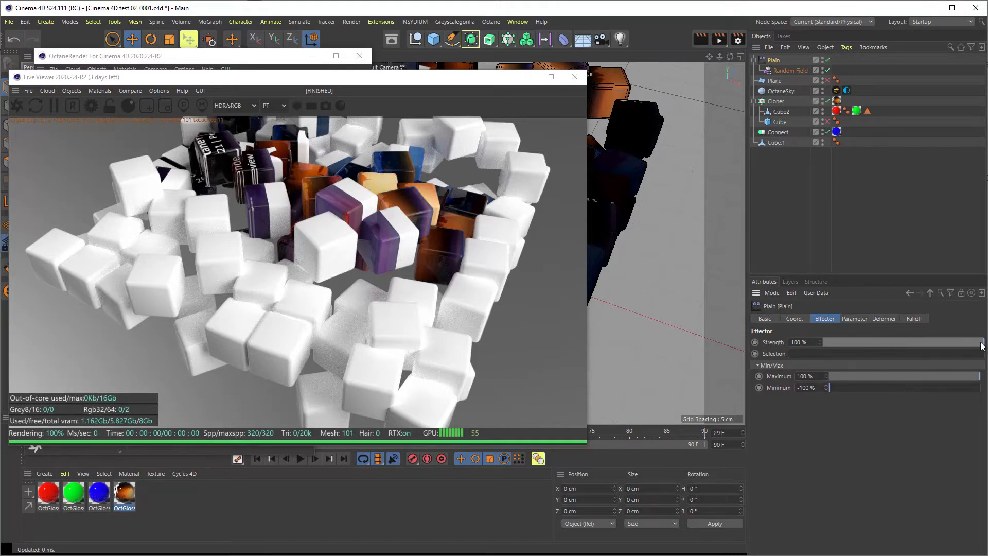
# Step: Vary the Plain effector's strength between 0% and 100% to examine the textured cubes in the live render, ending at 92%
pyautogui.moveTo(981, 343); pyautogui.dragTo(805, 344)
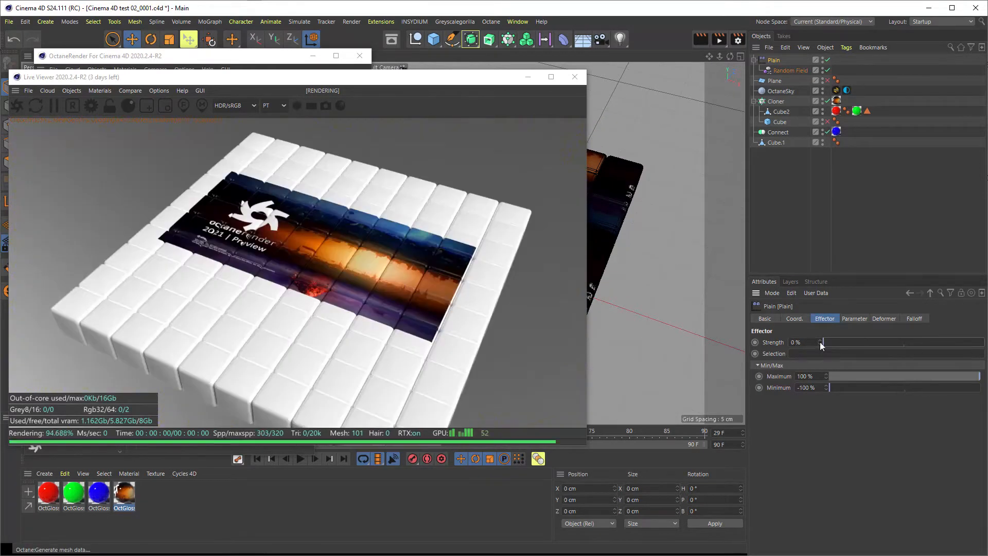
pyautogui.moveTo(829, 343); pyautogui.dragTo(986, 342)
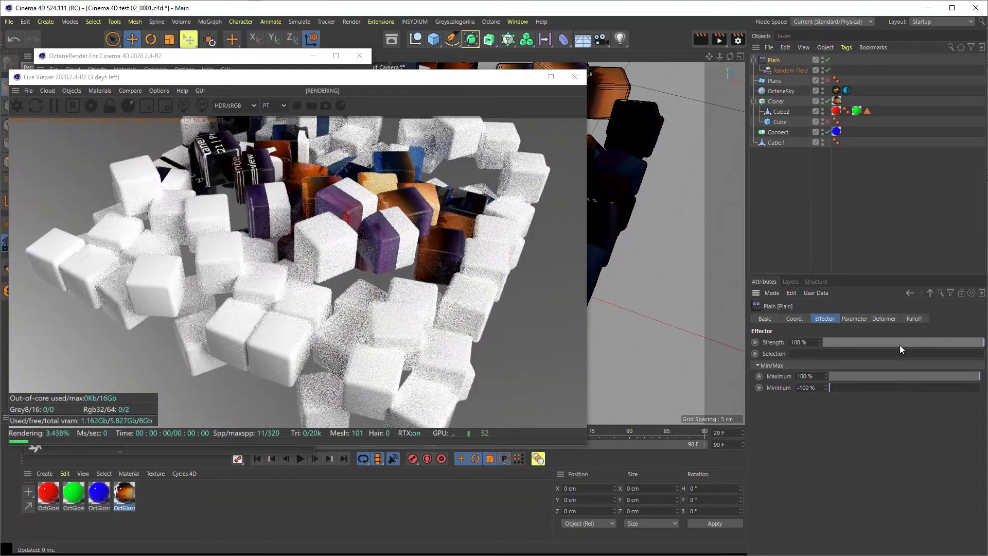
pyautogui.moveTo(933, 340); pyautogui.dragTo(810, 344)
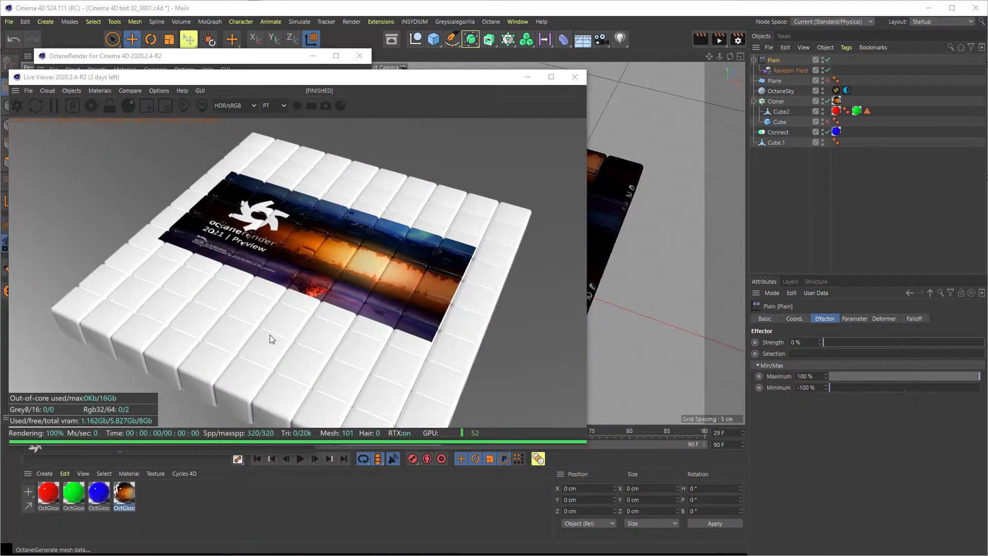
pyautogui.moveTo(827, 339); pyautogui.dragTo(972, 342)
pyautogui.click(836, 341)
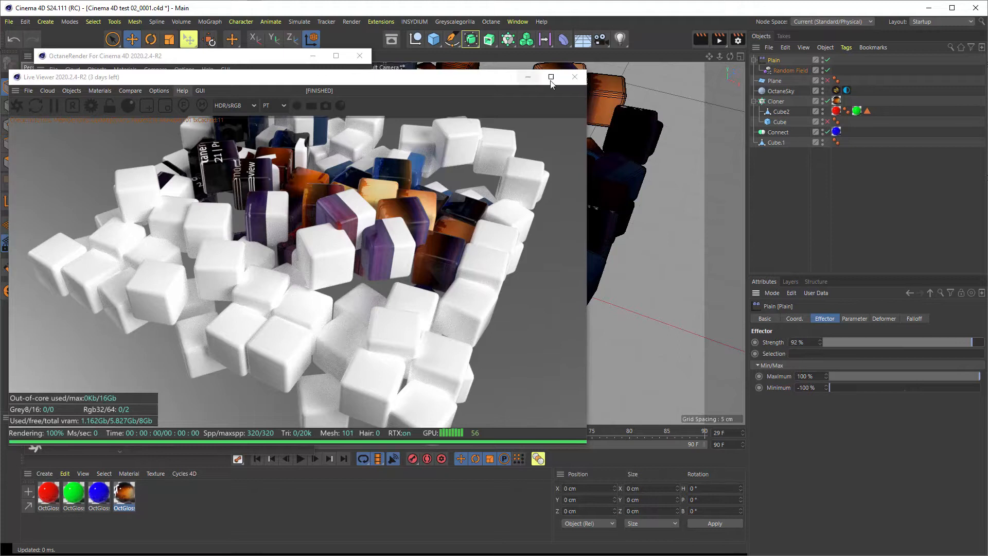
# Step: Close the live render and Octane windows, and create a new empty project
pyautogui.click(575, 78)
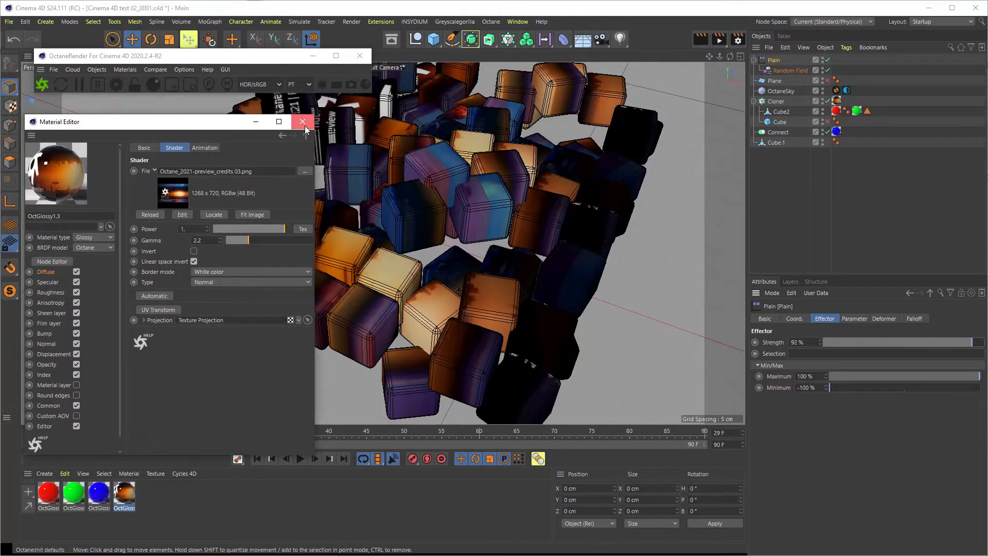
pyautogui.click(359, 55)
pyautogui.click(9, 22)
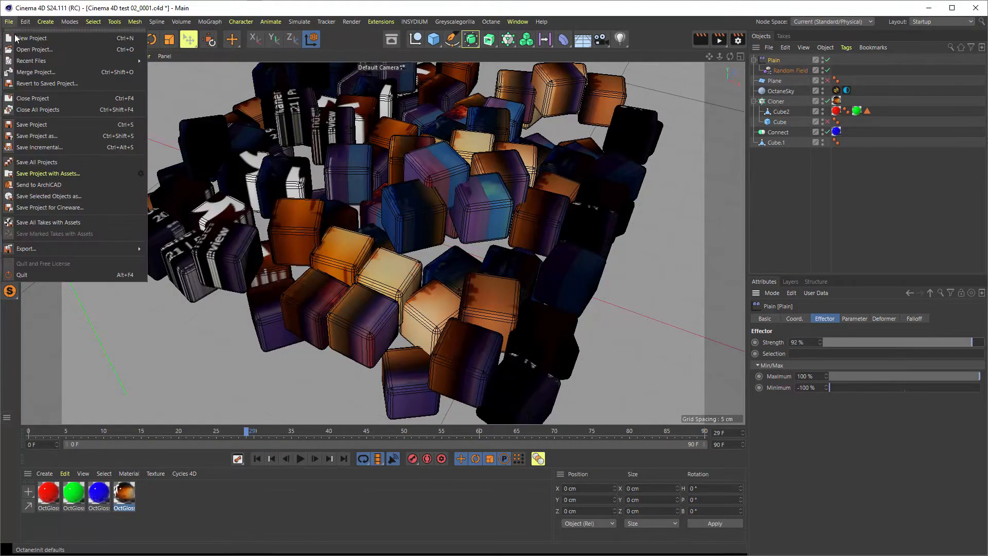
pyautogui.click(30, 32)
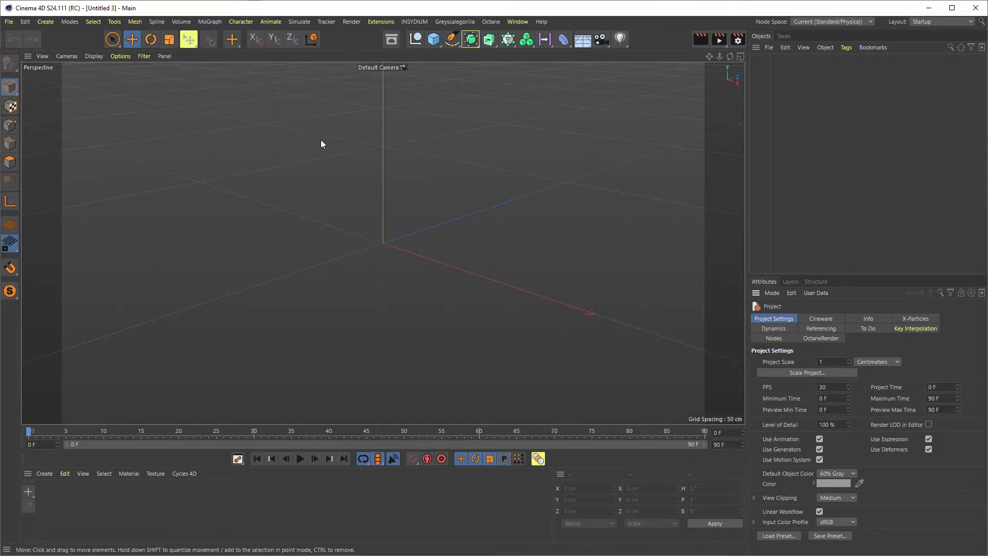
pyautogui.click(207, 23)
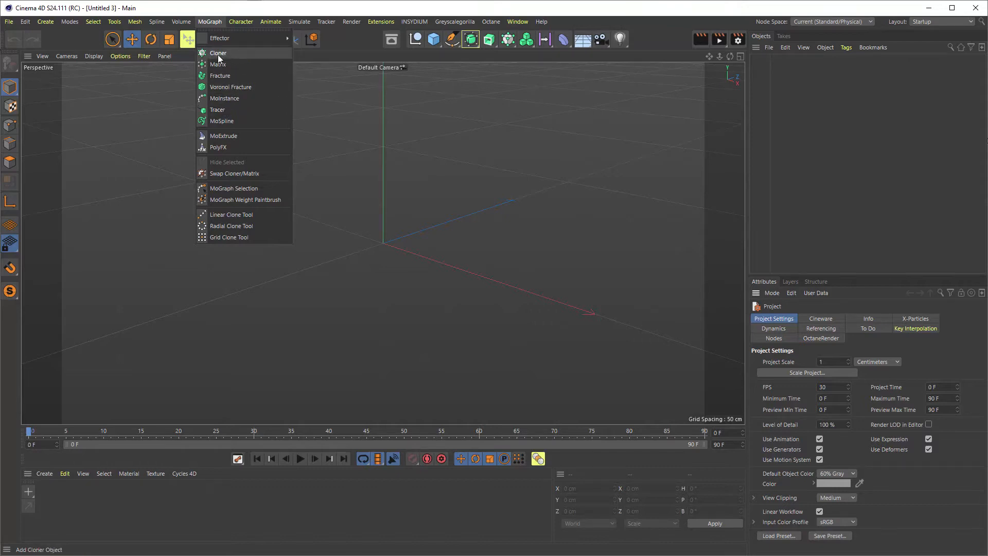
pyautogui.click(412, 180)
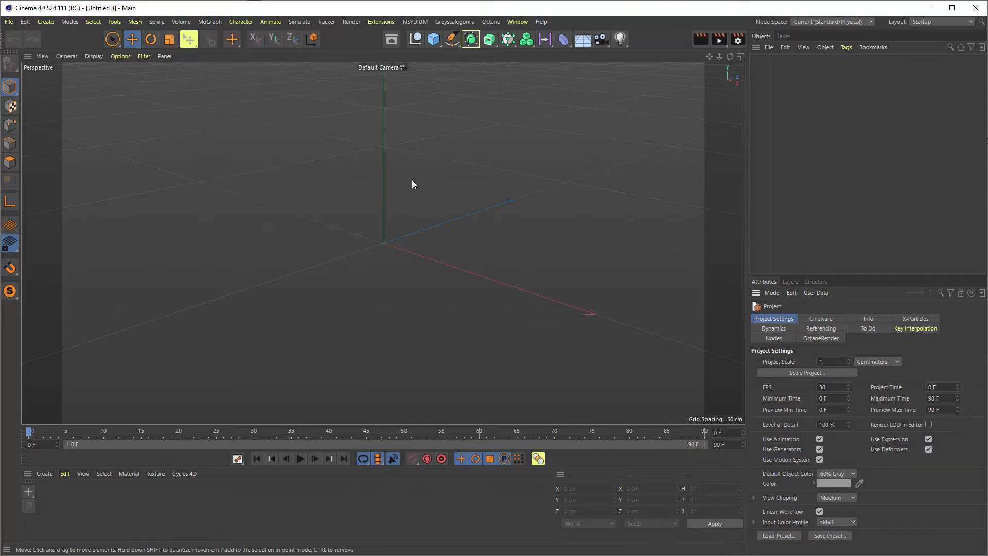
# Step: Add a cube and set its X, Y and Z sizes to 5 cm each
pyautogui.click(433, 40)
pyautogui.click(433, 39)
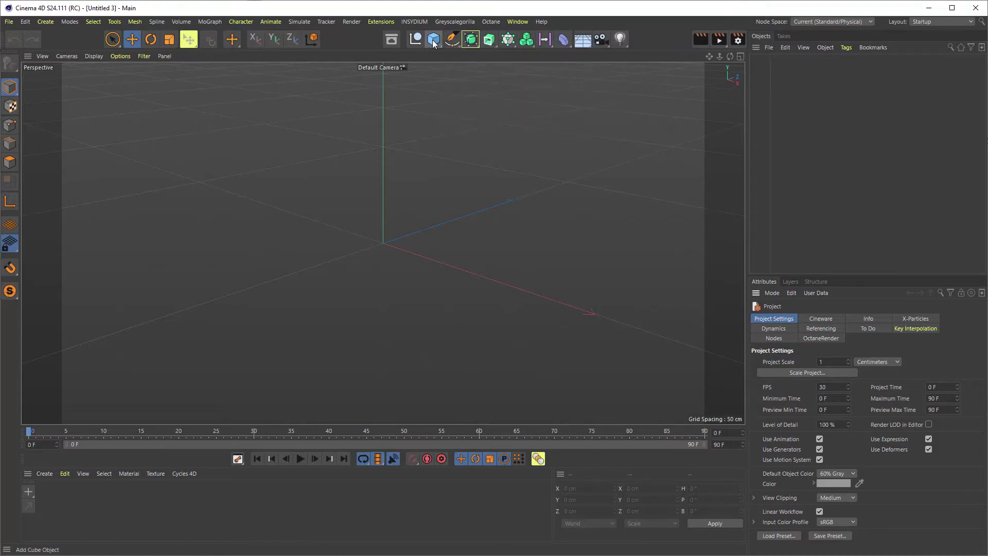
pyautogui.click(809, 342)
pyautogui.write('5')
pyautogui.press('Tab')
pyautogui.write('5')
pyautogui.press('Tab')
pyautogui.write('5')
pyautogui.press('Tab')
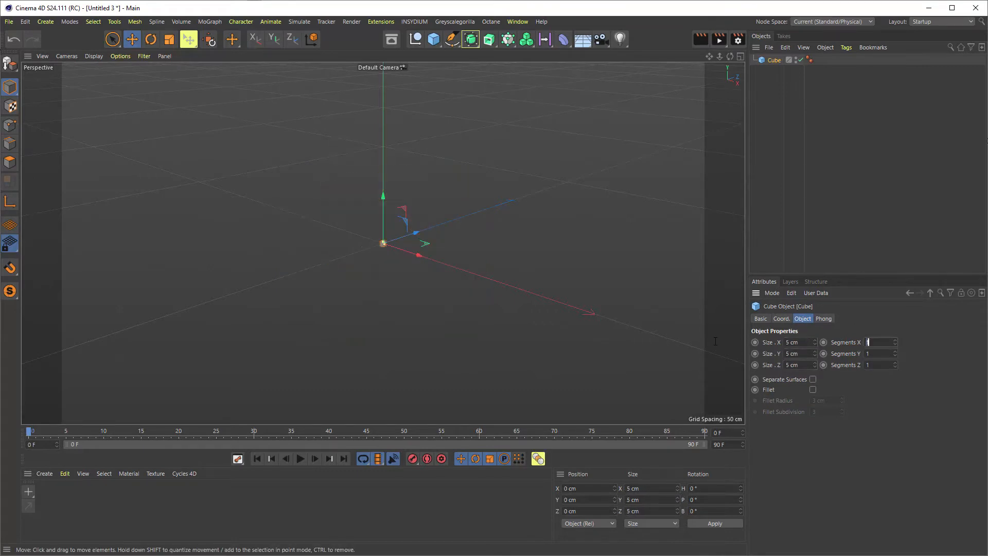
# Step: Enable the fillet on the cube with a fillet radius of 0.5 cm
pyautogui.write('h')
pyautogui.click(375, 256)
pyautogui.press('h')
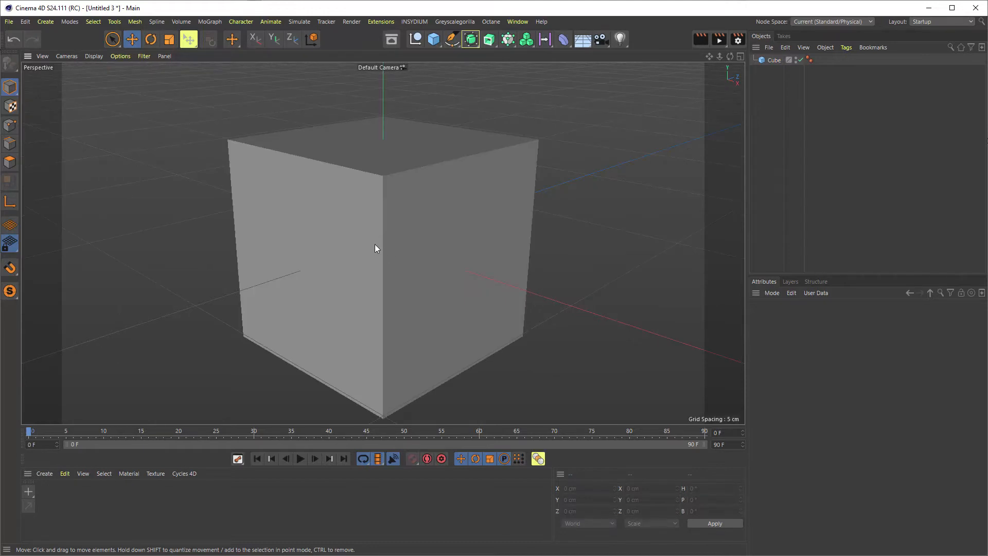
pyautogui.scroll(-1, 378, 242)
pyautogui.click(378, 242)
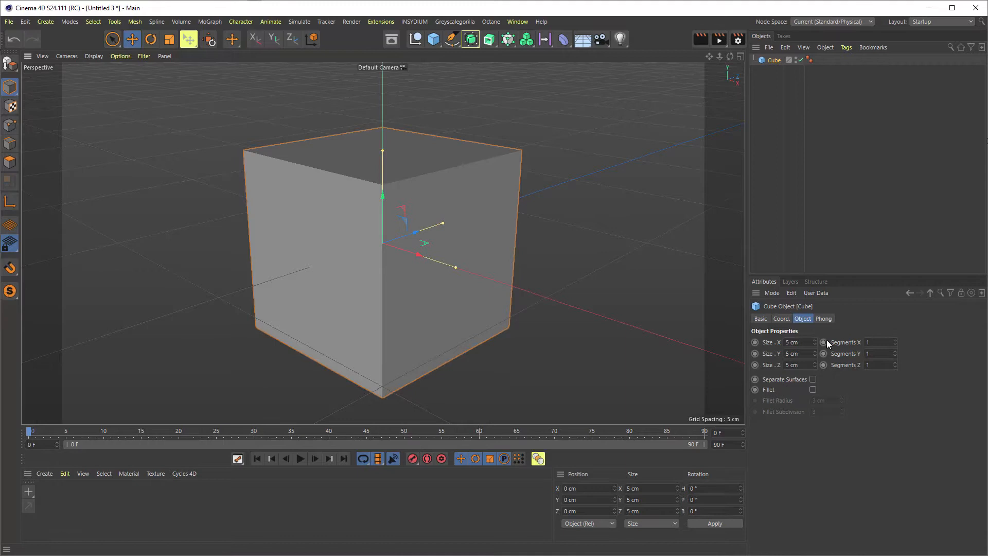
pyautogui.click(813, 390)
pyautogui.moveTo(827, 399); pyautogui.dragTo(774, 401)
pyautogui.write('0.5')
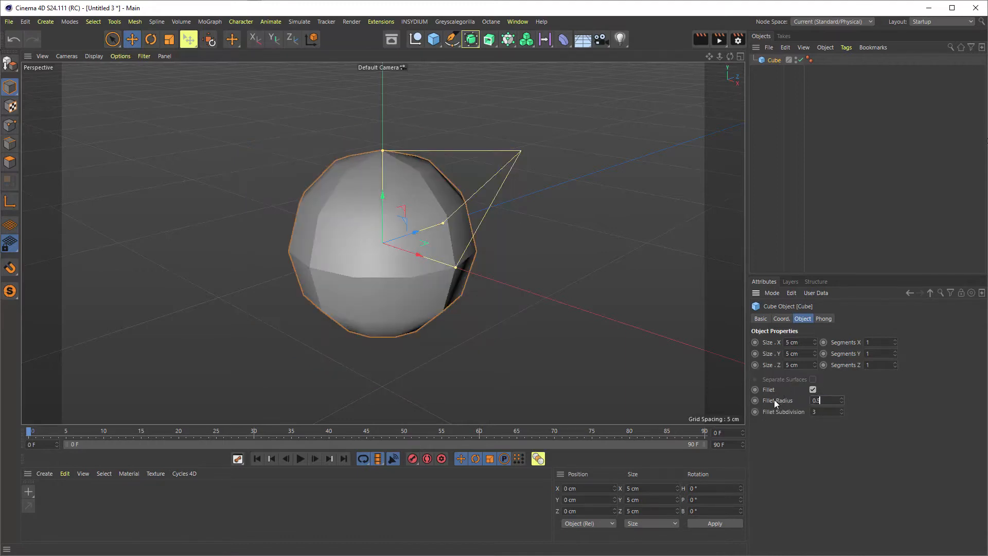
pyautogui.press('Return')
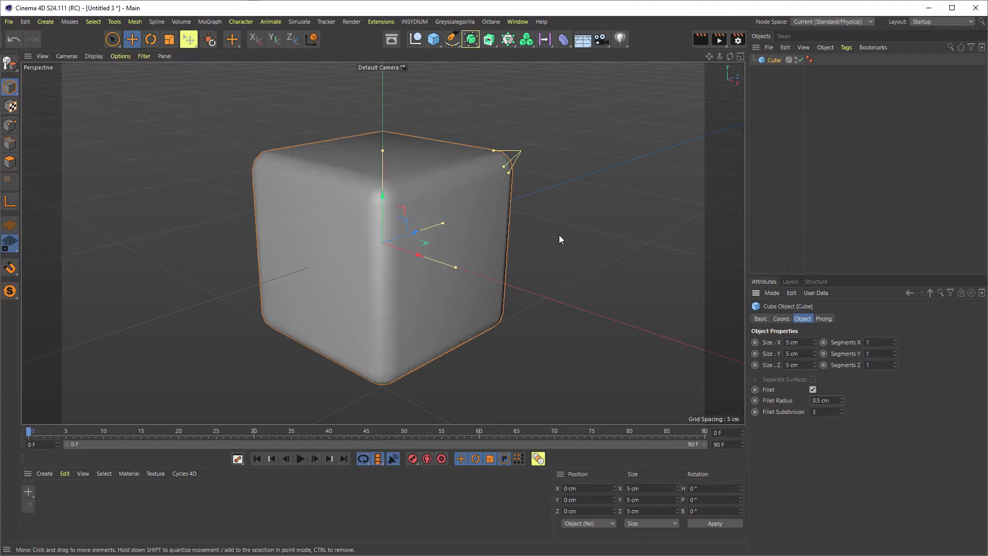
# Step: Display the cube in Gouraud Shading (Lines) and reduce its fillet radius, trying 0.25 cm before setting 0.3 cm
pyautogui.click(93, 55)
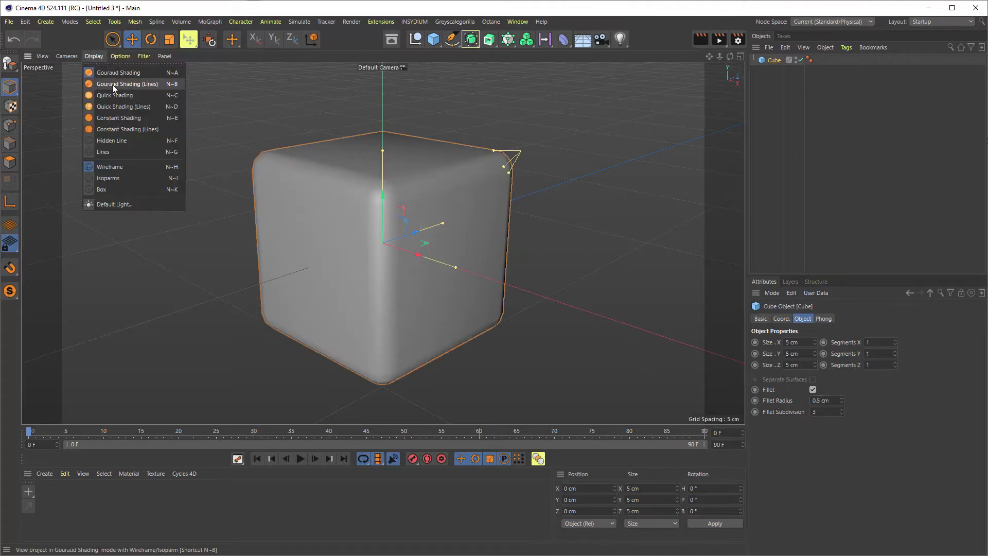
pyautogui.click(155, 85)
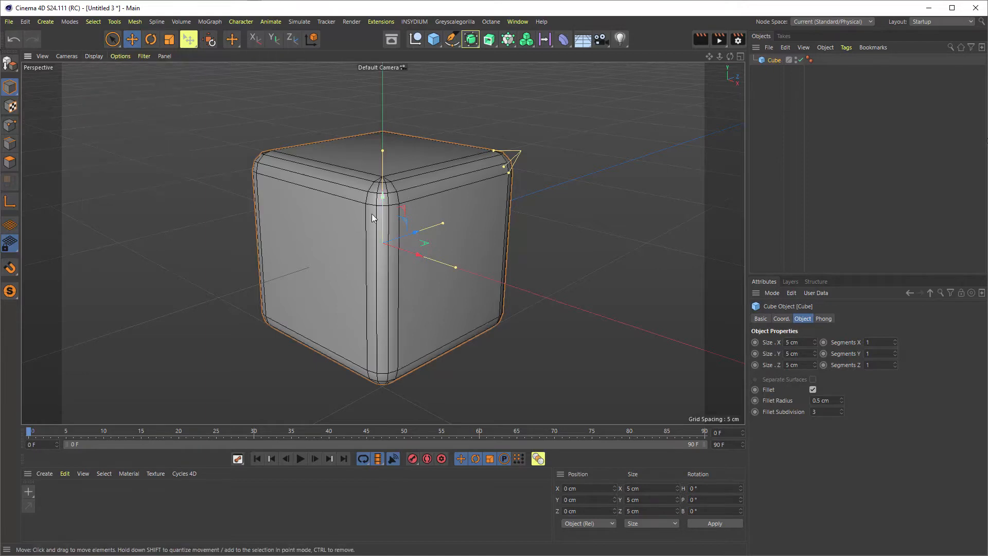
pyautogui.moveTo(507, 170)
pyautogui.mouseDown()
pyautogui.moveTo(490, 178)
pyautogui.moveTo(510, 165)
pyautogui.mouseUp()
pyautogui.click(824, 400)
pyautogui.write('0.25')
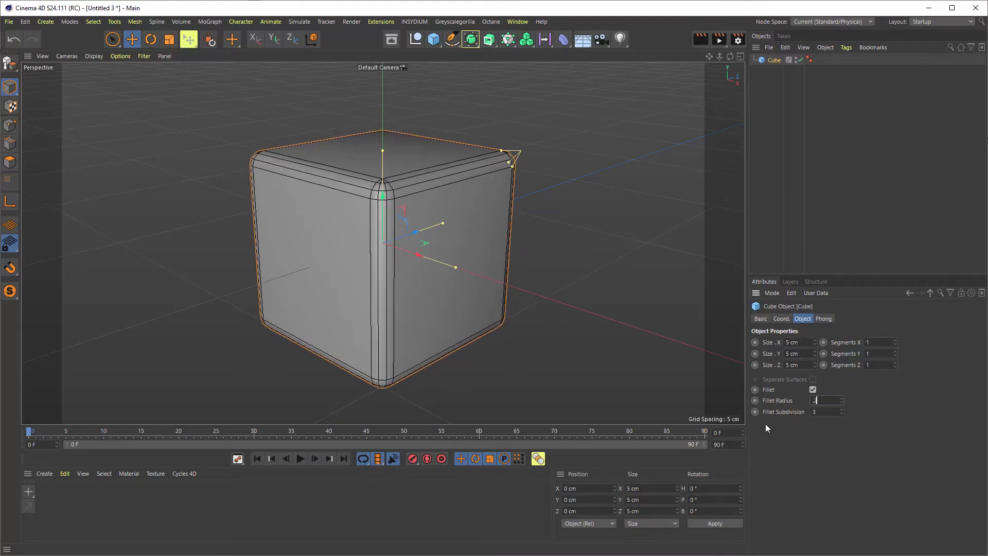
pyautogui.press('Return')
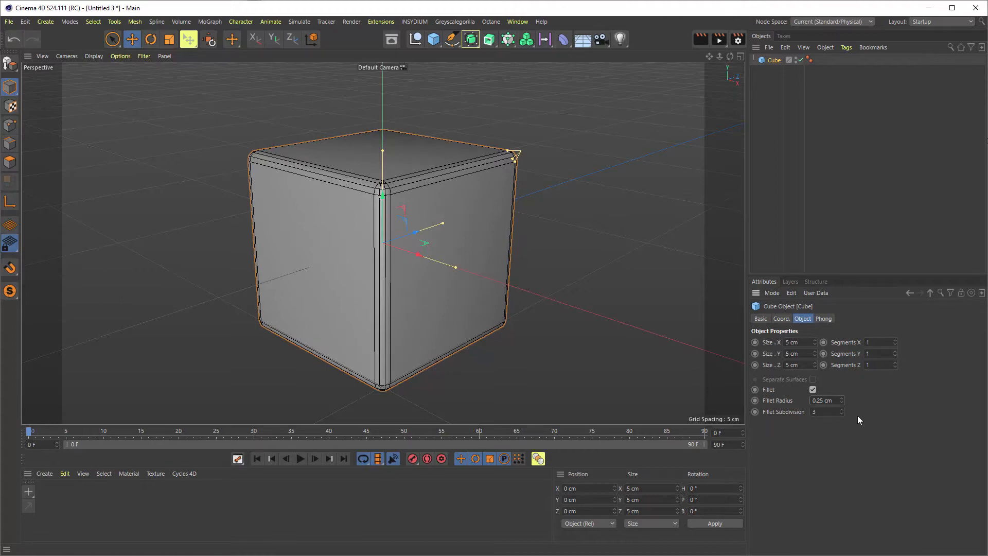
pyautogui.click(831, 400)
pyautogui.write('0.3')
pyautogui.press('Return')
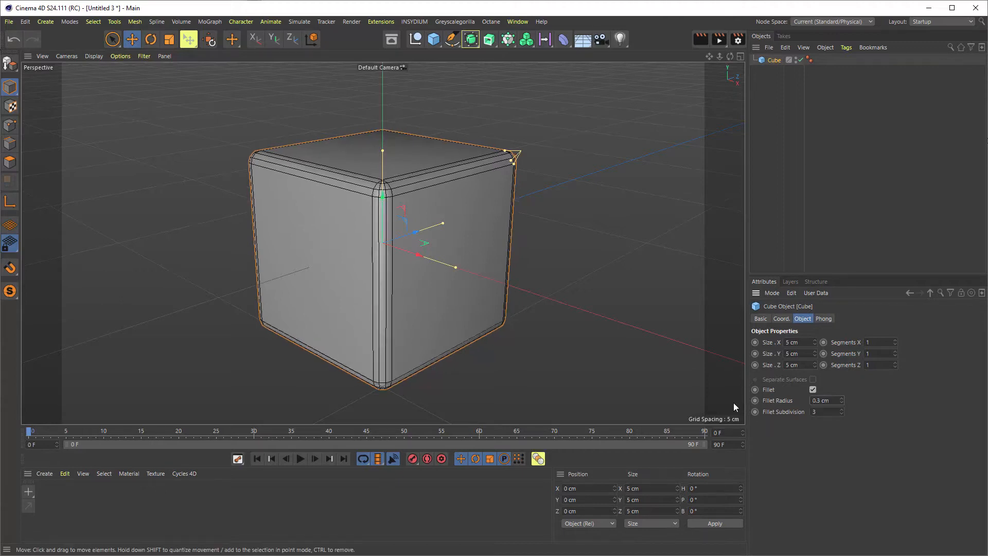
# Step: Add a MoGraph Cloner and make the cube its child
pyautogui.scroll(-10, 370, 214)
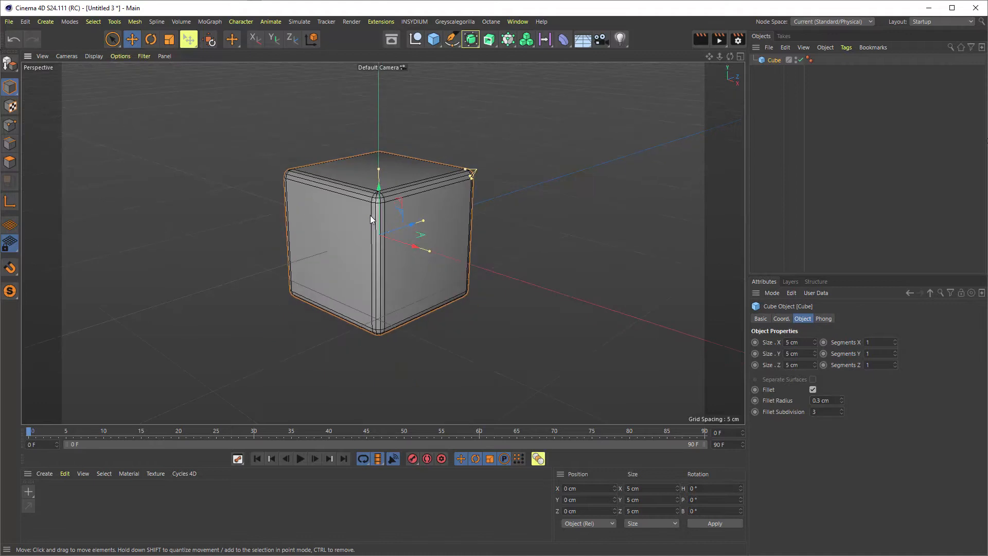
pyautogui.scroll(-1, 257, 132)
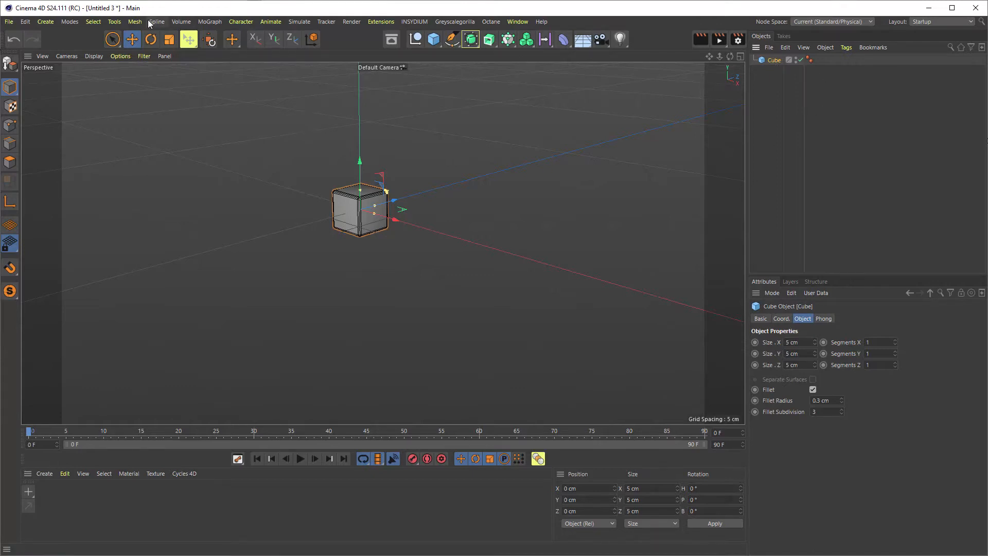
pyautogui.click(210, 21)
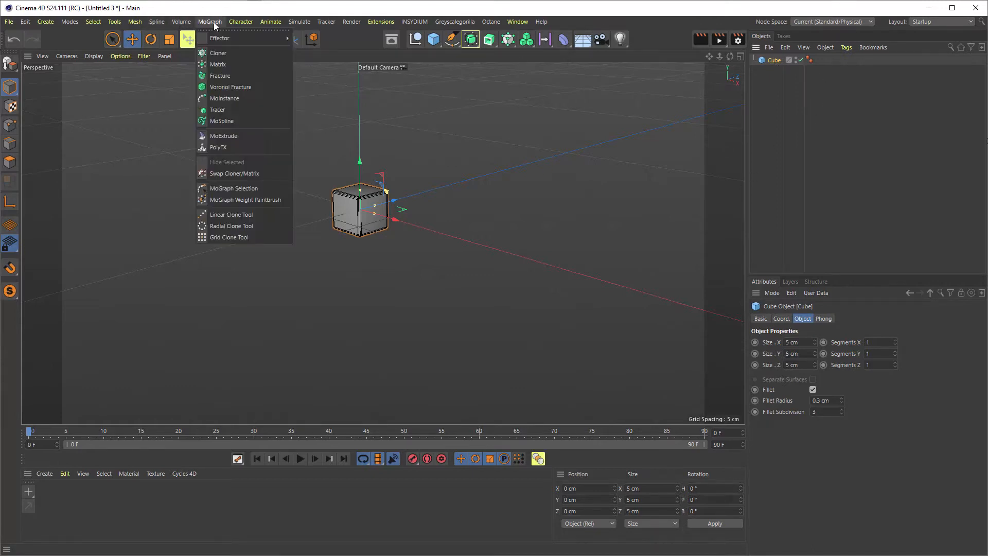
pyautogui.click(214, 56)
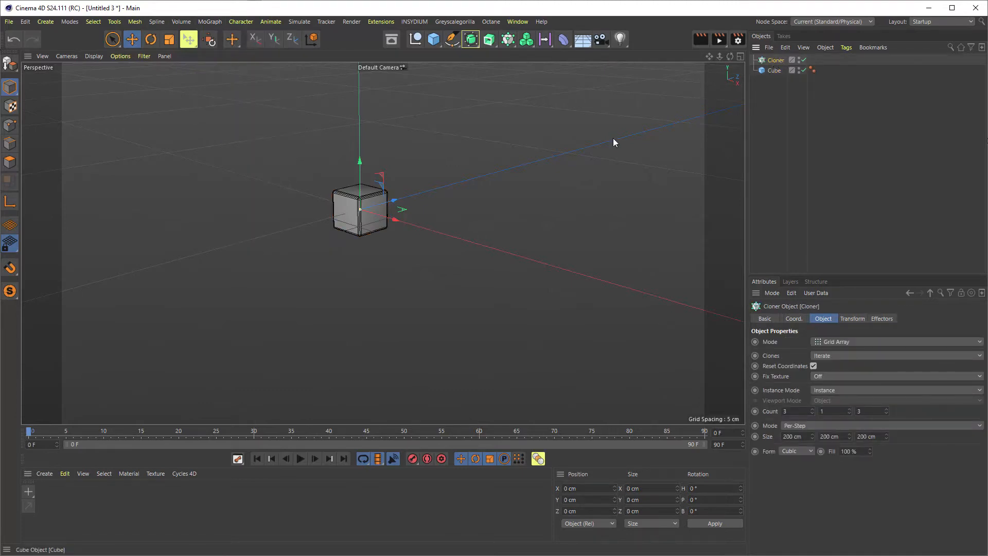
pyautogui.scroll(-2, 416, 208)
pyautogui.scroll(-5, 416, 208)
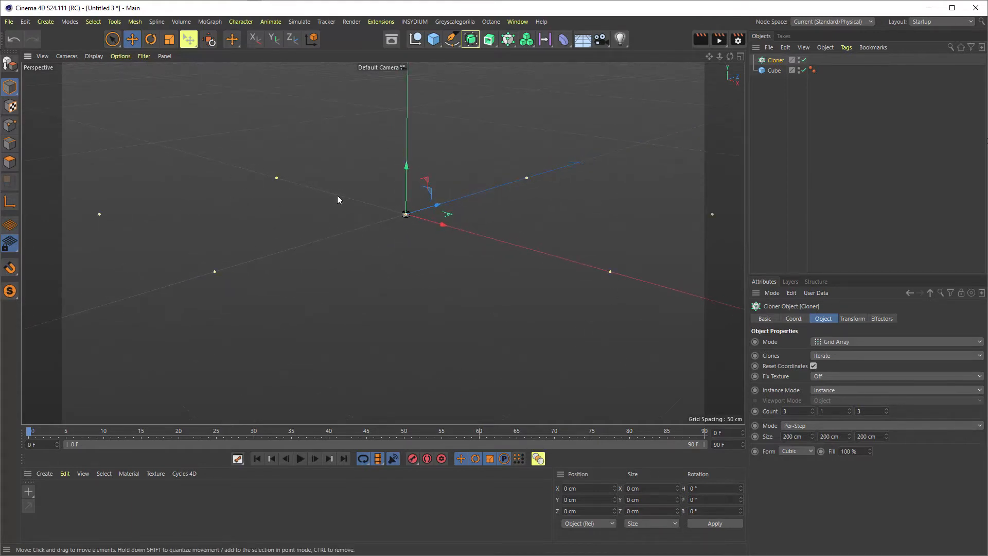
pyautogui.scroll(3, 447, 195)
pyautogui.scroll(-1, 448, 194)
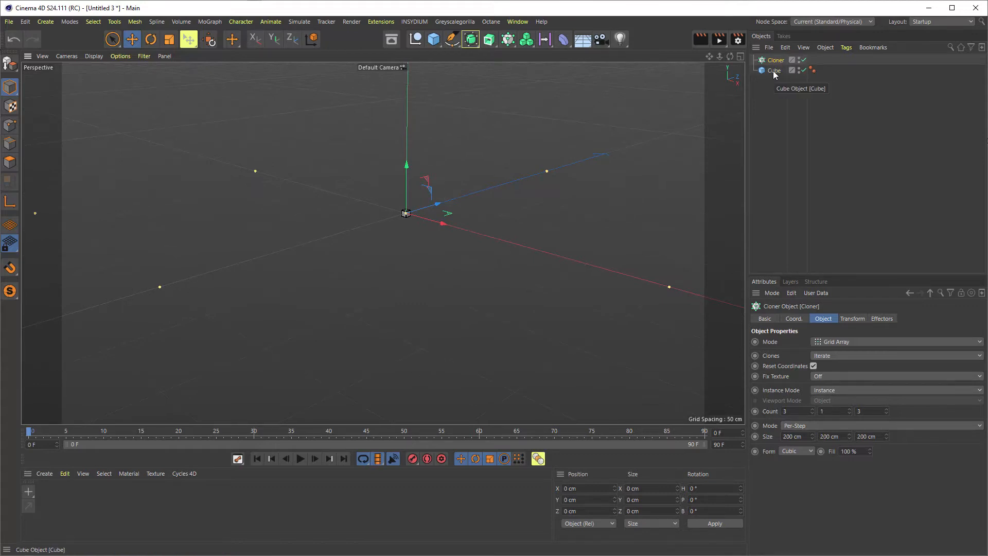
pyautogui.moveTo(779, 74); pyautogui.dragTo(782, 64)
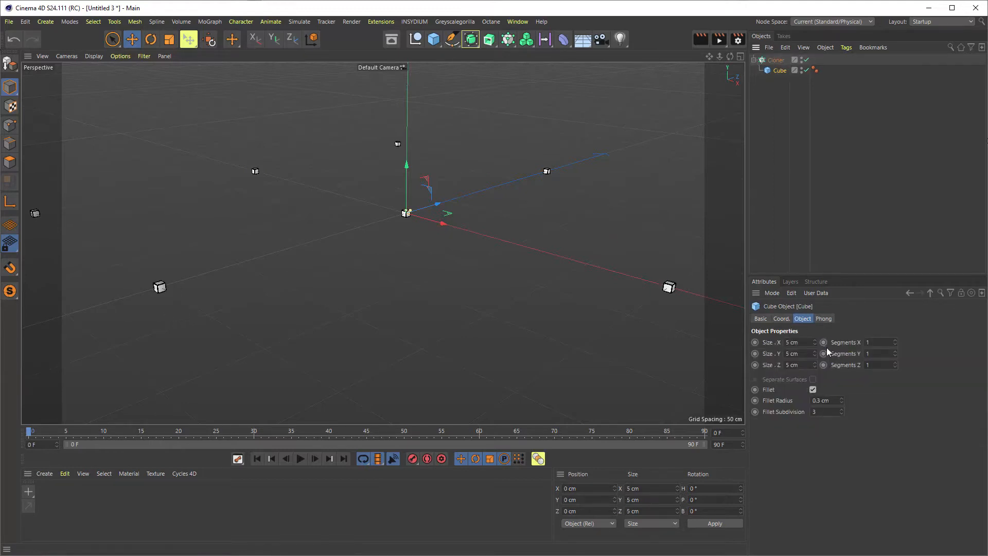
# Step: Keep the Cloner in Grid Array mode and set its count to 10 in X and 10 in Z
pyautogui.click(776, 61)
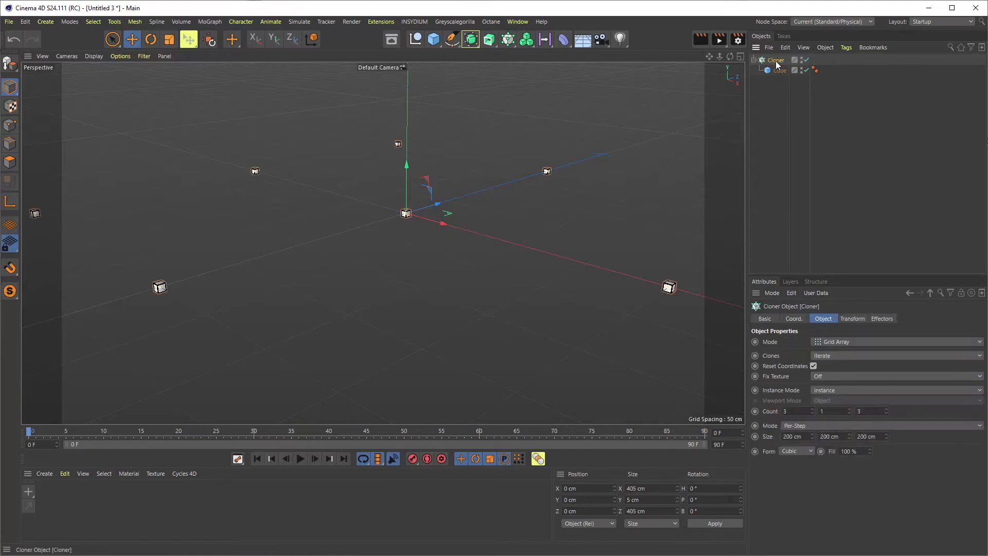
pyautogui.click(836, 341)
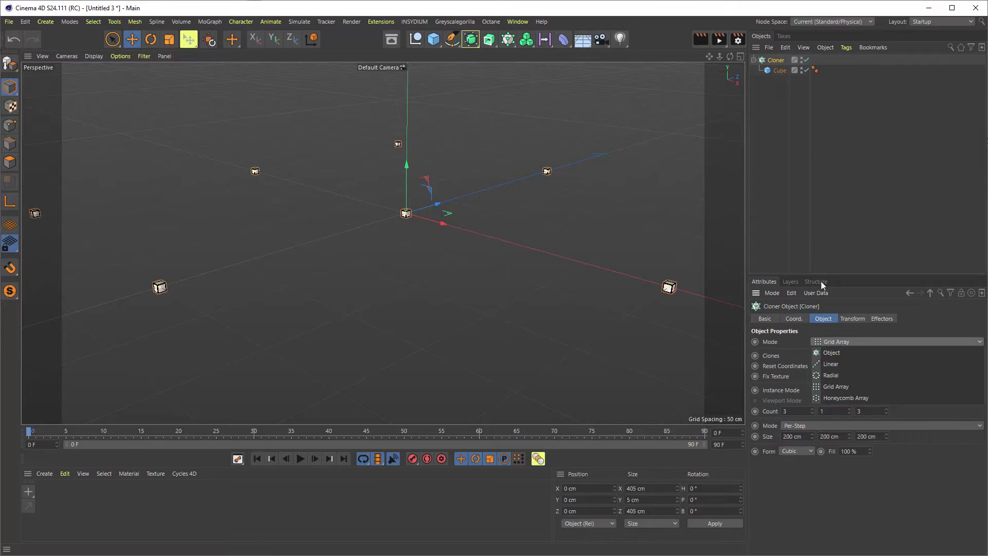
pyautogui.click(850, 260)
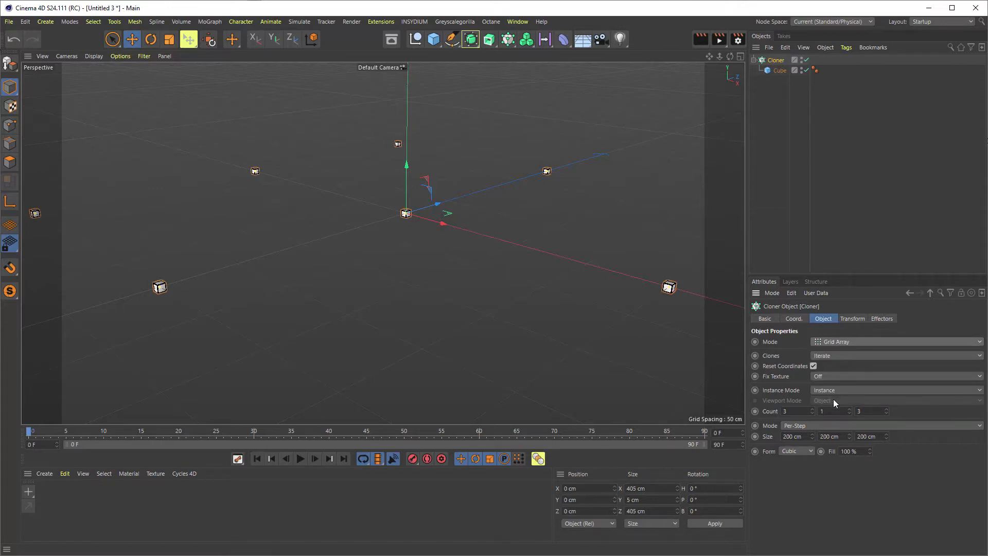
pyautogui.click(805, 412)
pyautogui.write('10')
pyautogui.press('Tab')
pyautogui.press('Tab')
pyautogui.write('10')
pyautogui.press('Tab')
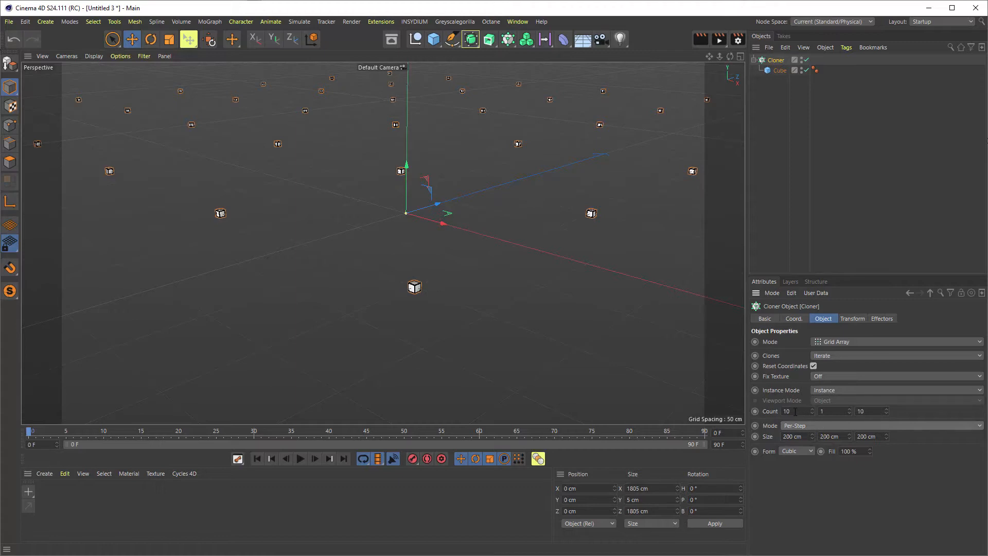
# Step: Set the Cloner's per-step grid size to 10 cm in X, Y and Z
pyautogui.scroll(-5, 418, 252)
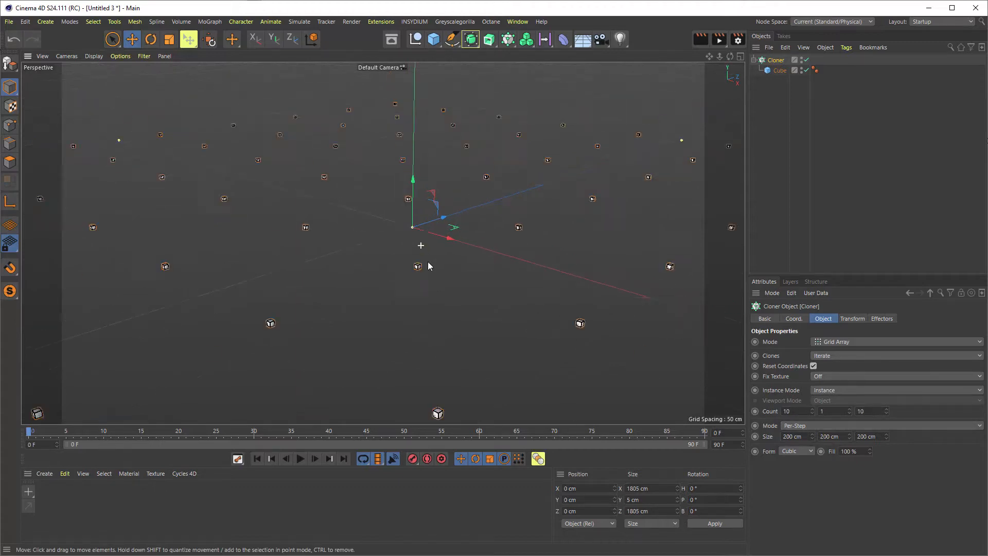
pyautogui.scroll(4, 427, 259)
pyautogui.click(808, 436)
pyautogui.moveTo(811, 436); pyautogui.dragTo(805, 433)
pyautogui.click(795, 436)
pyautogui.write('10')
pyautogui.press('Tab')
pyautogui.write('10')
pyautogui.press('Tab')
pyautogui.write('10')
pyautogui.press('Return')
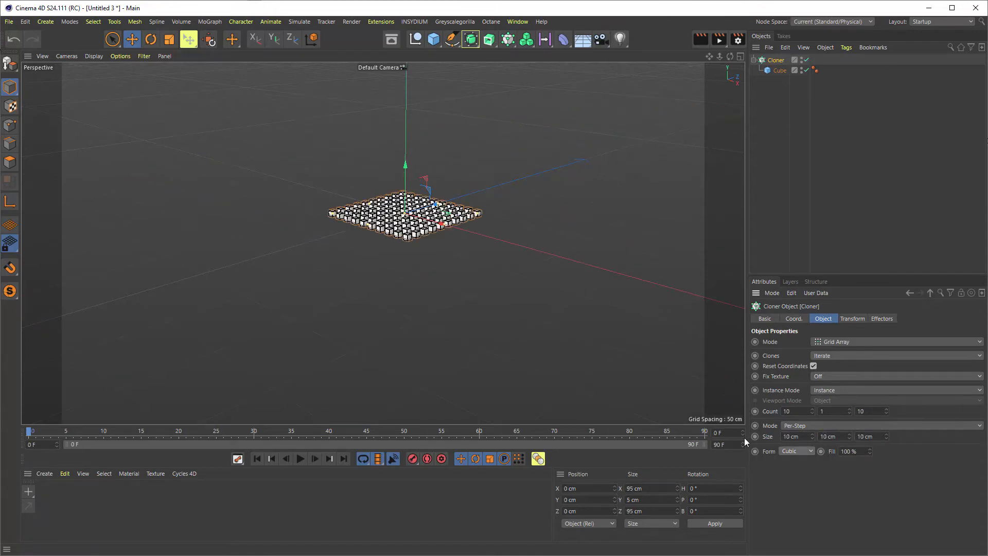
# Step: Set the Cloner's per-step grid size to 5 cm in X, 0 cm in Y and 5 cm in Z
pyautogui.press('h')
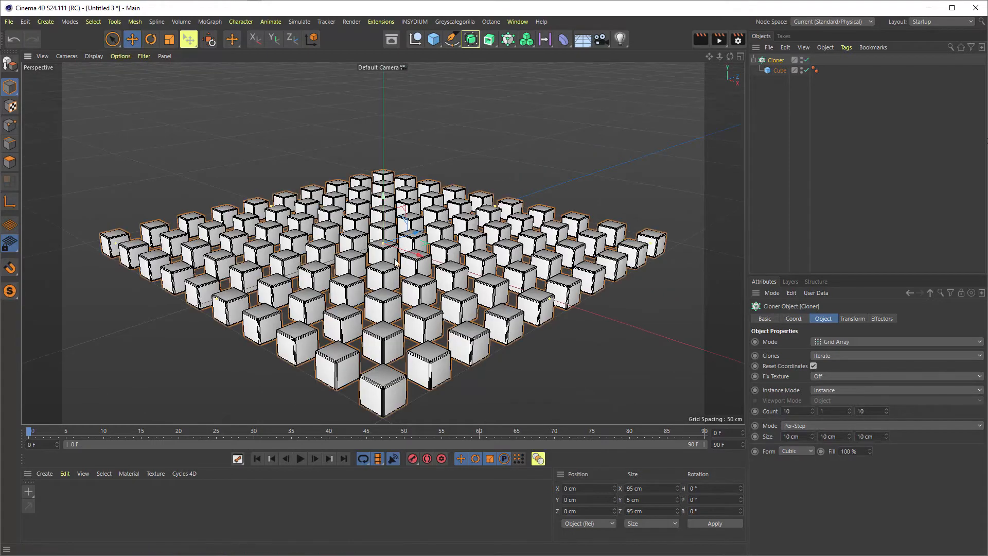
pyautogui.click(804, 437)
pyautogui.write('5')
pyautogui.press('Tab')
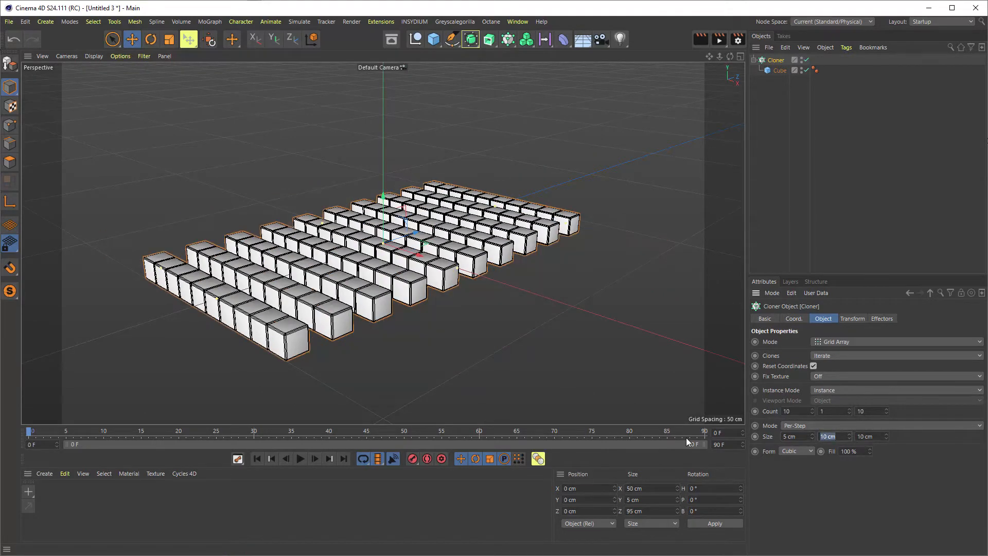
pyautogui.write('0')
pyautogui.press('Tab')
pyautogui.write('5')
pyautogui.press('Return')
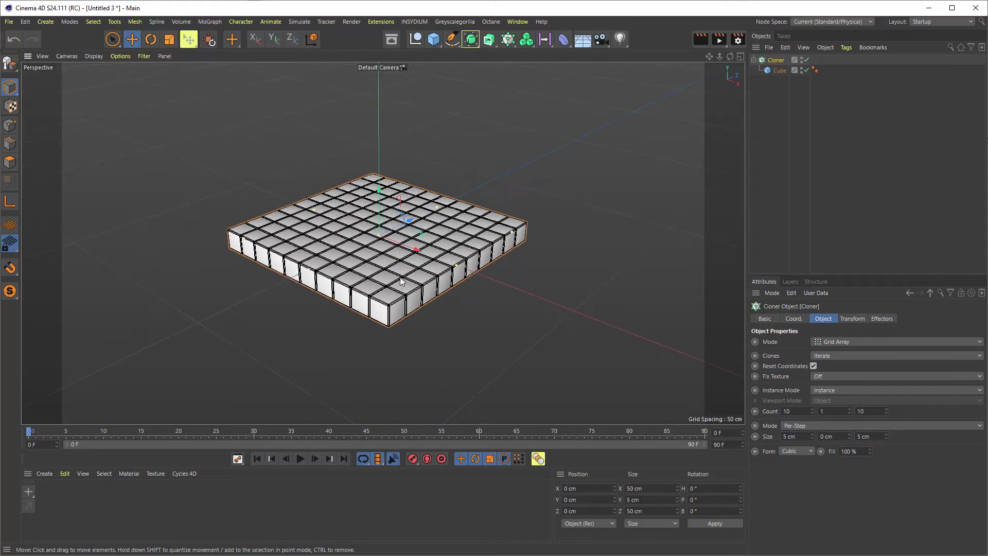
pyautogui.scroll(5, 380, 261)
pyautogui.moveTo(378, 259)
pyautogui.keyDown('alt'); pyautogui.mouseDown()
pyautogui.moveTo(393, 273)
pyautogui.moveTo(380, 270)
pyautogui.mouseUp(); pyautogui.keyUp('alt')
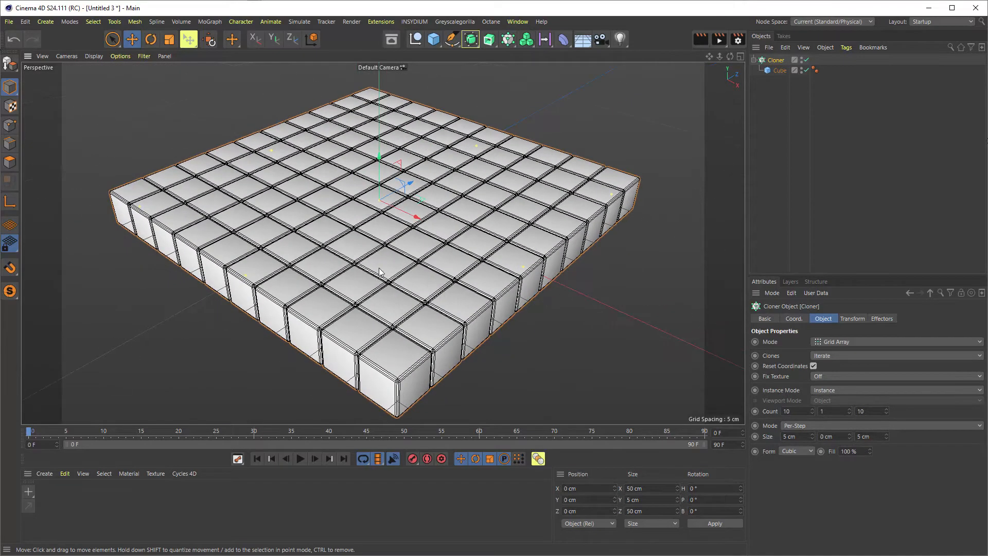
pyautogui.keyDown('alt'); pyautogui.moveTo(389, 254); pyautogui.dragTo(395, 247, button='middle'); pyautogui.keyUp('alt')
pyautogui.keyDown('alt'); pyautogui.moveTo(394, 251); pyautogui.dragTo(418, 240); pyautogui.keyUp('alt')
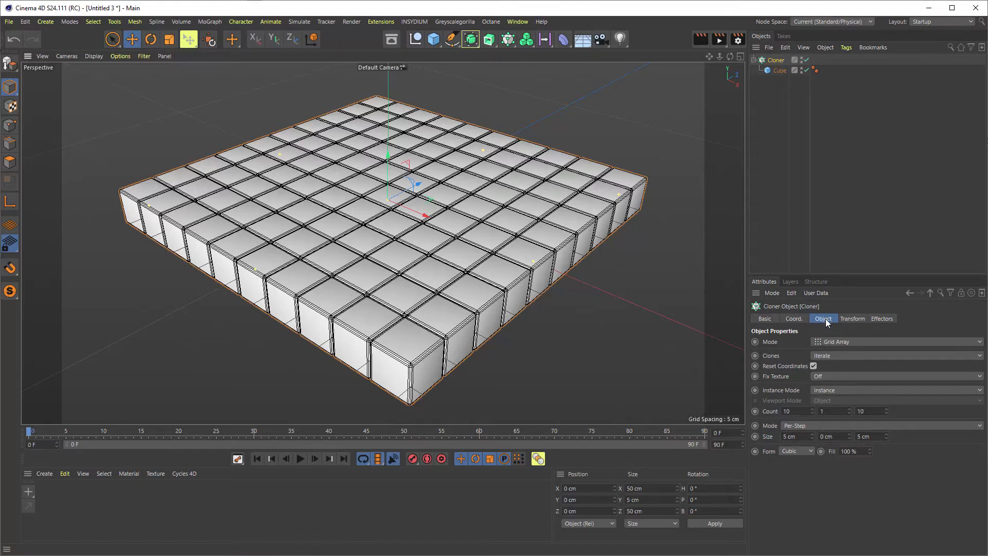
pyautogui.moveTo(778, 71); pyautogui.dragTo(779, 73)
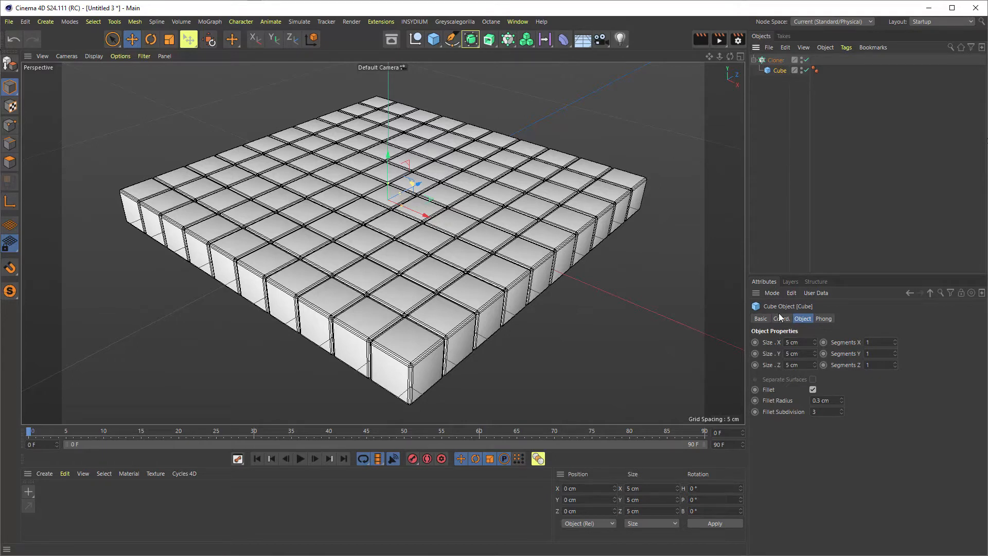
pyautogui.click(775, 60)
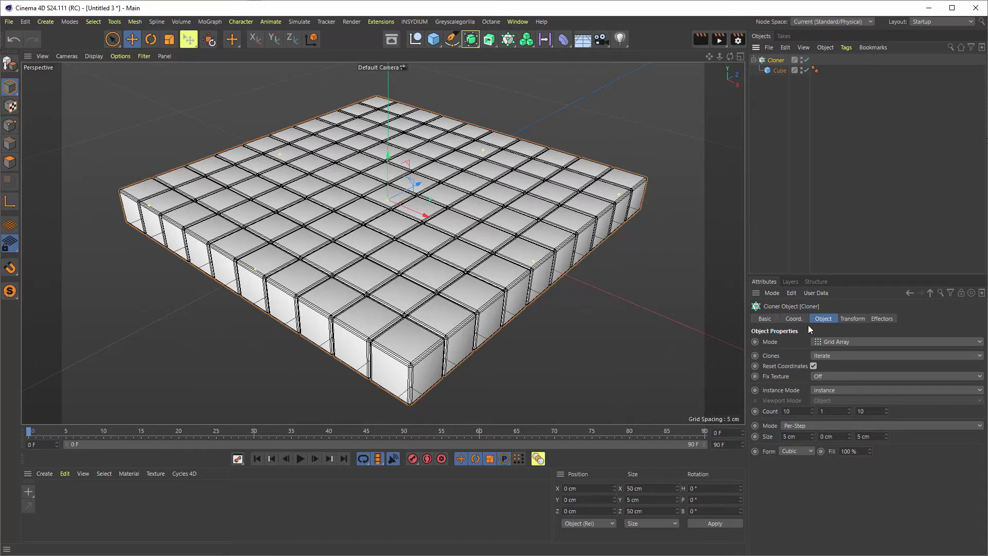
pyautogui.click(829, 356)
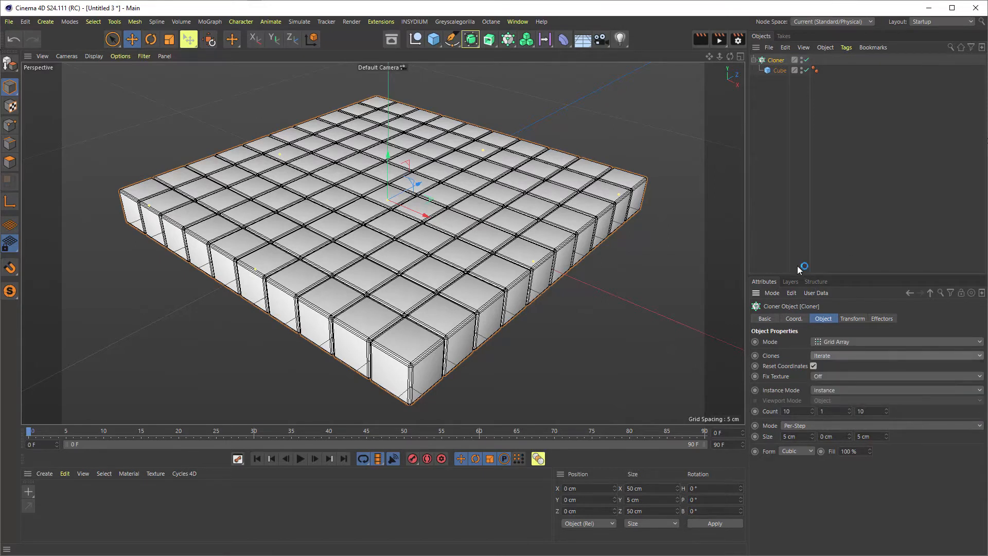
pyautogui.click(842, 391)
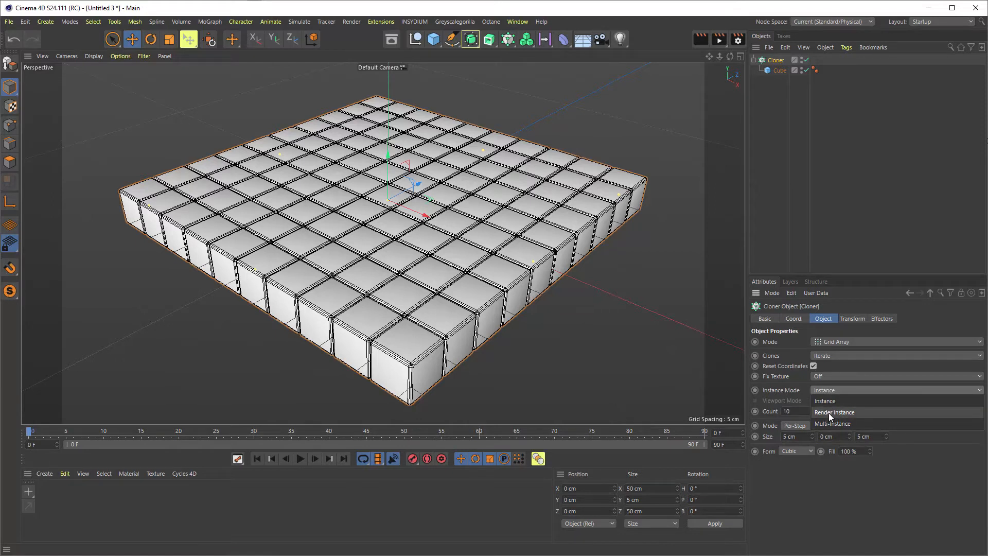
pyautogui.click(777, 390)
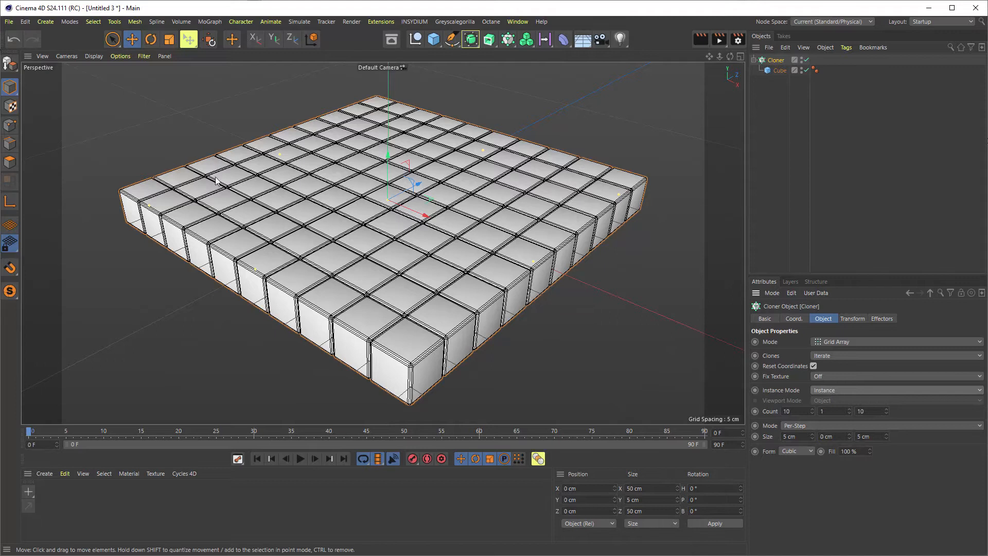
# Step: Load the Octane PT 01 preset in the Octane settings and close the settings window
pyautogui.click(489, 22)
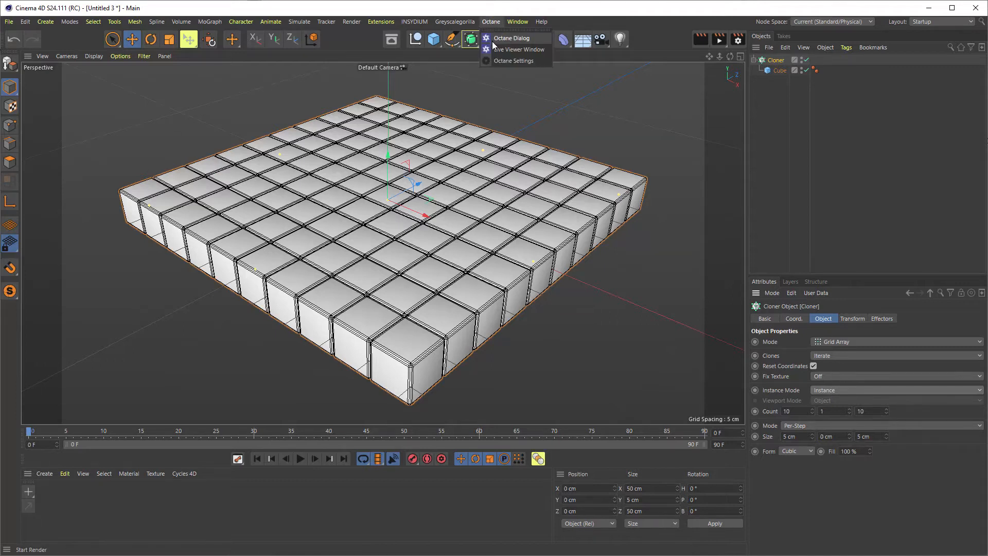
pyautogui.click(495, 61)
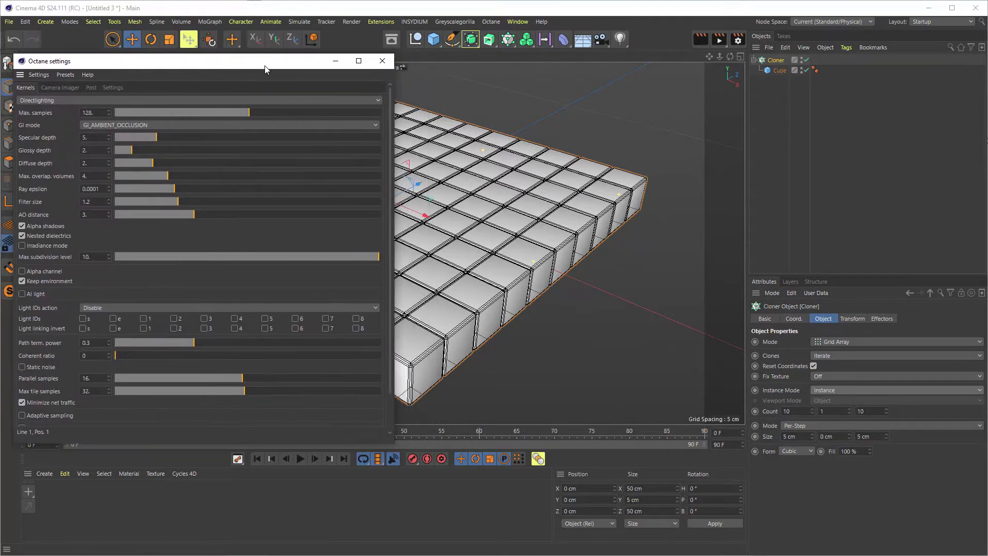
pyautogui.click(65, 76)
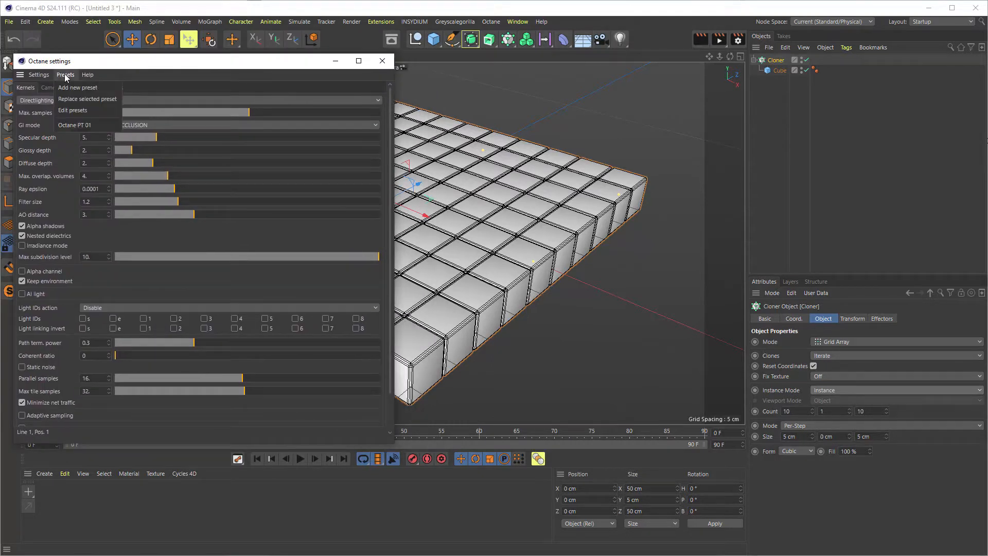
pyautogui.click(75, 125)
pyautogui.moveTo(390, 445); pyautogui.dragTo(297, 343)
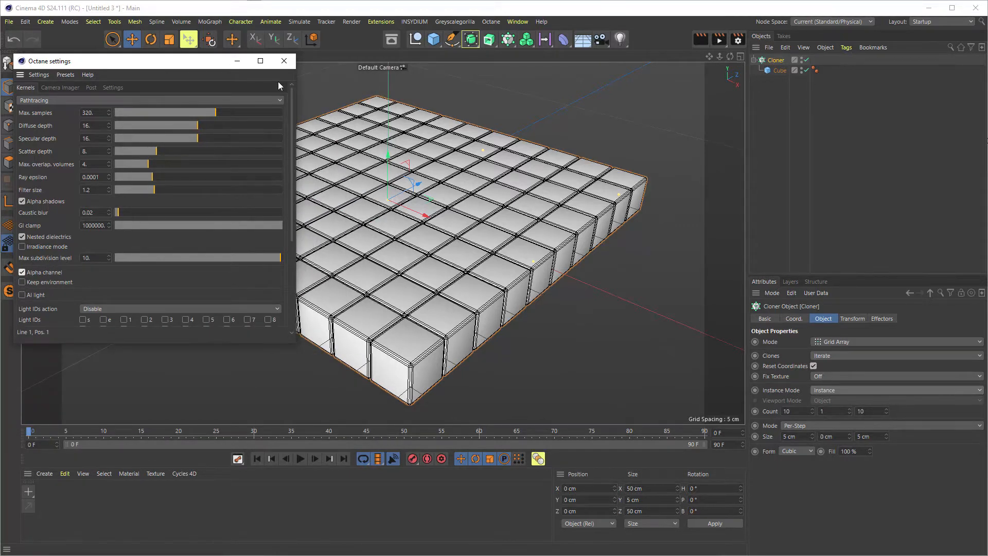
pyautogui.click(285, 61)
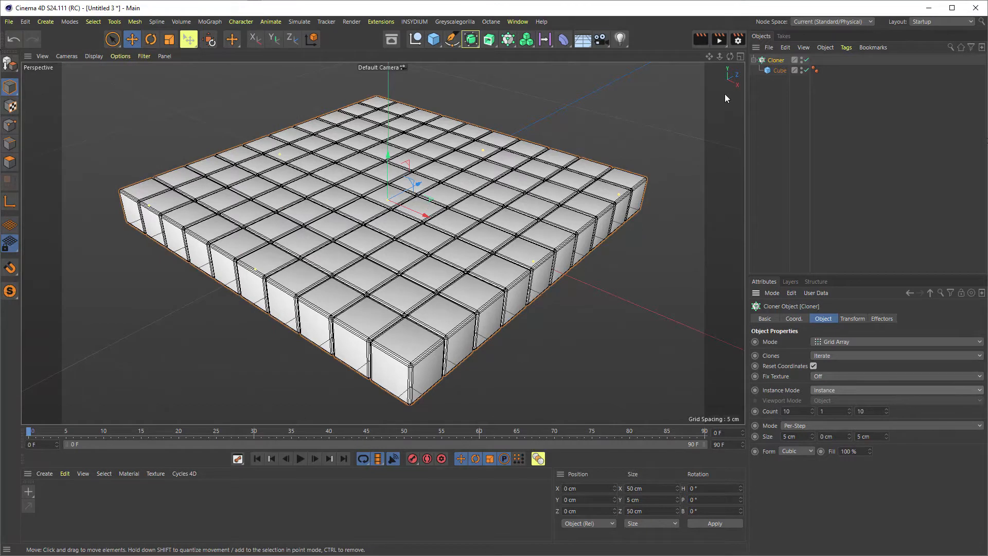
# Step: Open the Octane Dialog, start a Live Viewer render of the cube grid, and shrink the viewer beside the model
pyautogui.click(491, 22)
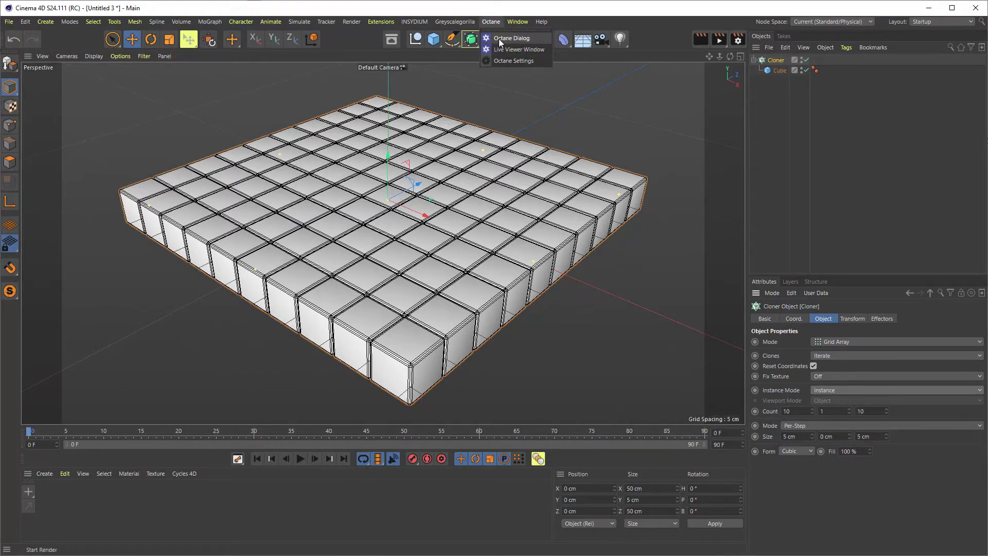
pyautogui.click(499, 39)
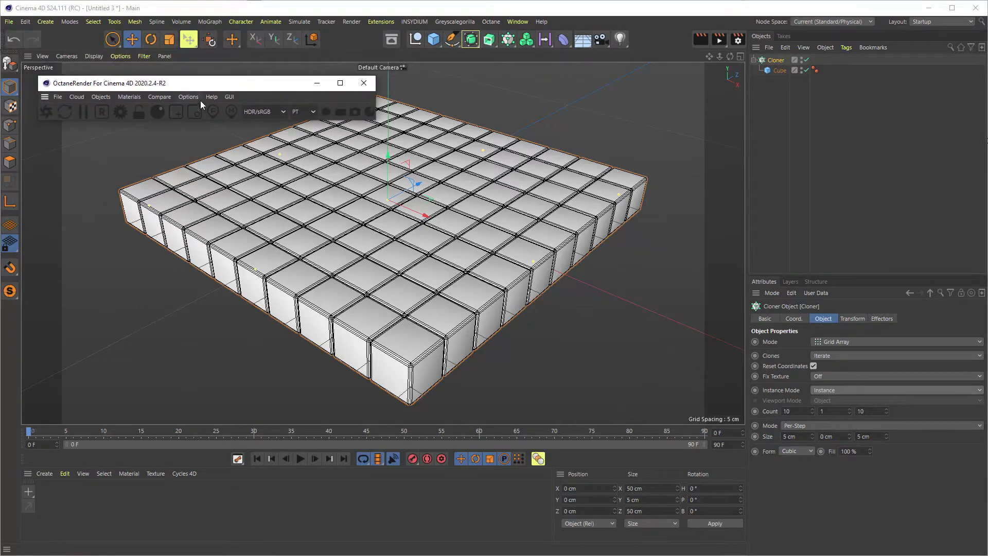
pyautogui.click(47, 110)
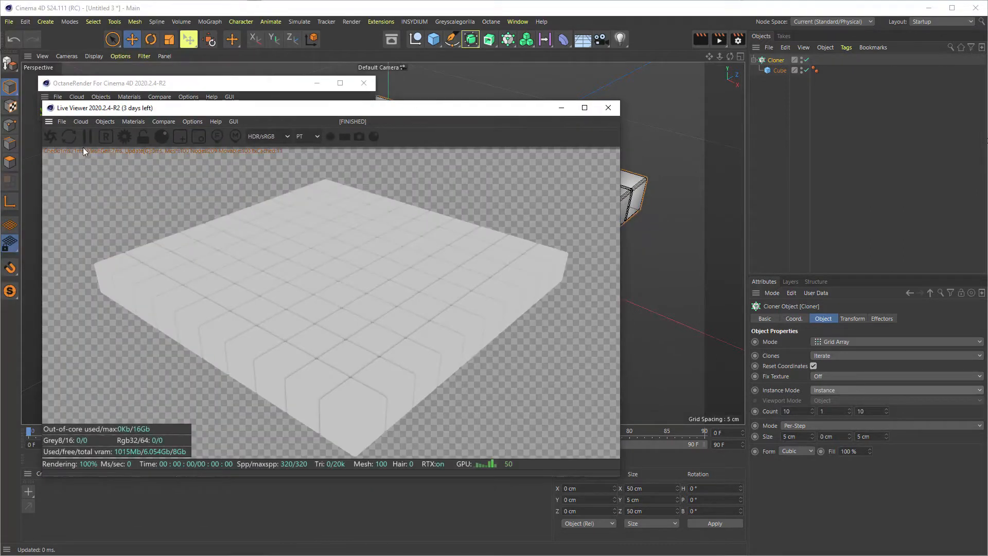
pyautogui.moveTo(619, 474); pyautogui.dragTo(350, 352)
pyautogui.moveTo(207, 110); pyautogui.dragTo(223, 134)
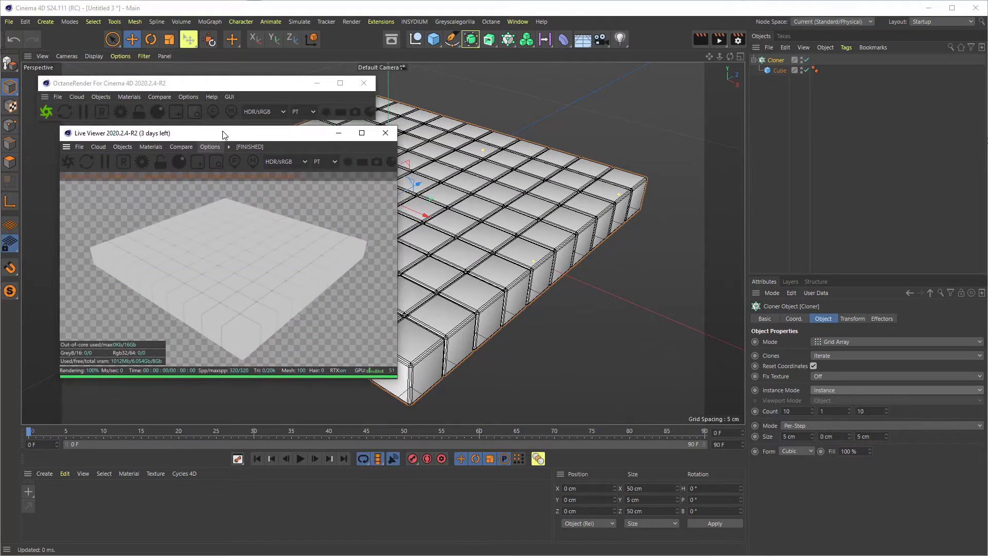
# Step: Darken Octane's default environment color to a grey with 46% value and restart the live render
pyautogui.click(493, 22)
pyautogui.click(496, 60)
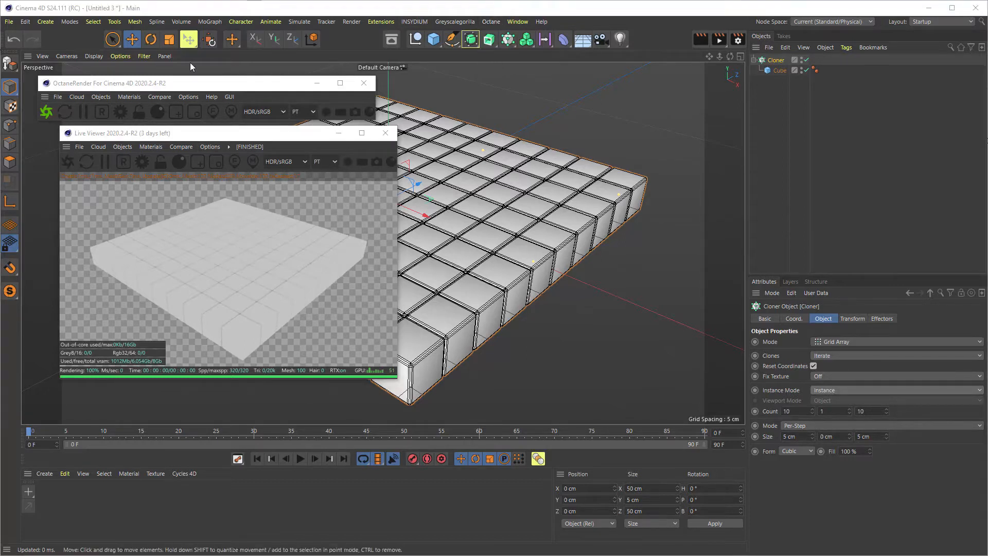
pyautogui.moveTo(316, 67); pyautogui.dragTo(233, 78)
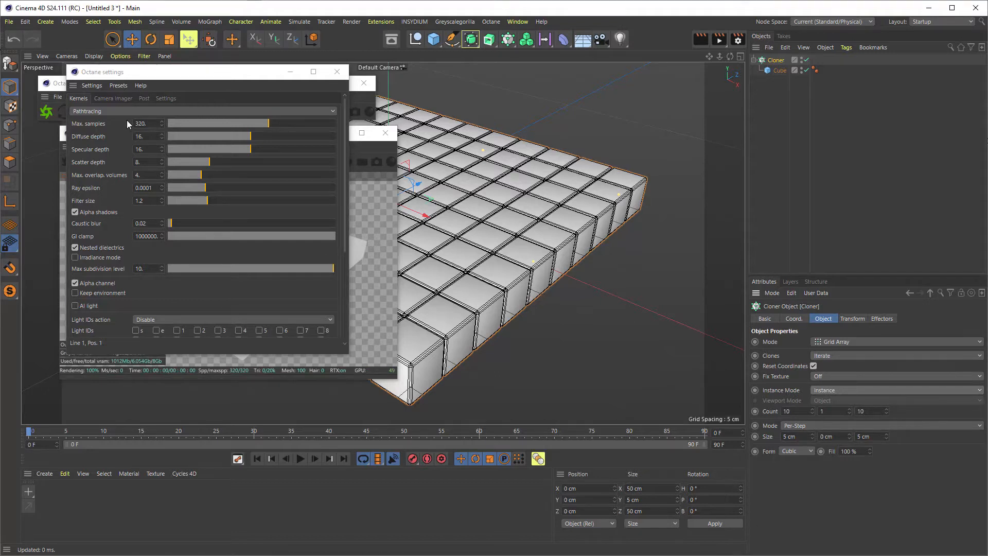
pyautogui.click(163, 99)
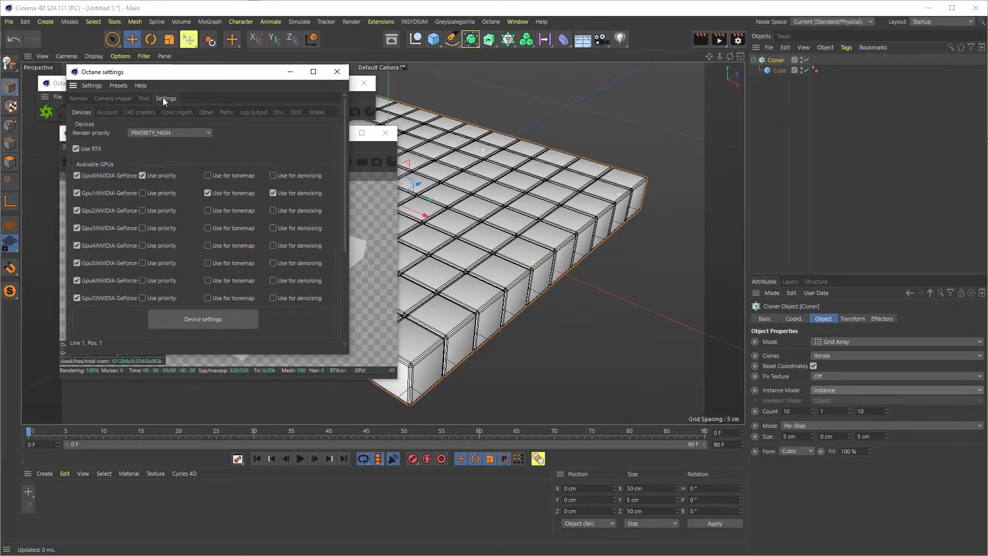
pyautogui.click(278, 112)
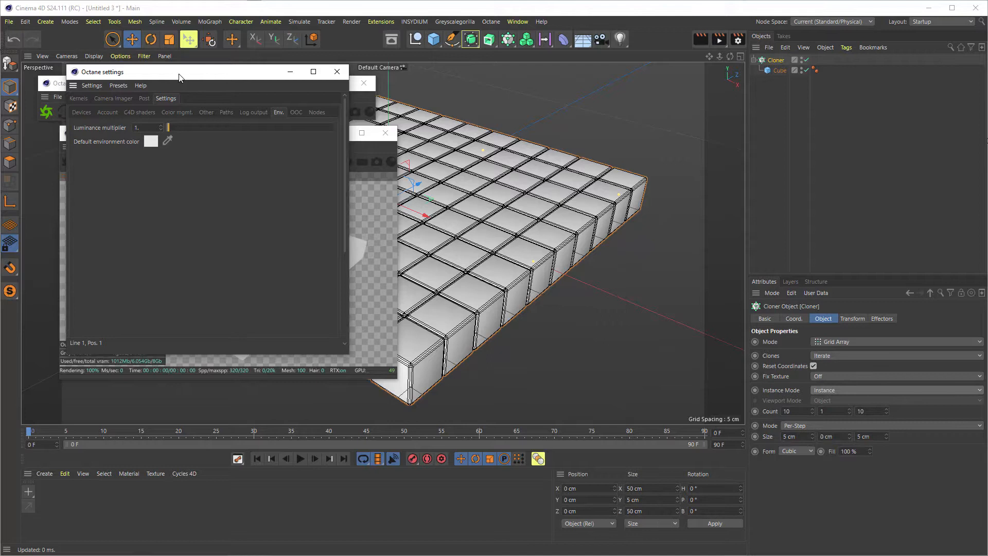
pyautogui.moveTo(179, 77); pyautogui.dragTo(436, 119)
pyautogui.click(407, 183)
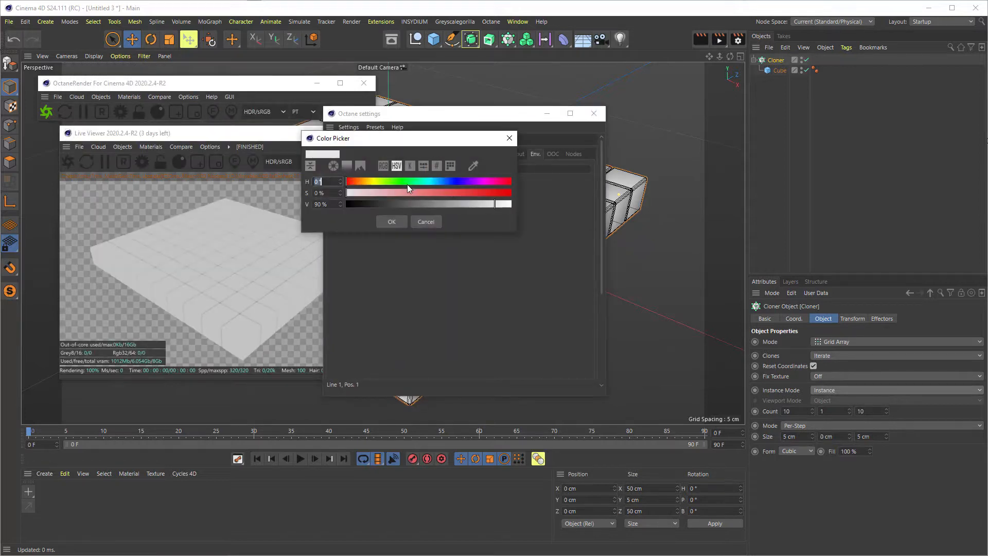
pyautogui.moveTo(474, 204); pyautogui.dragTo(422, 208)
pyautogui.click(397, 221)
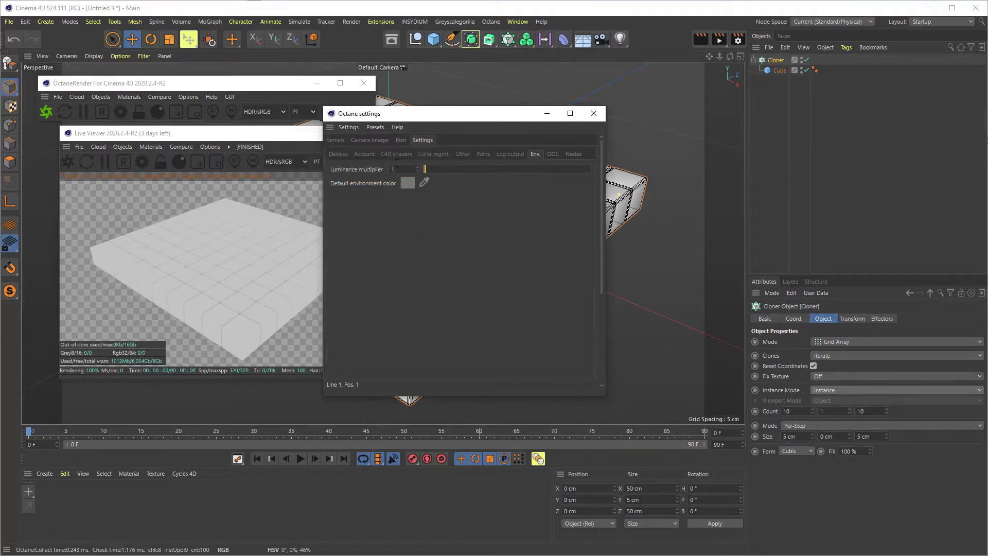
pyautogui.click(91, 165)
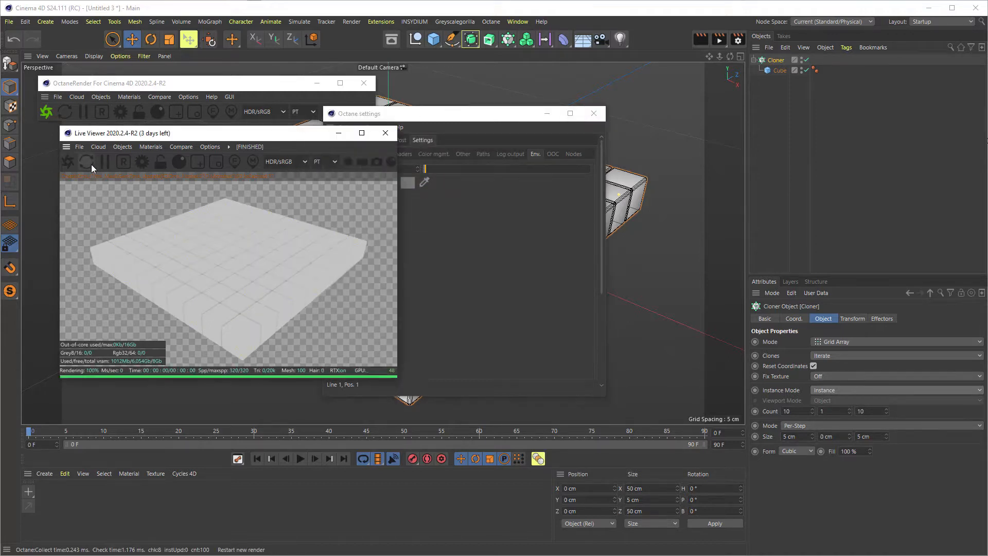
pyautogui.click(594, 113)
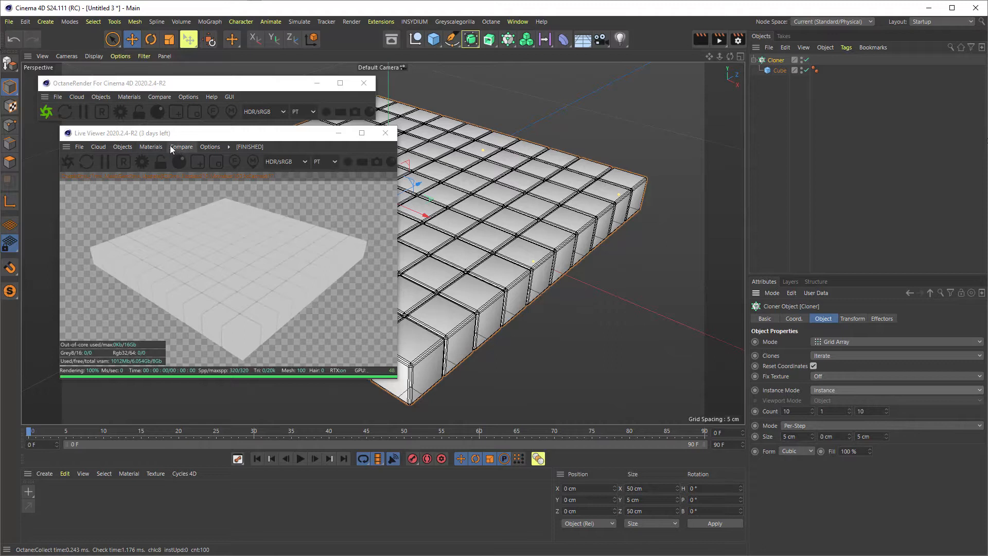
# Step: Add an Octane Hdri Environment to the scene and open the image texture settings of its environment tag
pyautogui.click(140, 147)
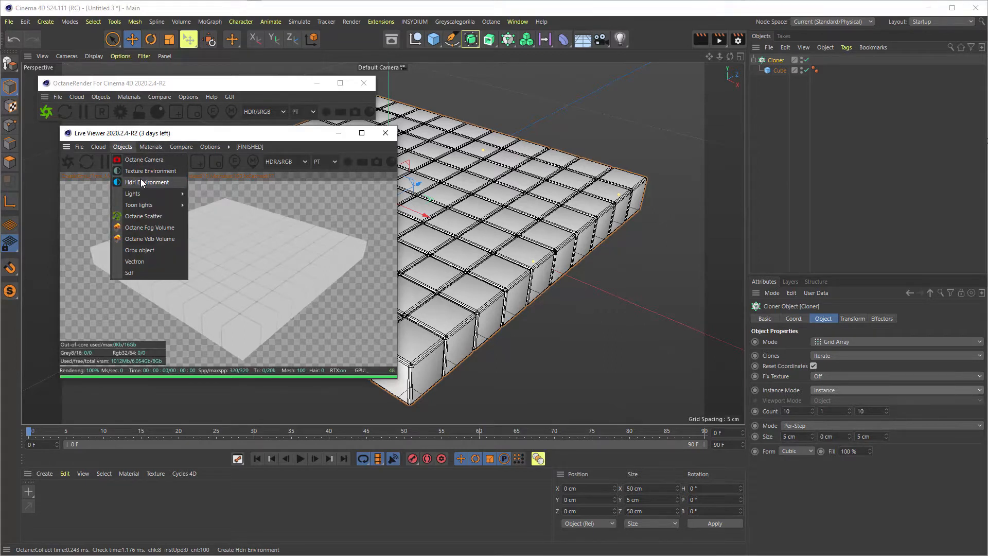
pyautogui.click(142, 181)
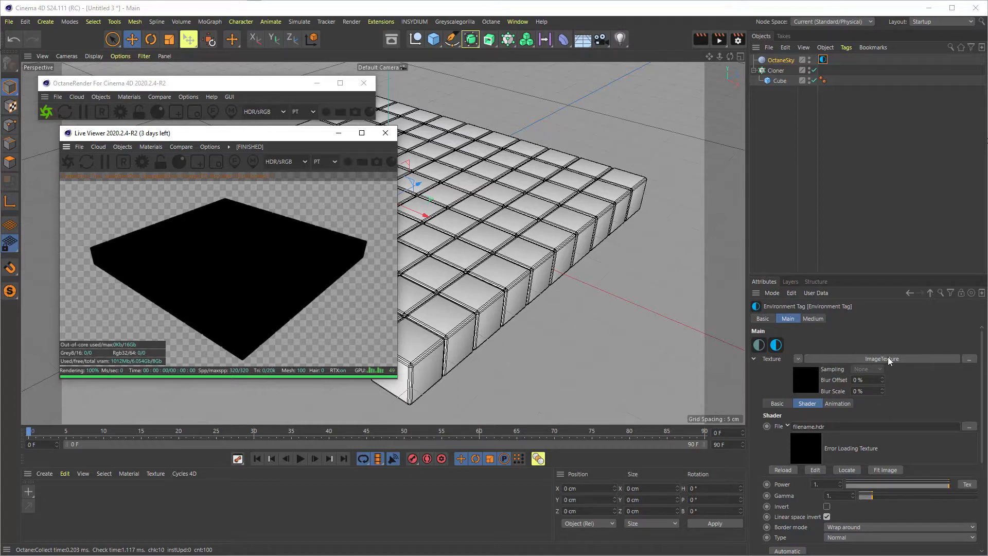
pyautogui.click(873, 359)
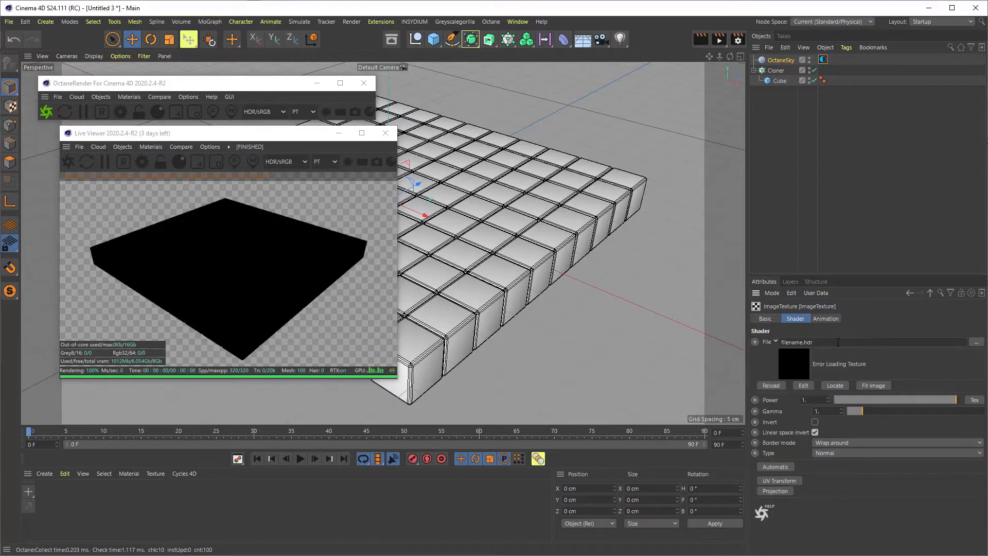
pyautogui.press('Return')
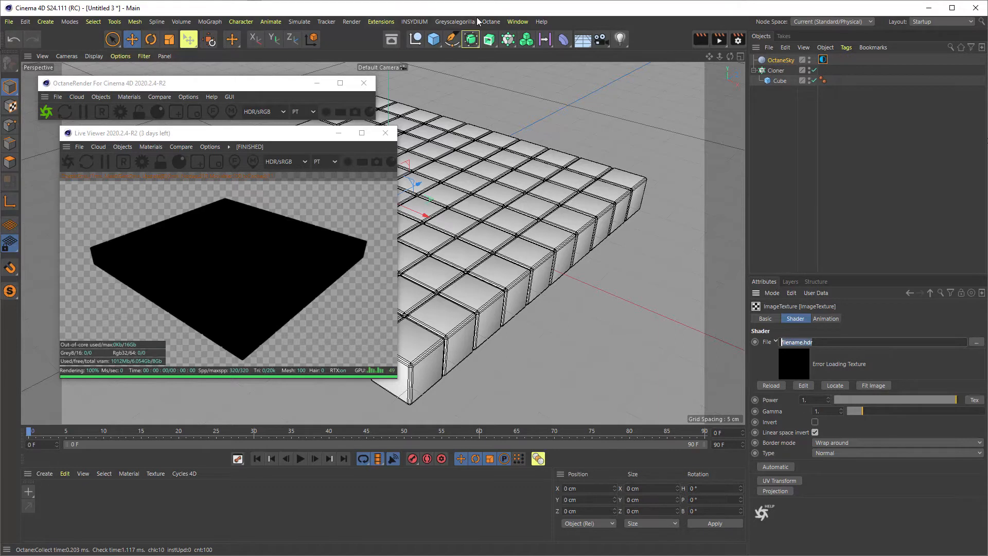
# Step: Attach an HDRI Link Plus tag to the OctaneSky and open the Plus Library's HDRIs in a smaller window
pyautogui.click(454, 22)
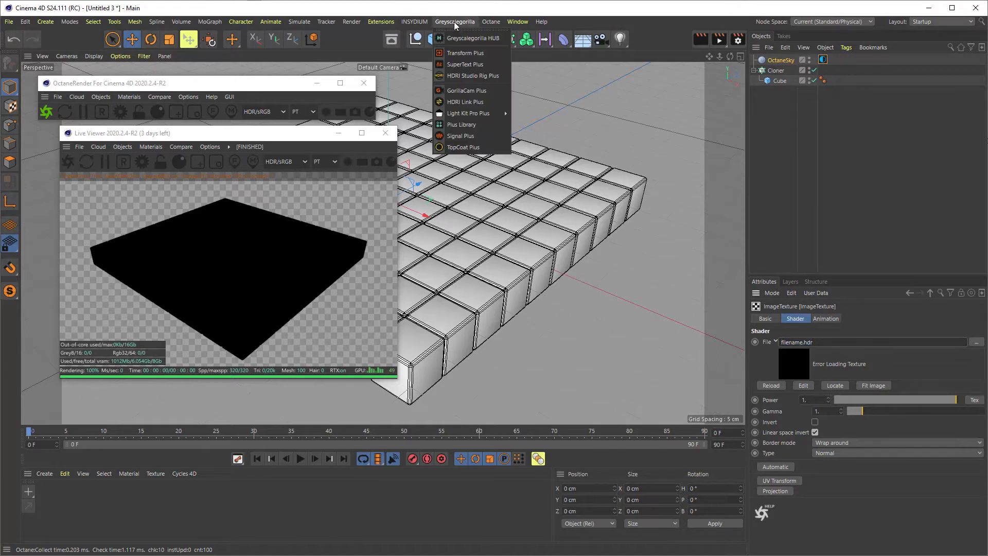
pyautogui.click(465, 103)
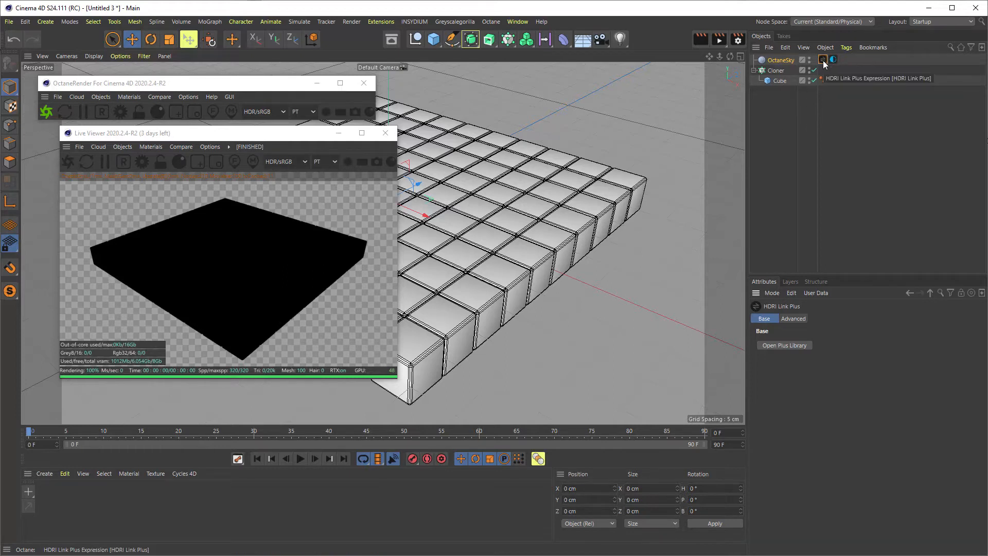
pyautogui.click(789, 344)
pyautogui.moveTo(880, 211); pyautogui.dragTo(368, 43)
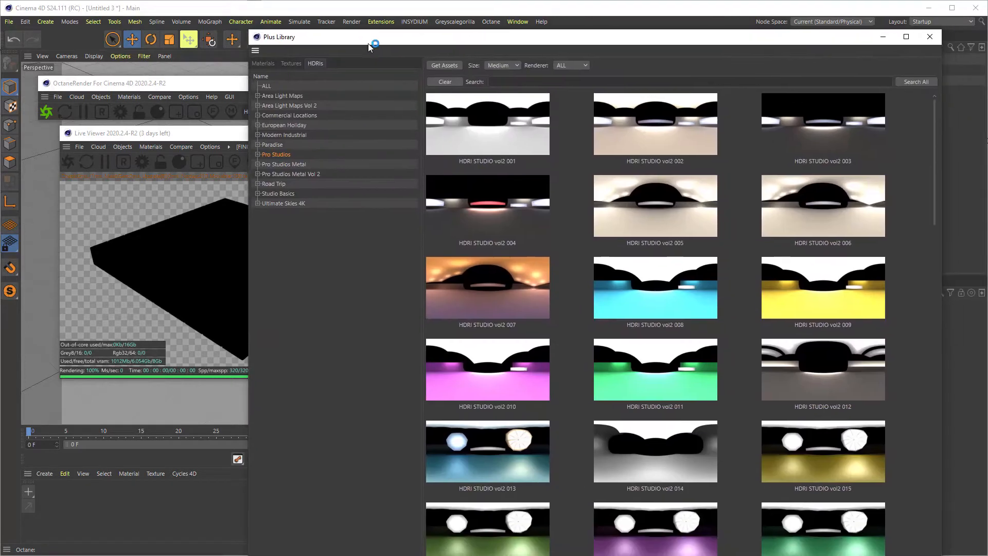
pyautogui.moveTo(249, 30); pyautogui.dragTo(399, 217)
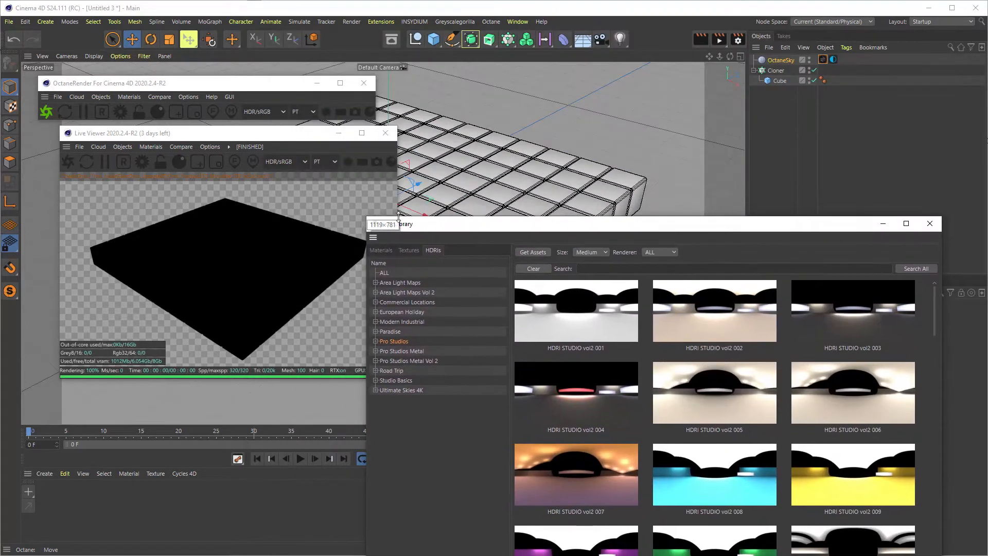
# Step: Browse the Pro Studios and Pro Studios Metal HDRI collections in the Plus Library
pyautogui.moveTo(459, 225); pyautogui.dragTo(284, 90)
pyautogui.scroll(-8, 465, 279)
pyautogui.scroll(-4, 465, 279)
pyautogui.click(236, 216)
pyautogui.scroll(2, 551, 260)
pyautogui.scroll(10, 550, 260)
pyautogui.moveTo(637, 95); pyautogui.dragTo(548, 102)
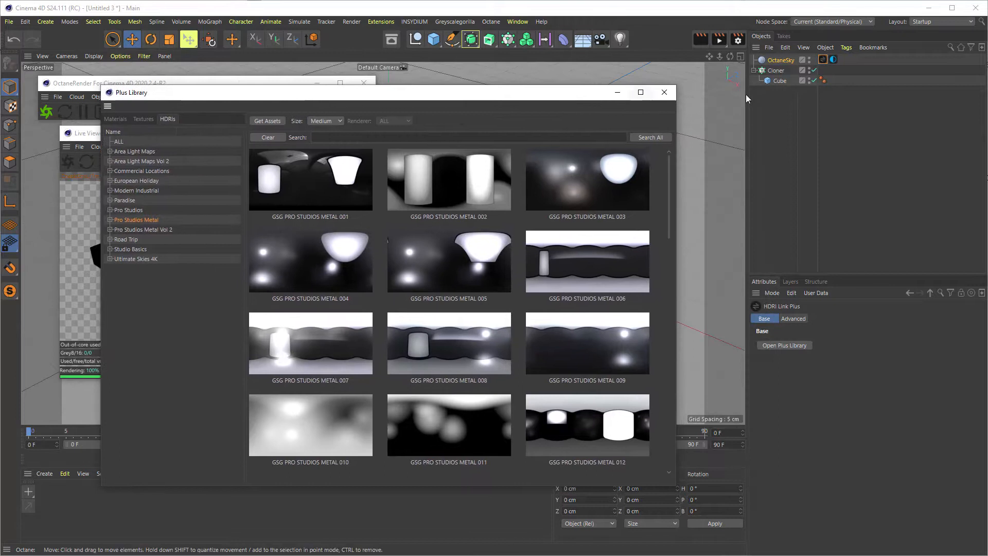
# Step: Link the image texture file of the OctaneSky environment tag to the HDRI Link Plus tag
pyautogui.click(833, 60)
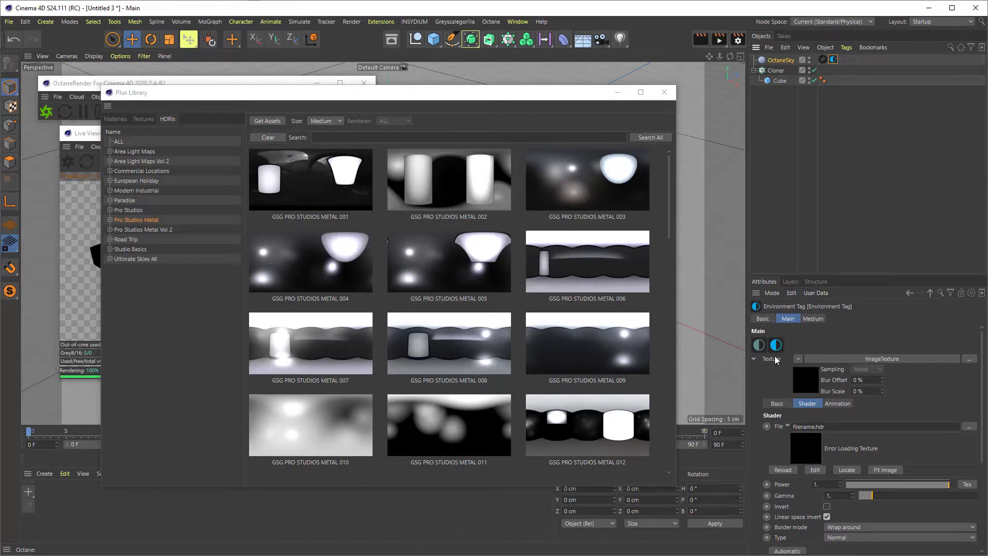
pyautogui.click(753, 359)
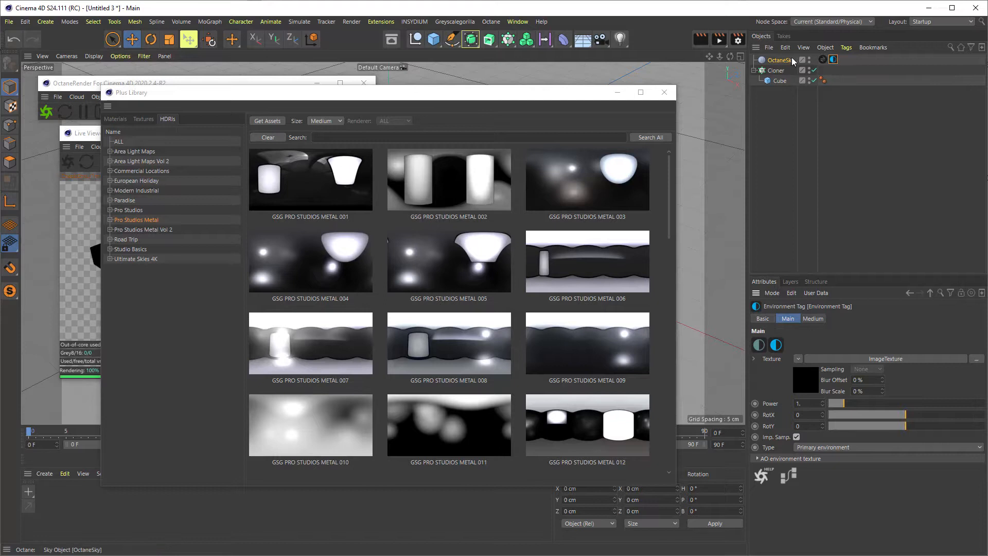
pyautogui.click(822, 60)
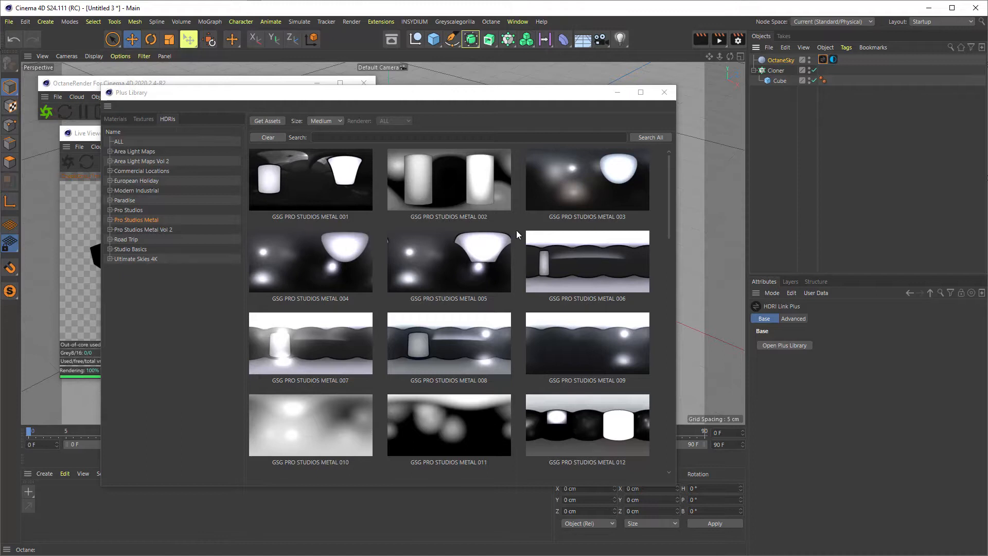
pyautogui.click(834, 59)
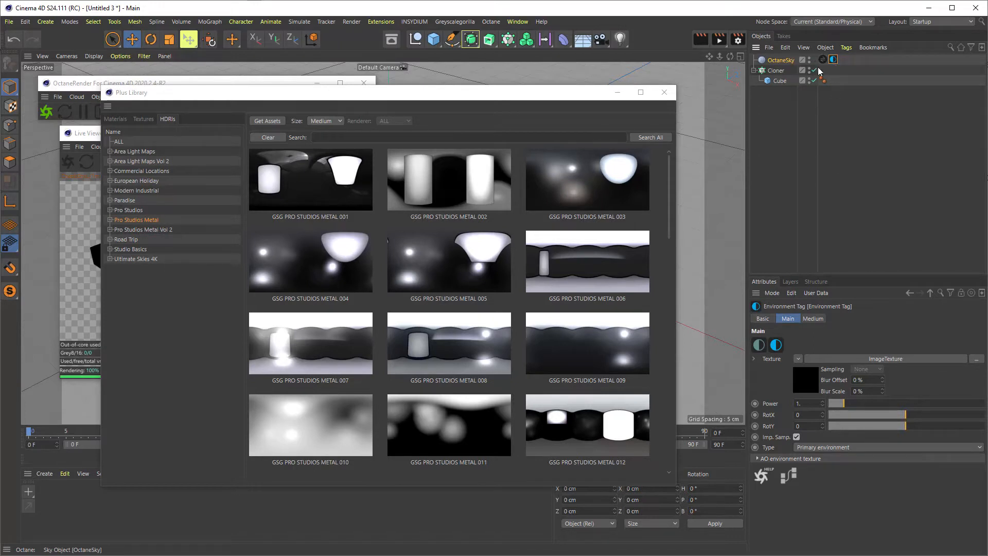
pyautogui.click(754, 359)
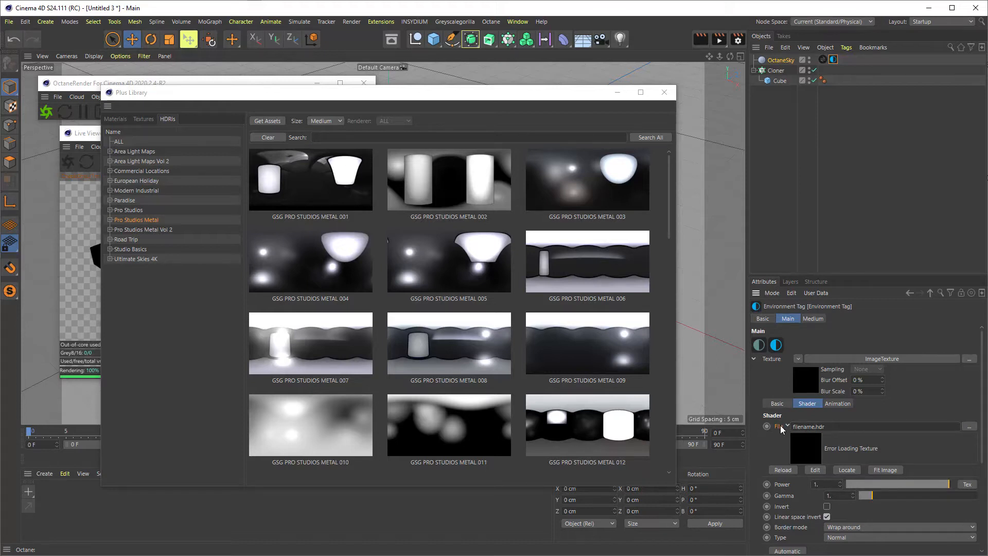
pyautogui.moveTo(781, 426); pyautogui.dragTo(823, 61)
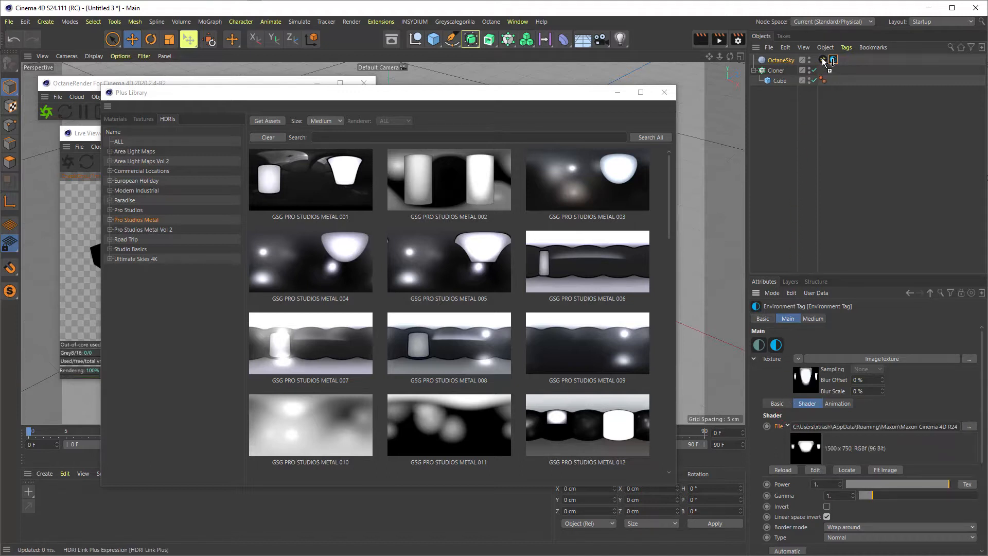
# Step: Place the Plus Library beside the Live Viewer and try the GSG PRO STUDIOS METAL 004 and 008 HDRIs on the cube grid
pyautogui.click(826, 61)
pyautogui.moveTo(548, 94); pyautogui.dragTo(833, 78)
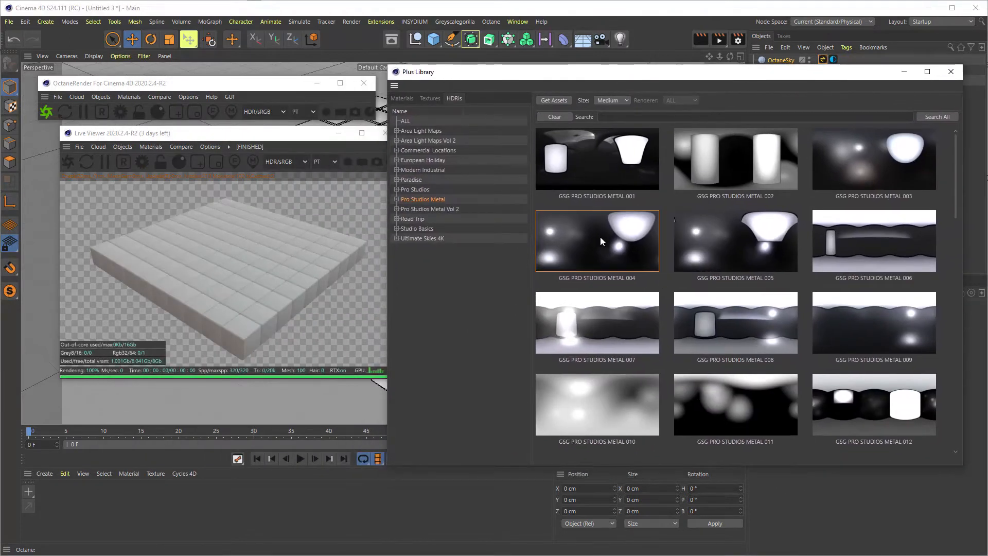
pyautogui.doubleClick(600, 237)
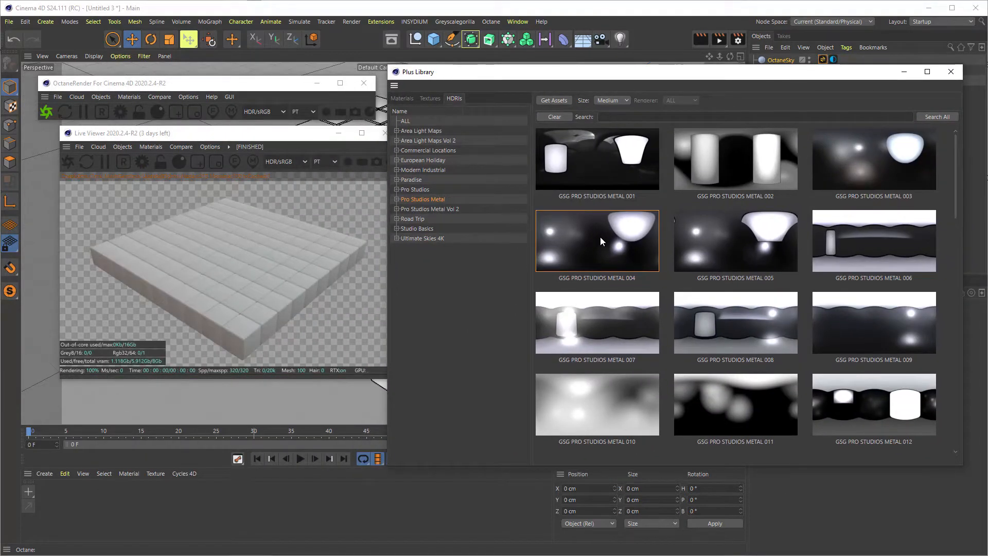
pyautogui.click(742, 333)
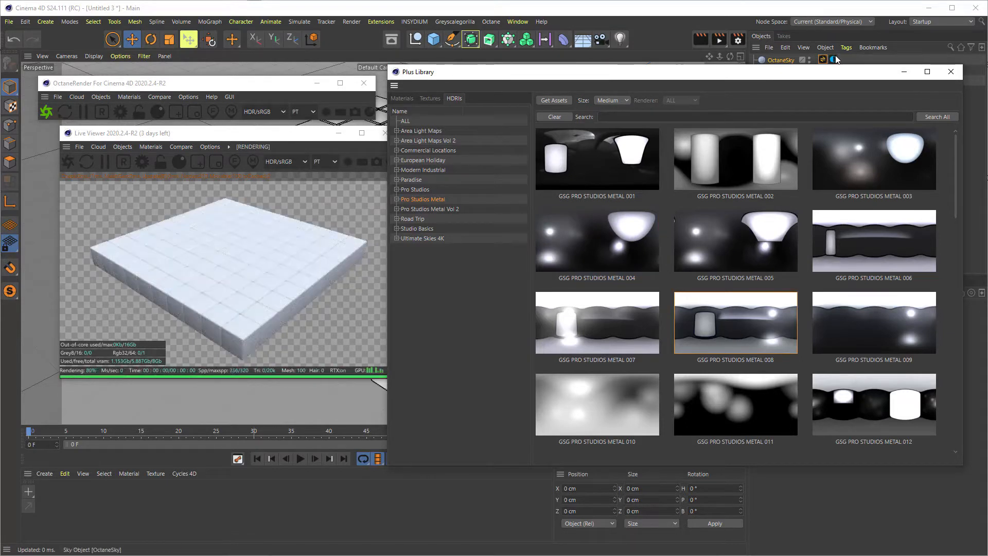
pyautogui.moveTo(835, 78); pyautogui.dragTo(835, 86)
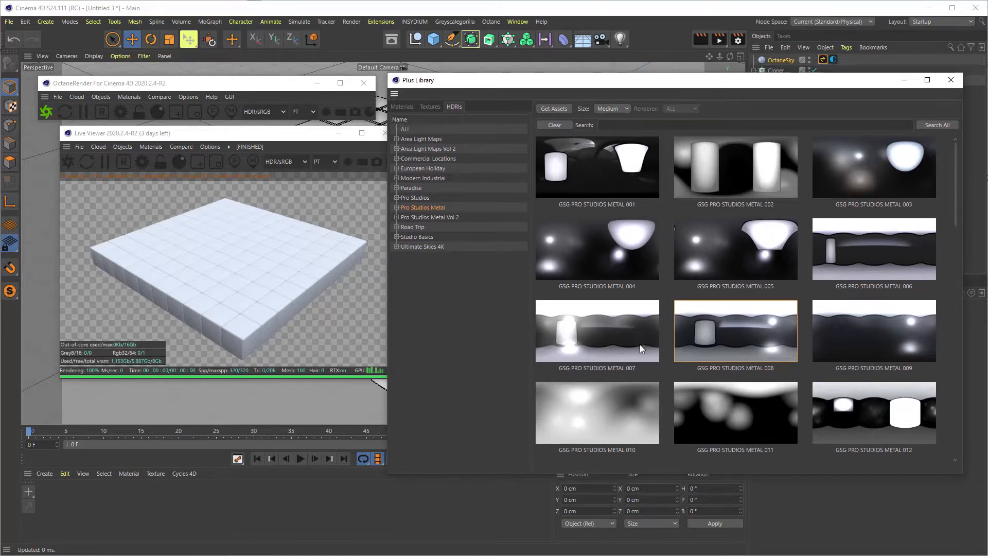
# Step: Try the GSG ProStudiosMetal Vol2 33 Env HDRI and look through the rest of the Pro Studios Metal Vol 2 collection
pyautogui.scroll(-9, 641, 342)
pyautogui.click(423, 217)
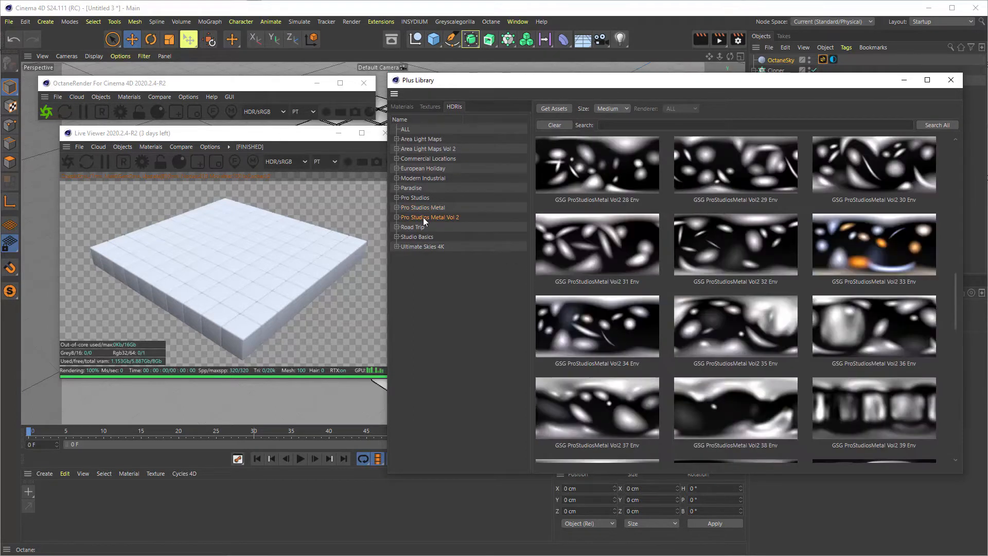
pyautogui.scroll(-10, 723, 297)
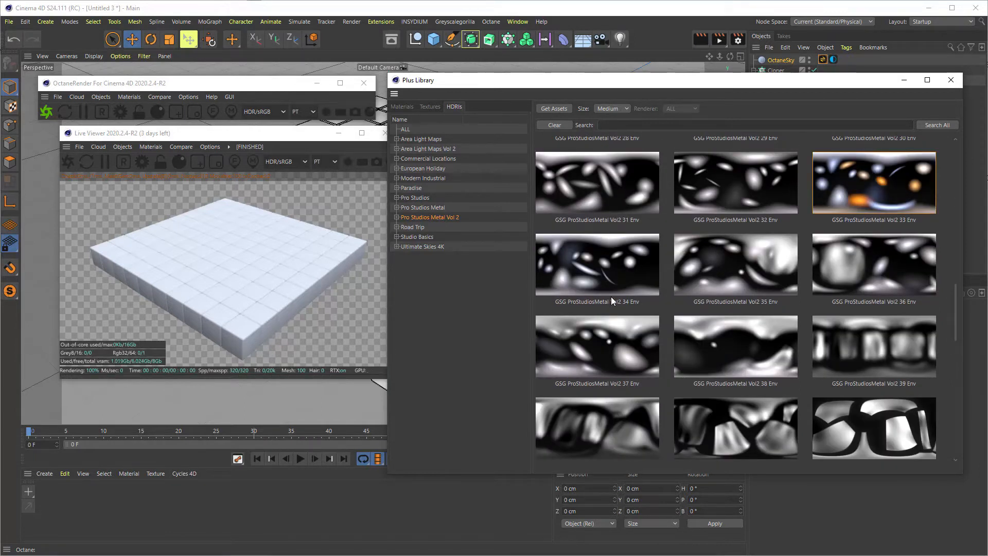
pyautogui.scroll(-12, 638, 322)
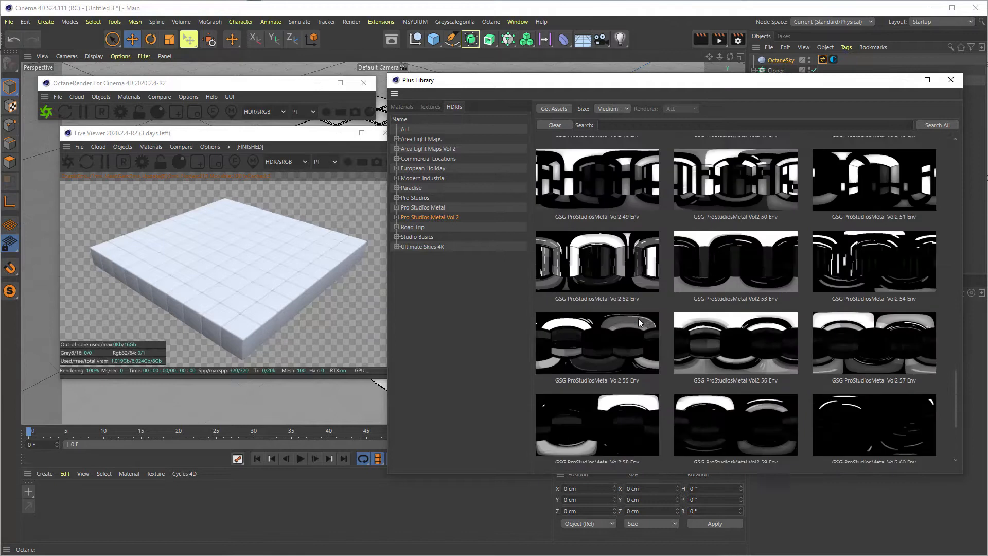
# Step: Try the Studio Abstract6 and Studio Abstract2 HDRIs from the Studio Basics collection on the cube grid
pyautogui.click(419, 227)
pyautogui.click(418, 237)
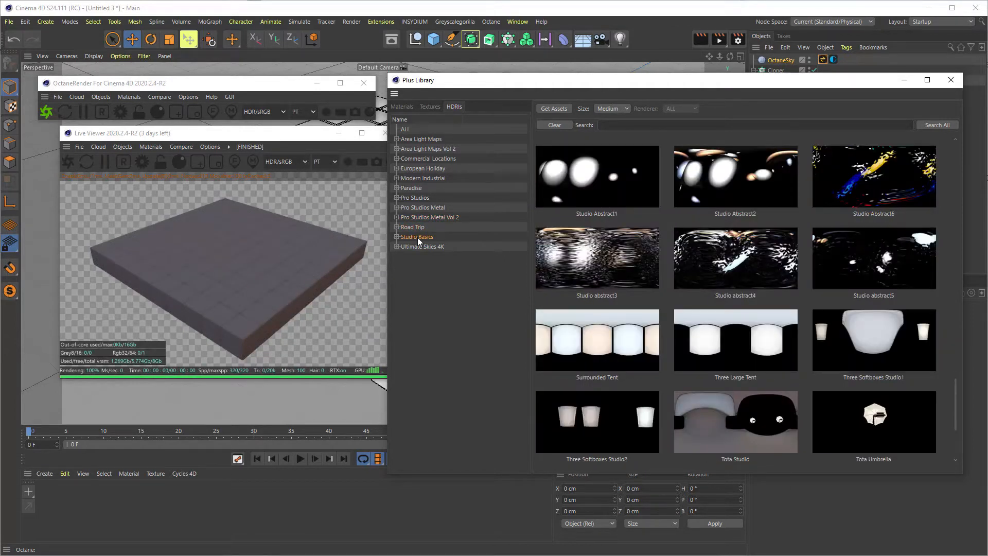
pyautogui.click(869, 167)
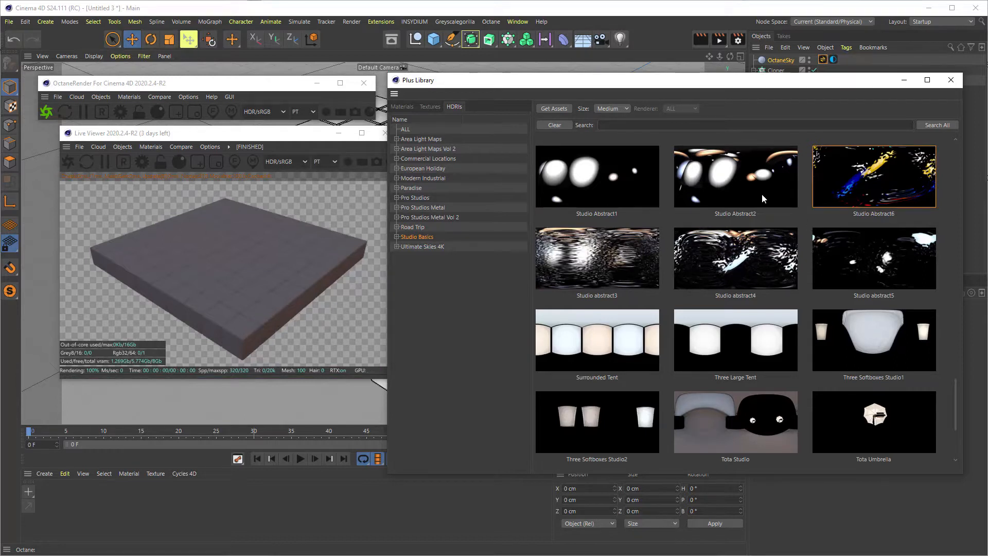
pyautogui.click(743, 180)
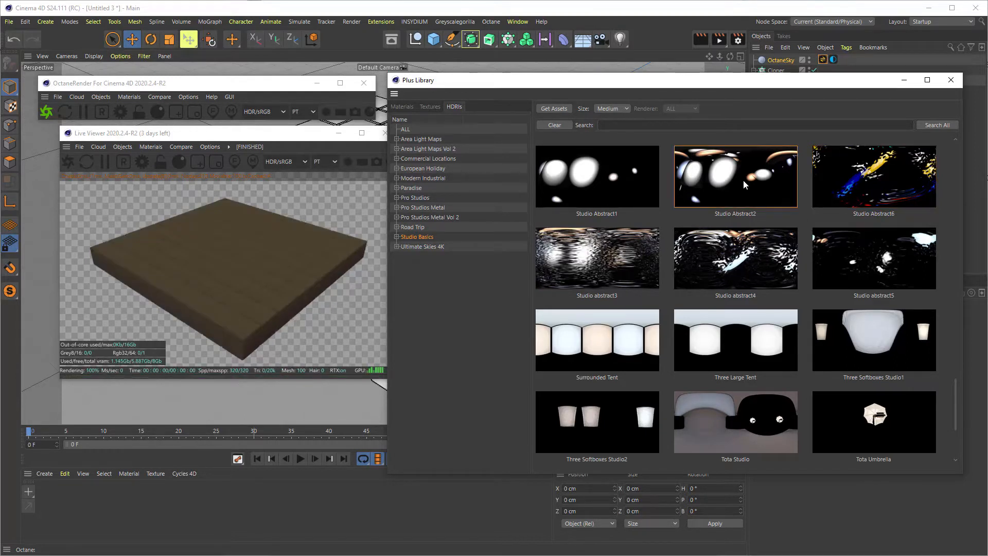
pyautogui.scroll(-3, 749, 314)
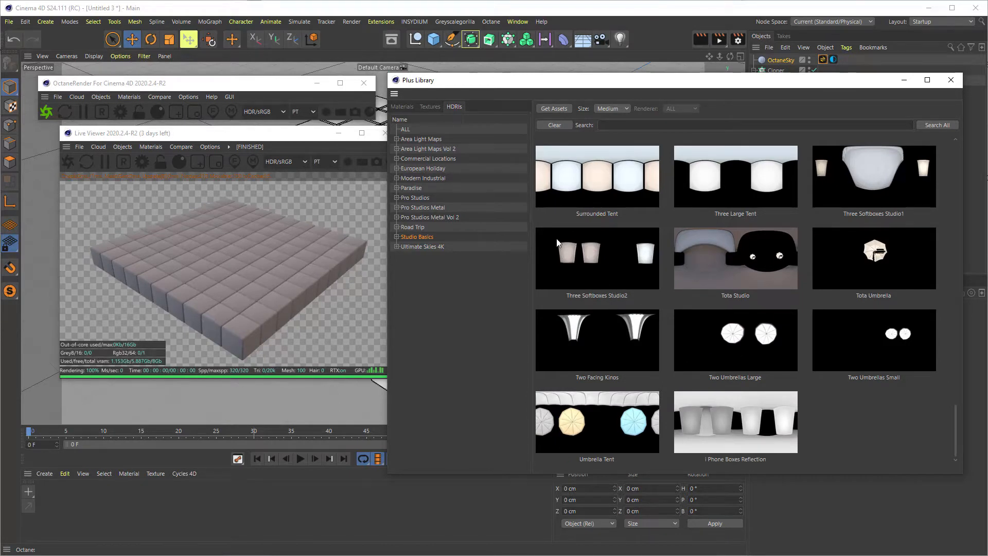
# Step: Light the cube grid with HDRI STUDIO vol2 022 from the Pro Studios collection and close the Plus Library
pyautogui.click(422, 208)
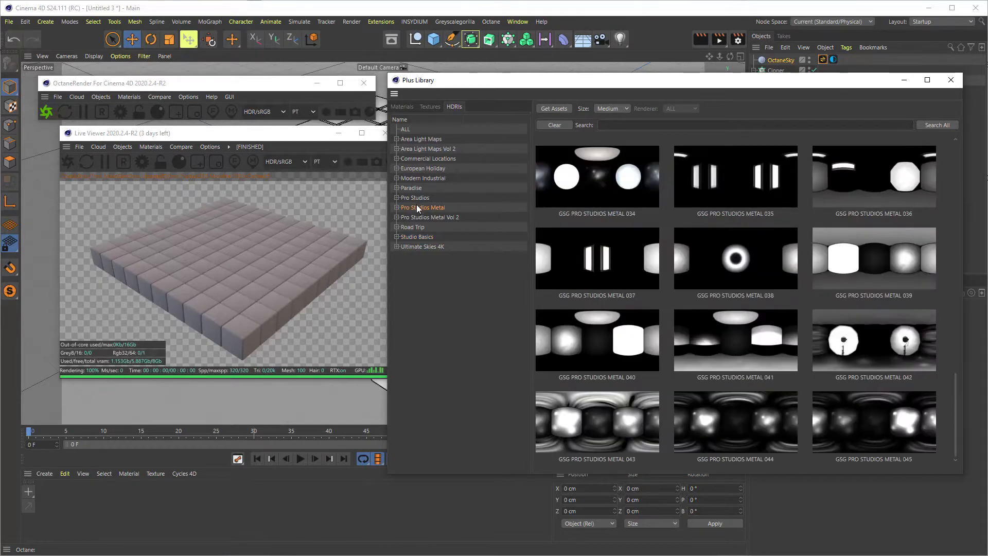
pyautogui.scroll(2, 726, 314)
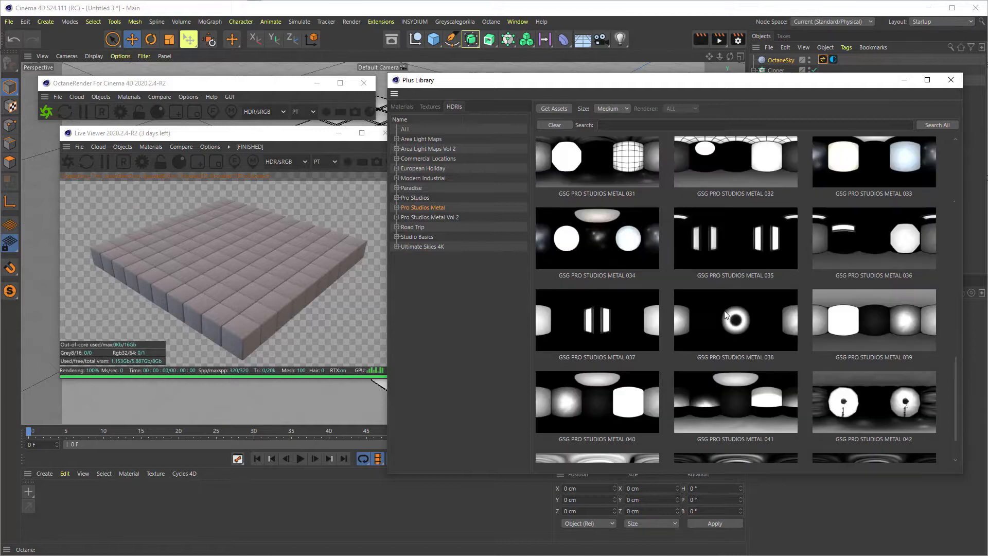
pyautogui.click(417, 198)
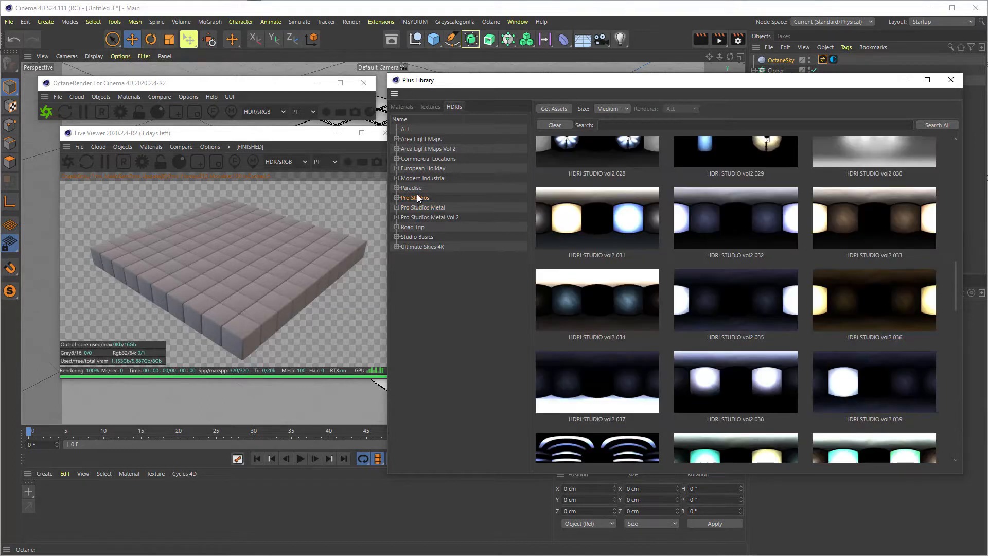
pyautogui.scroll(5, 675, 272)
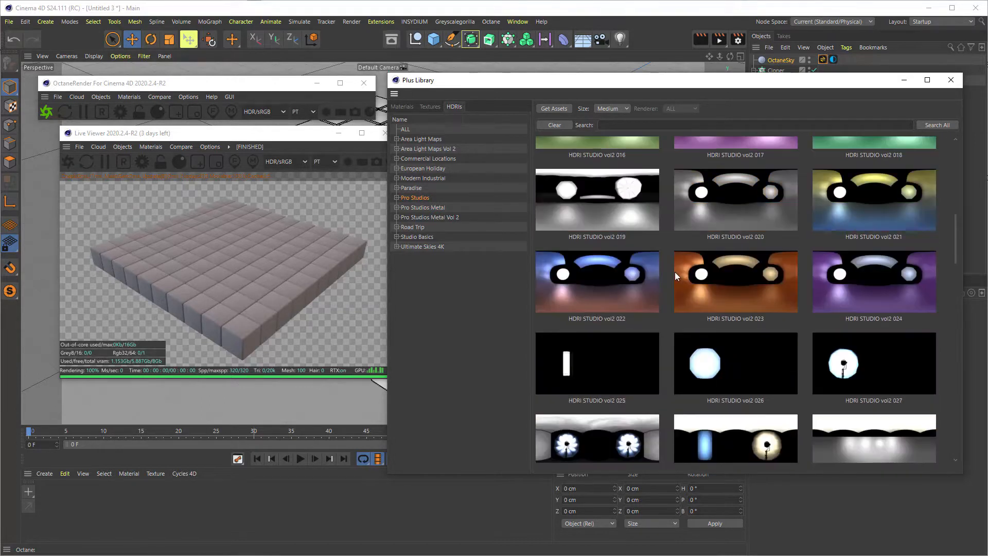
pyautogui.doubleClick(615, 272)
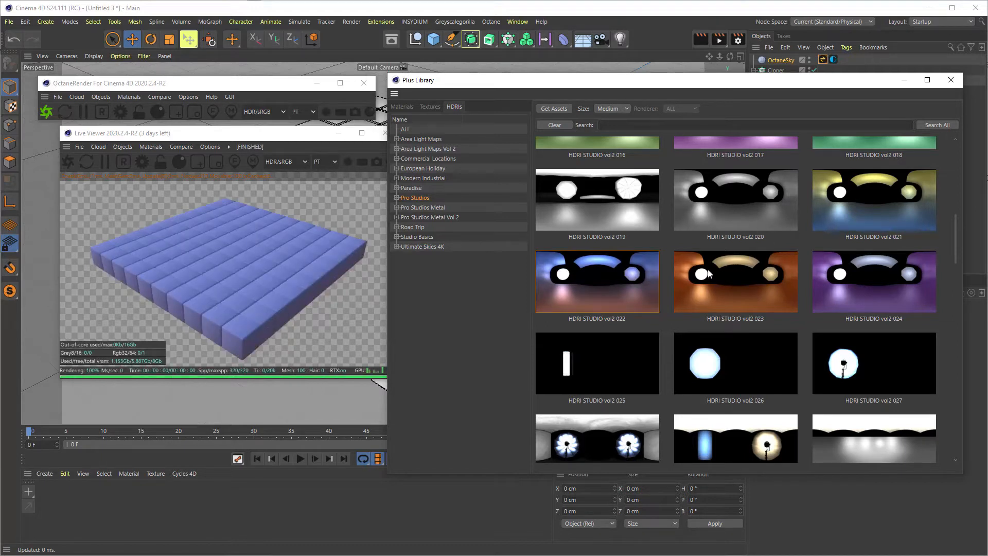
pyautogui.click(951, 80)
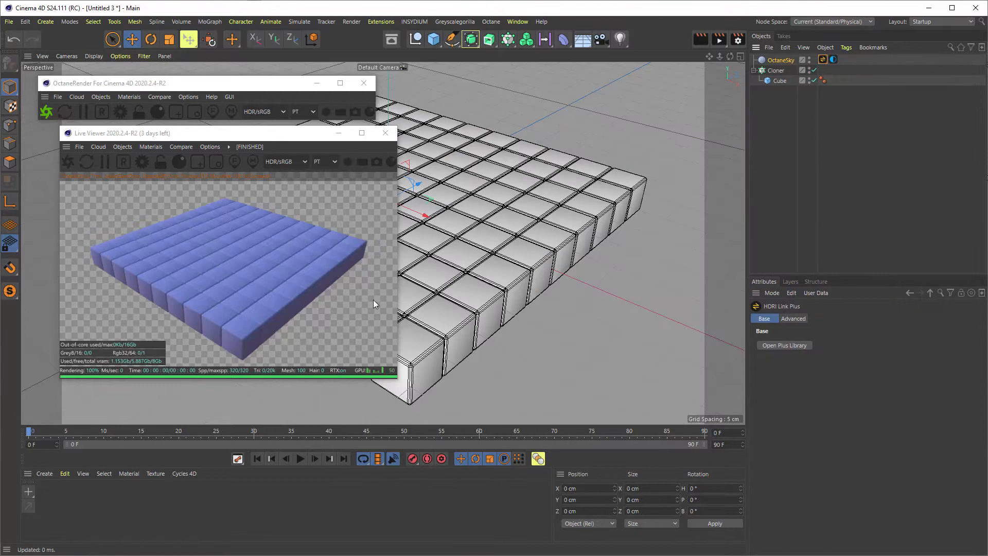
# Step: Reopen the Plus Library, light the cube grid with HDRI STUDIO vol2 001, and close the library
pyautogui.keyDown('alt'); pyautogui.moveTo(442, 294); pyautogui.dragTo(453, 275); pyautogui.keyUp('alt')
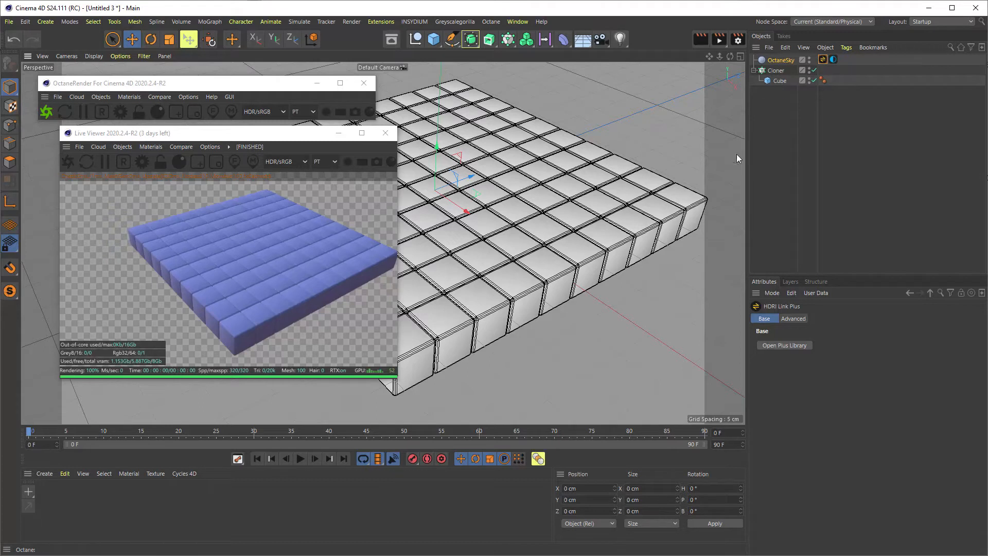
pyautogui.click(783, 343)
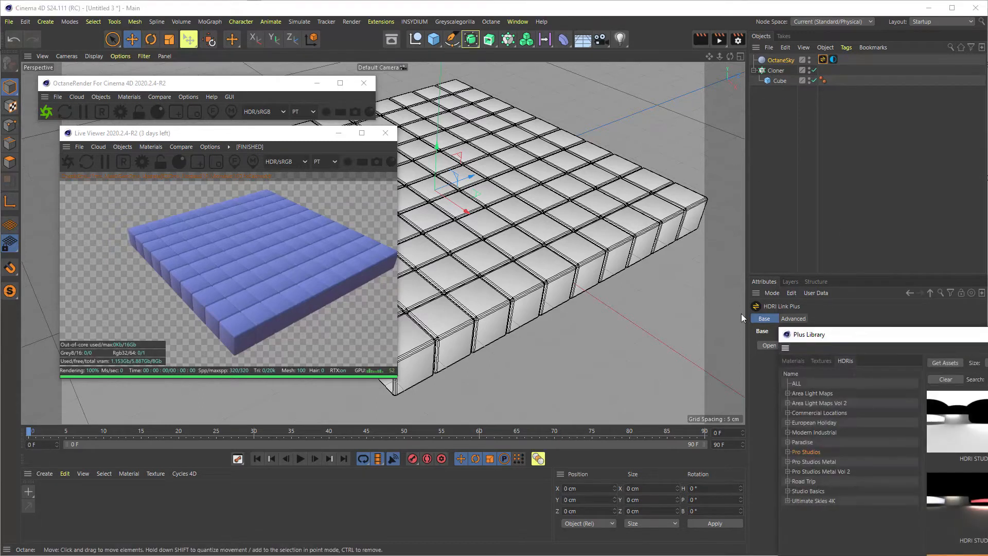
pyautogui.moveTo(874, 327); pyautogui.dragTo(502, 81)
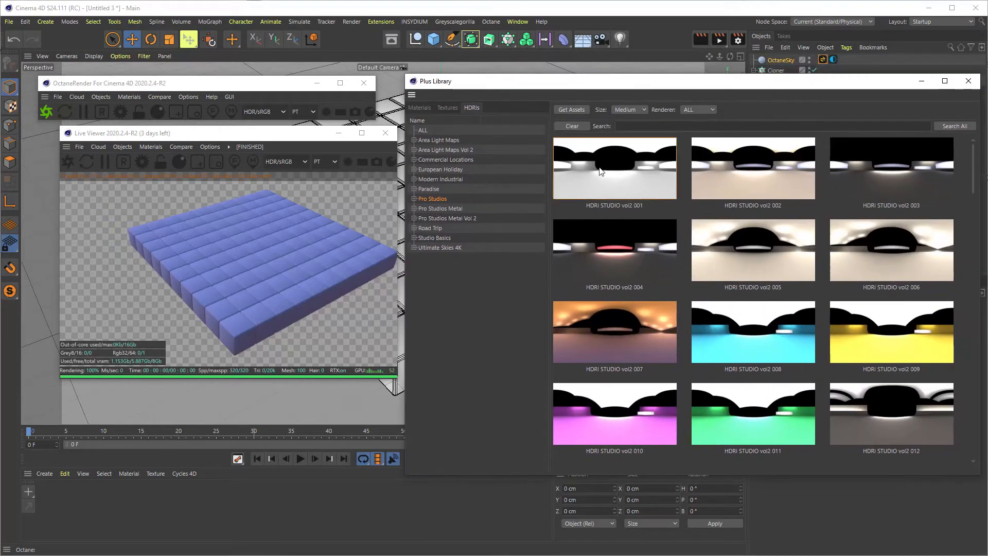
pyautogui.click(968, 81)
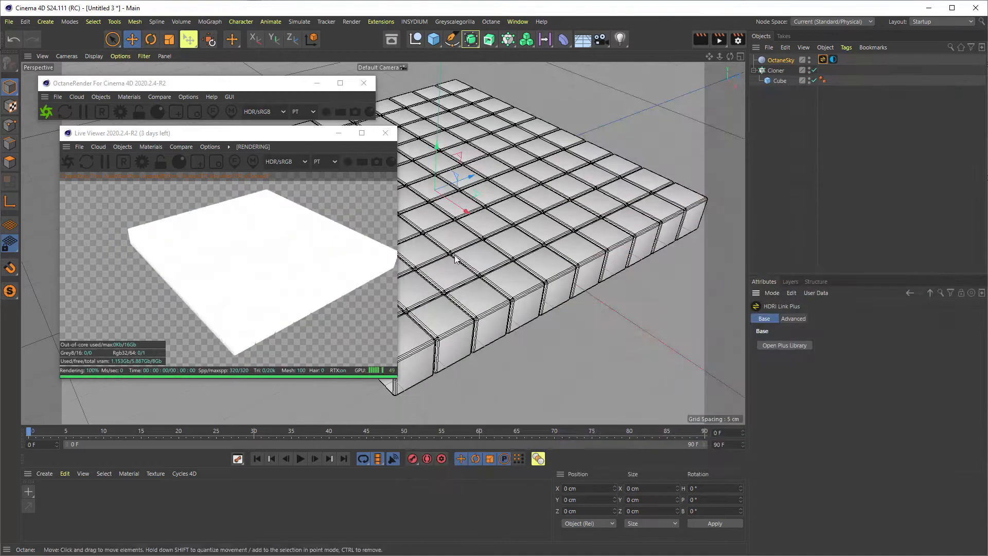
# Step: Try lowering the environment image texture's power to about 0.045 and restore it to 1
pyautogui.click(833, 59)
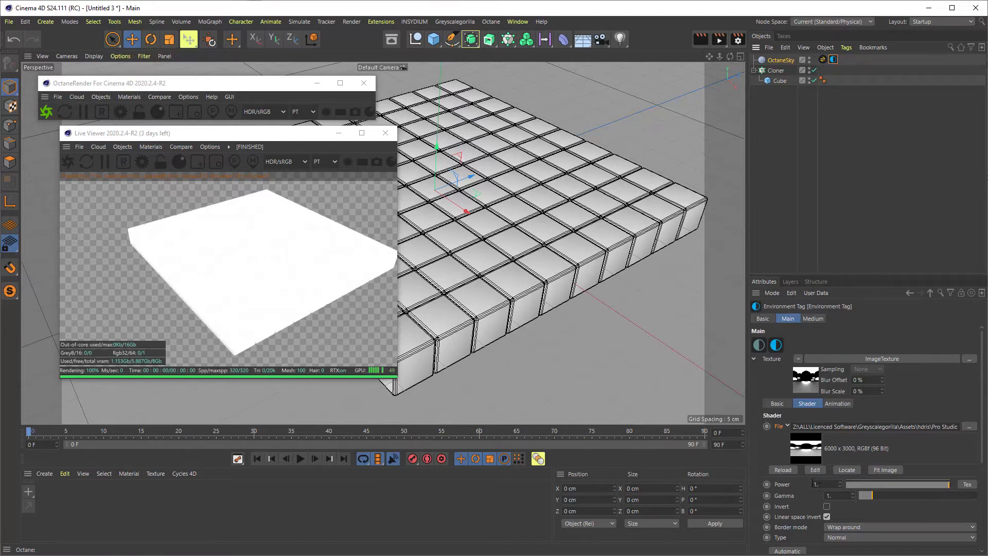
pyautogui.moveTo(909, 486); pyautogui.dragTo(851, 485)
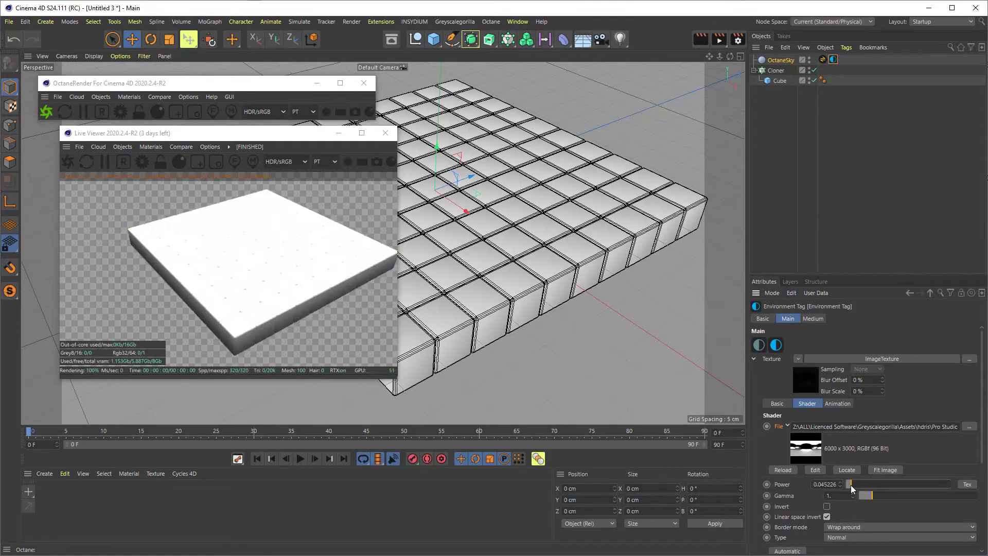
pyautogui.click(837, 486)
pyautogui.press('BackSpace')
pyautogui.write('1')
pyautogui.press('Return')
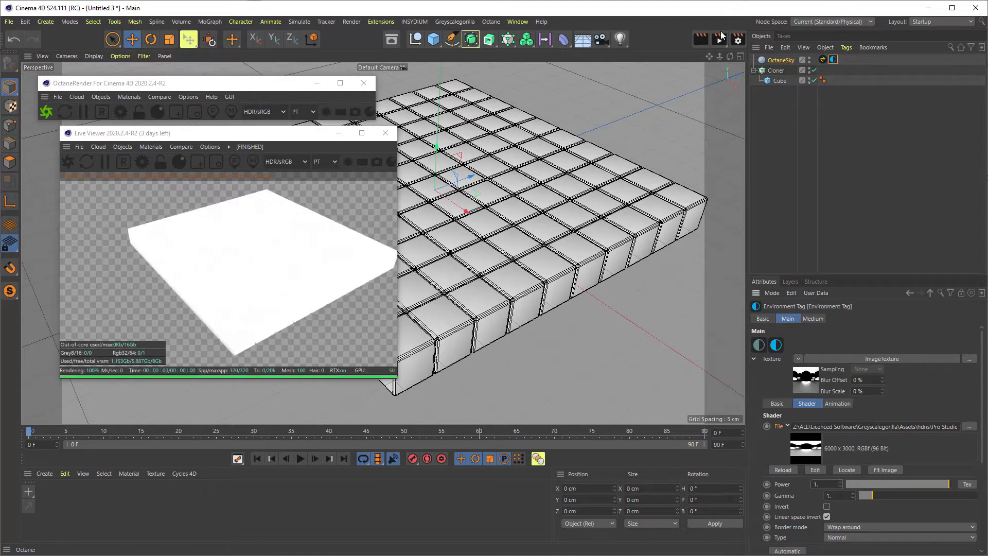
# Step: Reopen the Plus Library, light the cube grid with HDRI STUDIO vol2 015 from the Pro Studios collection, and close the library
pyautogui.click(823, 60)
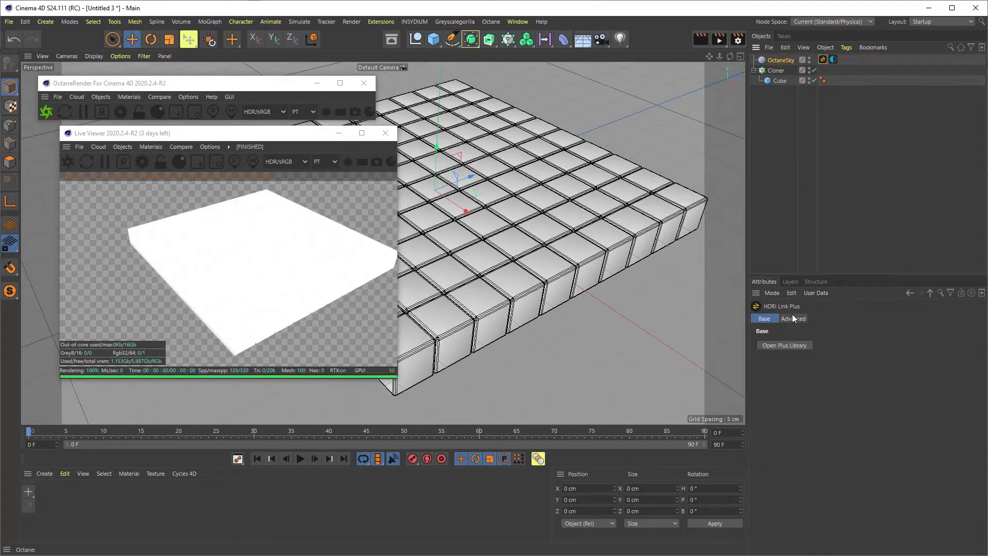
pyautogui.click(791, 346)
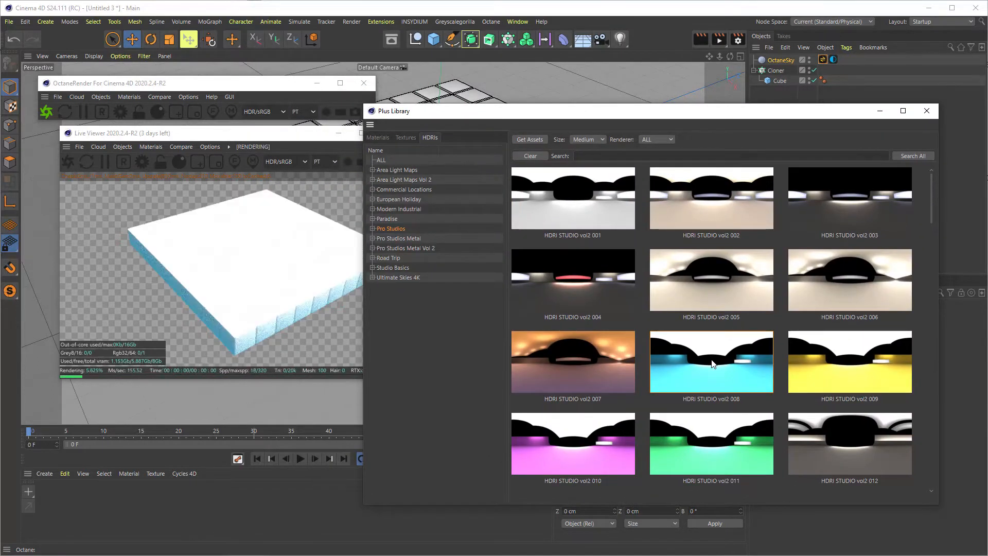
pyautogui.scroll(-5, 712, 364)
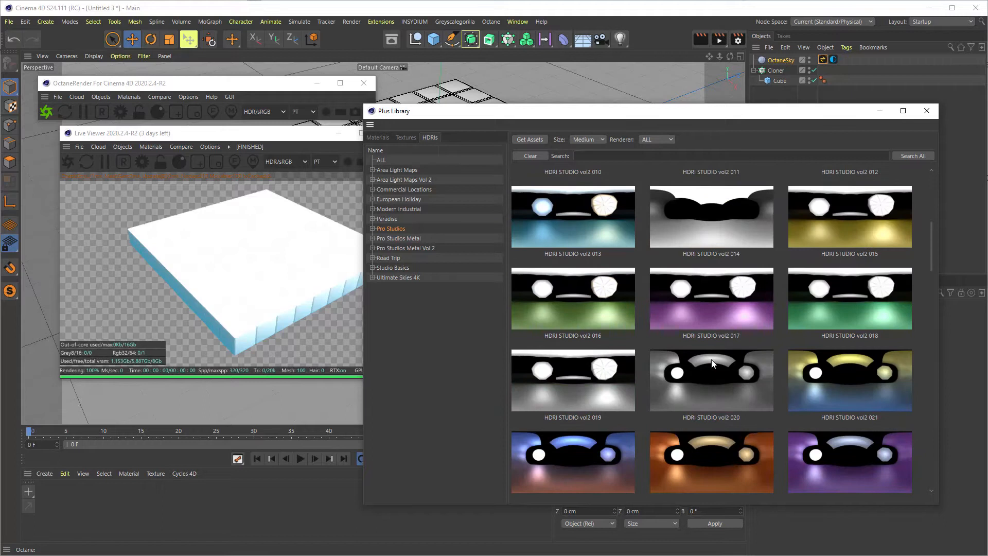
pyautogui.scroll(1, 713, 364)
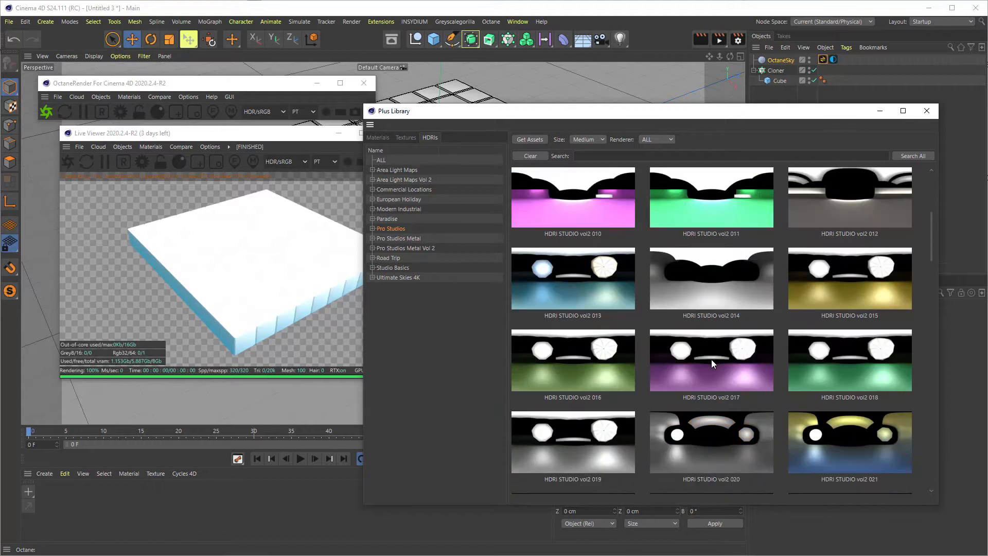
pyautogui.click(842, 287)
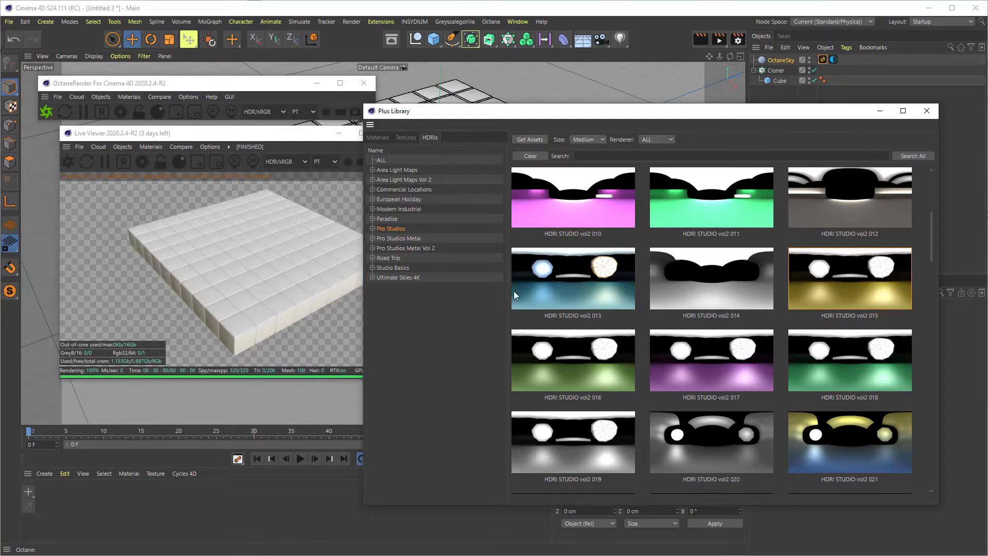
pyautogui.click(926, 111)
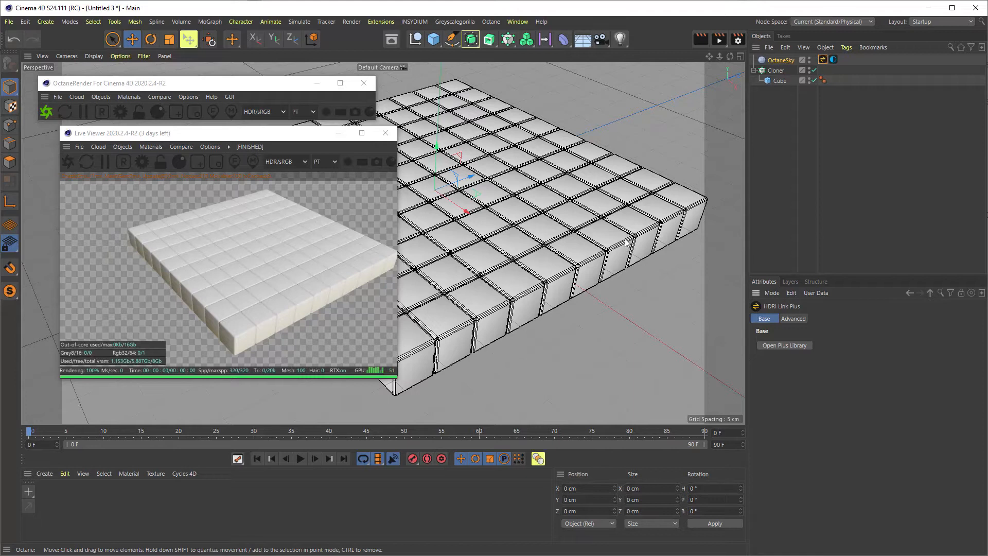
# Step: Create an Octane Glossy material and assign it to the cube inside the Cloner
pyautogui.click(779, 81)
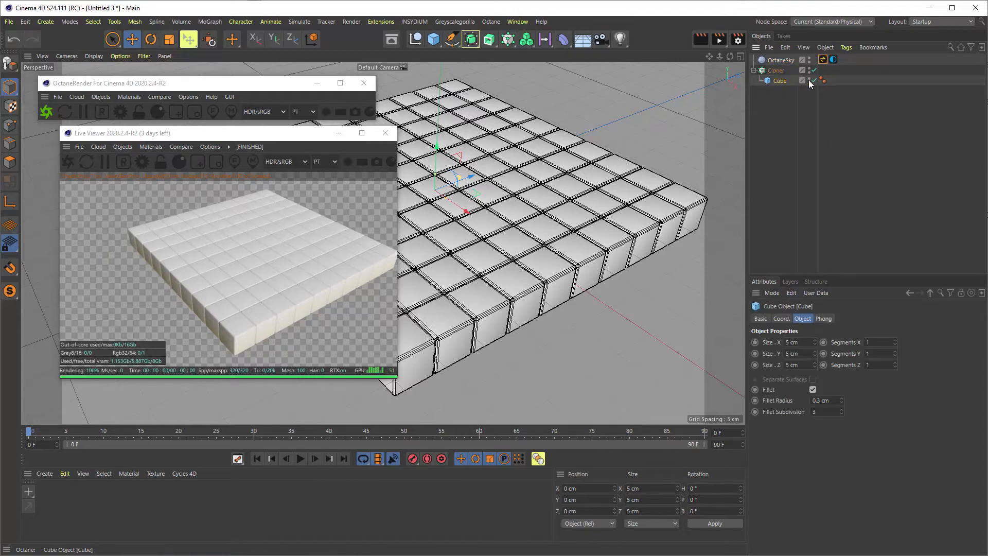
pyautogui.click(150, 147)
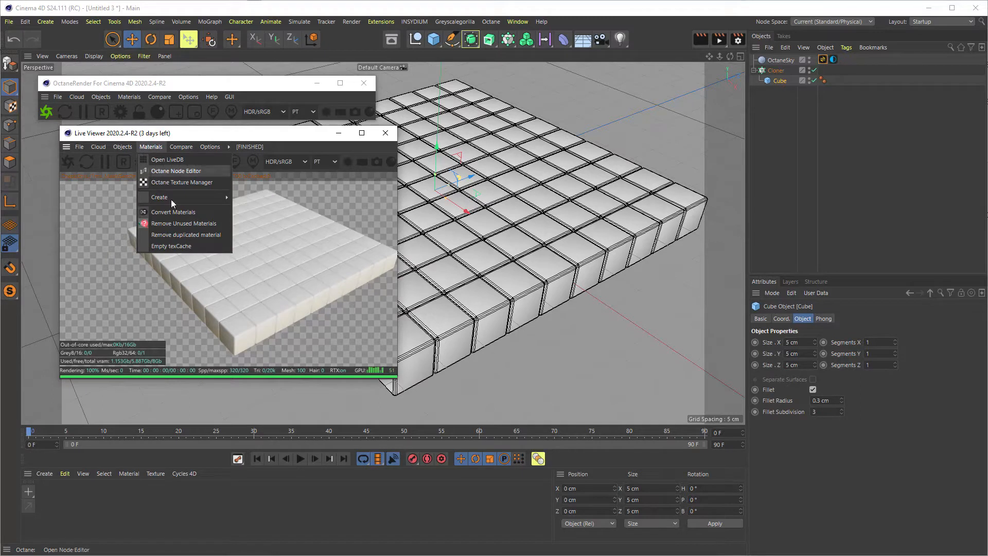
pyautogui.moveTo(184, 200)
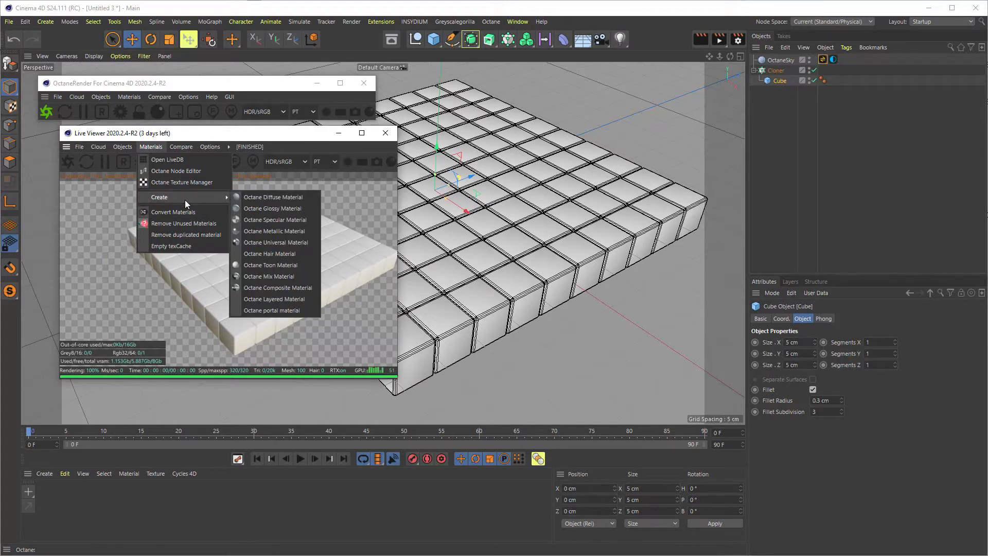
pyautogui.click(297, 209)
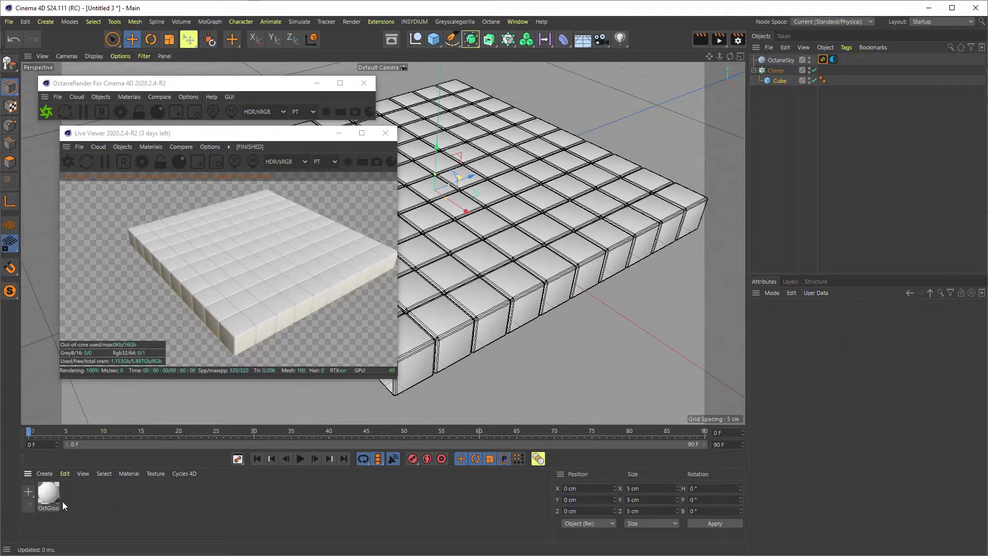
pyautogui.click(50, 493)
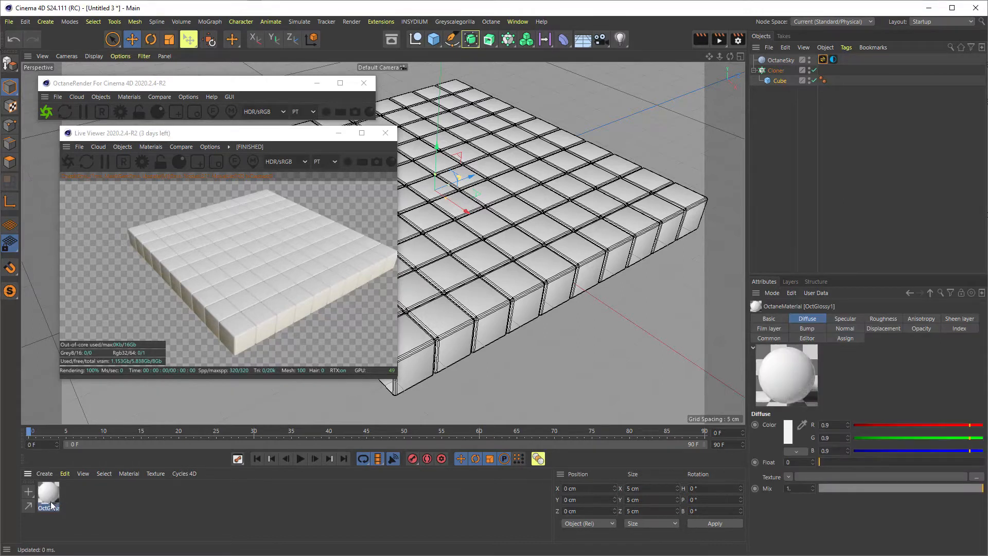
pyautogui.moveTo(51, 495); pyautogui.dragTo(784, 85)
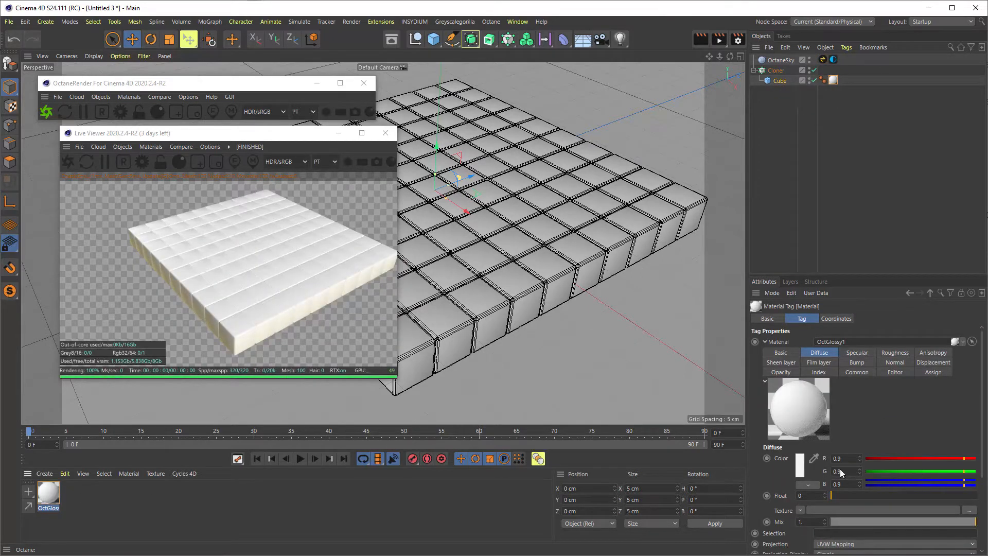
# Step: Make the glossy material red by setting its diffuse green and blue values to 0
pyautogui.moveTo(936, 483); pyautogui.dragTo(863, 485)
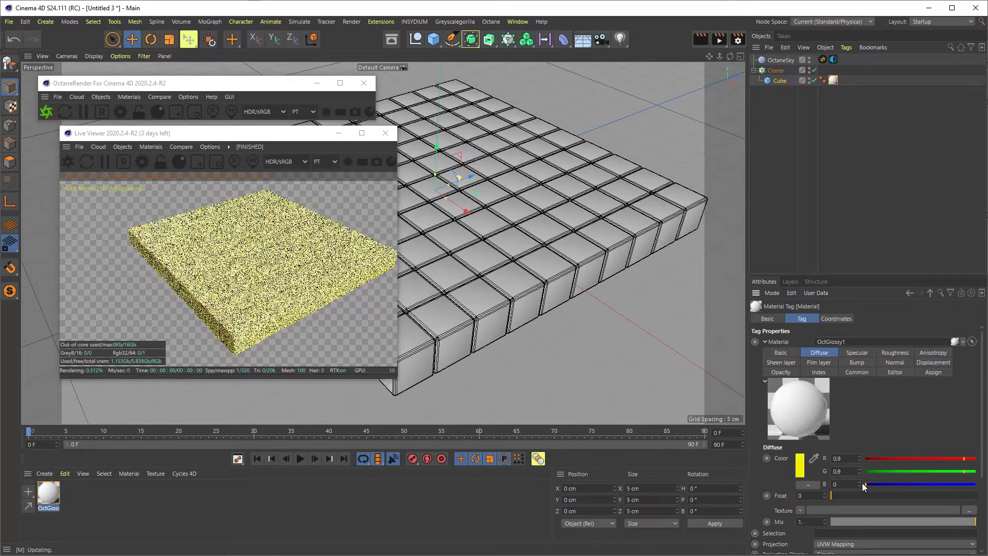
pyautogui.moveTo(931, 471); pyautogui.dragTo(866, 470)
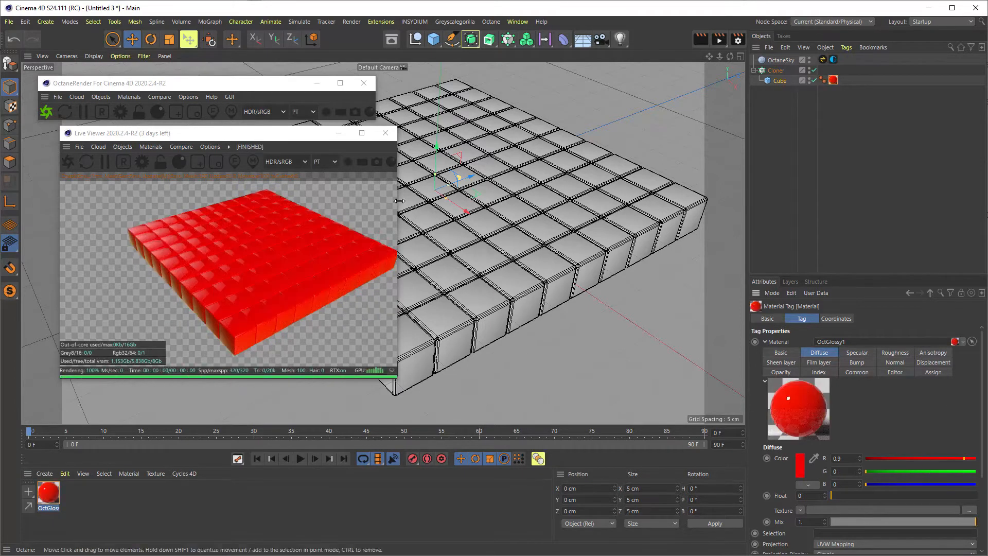
# Step: Move the red material tag from the cube to the Cloner and delete the tag
pyautogui.click(779, 81)
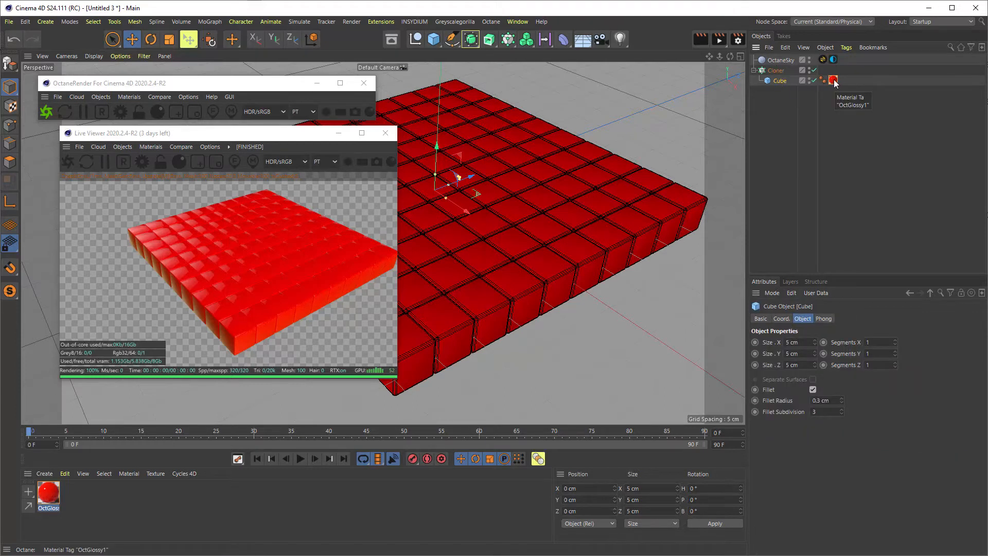
pyautogui.moveTo(834, 82); pyautogui.dragTo(826, 70)
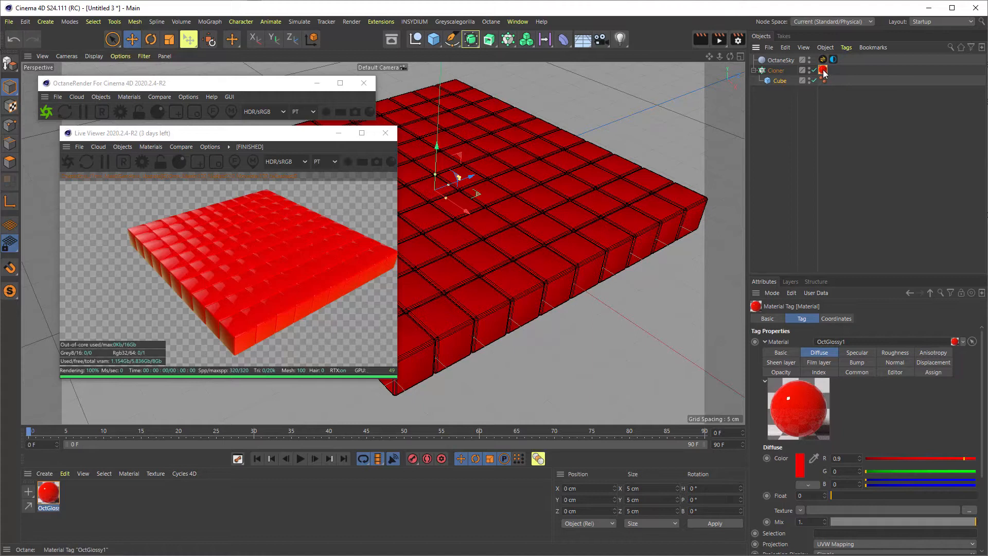
pyautogui.press('Delete')
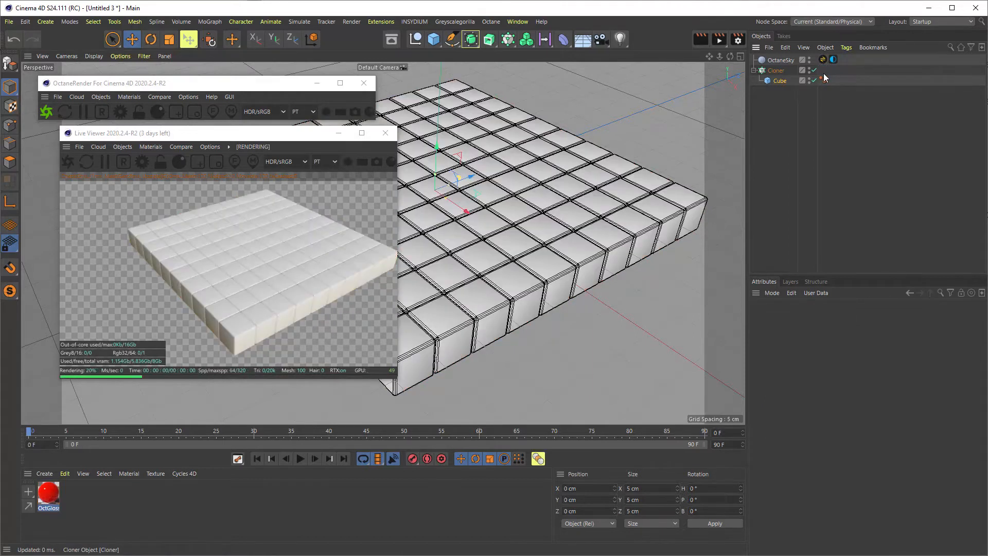
pyautogui.click(779, 80)
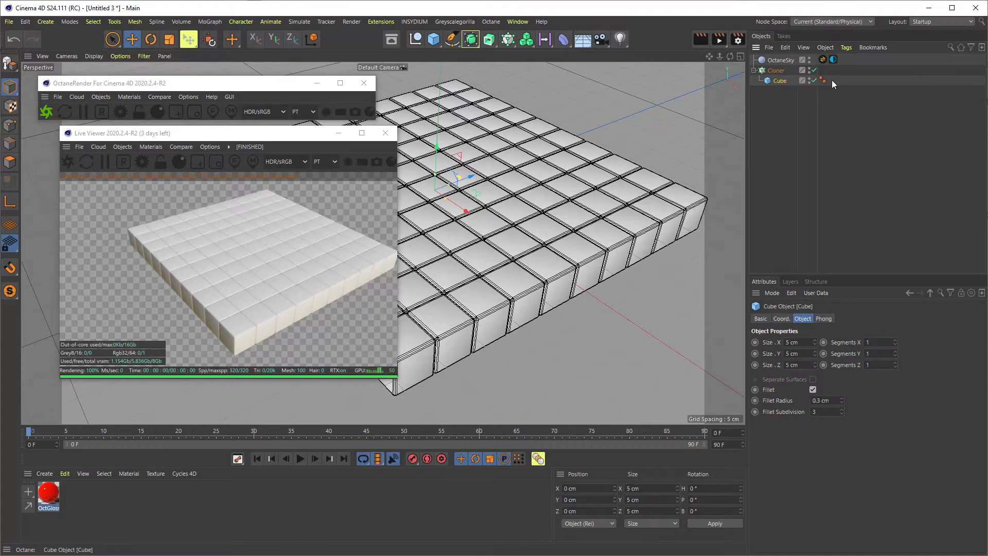
# Step: Set the Cloner's transform color to yellow with a hue of 56° and 100% saturation
pyautogui.click(776, 71)
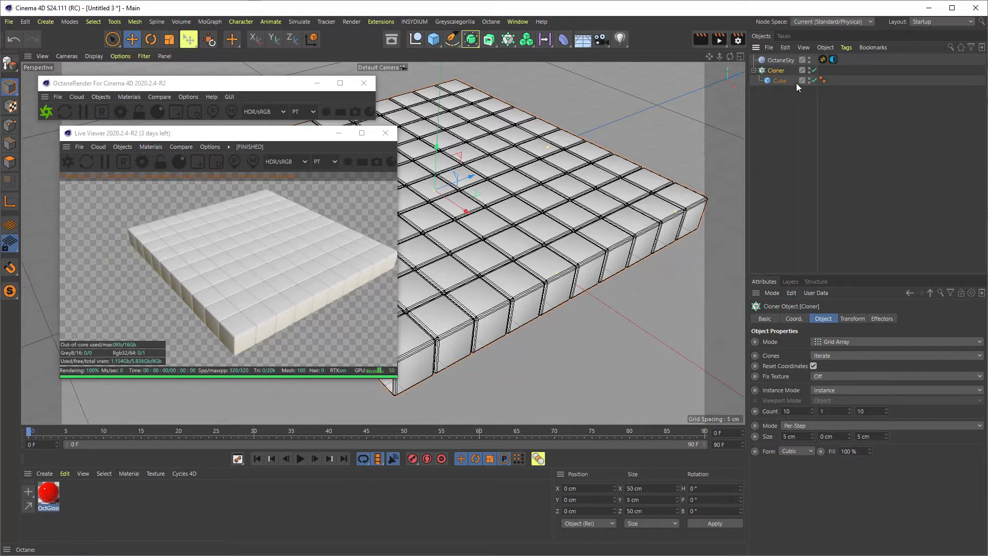
pyautogui.click(851, 319)
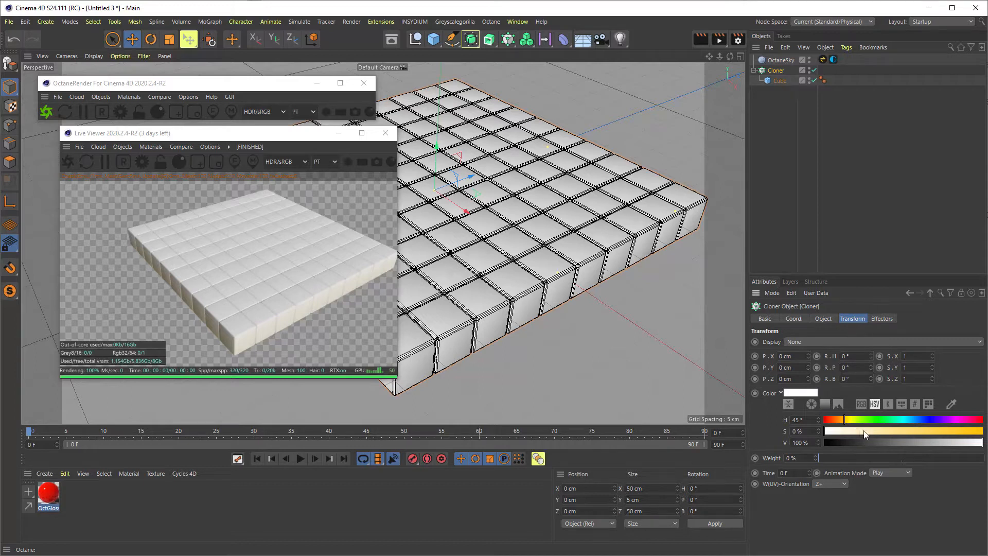
pyautogui.click(893, 430)
pyautogui.moveTo(894, 430); pyautogui.dragTo(972, 436)
pyautogui.moveTo(855, 420)
pyautogui.mouseDown()
pyautogui.moveTo(868, 418)
pyautogui.moveTo(849, 420)
pyautogui.mouseUp()
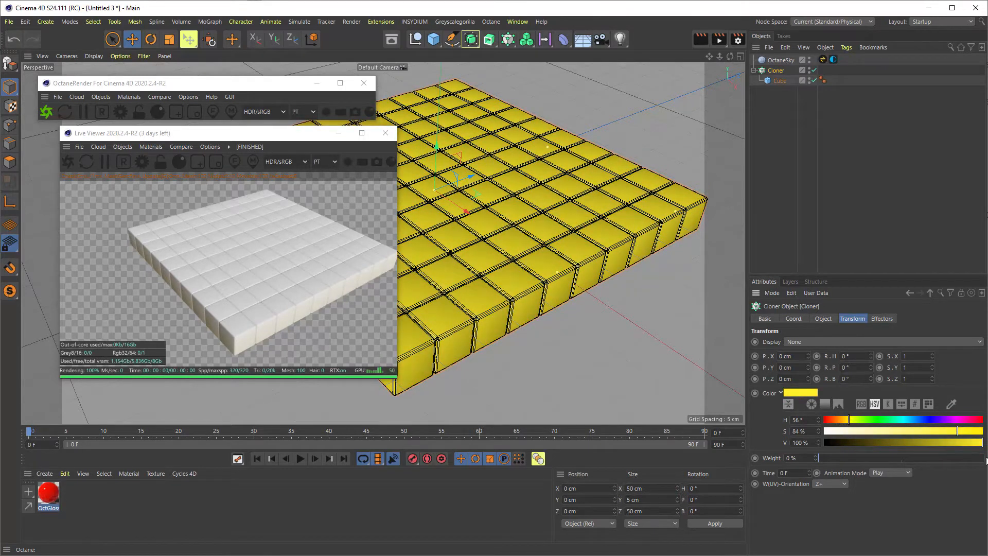
pyautogui.moveTo(958, 431); pyautogui.dragTo(981, 433)
# Step: Compare the yellow grid in a refreshed Octane render, a viewport render and a Picture Viewer render, and close the Picture Viewer
pyautogui.click(89, 162)
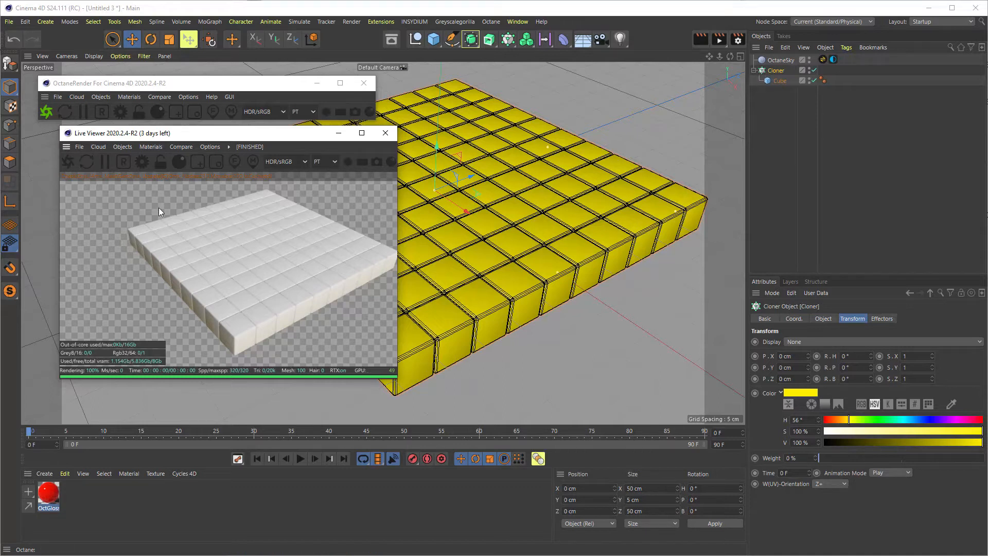
pyautogui.click(701, 40)
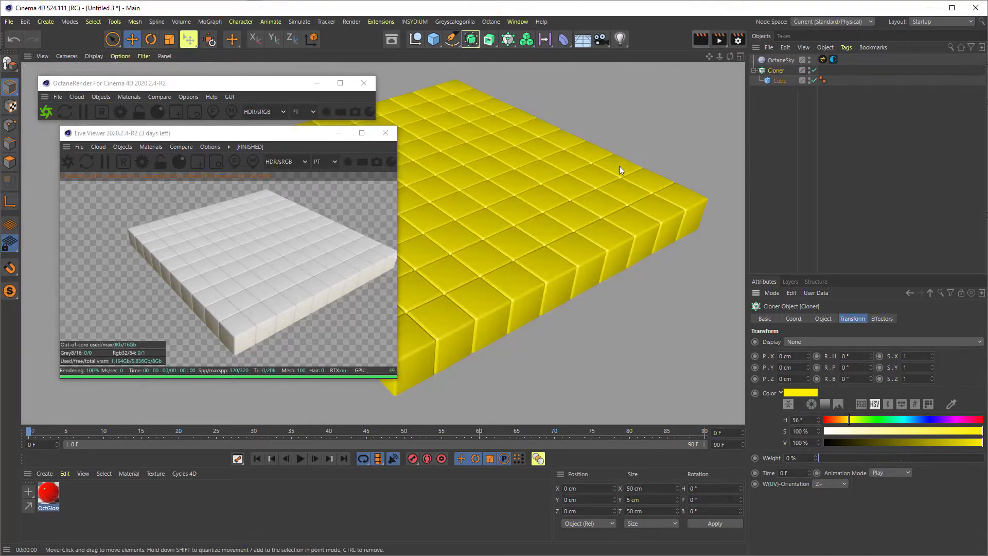
pyautogui.click(720, 39)
pyautogui.moveTo(782, 34); pyautogui.dragTo(223, 103)
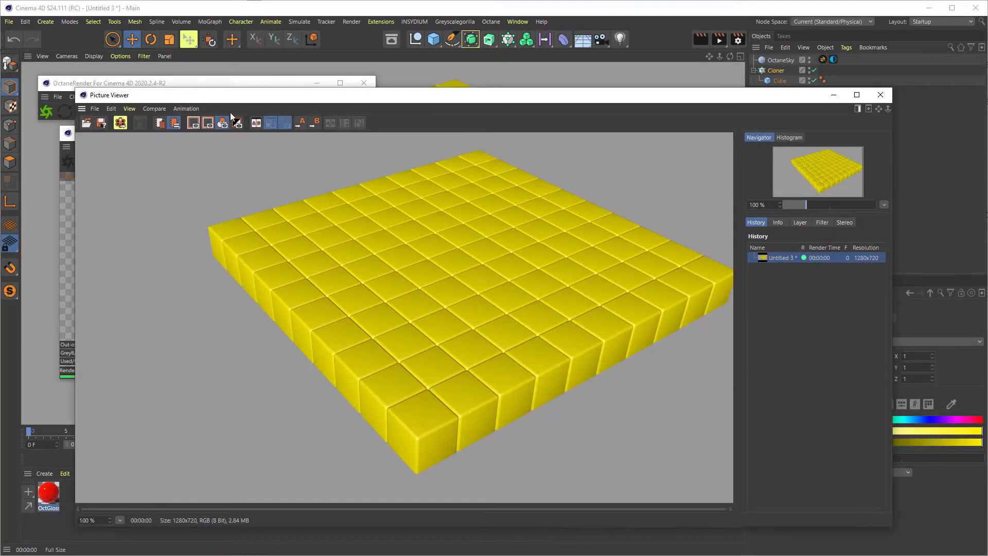
pyautogui.moveTo(894, 528); pyautogui.dragTo(507, 372)
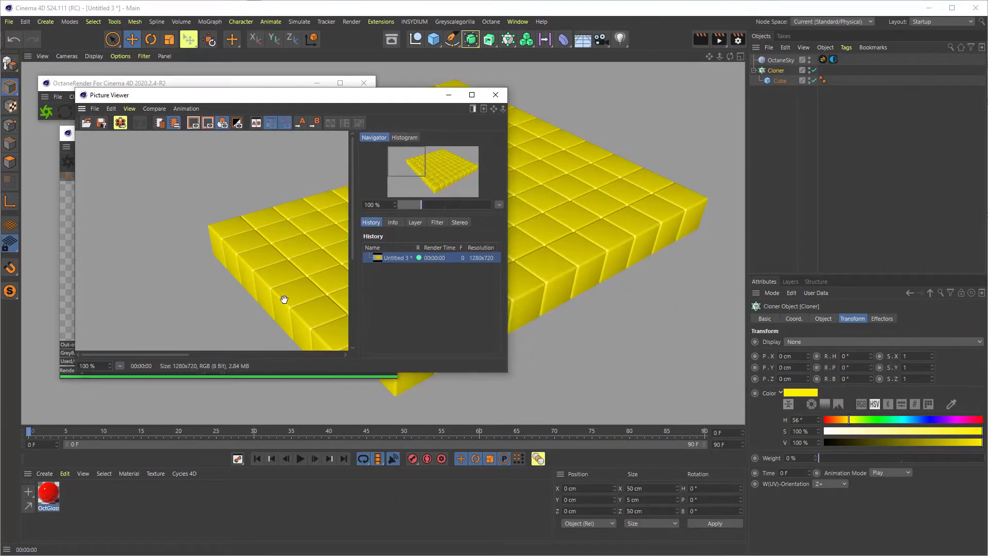
pyautogui.scroll(-2, 232, 273)
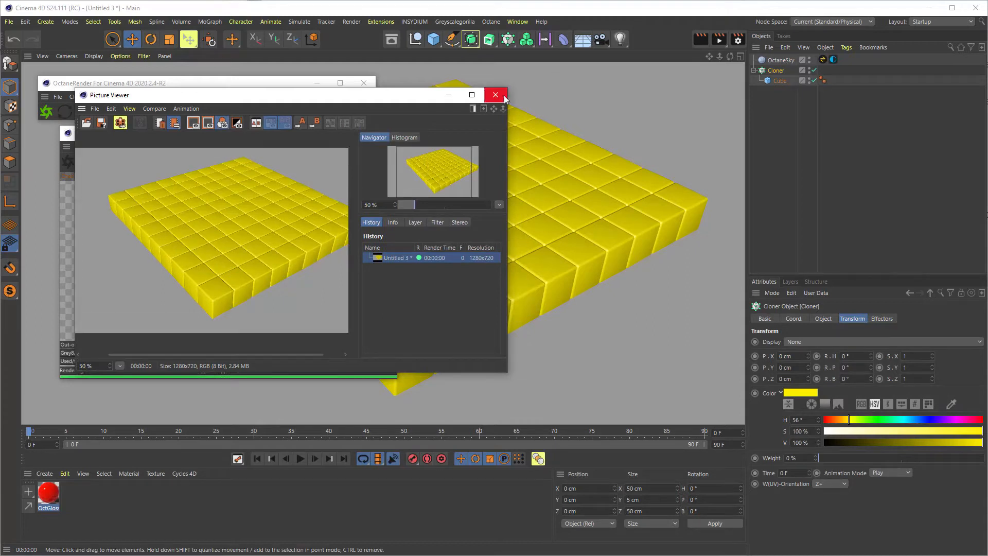
pyautogui.click(494, 94)
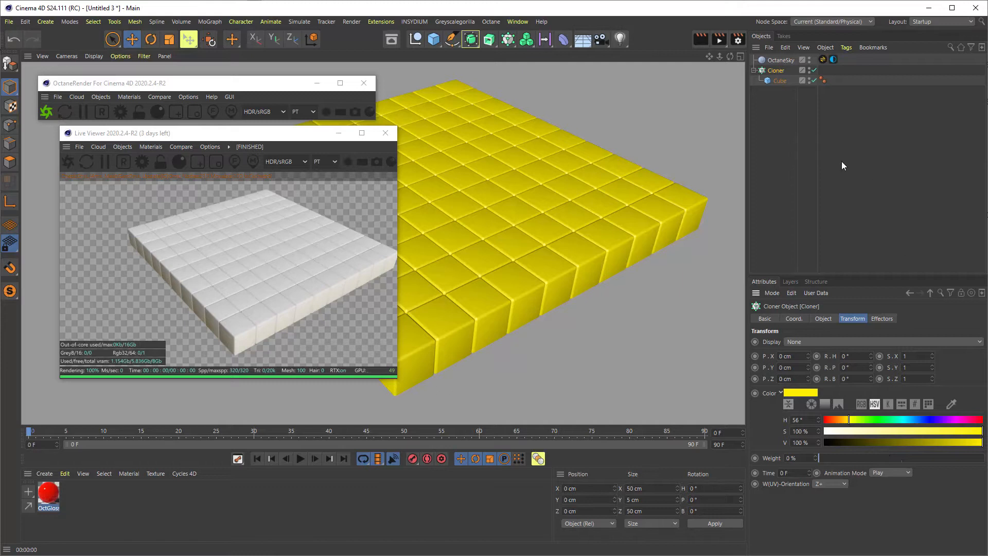
# Step: Shift the Cloner's transform color to orange-yellow with a hue of 45° at 100% saturation
pyautogui.moveTo(870, 432); pyautogui.dragTo(983, 432)
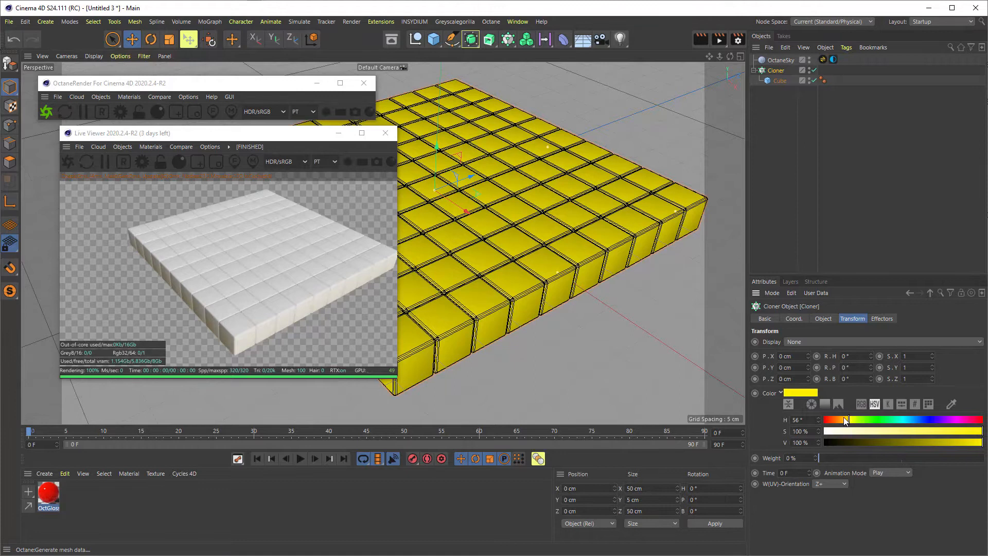
pyautogui.moveTo(846, 421); pyautogui.dragTo(844, 420)
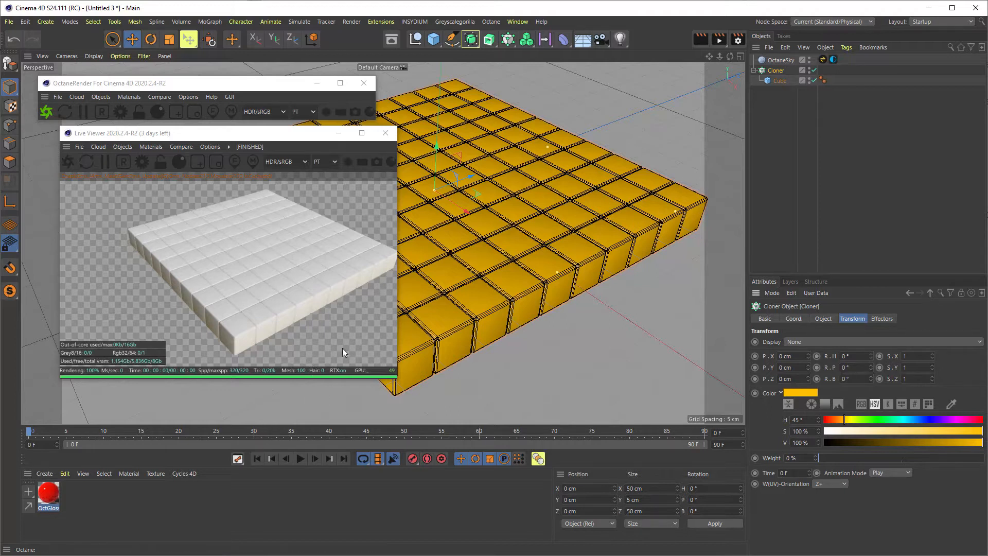
pyautogui.scroll(5, 485, 328)
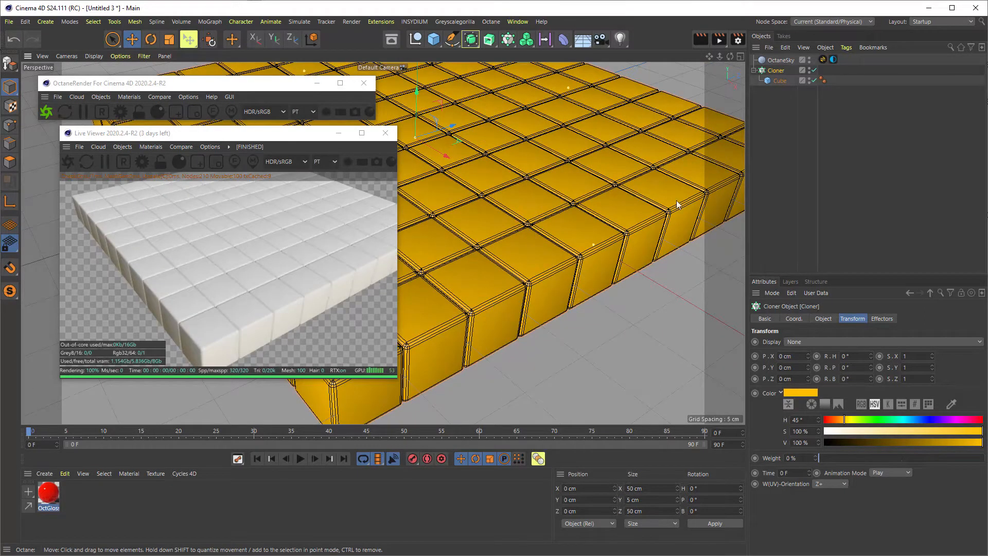
# Step: Close the Octane Live Viewer and take the cube out of the Cloner
pyautogui.click(782, 81)
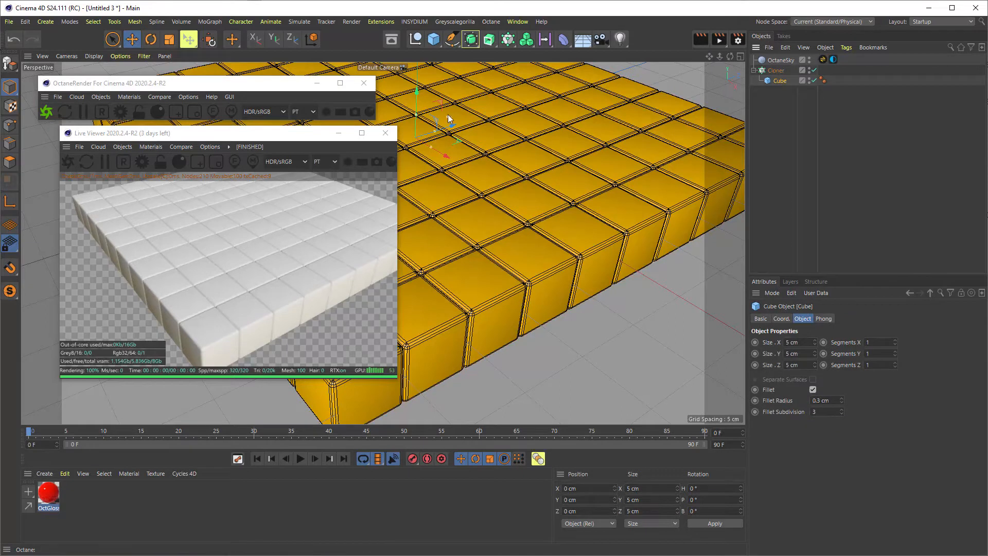
pyautogui.click(385, 133)
pyautogui.moveTo(280, 89); pyautogui.dragTo(267, 82)
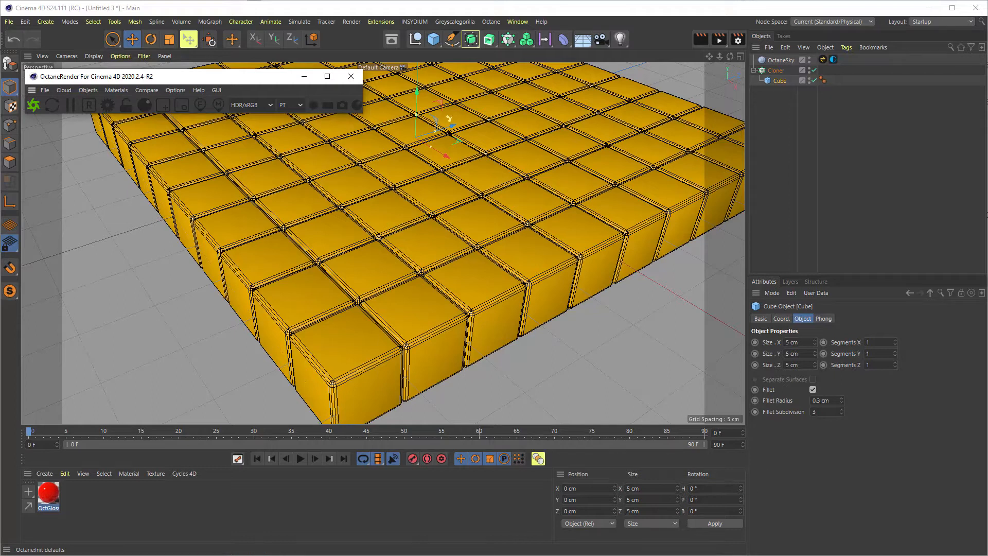
pyautogui.moveTo(779, 81); pyautogui.dragTo(783, 109)
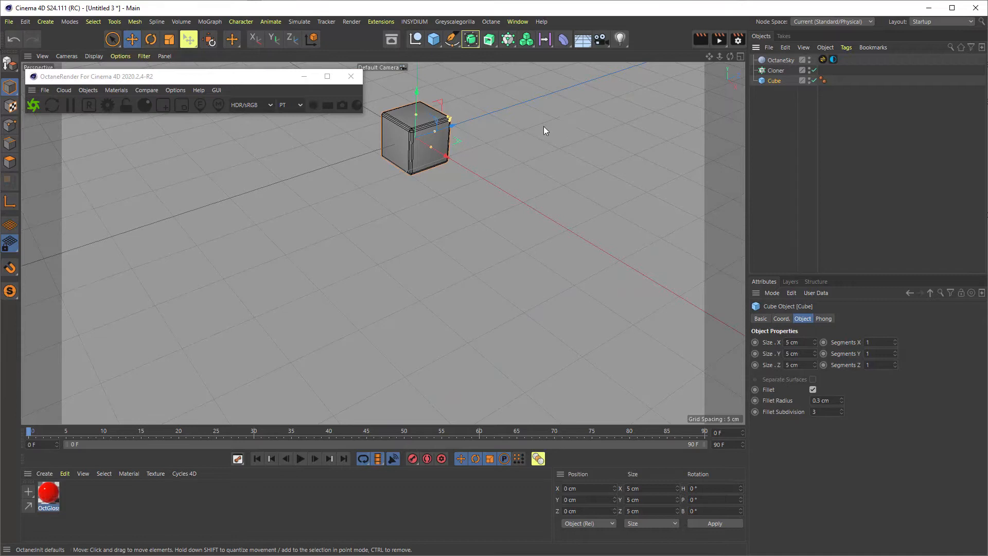
# Step: Frame the single cube up close and switch to polygon editing mode
pyautogui.scroll(5, 456, 127)
pyautogui.scroll(2, 409, 234)
pyautogui.keyDown('alt'); pyautogui.moveTo(409, 230); pyautogui.dragTo(351, 291); pyautogui.keyUp('alt')
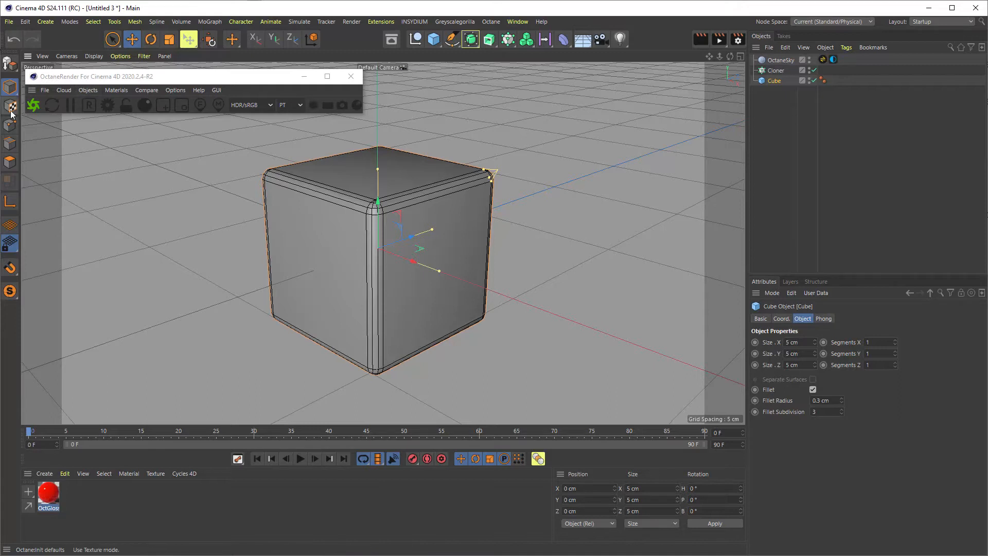
pyautogui.click(9, 162)
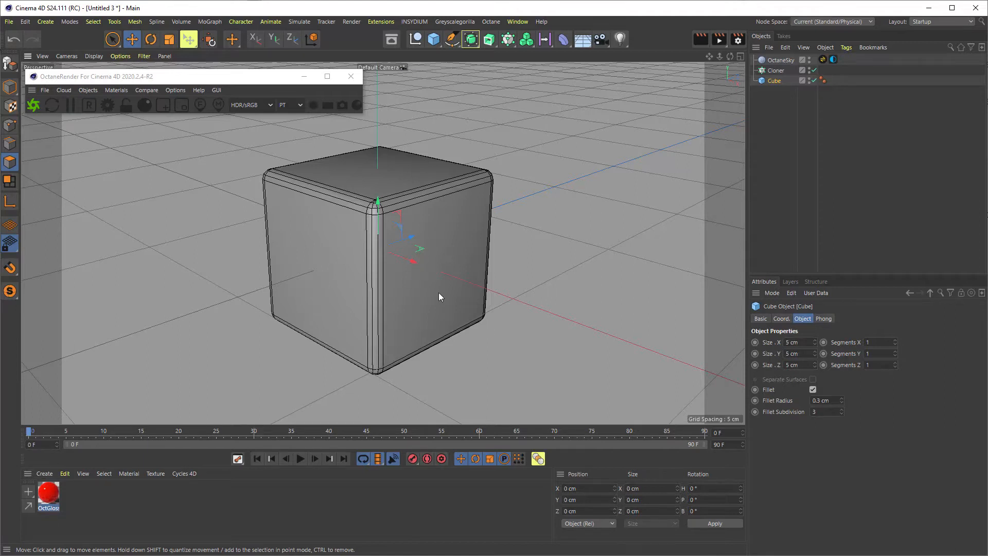
# Step: Duplicate the red glossy material and set the copy's diffuse color to pure green (R 0, G 1, B 0)
pyautogui.keyDown('ctrl'); pyautogui.moveTo(51, 495); pyautogui.dragTo(85, 499); pyautogui.keyUp('ctrl')
pyautogui.doubleClick(75, 493)
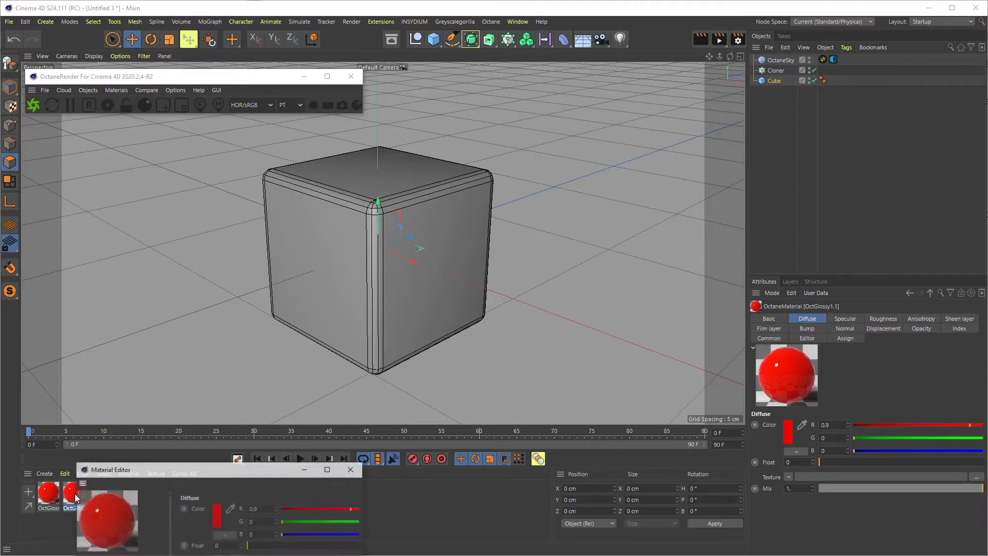
pyautogui.moveTo(280, 469); pyautogui.dragTo(262, 174)
pyautogui.moveTo(268, 223)
pyautogui.mouseDown()
pyautogui.moveTo(346, 224)
pyautogui.moveTo(263, 210)
pyautogui.mouseUp()
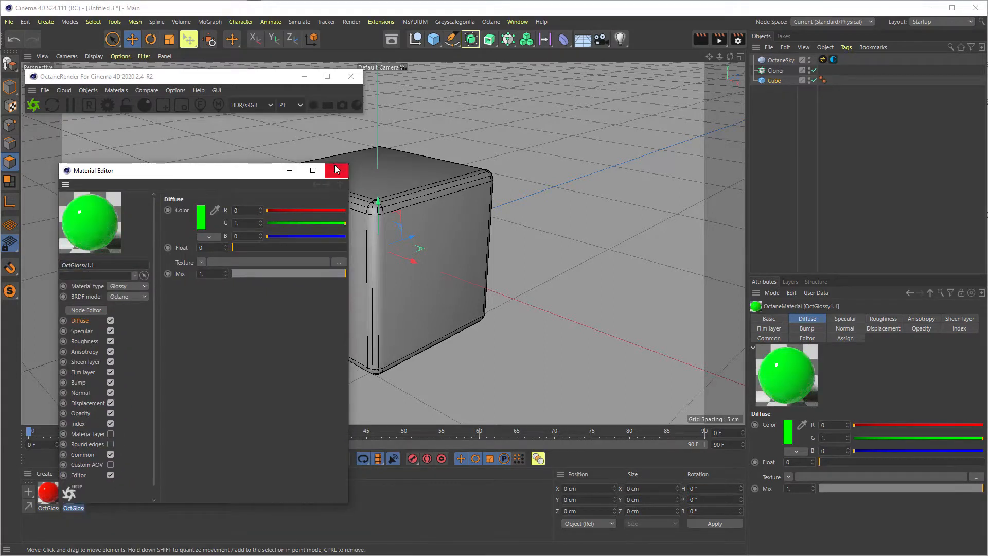
pyautogui.click(336, 170)
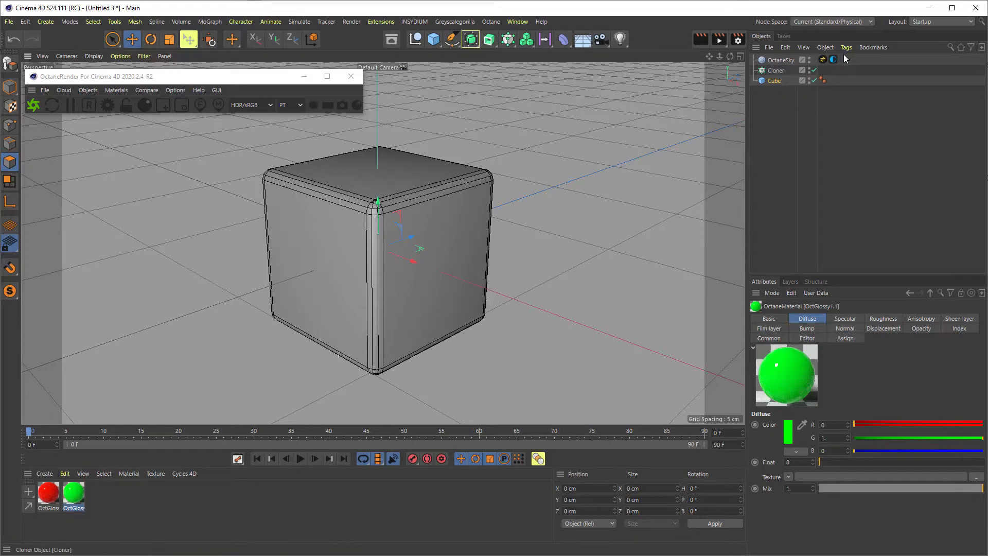
# Step: Try a different X size on the parametric cube and undo the change
pyautogui.click(779, 81)
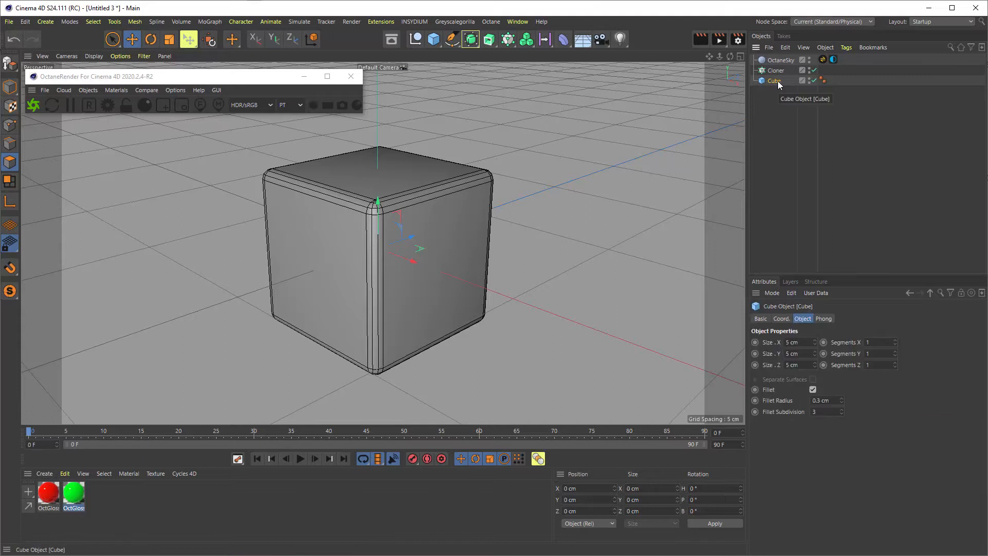
pyautogui.moveTo(815, 346)
pyautogui.mouseDown()
pyautogui.moveTo(816, 288)
pyautogui.moveTo(816, 346)
pyautogui.moveTo(815, 314)
pyautogui.moveTo(815, 335)
pyautogui.mouseUp()
pyautogui.hotkey('ctrl', 'z')
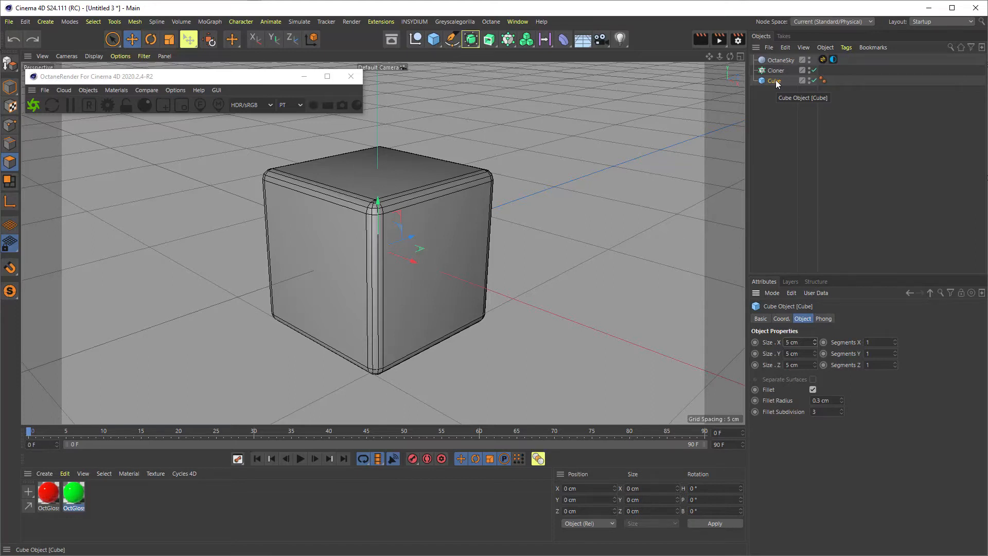
# Step: Duplicate the cube and rename the copy Cube.obj
pyautogui.keyDown('ctrl'); pyautogui.moveTo(775, 81); pyautogui.dragTo(767, 97); pyautogui.keyUp('ctrl')
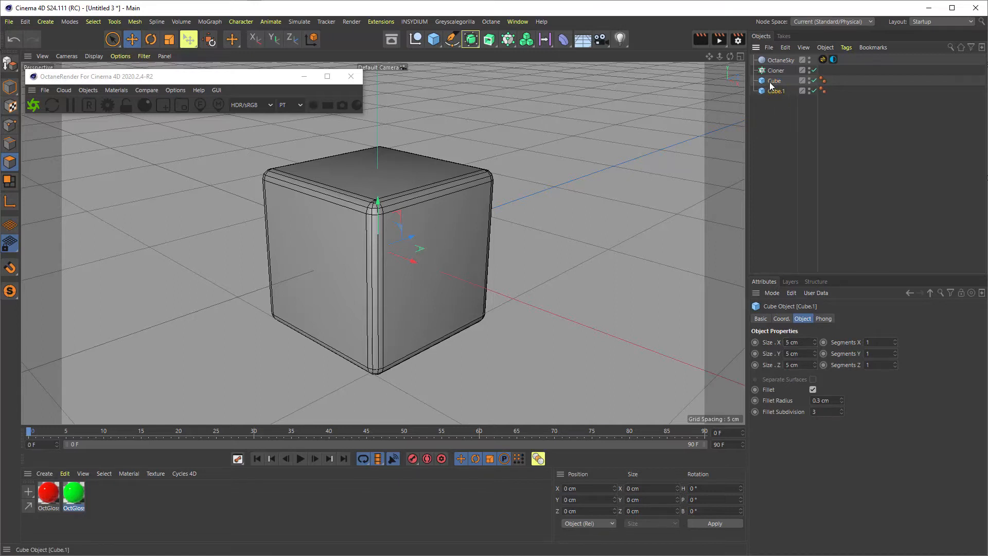
pyautogui.doubleClick(779, 91)
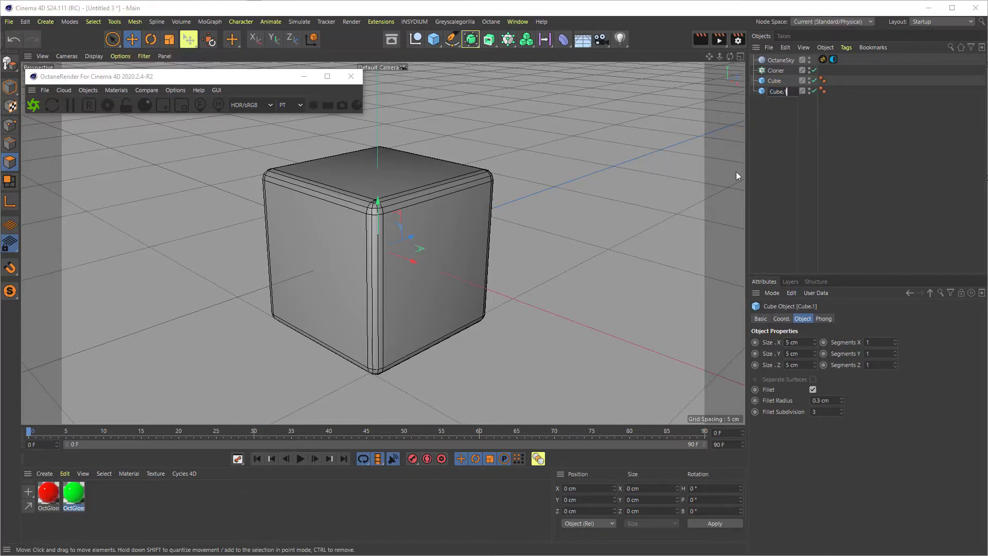
pyautogui.write('.obj')
pyautogui.press('Return')
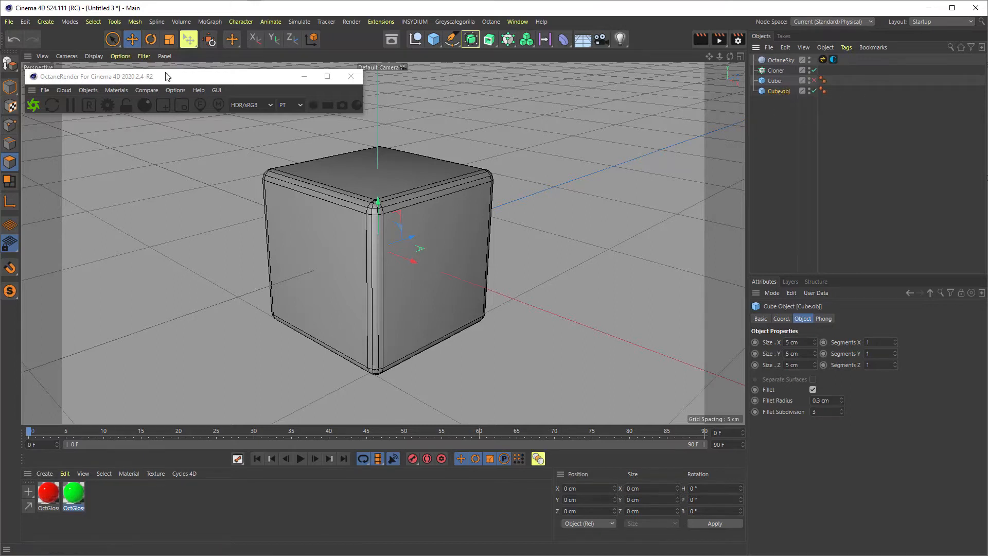
# Step: Convert Cube.obj to an editable polygon object and select its top face in polygon mode
pyautogui.click(10, 66)
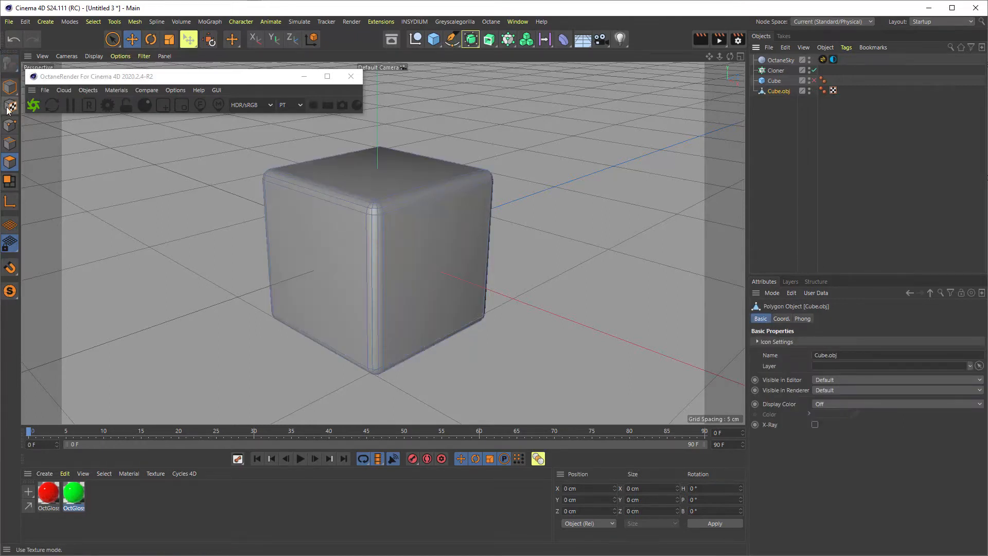
pyautogui.click(10, 165)
pyautogui.click(334, 243)
pyautogui.click(392, 179)
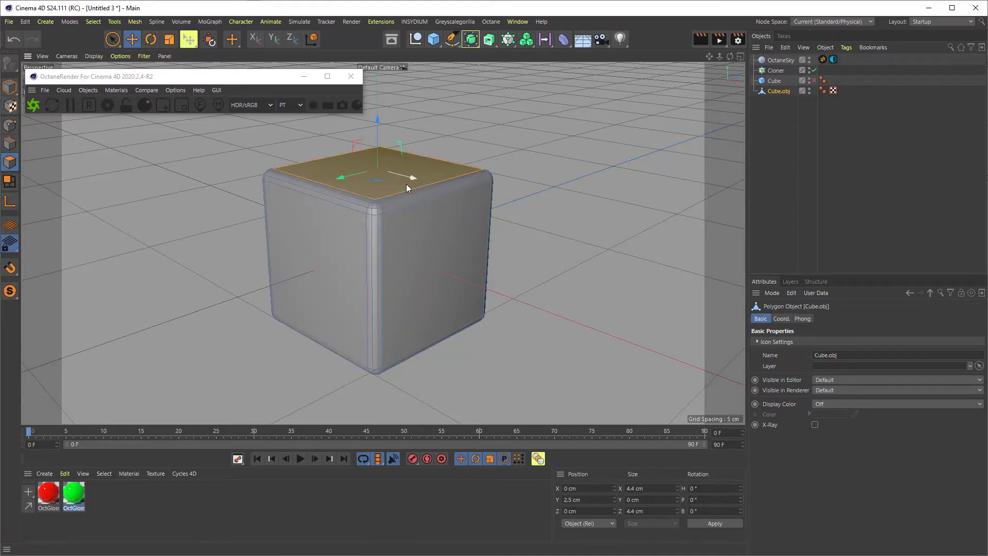
pyautogui.scroll(5, 380, 204)
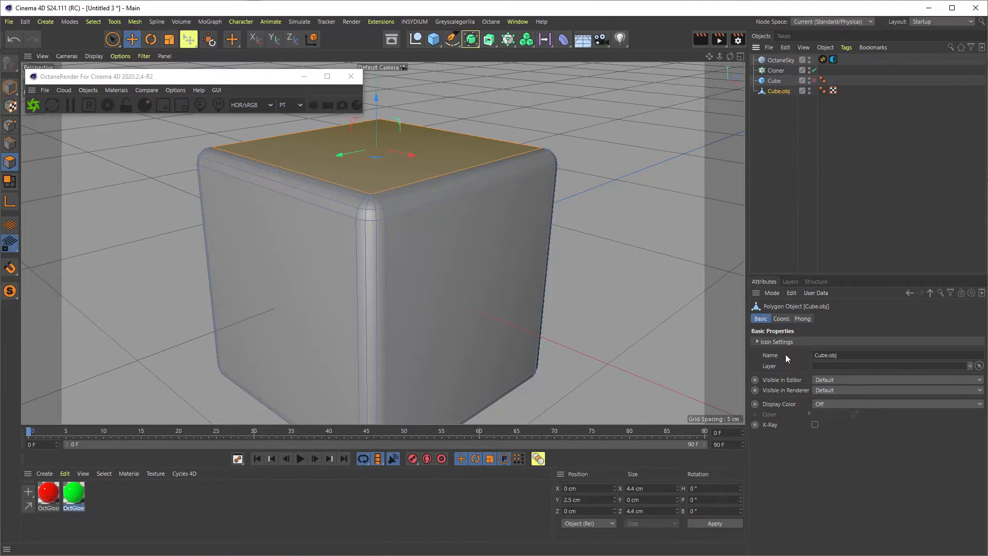
# Step: Examine the Phong, basic and coordinate attributes of Cube.obj and compare them with the parametric cube's
pyautogui.click(780, 319)
pyautogui.click(804, 320)
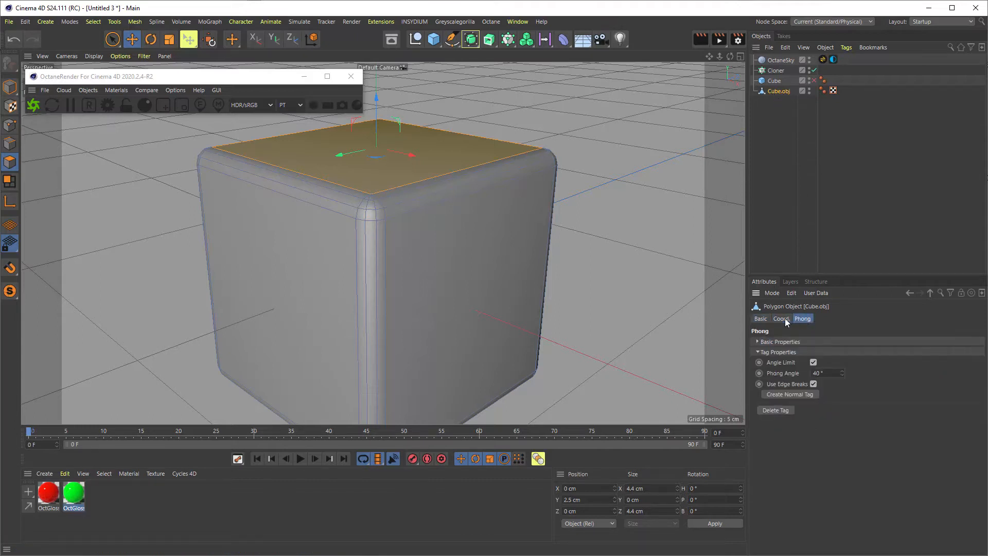
pyautogui.click(782, 319)
pyautogui.click(764, 319)
pyautogui.click(783, 319)
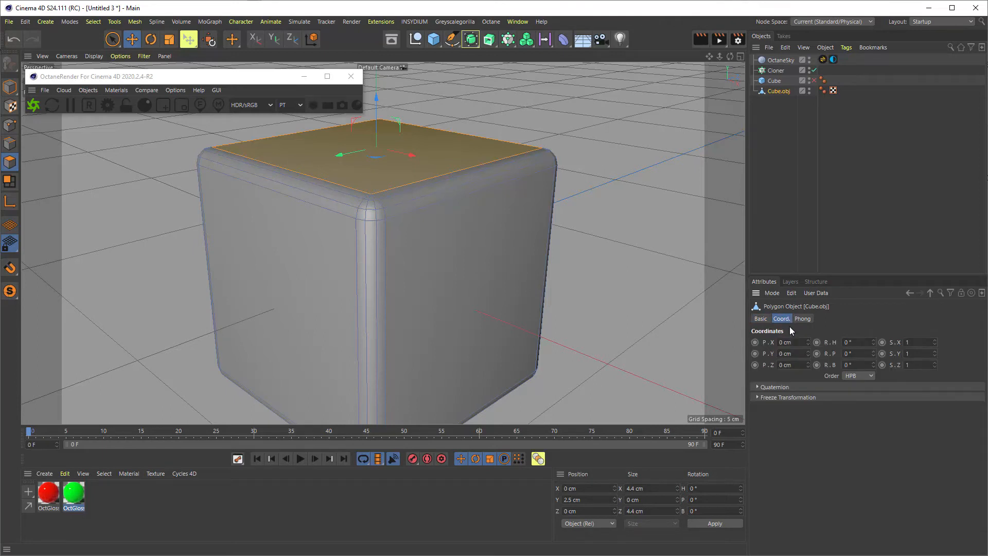
pyautogui.click(774, 81)
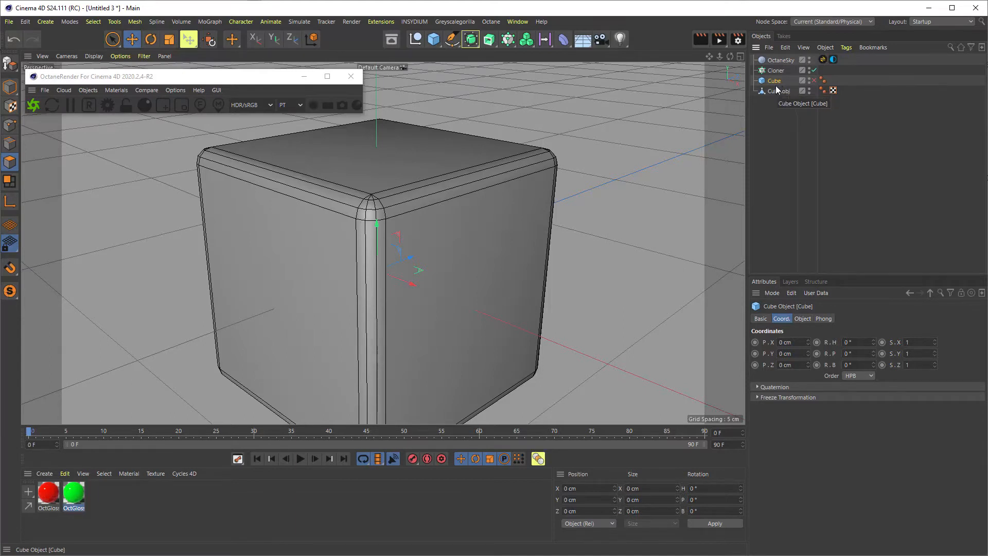
pyautogui.click(778, 90)
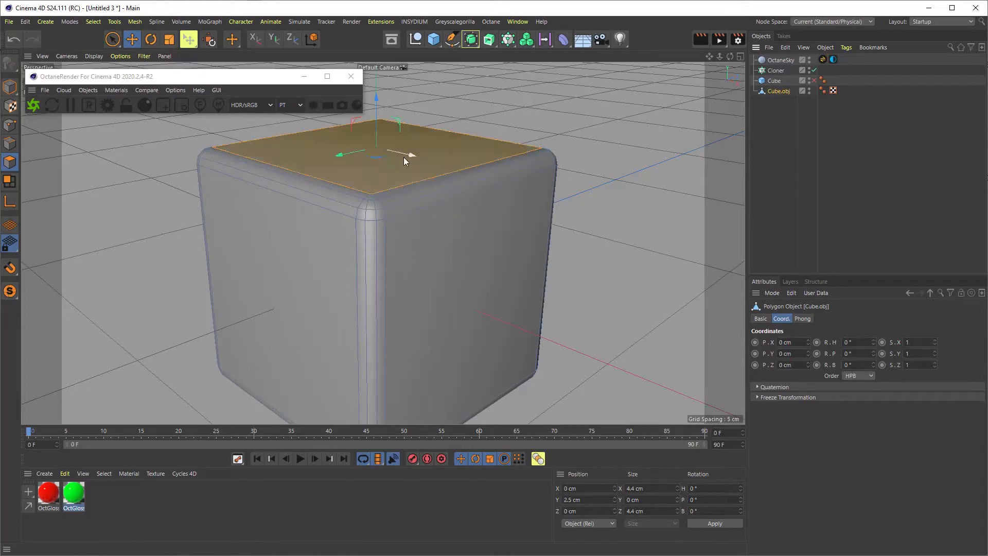
pyautogui.click(377, 168)
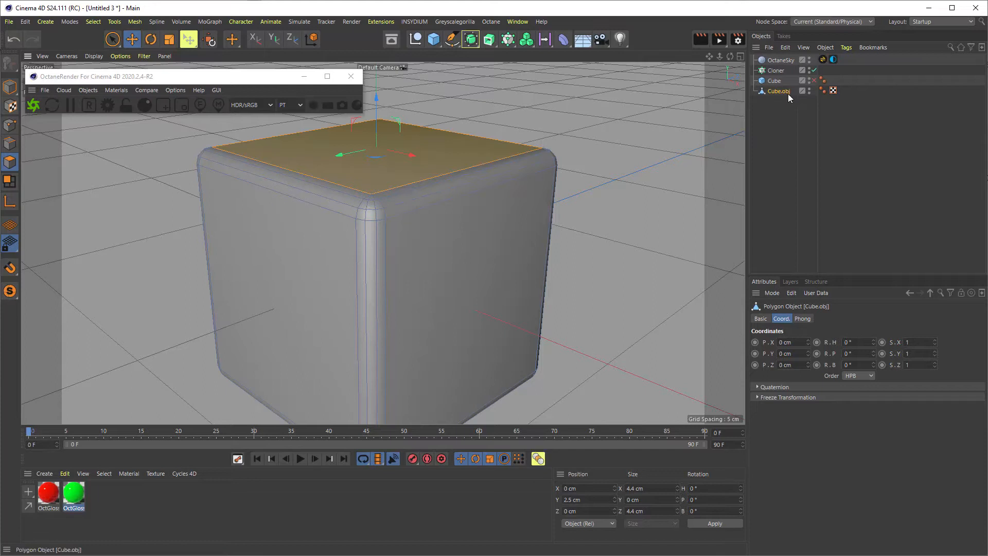
# Step: Apply the red OctGlossy1 material to the whole of Cube.obj in model mode and view it in the Octane Live Viewer
pyautogui.click(10, 88)
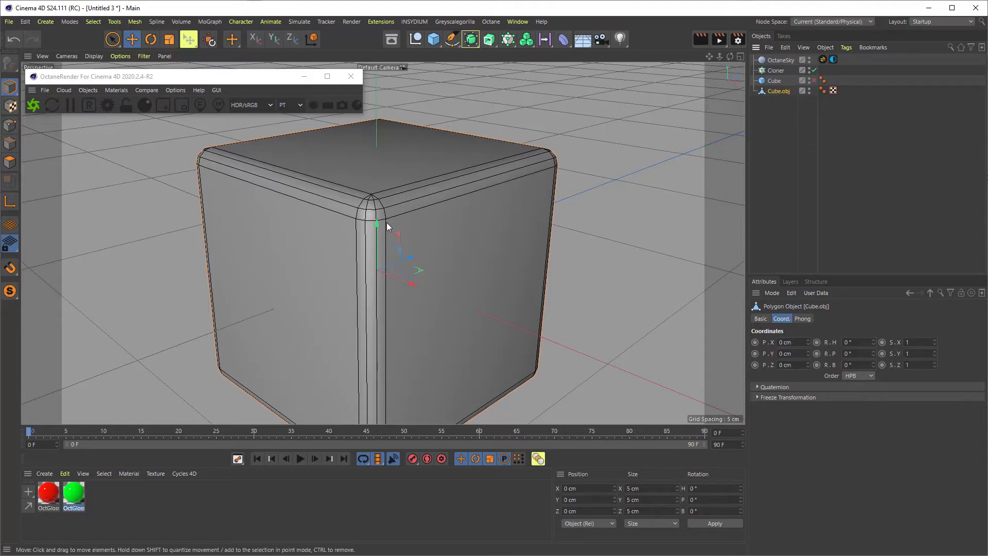
pyautogui.scroll(-2, 380, 249)
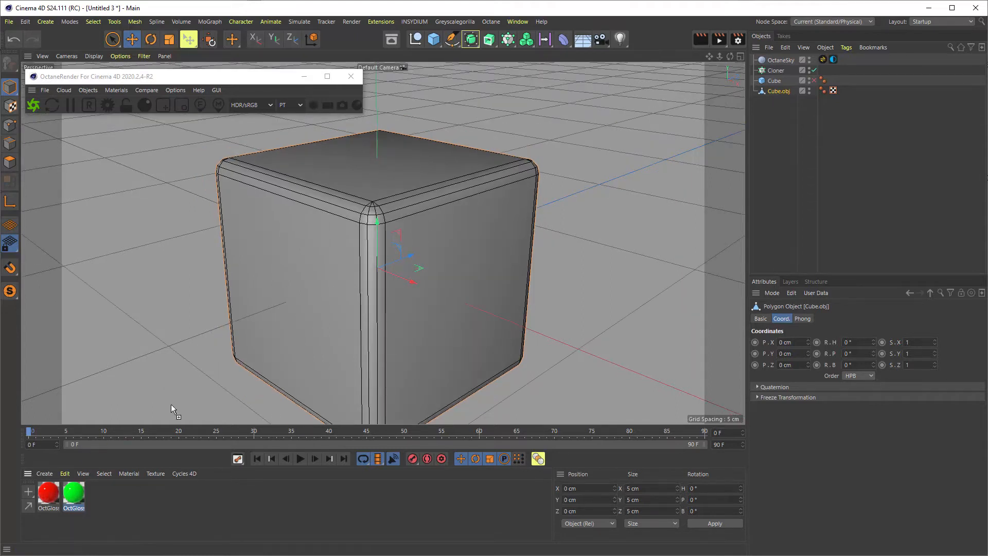
pyautogui.moveTo(778, 92); pyautogui.dragTo(778, 92)
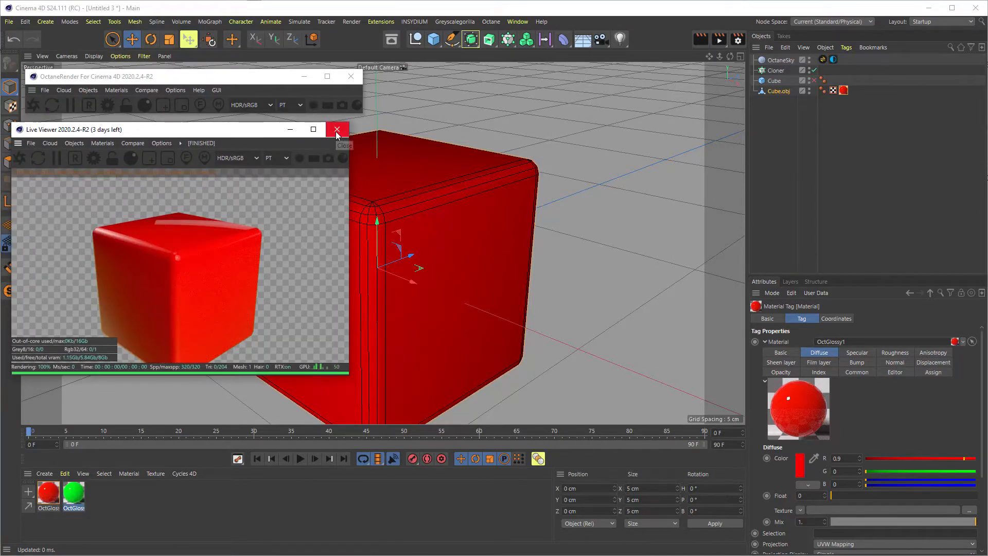
pyautogui.keyDown('alt'); pyautogui.moveTo(486, 243); pyautogui.dragTo(594, 224); pyautogui.keyUp('alt')
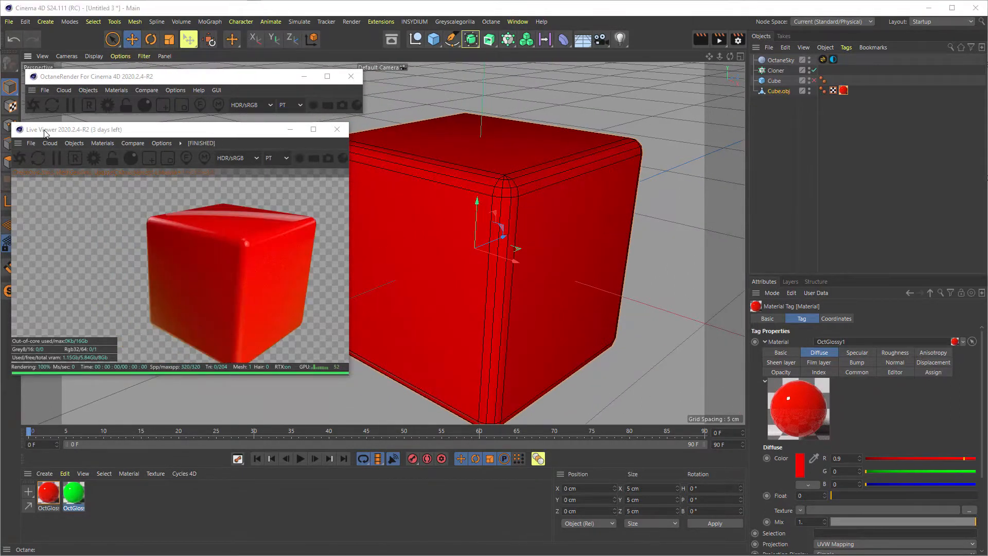
pyautogui.moveTo(28, 130); pyautogui.dragTo(40, 125)
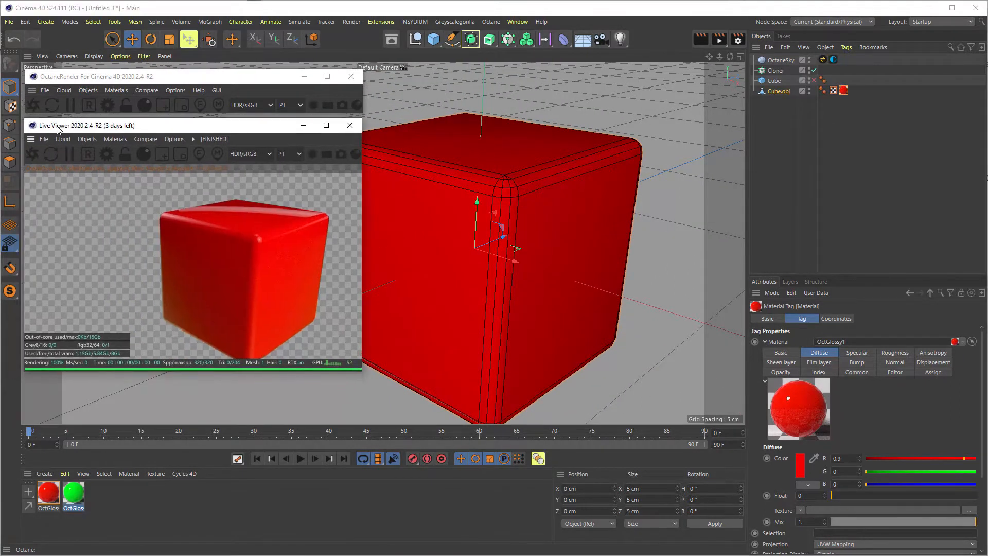
# Step: Apply the green OctGlossy1.1 material to only the selected top polygon of Cube.obj and return to model mode
pyautogui.click(10, 162)
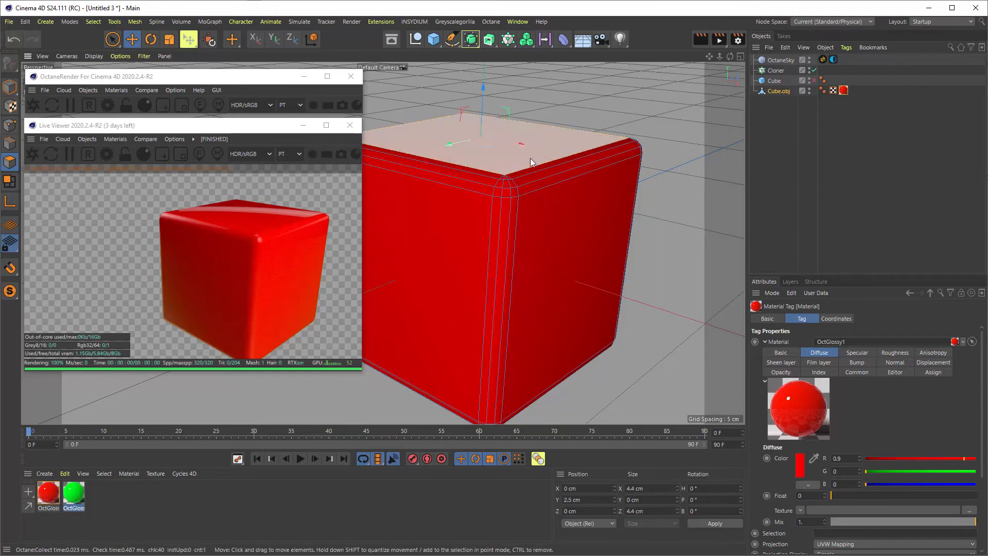
pyautogui.keyDown('alt'); pyautogui.moveTo(526, 190); pyautogui.dragTo(514, 210); pyautogui.keyUp('alt')
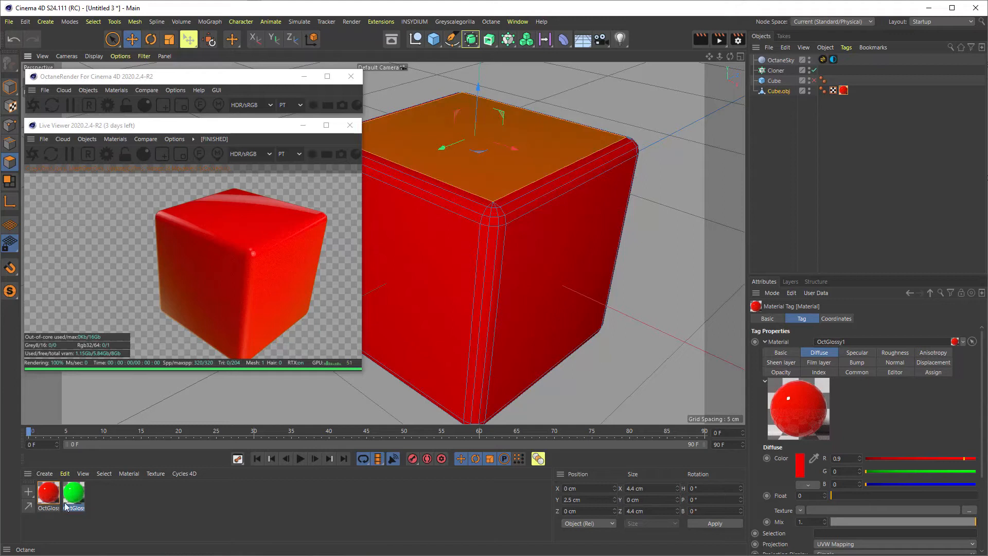
pyautogui.moveTo(80, 497); pyautogui.dragTo(435, 213)
pyautogui.moveTo(476, 166); pyautogui.dragTo(476, 166)
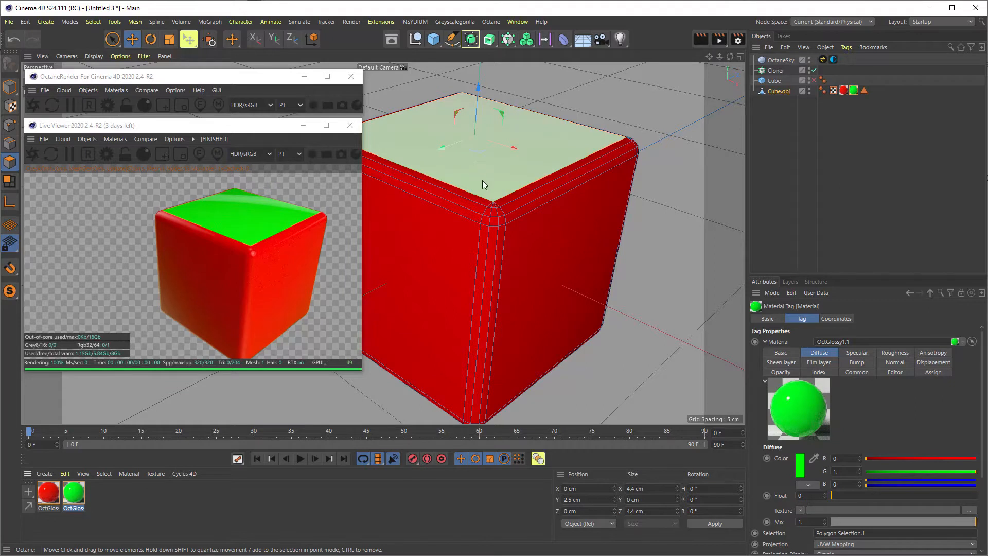
pyautogui.click(11, 89)
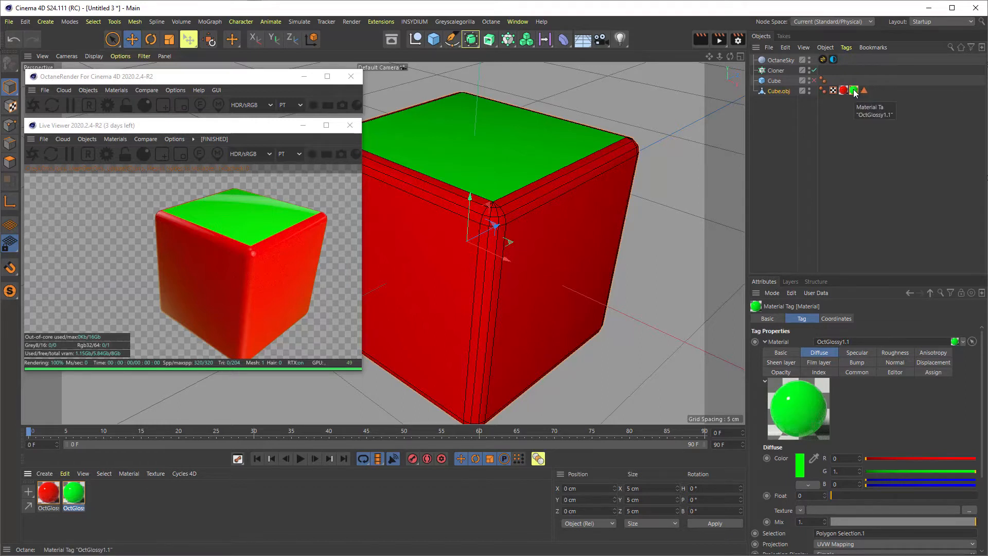
# Step: Set the Phong angle of Cube.obj to 0° and inspect the shading of the rounded corner up close
pyautogui.click(824, 89)
pyautogui.scroll(1, 524, 205)
pyautogui.scroll(2, 525, 208)
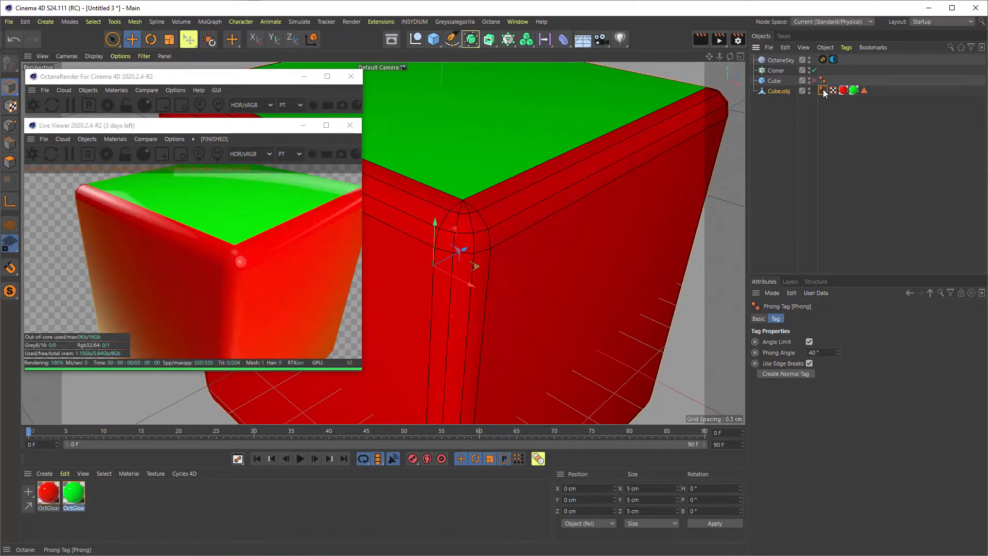
pyautogui.click(812, 352)
pyautogui.write('0')
pyautogui.press('Return')
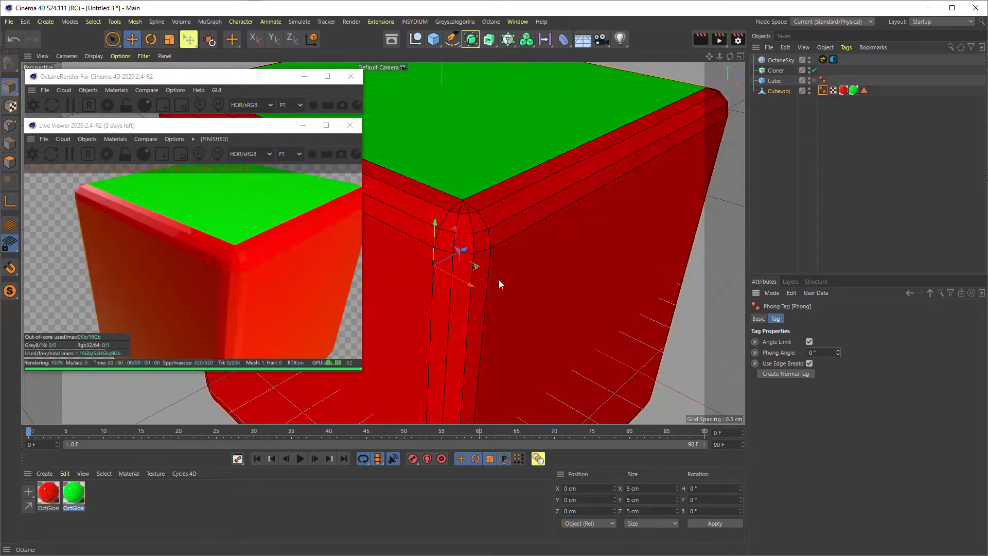
pyautogui.scroll(3, 479, 214)
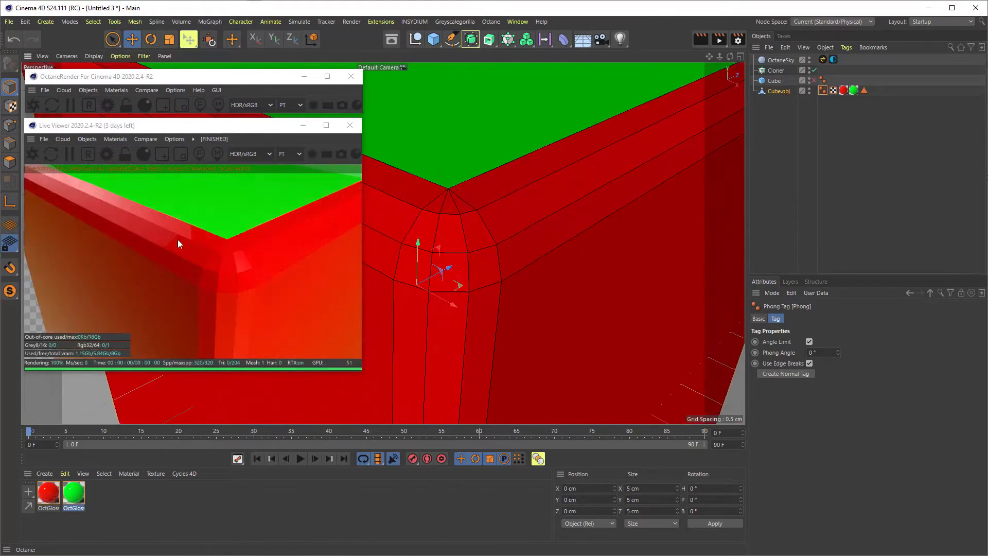
# Step: Set the Phong angle of Cube.obj to 45°
pyautogui.click(822, 353)
pyautogui.write('45')
pyautogui.press('Return')
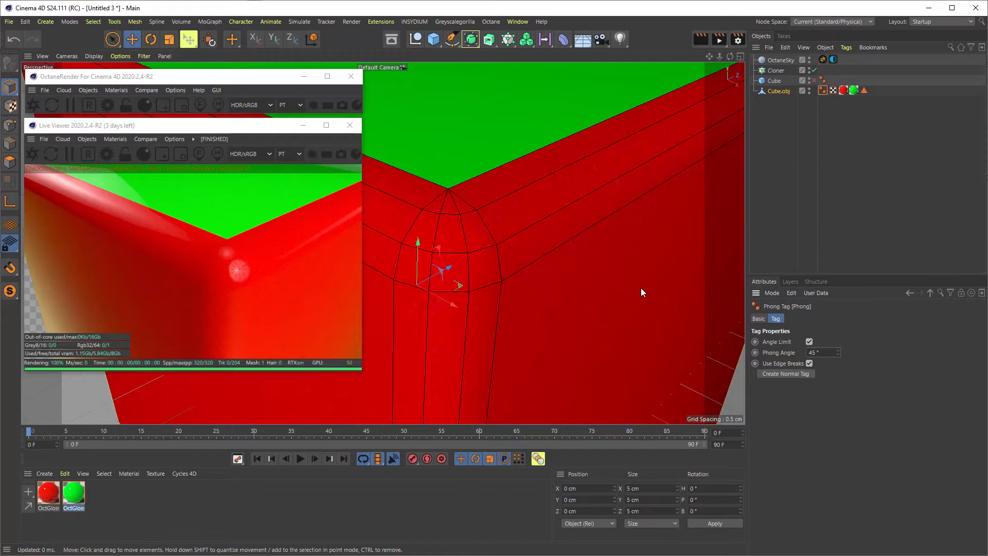
pyautogui.scroll(-5, 487, 236)
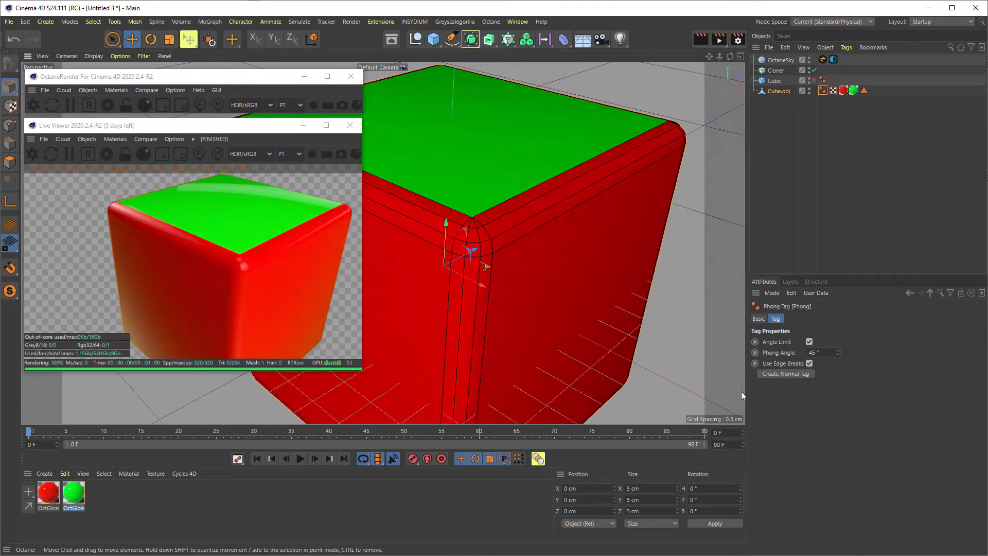
# Step: Delete the UVW tag from Cube.obj and undo the deletion
pyautogui.click(834, 90)
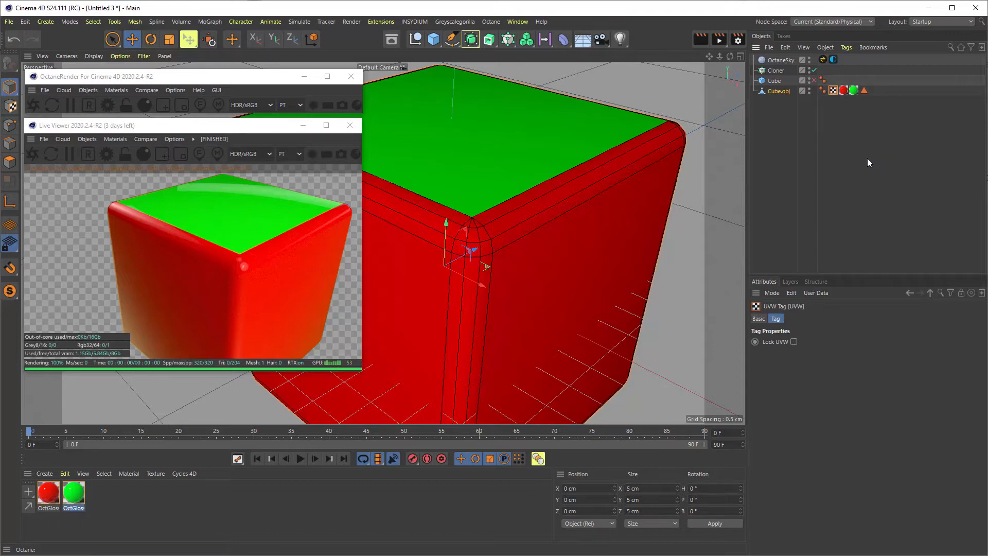
pyautogui.press('Delete')
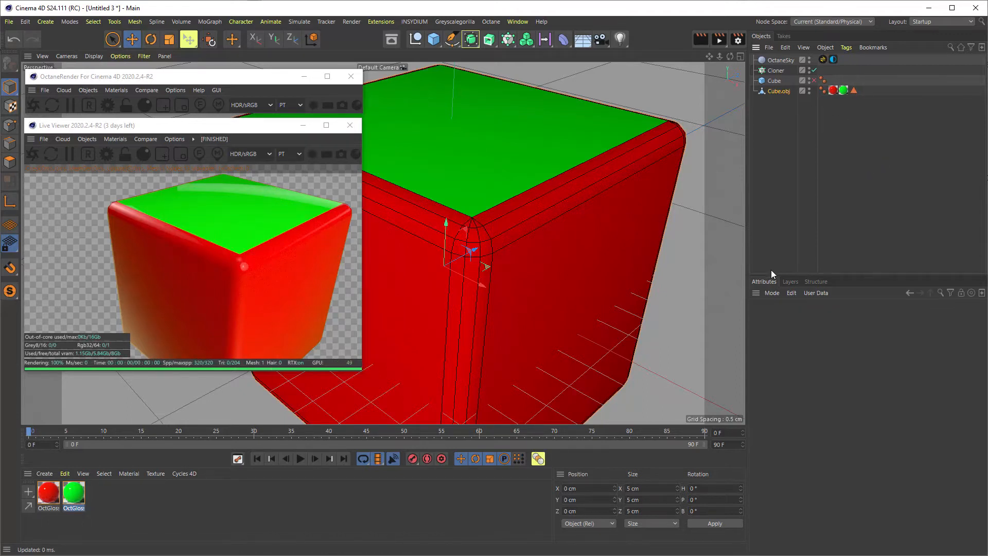
pyautogui.hotkey('ctrl', 'z')
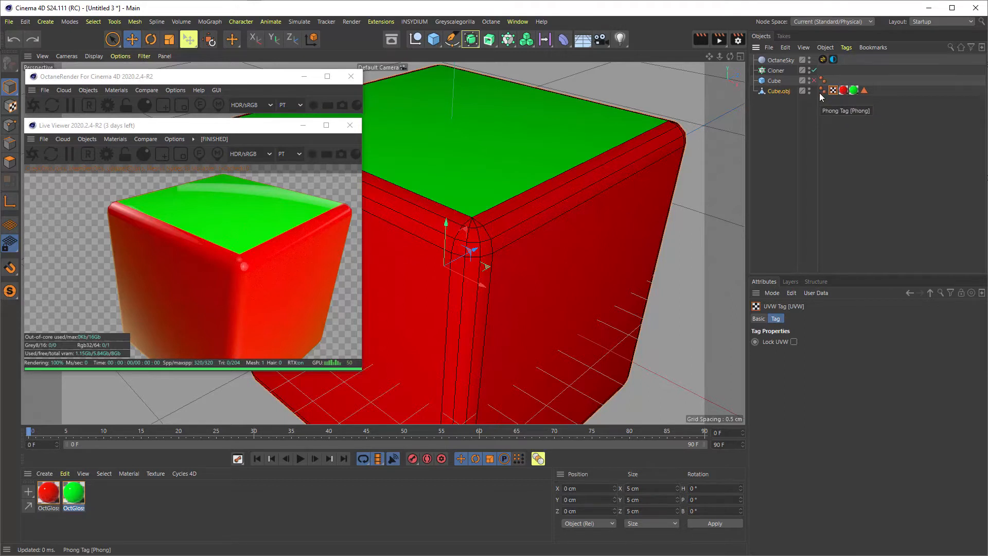
# Step: Review the settings of the red and green material tags on Cube.obj
pyautogui.click(844, 91)
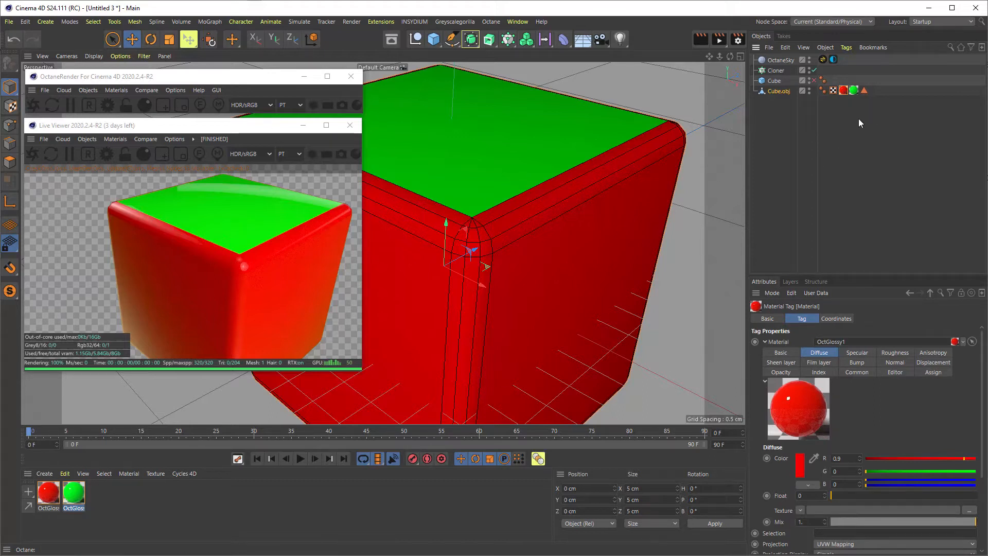
pyautogui.click(852, 91)
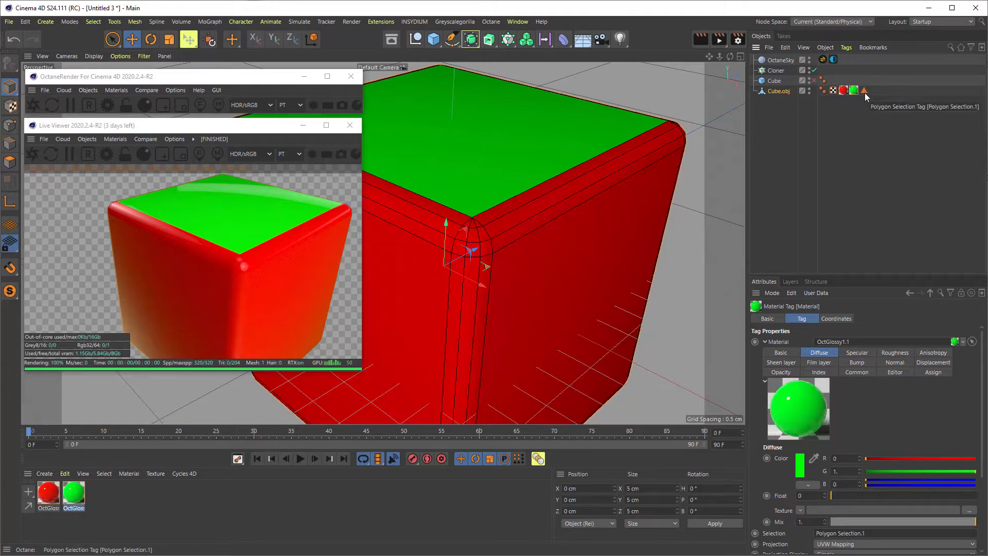
# Step: Move Cube.obj's polygon selection tag ahead of the green material tag and return it to the end of the tag row
pyautogui.click(864, 93)
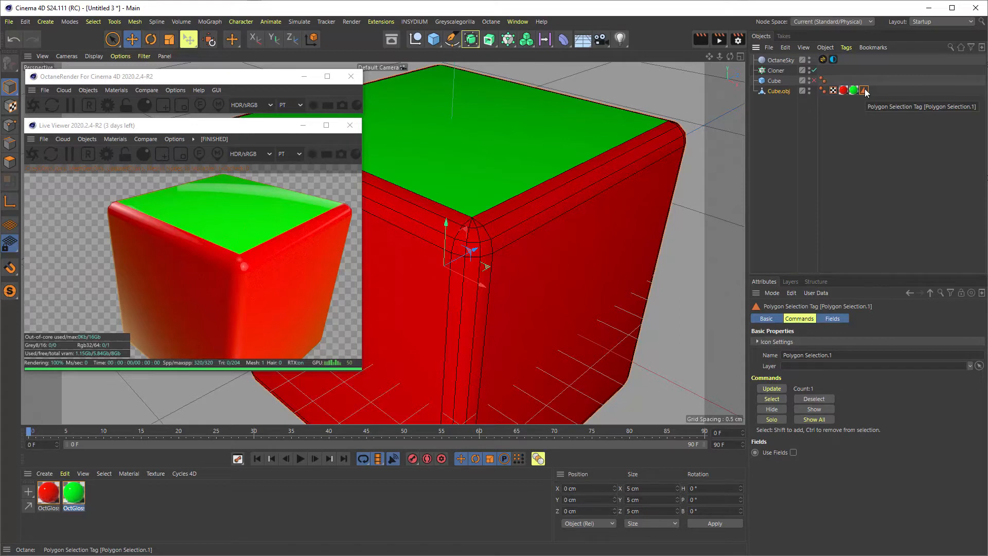
pyautogui.moveTo(865, 91); pyautogui.dragTo(850, 91)
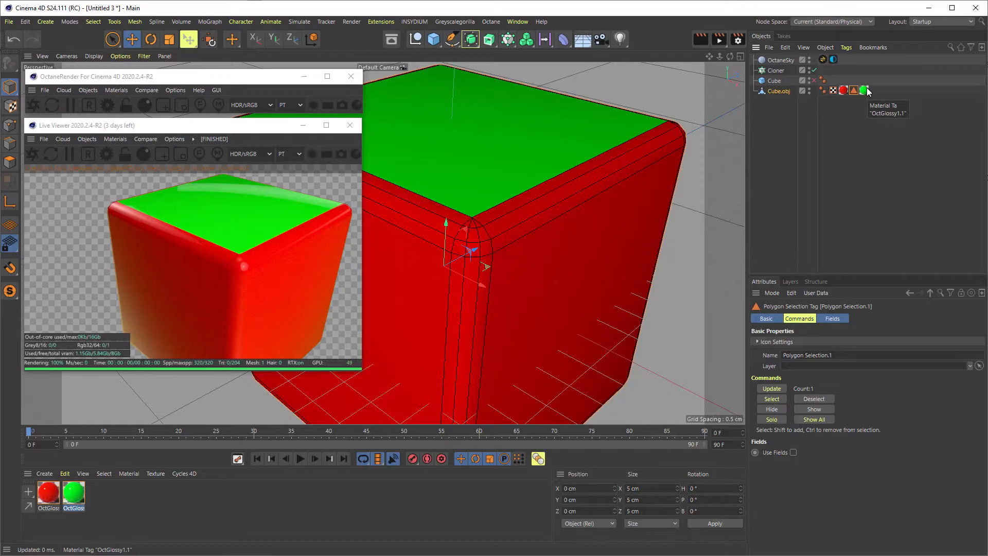
pyautogui.click(50, 152)
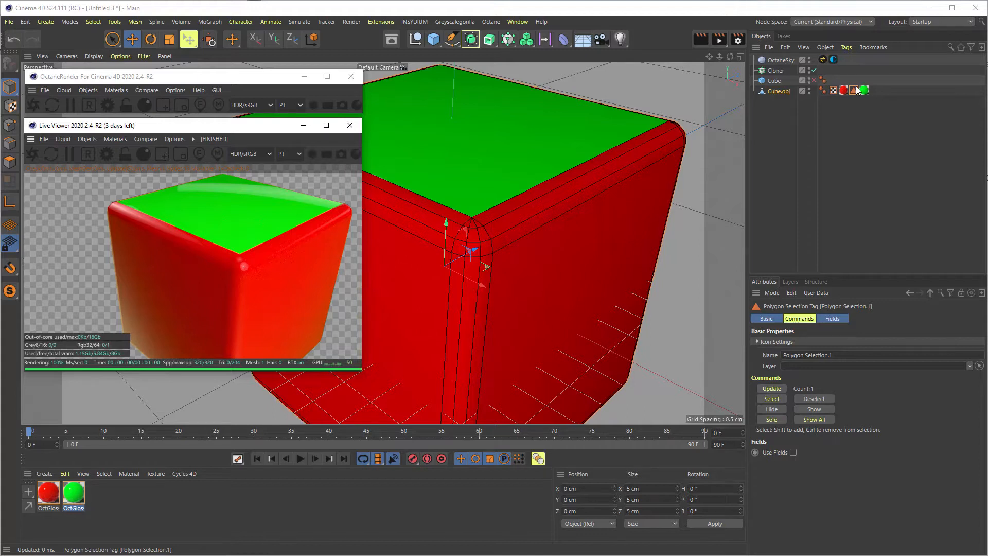
pyautogui.moveTo(853, 91)
pyautogui.mouseDown()
pyautogui.moveTo(841, 91)
pyautogui.moveTo(867, 91)
pyautogui.mouseUp()
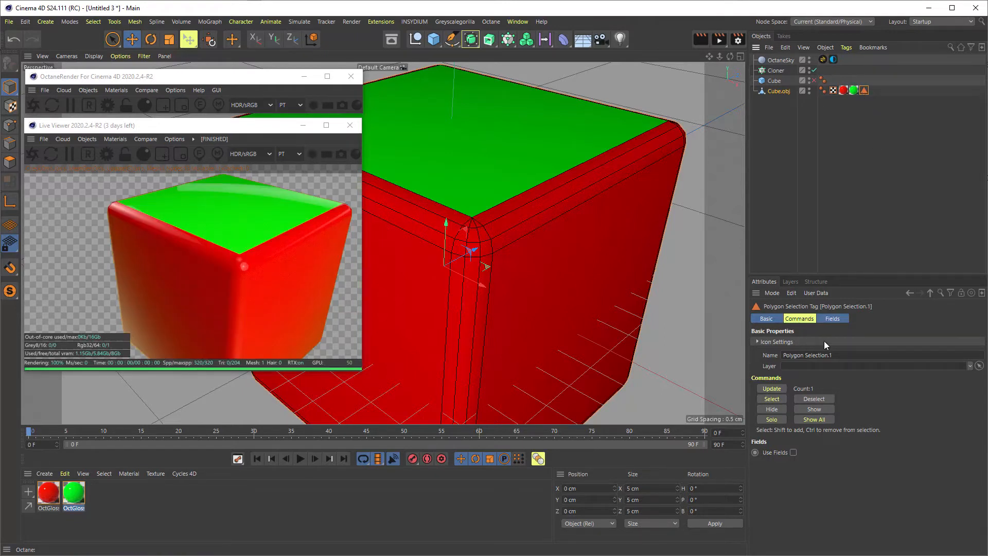
# Step: Examine the polygon selection tag's properties and compare its name with the Selection entry of the green material tag
pyautogui.click(833, 318)
pyautogui.click(799, 318)
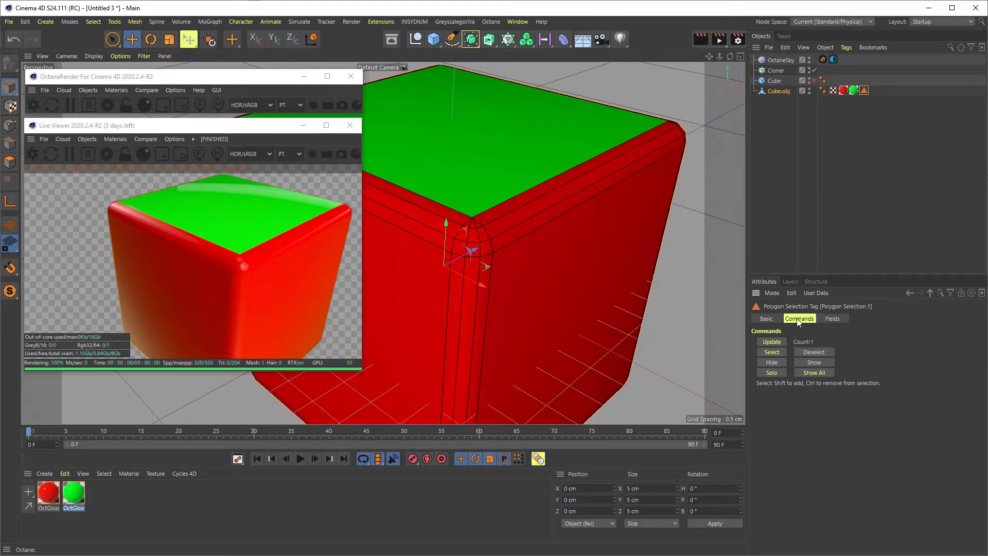
pyautogui.click(776, 319)
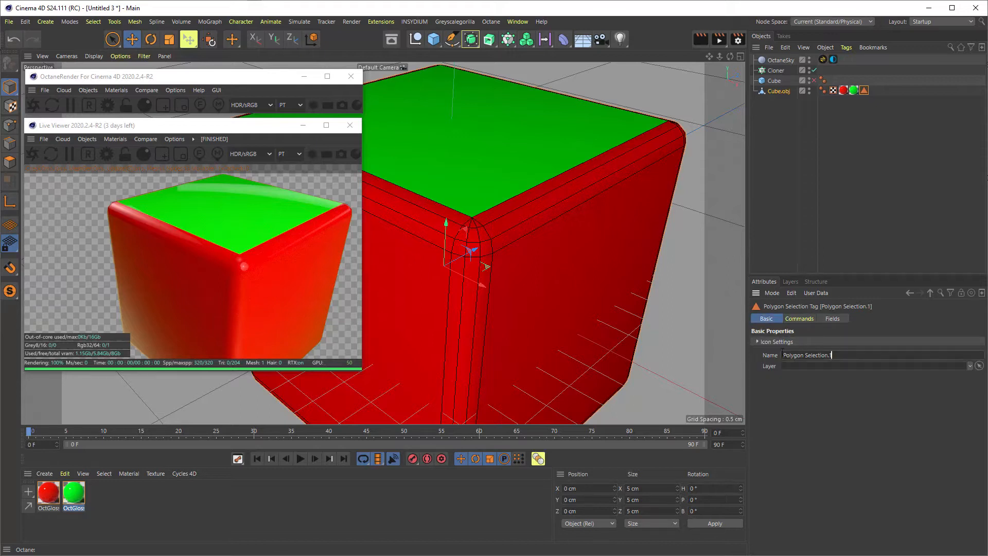
pyautogui.moveTo(832, 355); pyautogui.dragTo(746, 352)
pyautogui.click(852, 89)
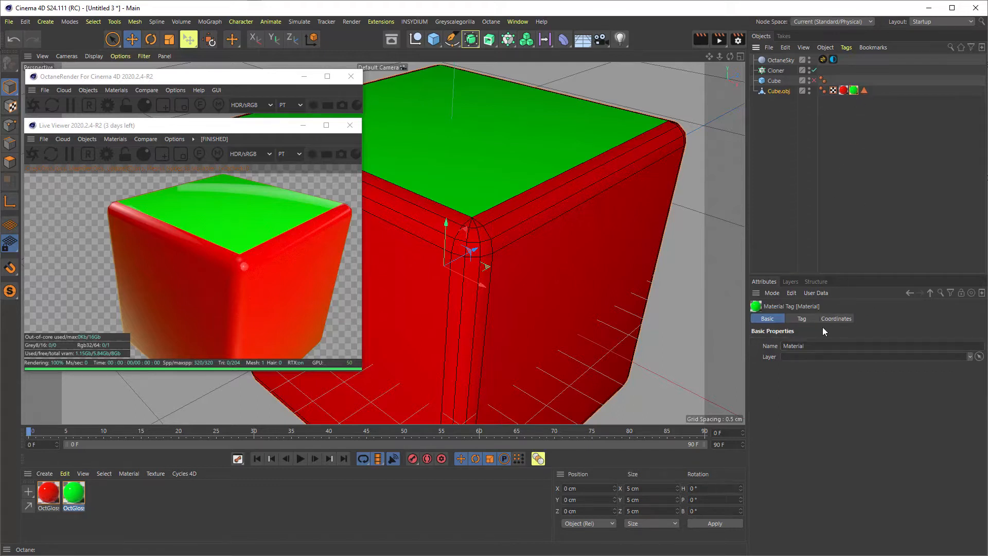
pyautogui.click(805, 318)
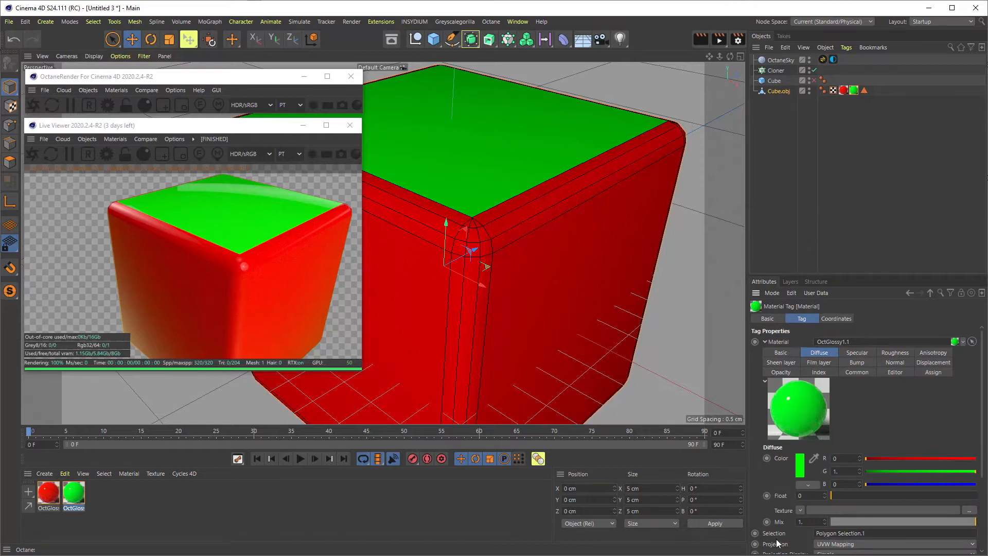
pyautogui.moveTo(867, 533); pyautogui.dragTo(783, 534)
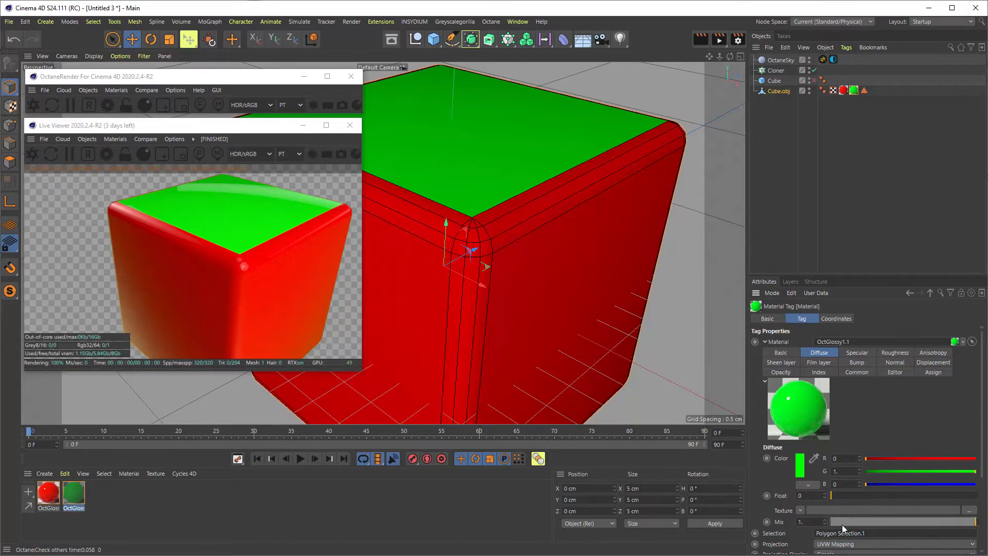
pyautogui.click(816, 532)
pyautogui.scroll(-3, 758, 512)
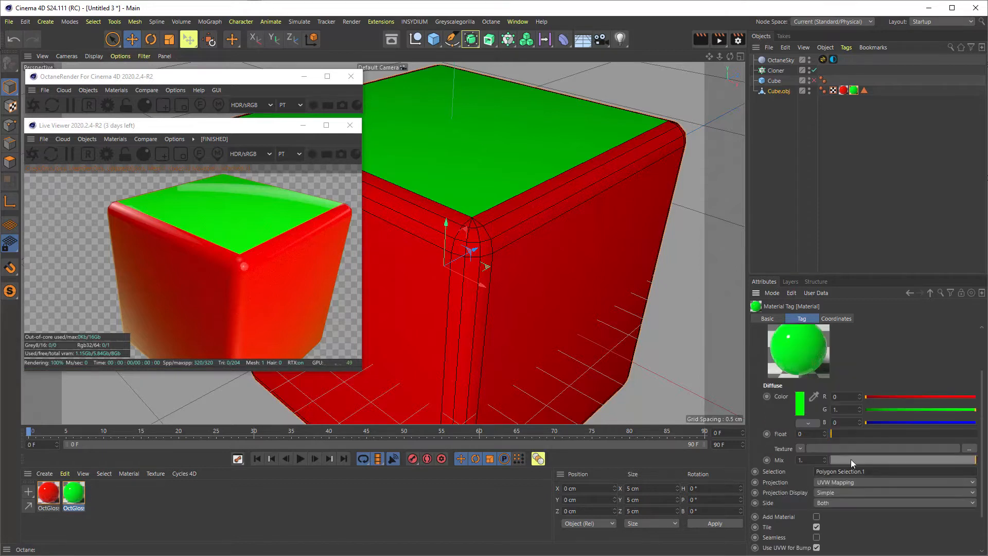
pyautogui.moveTo(870, 472); pyautogui.dragTo(741, 471)
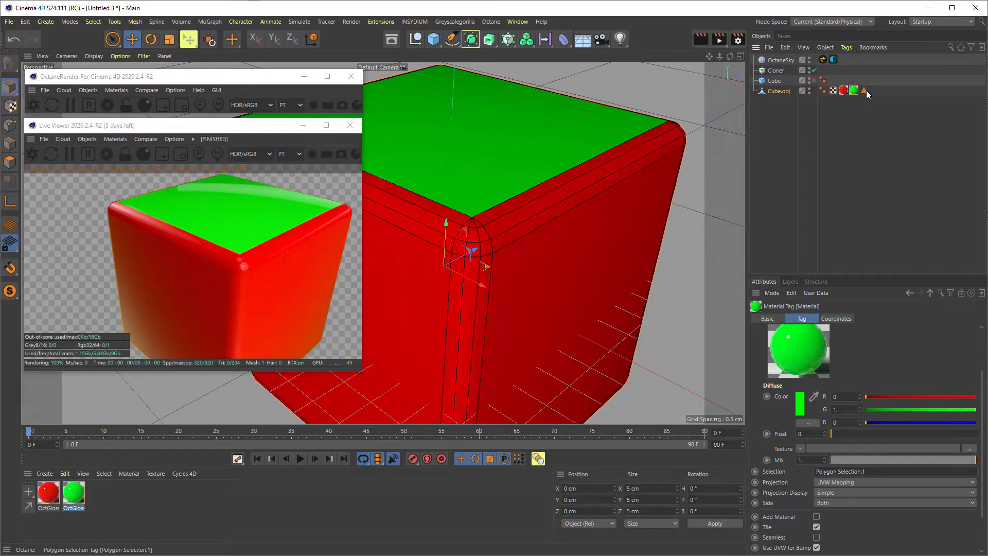
# Step: Reorder Cube.obj's polygon selection tag to sit between the red and green material tags, checking the green tag's Selection entry
pyautogui.moveTo(830, 92); pyautogui.dragTo(829, 91)
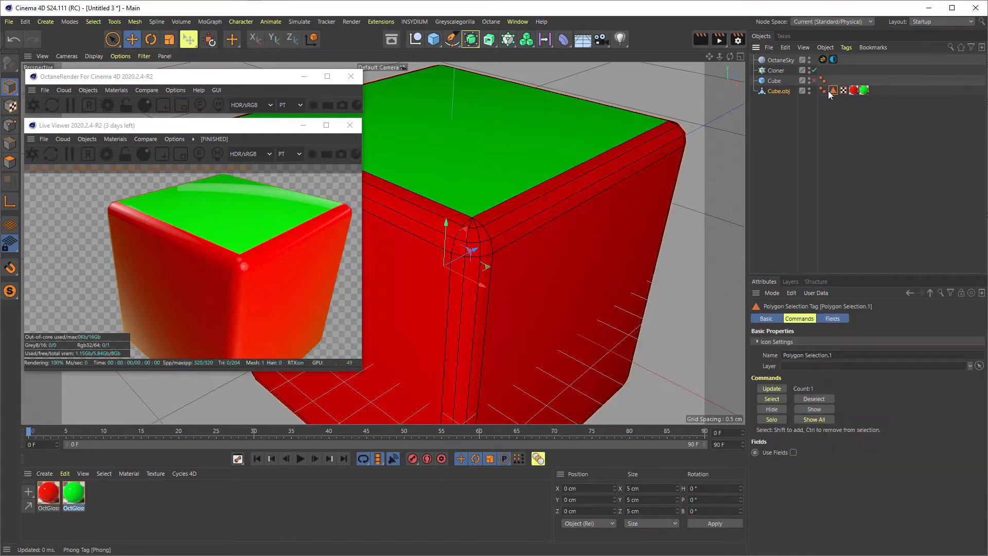
pyautogui.click(864, 91)
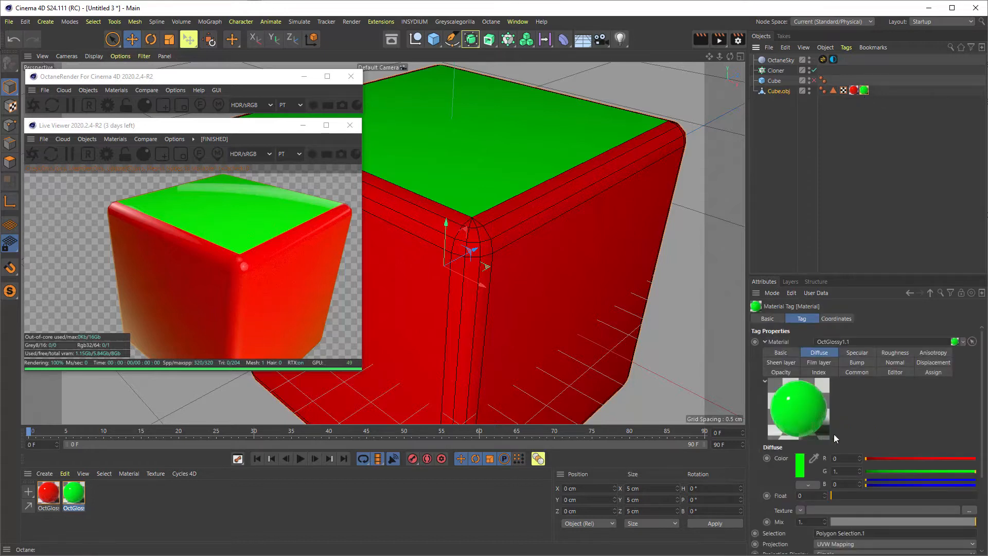
pyautogui.click(777, 534)
pyautogui.moveTo(864, 533); pyautogui.dragTo(809, 523)
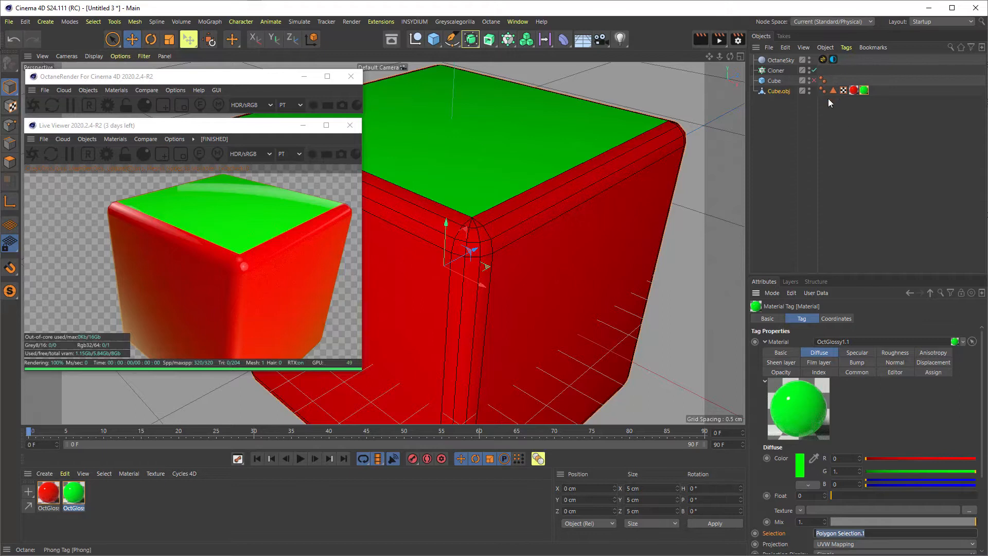
pyautogui.moveTo(843, 91); pyautogui.dragTo(855, 94)
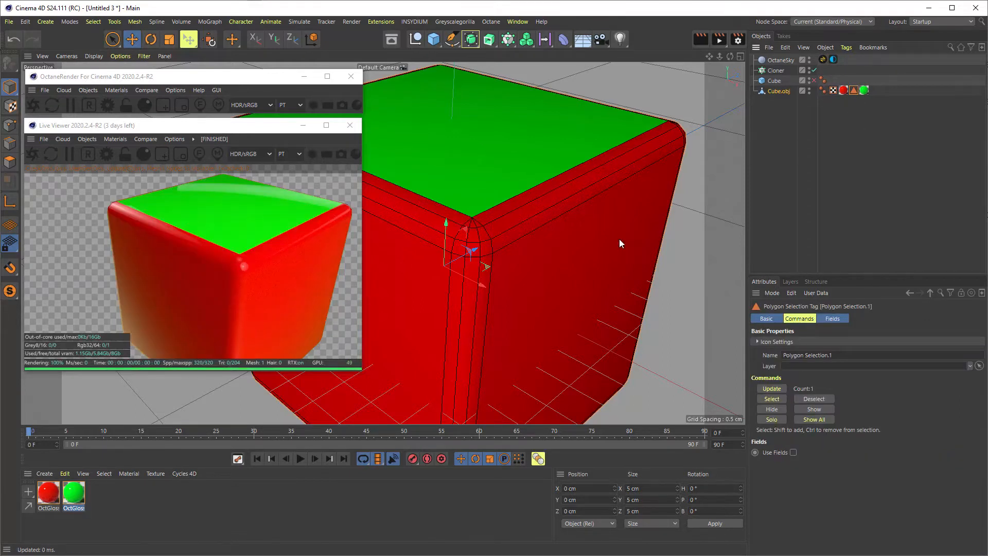
# Step: Deselect everything and recall the stored top-face selection from Cube.obj's polygon selection tag
pyautogui.scroll(-2, 619, 239)
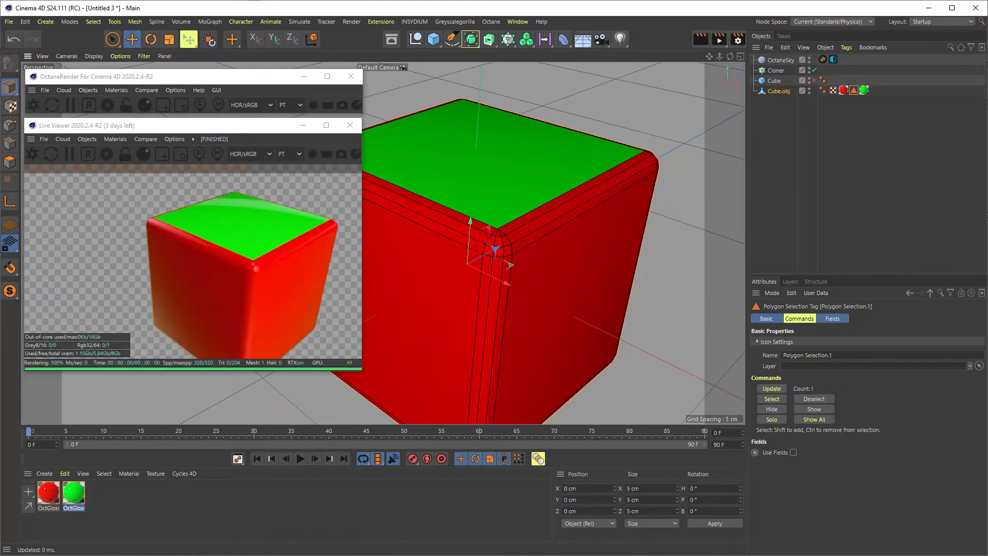
pyautogui.hotkey('ctrl', 'shift', 'a')
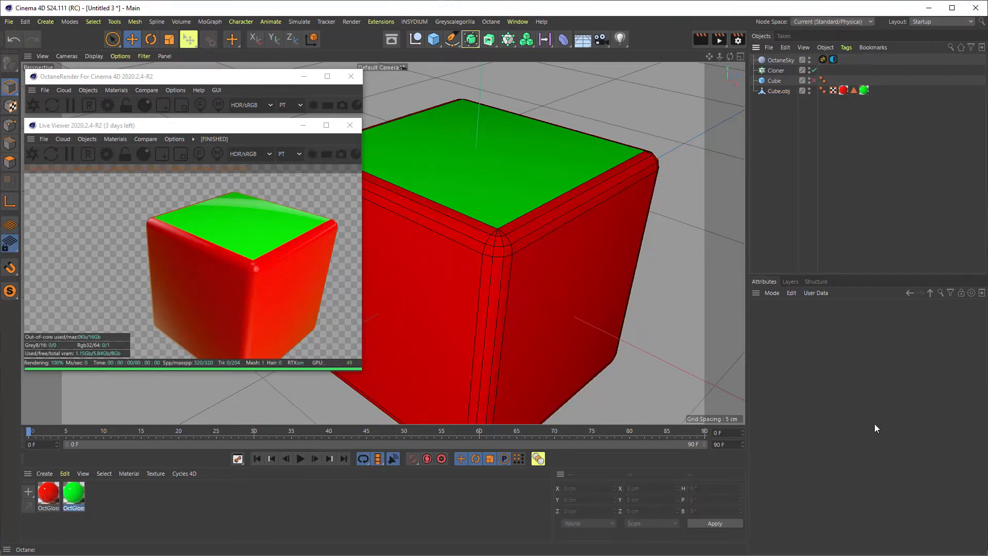
pyautogui.click(853, 92)
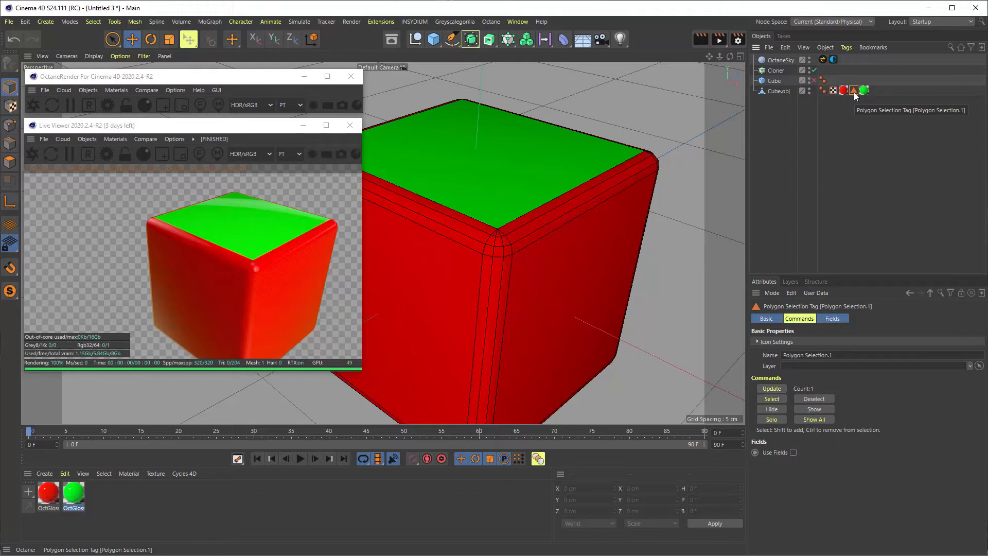
pyautogui.doubleClick(854, 91)
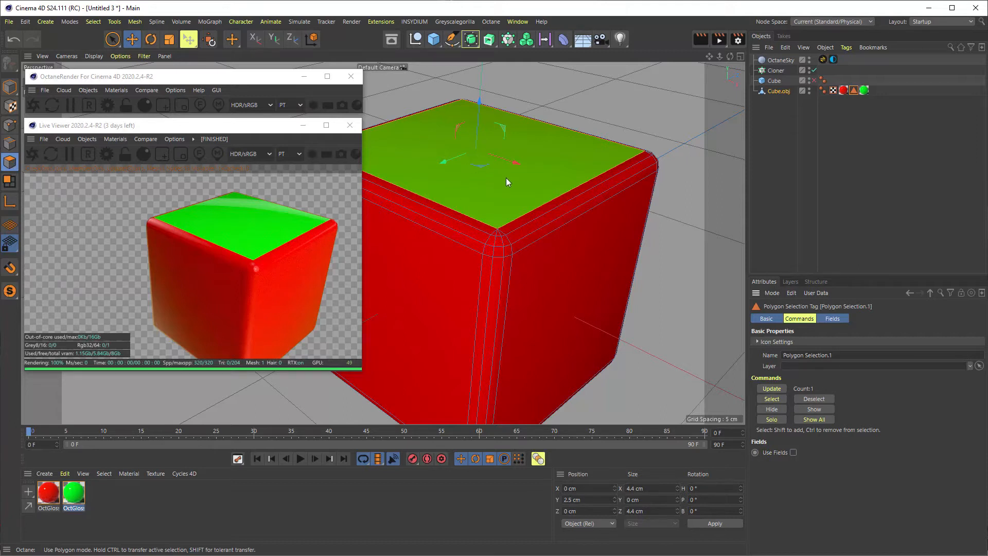
# Step: Select the bevel strips along one edge of the top face, and restore the stored polygon selection from the tag
pyautogui.click(554, 204)
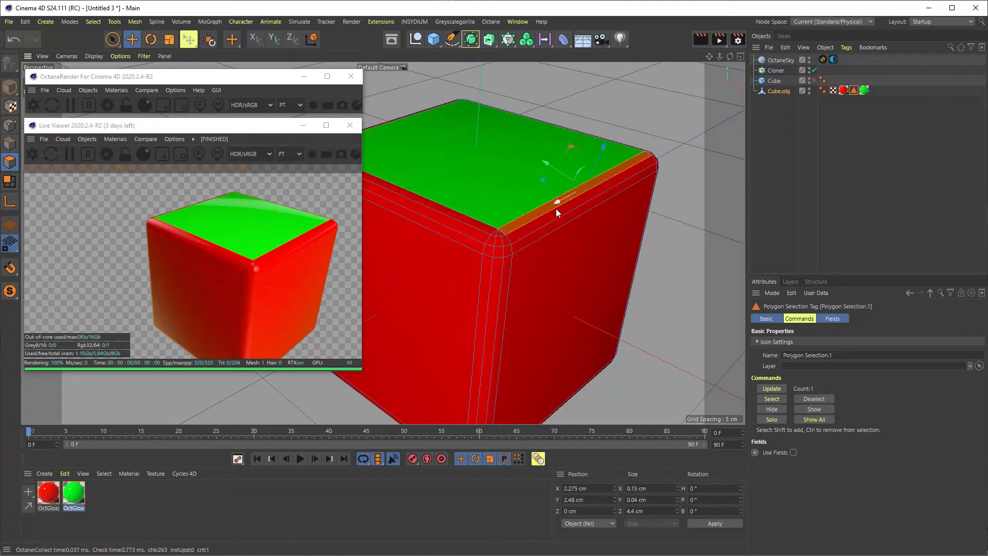
pyautogui.click(565, 221)
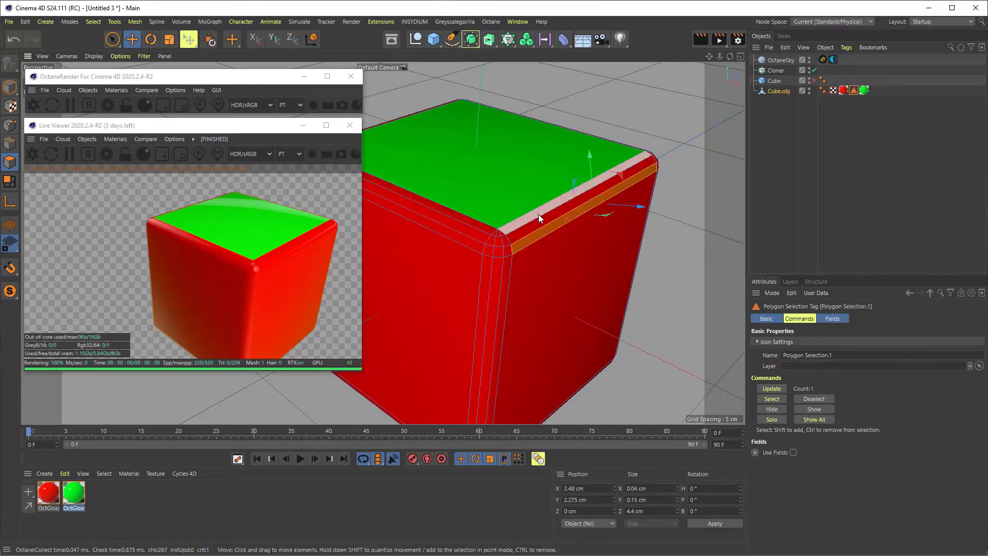
pyautogui.keyDown('shift'); pyautogui.click(539, 214); pyautogui.keyUp('shift')
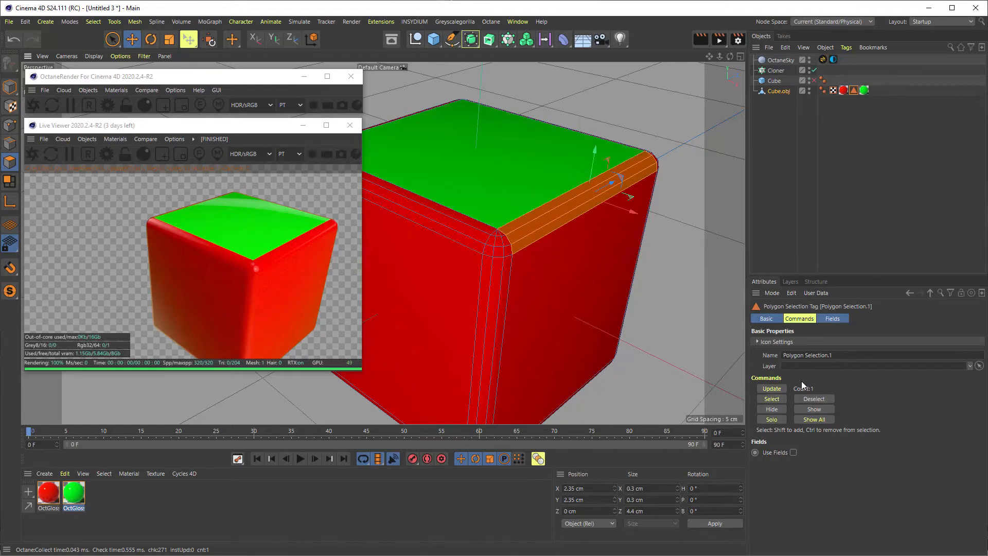
pyautogui.click(775, 399)
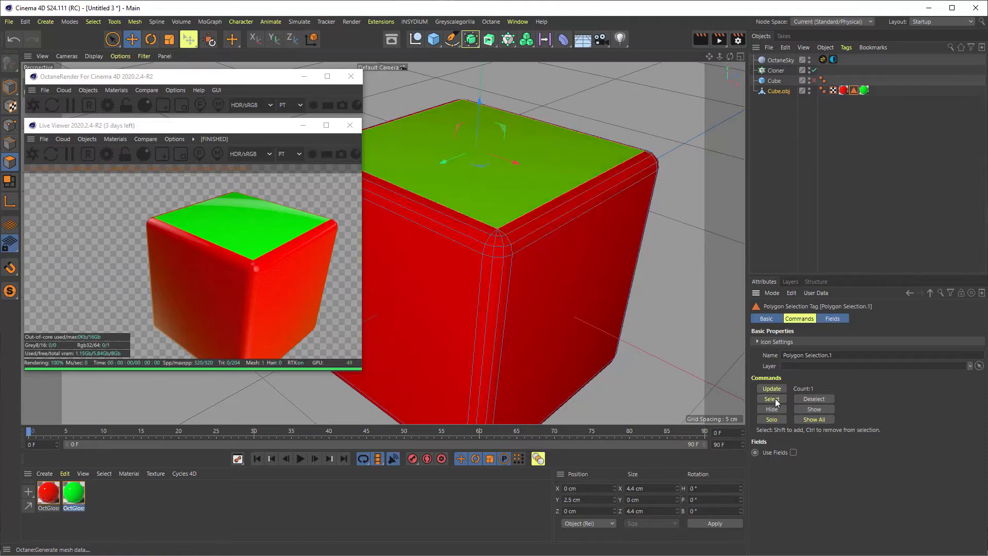
# Step: Pick other bevel polygons, solo the tag's stored polygon, and show all polygons of the cube again
pyautogui.click(585, 198)
pyautogui.click(589, 207)
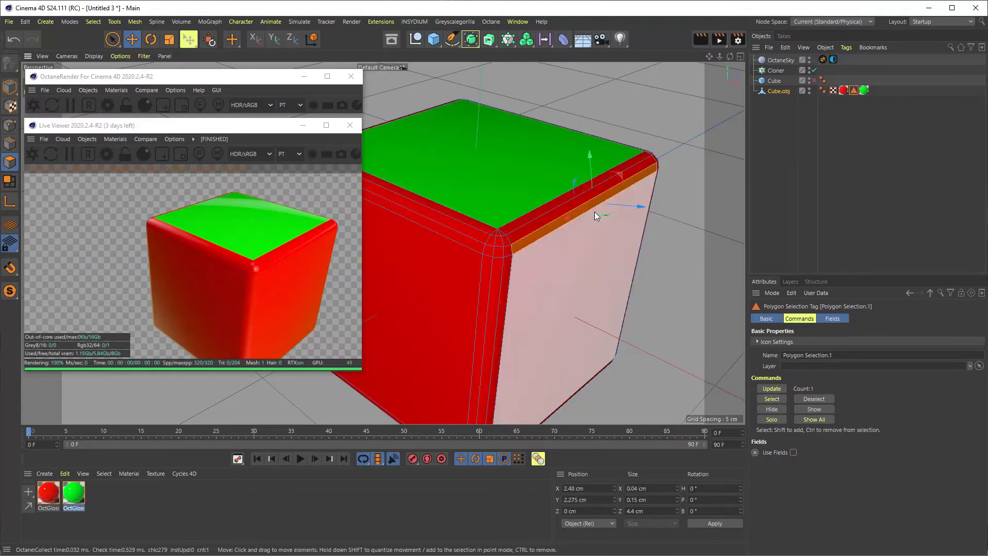
pyautogui.click(771, 420)
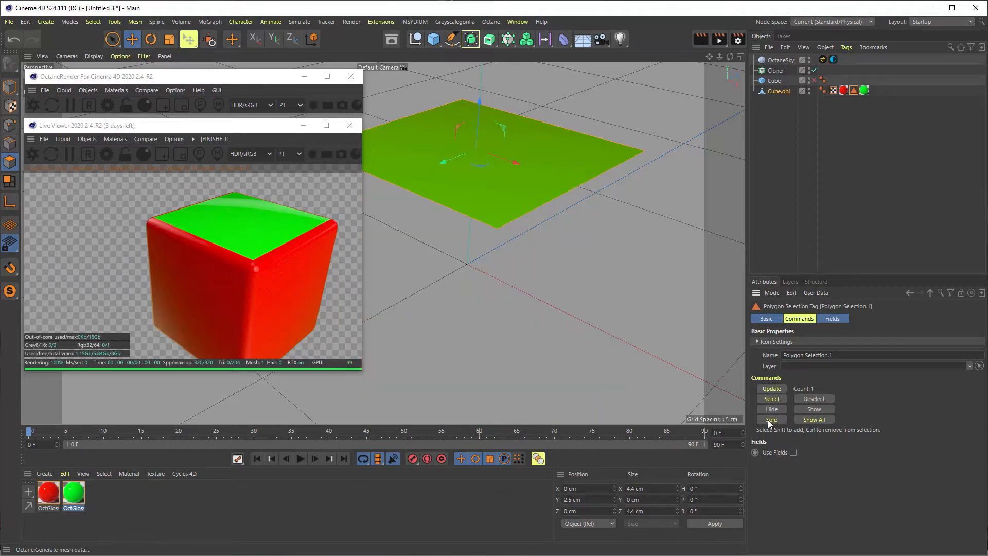
pyautogui.click(807, 419)
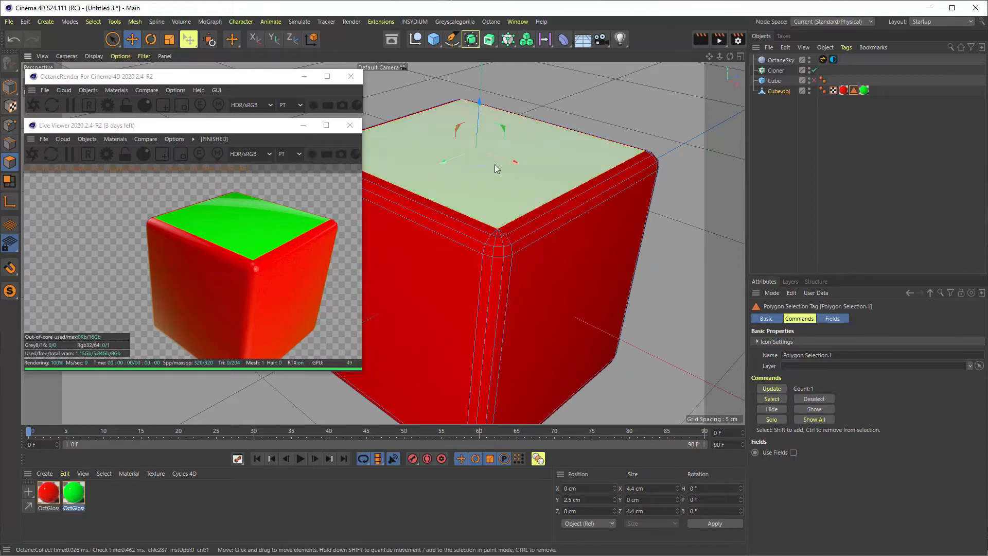
# Step: Add the three bevel strips along one top edge to the top-face selection and update the polygon selection tag
pyautogui.keyDown('shift'); pyautogui.click(541, 209); pyautogui.keyUp('shift')
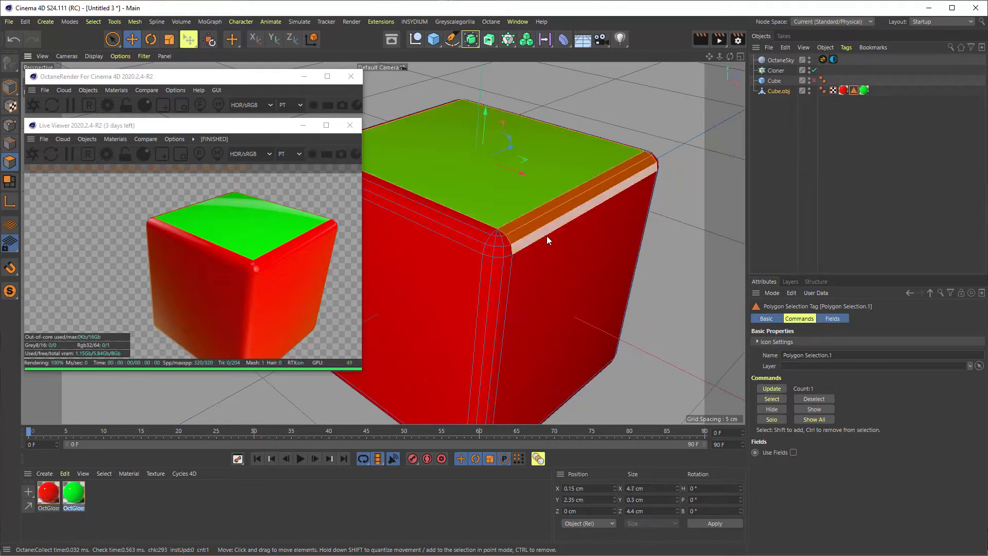
pyautogui.click(772, 389)
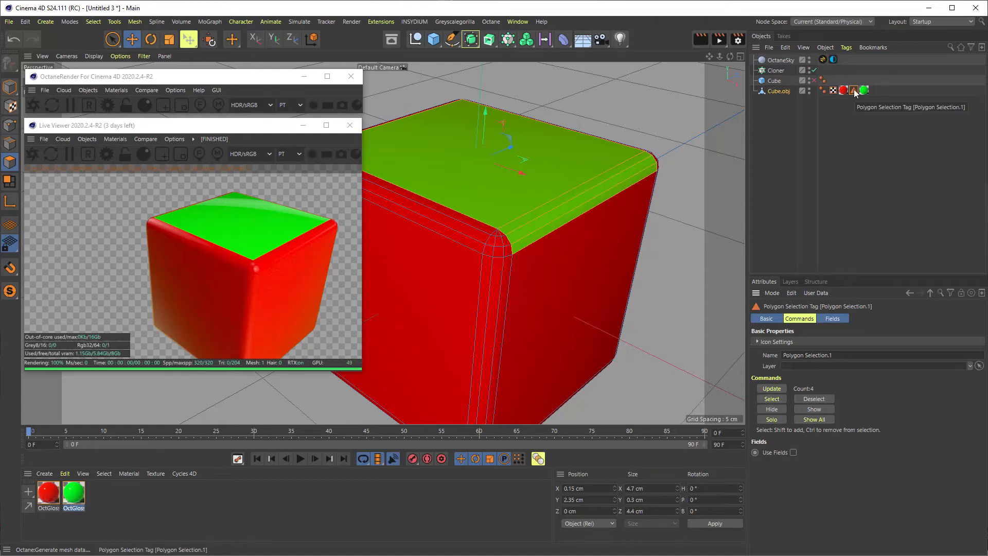
# Step: Refine the polygon selection at the rounded corner, keeping its topmost triangles and removing the middle bevel strip and lower corner polygons
pyautogui.click(541, 231)
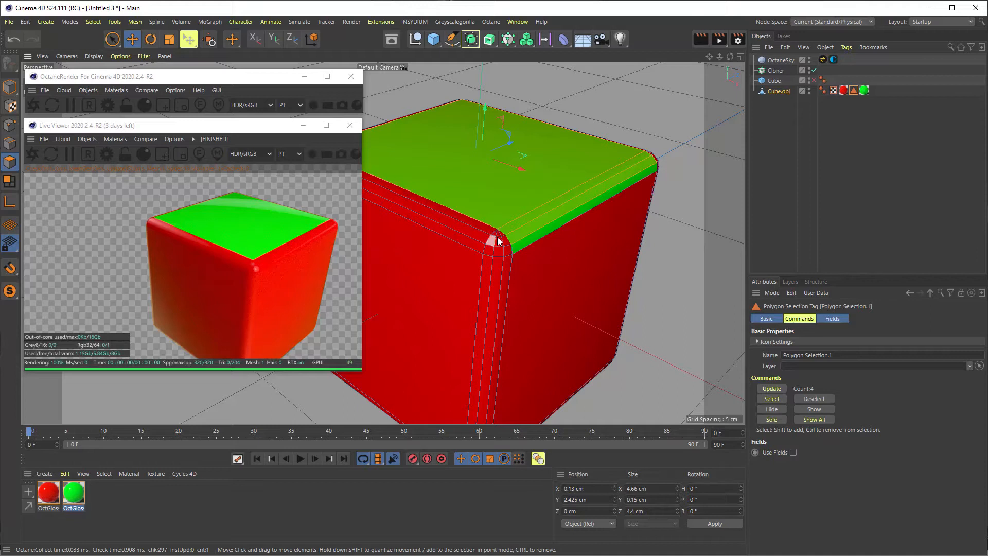
pyautogui.keyDown('shift'); pyautogui.click(505, 243); pyautogui.keyUp('shift')
pyautogui.scroll(3, 502, 234)
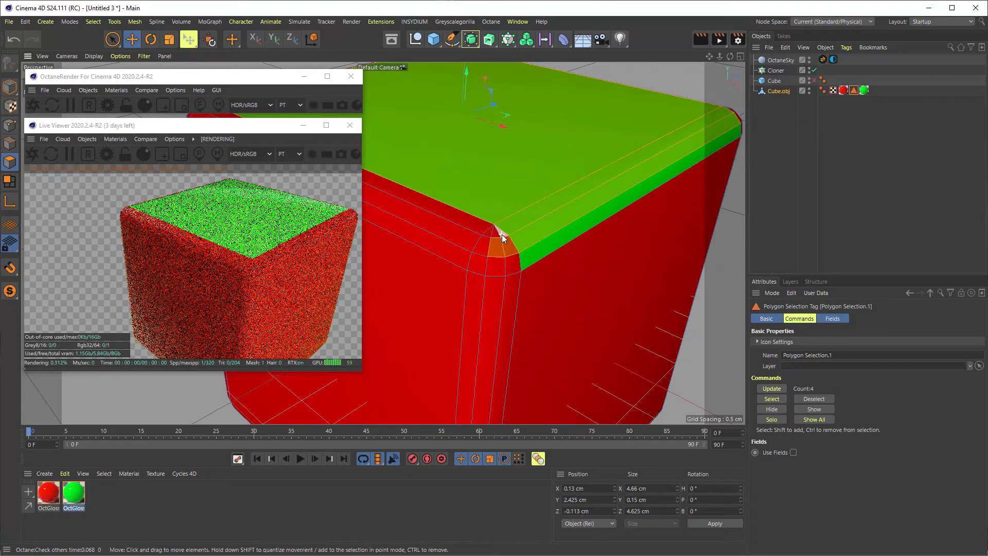
pyautogui.keyDown('shift'); pyautogui.click(495, 231); pyautogui.keyUp('shift')
pyautogui.keyDown('shift'); pyautogui.click(484, 248); pyautogui.keyUp('shift')
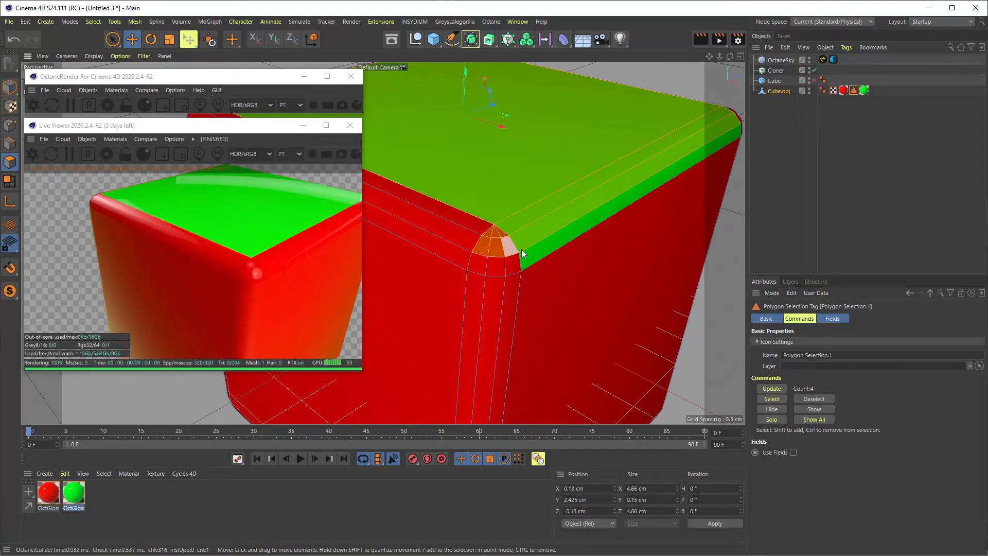
pyautogui.keyDown('ctrl'); pyautogui.click(506, 249); pyautogui.keyUp('ctrl')
pyautogui.keyDown('ctrl'); pyautogui.click(494, 248); pyautogui.keyUp('ctrl')
pyautogui.keyDown('shift'); pyautogui.click(473, 246); pyautogui.keyUp('shift')
pyautogui.keyDown('ctrl'); pyautogui.click(482, 249); pyautogui.keyUp('ctrl')
pyautogui.keyDown('shift'); pyautogui.click(529, 237); pyautogui.keyUp('shift')
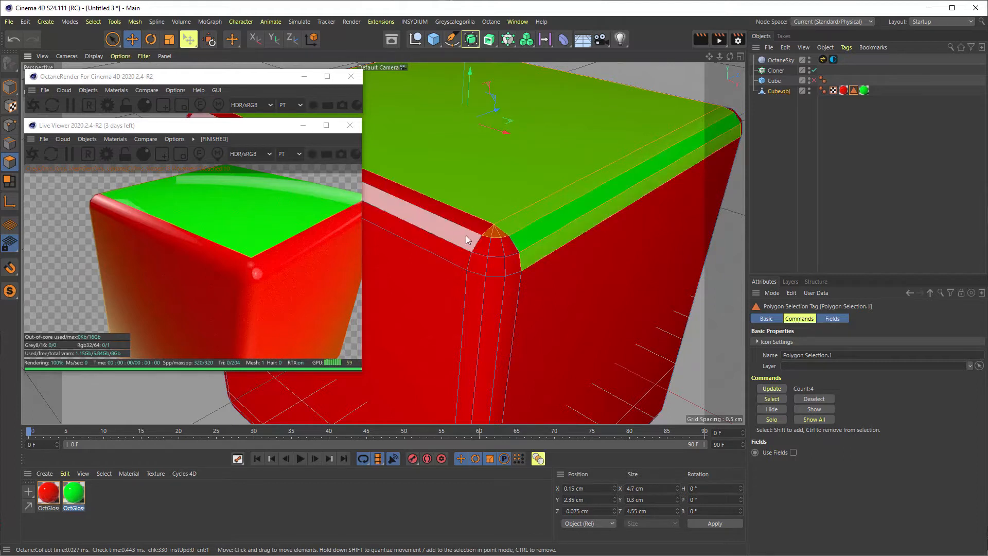
# Step: Add the uppermost bevel strip along another edge of the top face to the polygon selection
pyautogui.keyDown('alt'); pyautogui.moveTo(471, 223); pyautogui.dragTo(619, 242); pyautogui.keyUp('alt')
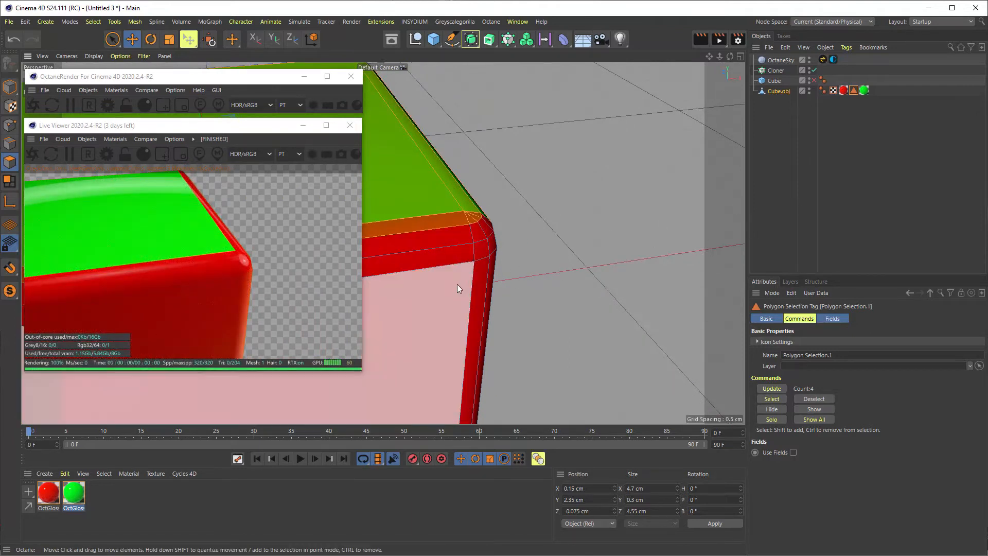
pyautogui.keyDown('alt'); pyautogui.moveTo(461, 287); pyautogui.dragTo(414, 297); pyautogui.keyUp('alt')
pyautogui.keyDown('alt'); pyautogui.moveTo(329, 314); pyautogui.dragTo(47, 333, button='middle'); pyautogui.keyUp('alt')
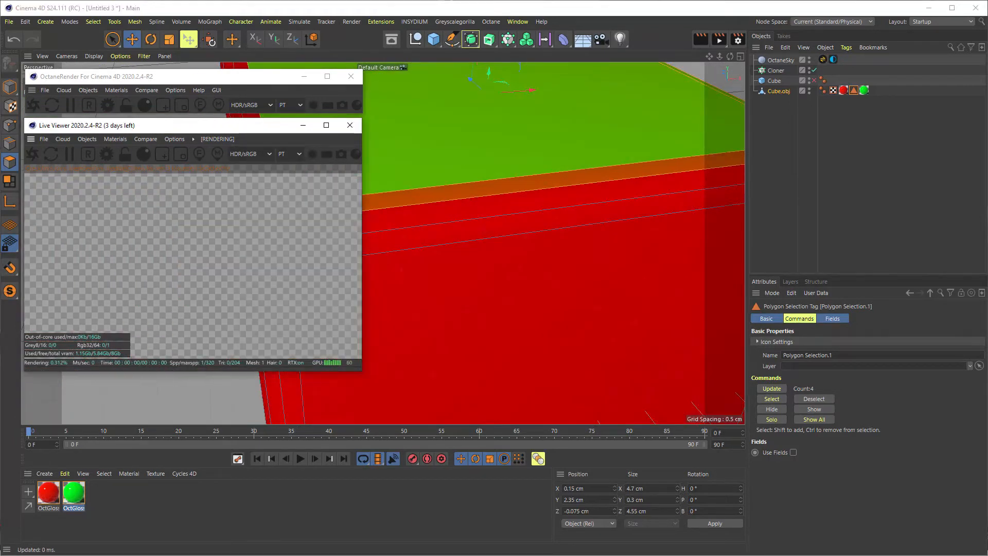
pyautogui.scroll(-3, 466, 281)
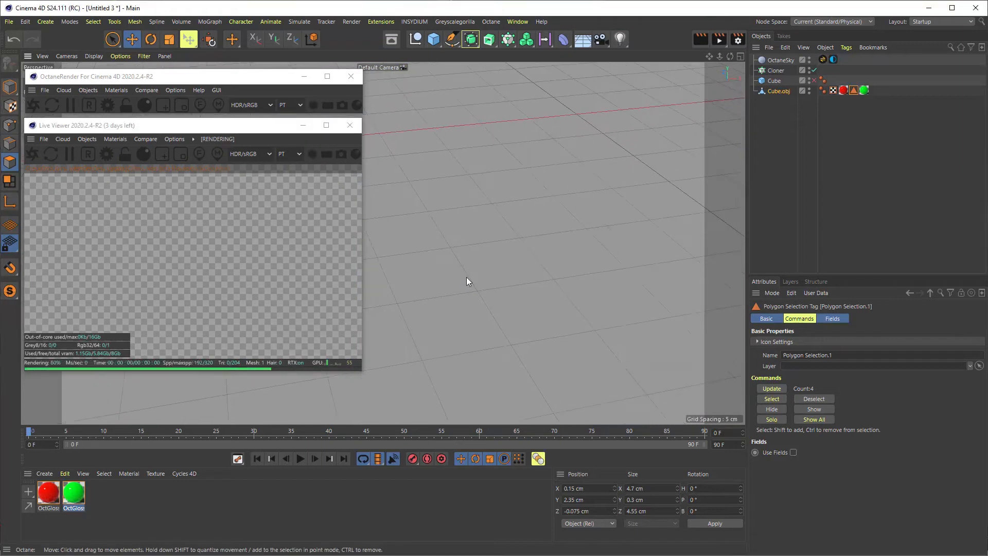
pyautogui.hotkey('ctrl', 'shift', 'z')
pyautogui.keyDown('alt'); pyautogui.moveTo(473, 252); pyautogui.dragTo(625, 253); pyautogui.keyUp('alt')
pyautogui.scroll(4, 483, 231)
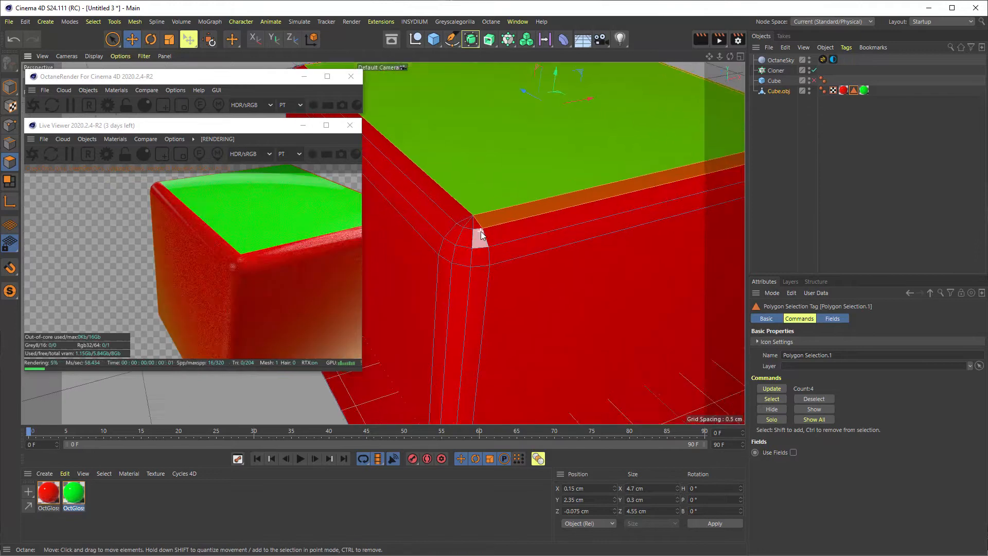
pyautogui.keyDown('shift'); pyautogui.click(451, 205); pyautogui.keyUp('shift')
# Step: Add the topmost corner triangles at the next rounded corner to the polygon selection
pyautogui.keyDown('alt'); pyautogui.moveTo(456, 222); pyautogui.dragTo(590, 228); pyautogui.keyUp('alt')
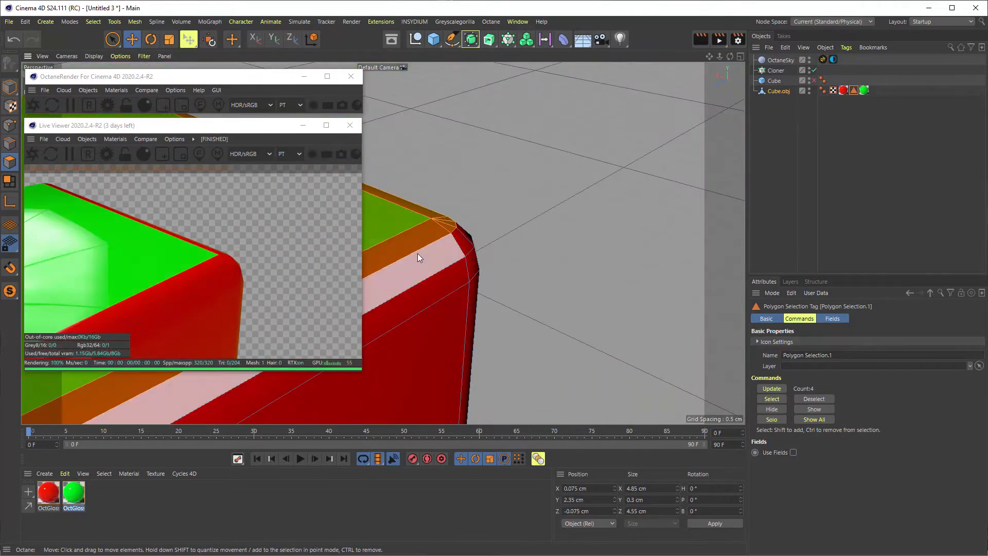
pyautogui.keyDown('alt'); pyautogui.moveTo(383, 243); pyautogui.dragTo(742, 220); pyautogui.keyUp('alt')
pyautogui.keyDown('alt'); pyautogui.moveTo(742, 217); pyautogui.dragTo(929, 162, button='middle'); pyautogui.keyUp('alt')
pyautogui.scroll(-2, 107, 389)
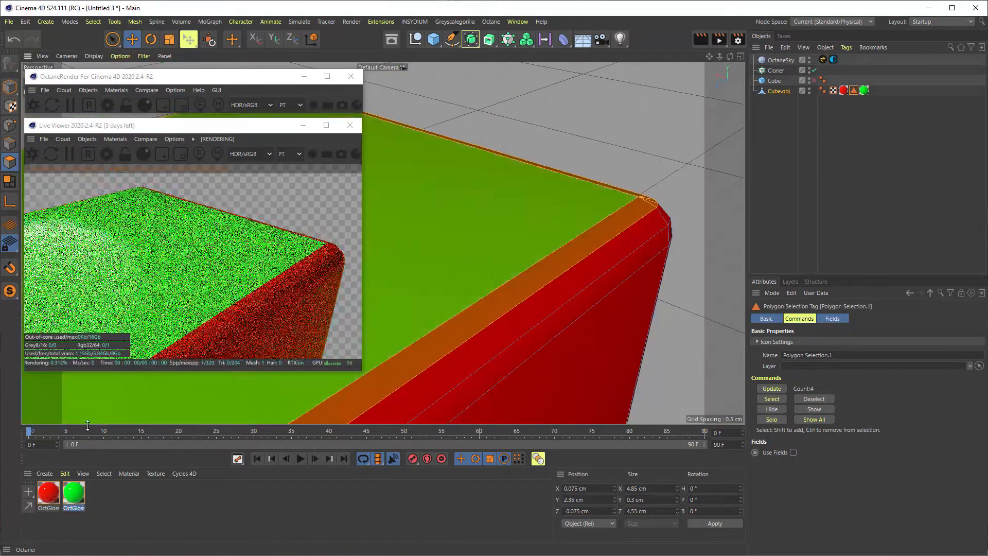
pyautogui.press('h')
pyautogui.scroll(8, 388, 217)
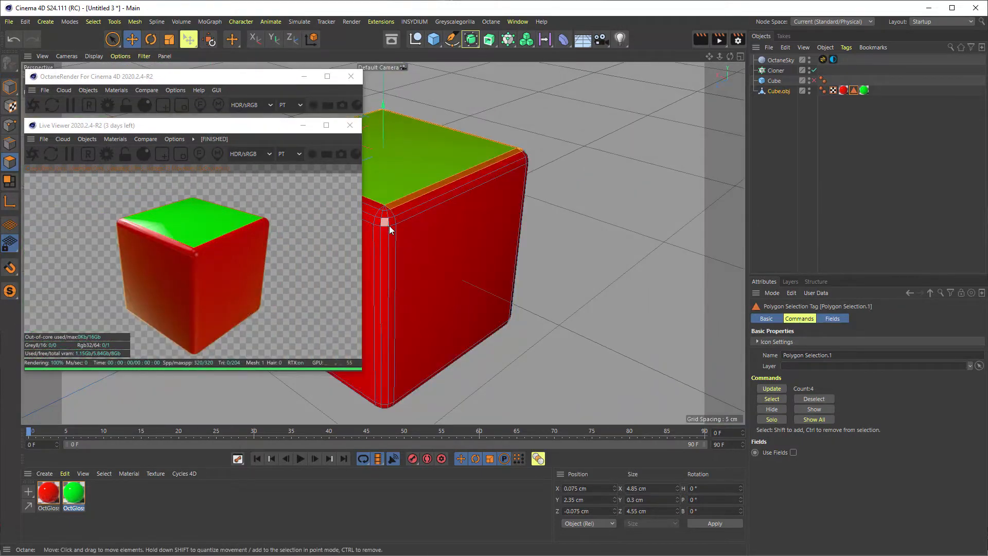
pyautogui.keyDown('alt'); pyautogui.moveTo(511, 239); pyautogui.dragTo(538, 242, button='middle'); pyautogui.keyUp('alt')
pyautogui.keyDown('shift'); pyautogui.click(534, 233); pyautogui.keyUp('shift')
pyautogui.keyDown('shift'); pyautogui.click(523, 233); pyautogui.keyUp('shift')
pyautogui.keyDown('shift'); pyautogui.click(518, 233); pyautogui.keyUp('shift')
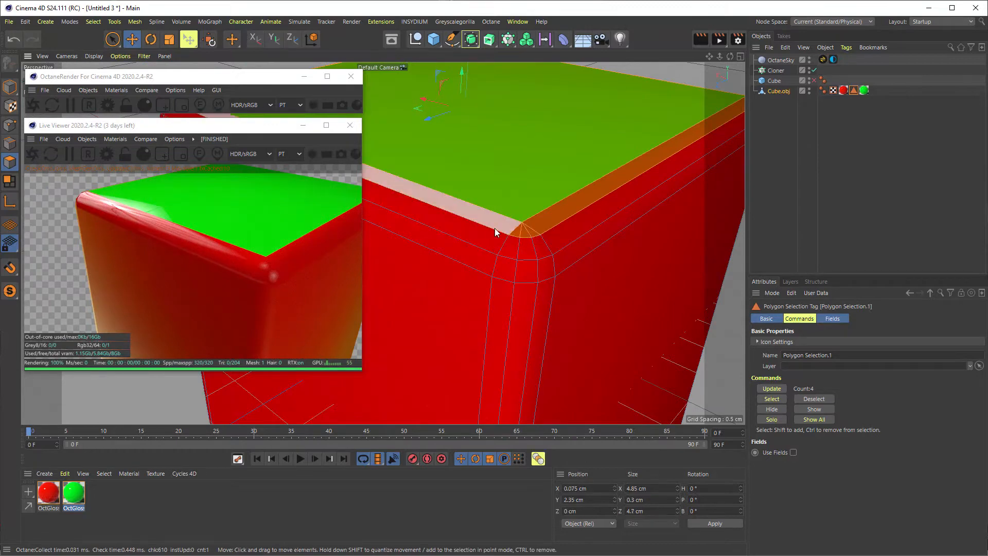
# Step: Add the missing topmost corner polygon, deselect the stray lower bevel strip, and update the polygon selection tag
pyautogui.keyDown('alt'); pyautogui.moveTo(470, 156); pyautogui.dragTo(508, 257); pyautogui.keyUp('alt')
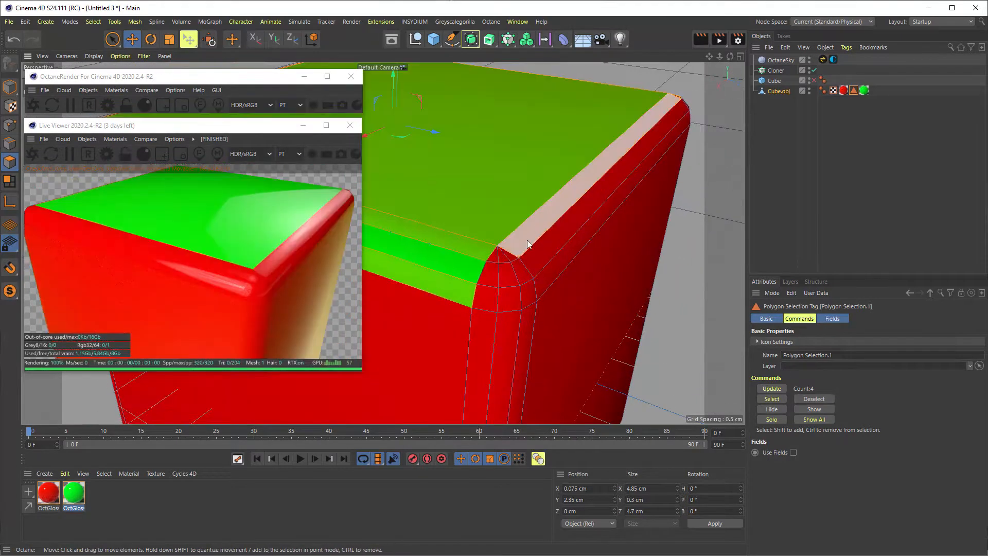
pyautogui.keyDown('shift'); pyautogui.click(498, 256); pyautogui.keyUp('shift')
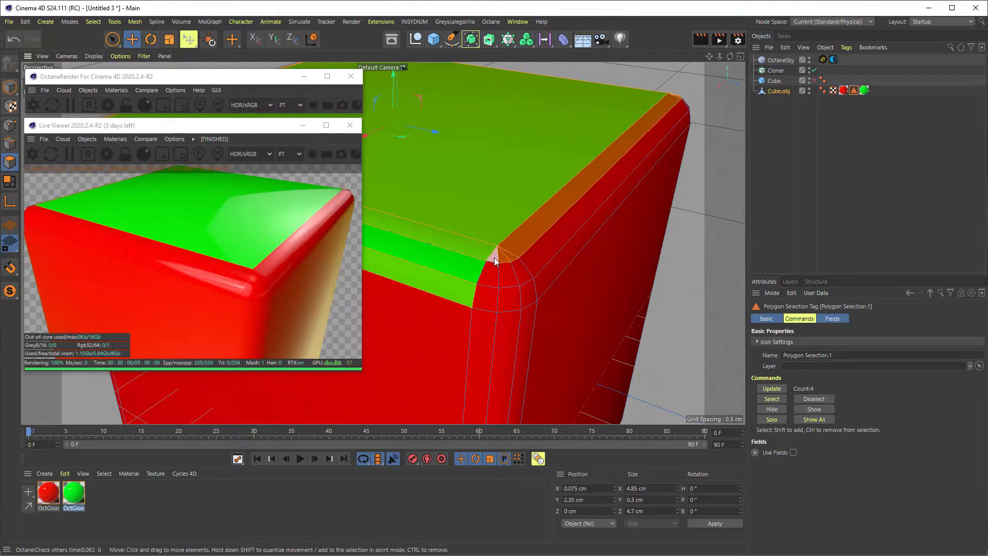
pyautogui.click(772, 389)
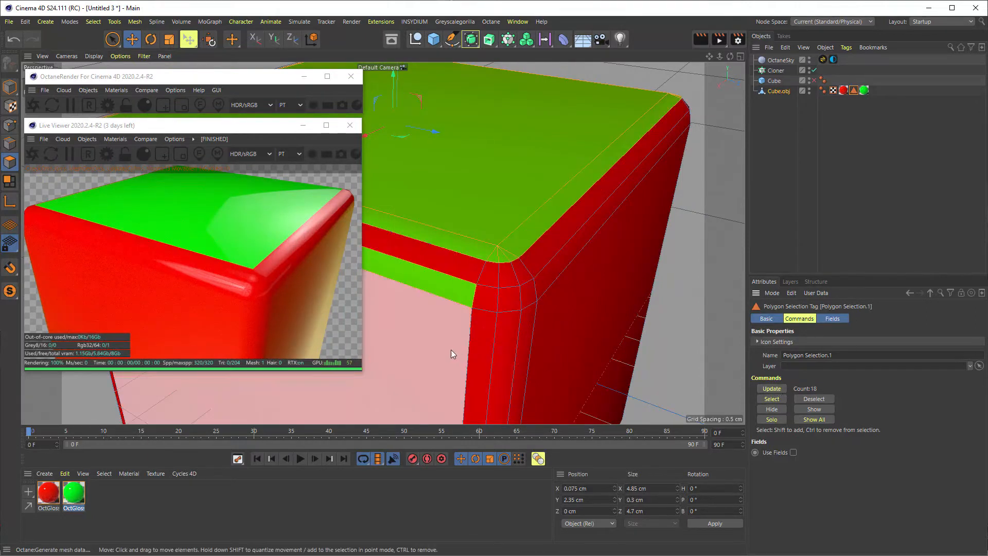
pyautogui.keyDown('ctrl'); pyautogui.click(450, 293); pyautogui.keyUp('ctrl')
pyautogui.click(775, 389)
# Step: Switch to Model mode and resend the scene to the Octane Live Viewer to restart the render
pyautogui.scroll(-6, 542, 244)
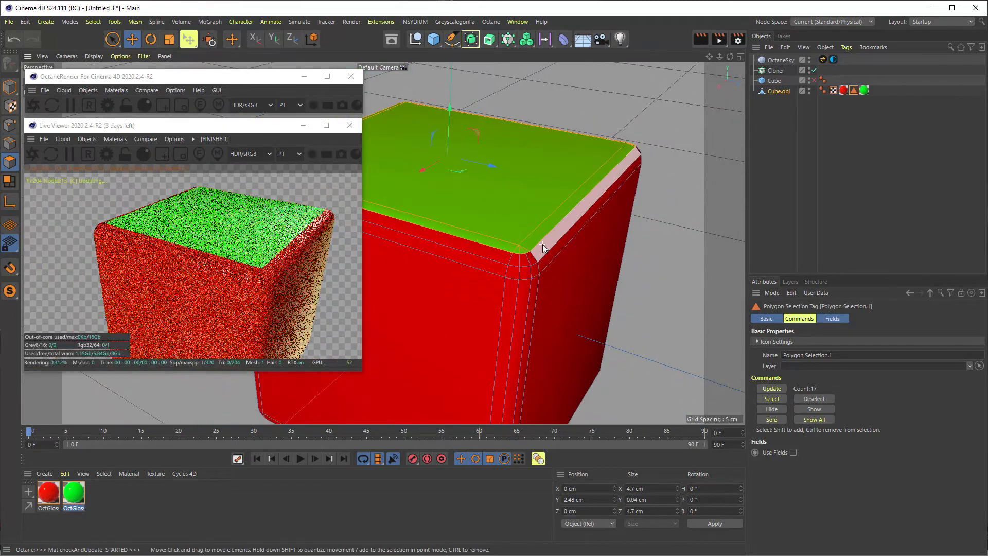
pyautogui.keyDown('alt'); pyautogui.moveTo(536, 251); pyautogui.dragTo(583, 262); pyautogui.keyUp('alt')
pyautogui.keyDown('alt'); pyautogui.moveTo(383, 243); pyautogui.dragTo(714, 202); pyautogui.keyUp('alt')
pyautogui.scroll(4, 491, 256)
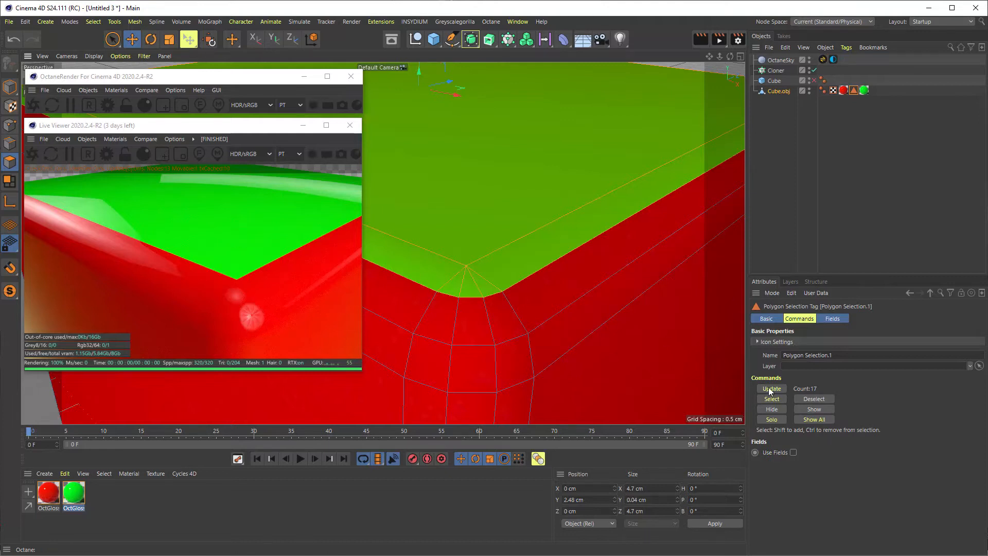
pyautogui.click(10, 88)
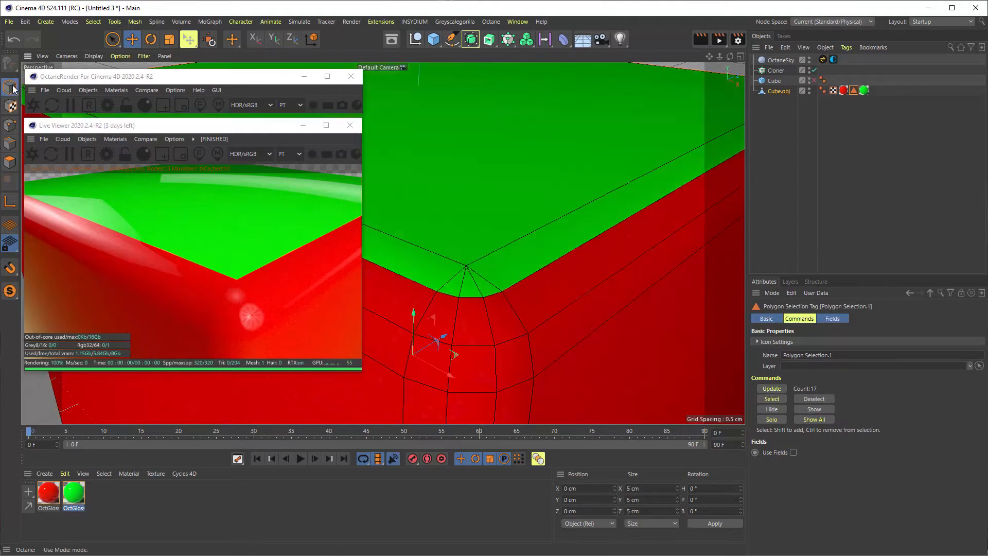
pyautogui.click(51, 154)
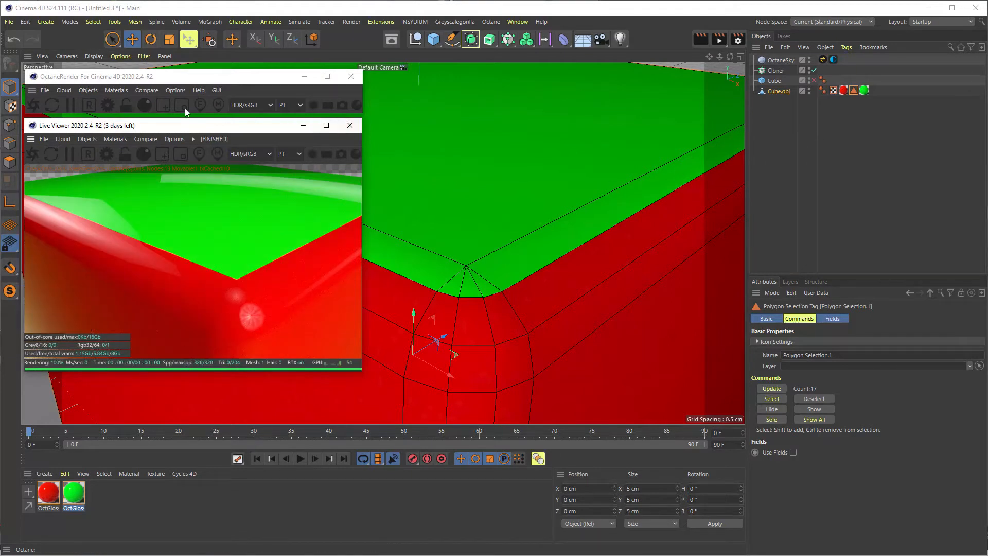
pyautogui.moveTo(144, 127); pyautogui.dragTo(180, 130)
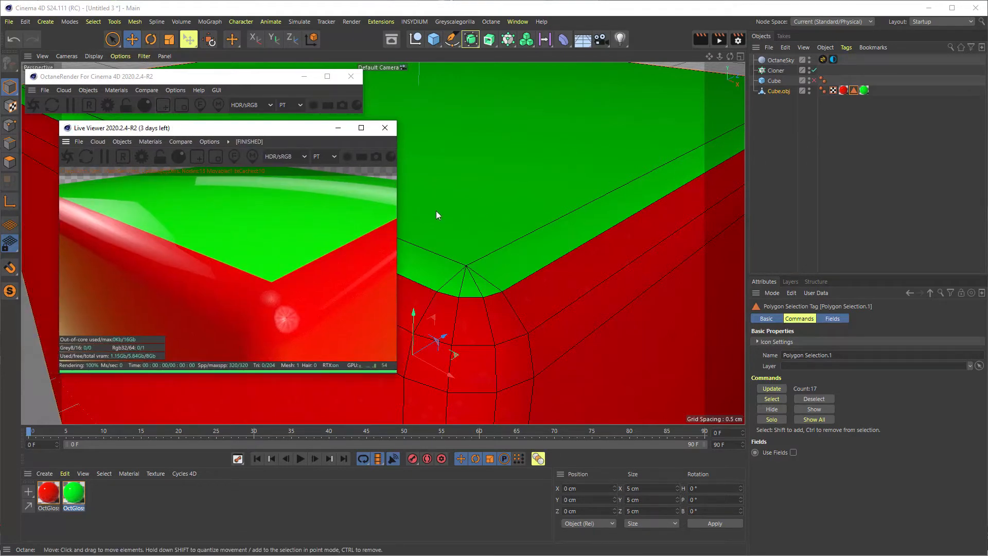
pyautogui.click(89, 157)
pyautogui.click(67, 158)
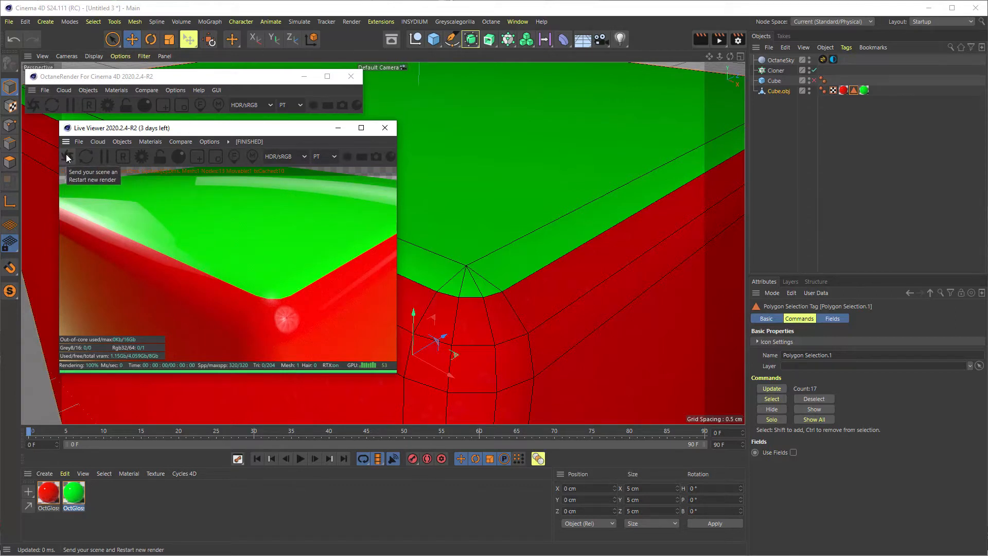
# Step: Examine the rendered material border along the bevel and open the original Cube's object properties to review its fillet settings
pyautogui.scroll(-5, 623, 252)
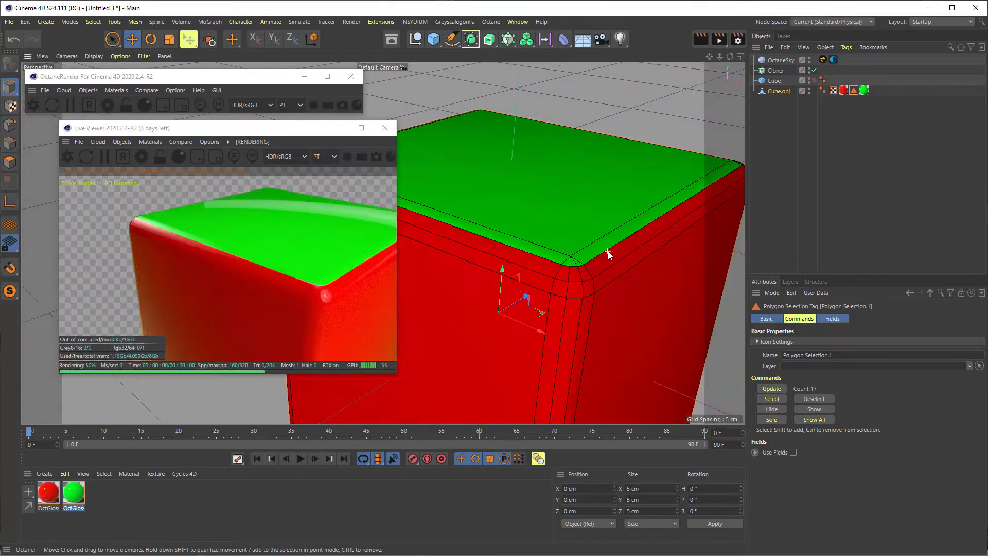
pyautogui.scroll(-5, 607, 251)
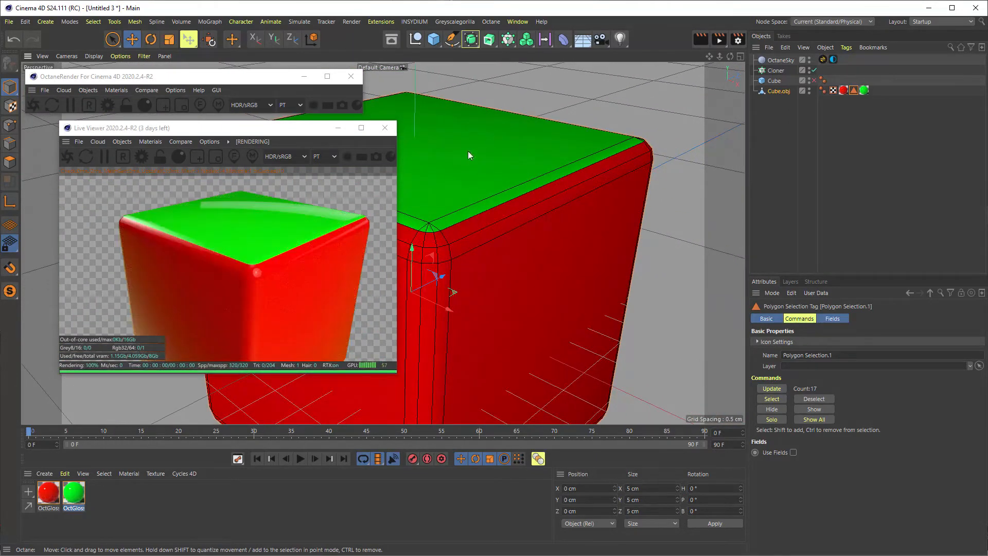
pyautogui.scroll(6, 487, 217)
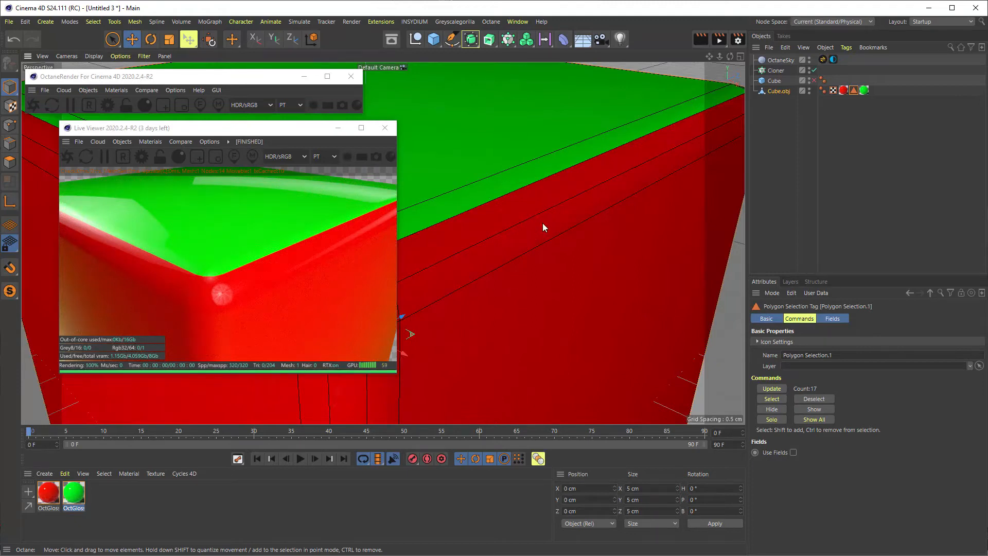
pyautogui.scroll(-6, 540, 226)
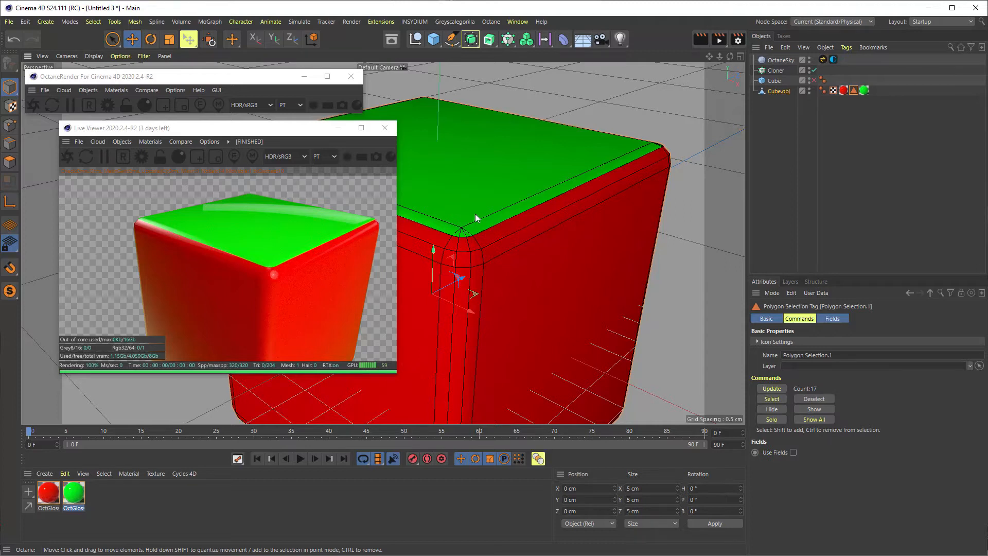
pyautogui.click(774, 81)
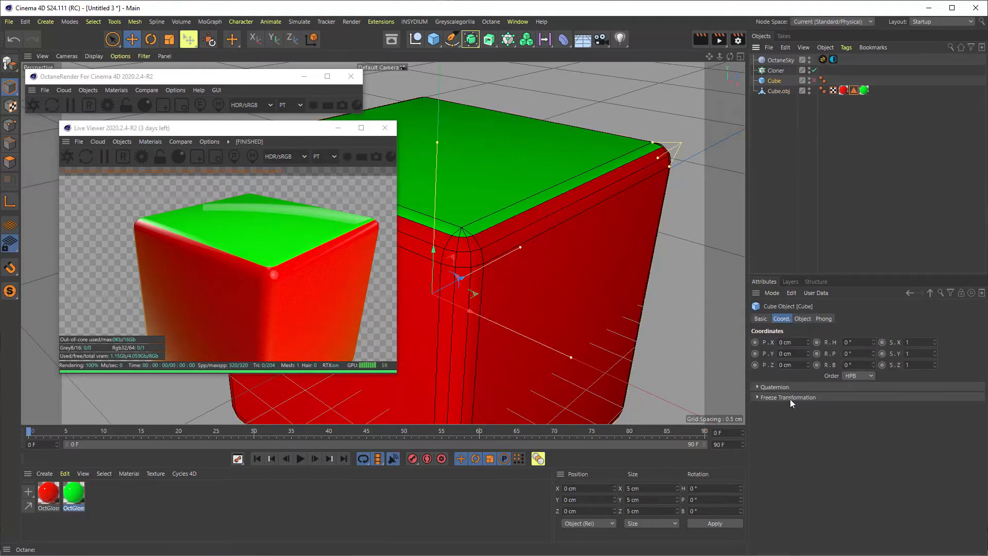
pyautogui.click(806, 319)
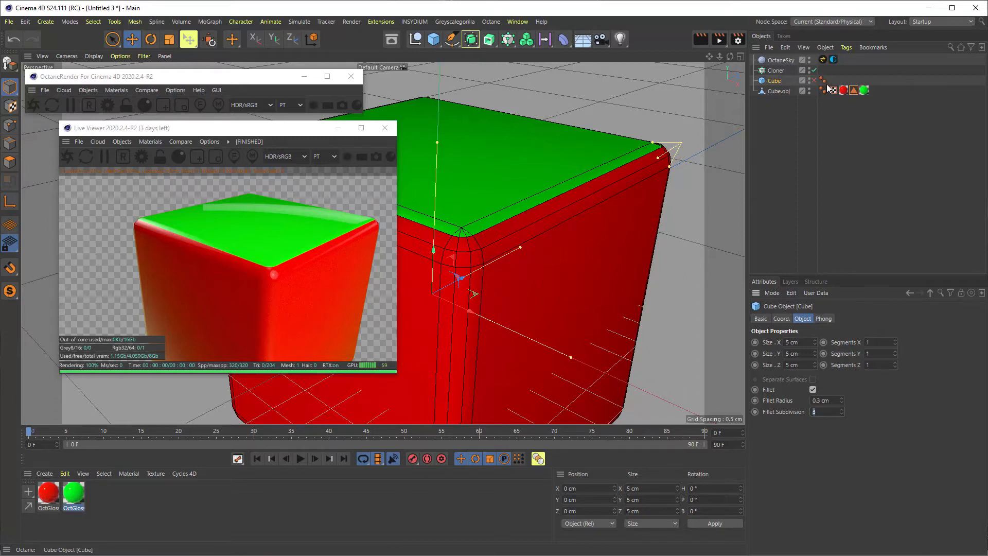
# Step: Make Cube.obj a child of the Cloner so the grid uses the two-material cube
pyautogui.click(773, 90)
pyautogui.moveTo(773, 91); pyautogui.dragTo(781, 72)
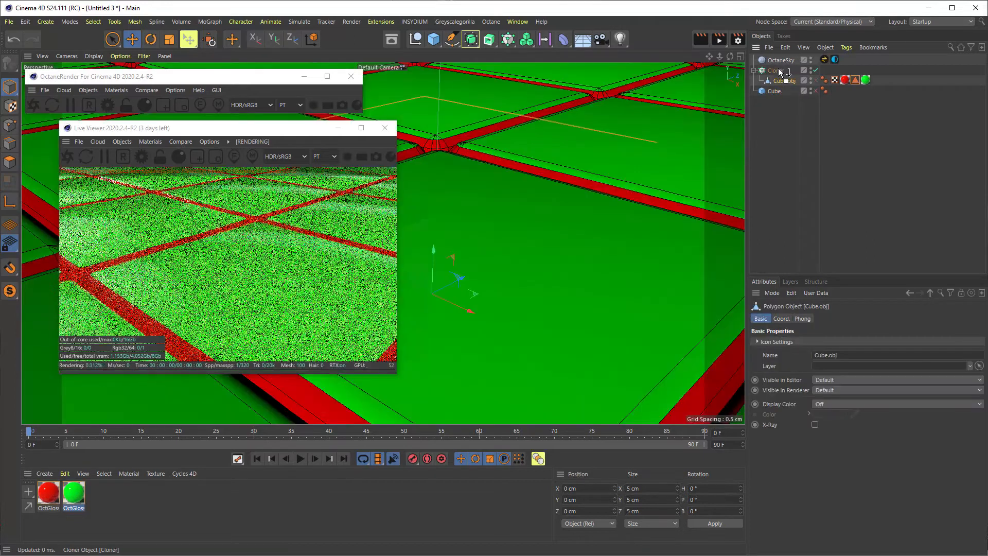
pyautogui.scroll(-6, 595, 183)
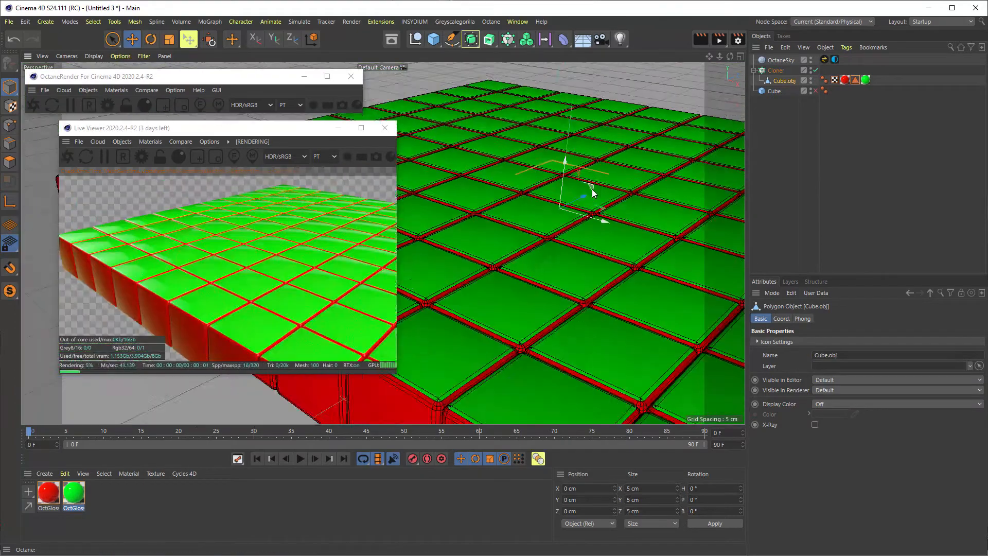
pyautogui.scroll(-2, 592, 189)
pyautogui.keyDown('alt'); pyautogui.moveTo(586, 196); pyautogui.dragTo(601, 258); pyautogui.keyUp('alt')
pyautogui.keyDown('alt'); pyautogui.moveTo(601, 258); pyautogui.dragTo(360, 136, button='middle'); pyautogui.keyUp('alt')
pyautogui.scroll(-1, 519, 208)
pyautogui.keyDown('alt'); pyautogui.moveTo(519, 208); pyautogui.dragTo(541, 229); pyautogui.keyUp('alt')
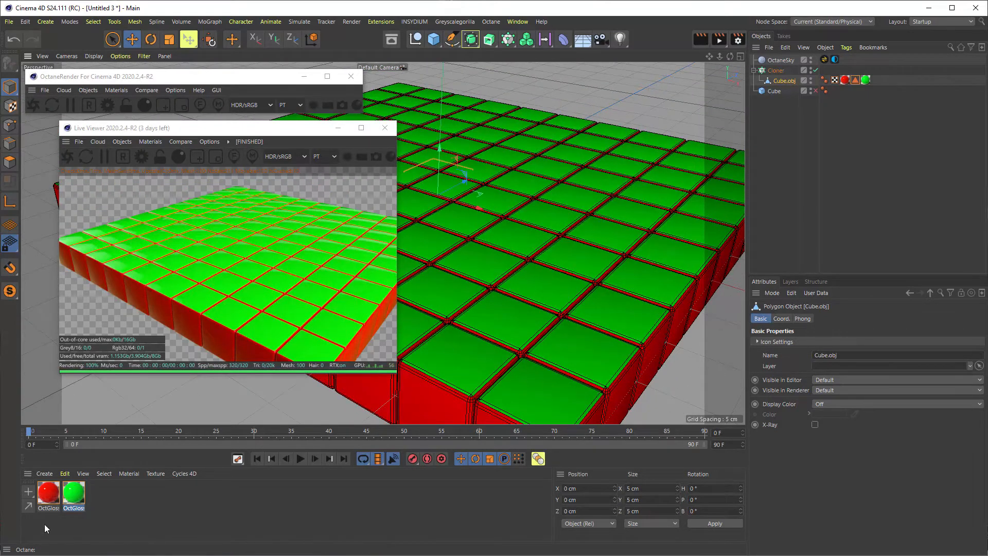
pyautogui.keyDown('ctrl'); pyautogui.moveTo(80, 492); pyautogui.dragTo(97, 496); pyautogui.keyUp('ctrl')
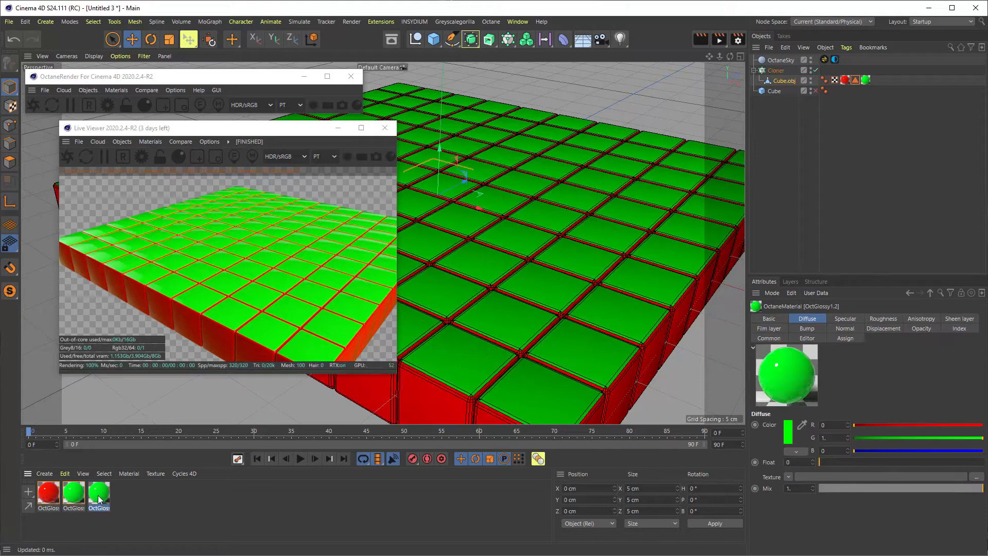
pyautogui.doubleClick(98, 496)
pyautogui.moveTo(175, 477); pyautogui.dragTo(314, 167)
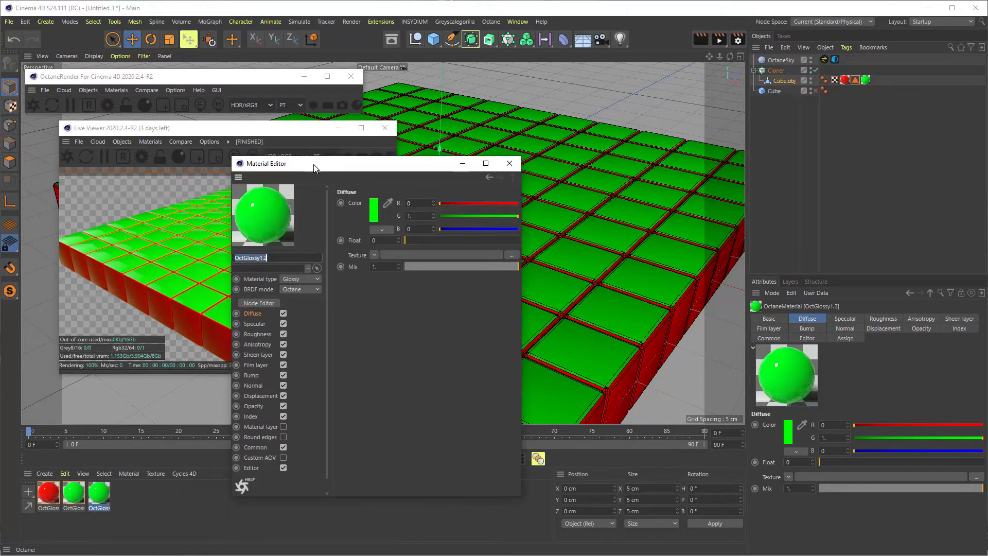
pyautogui.click(508, 164)
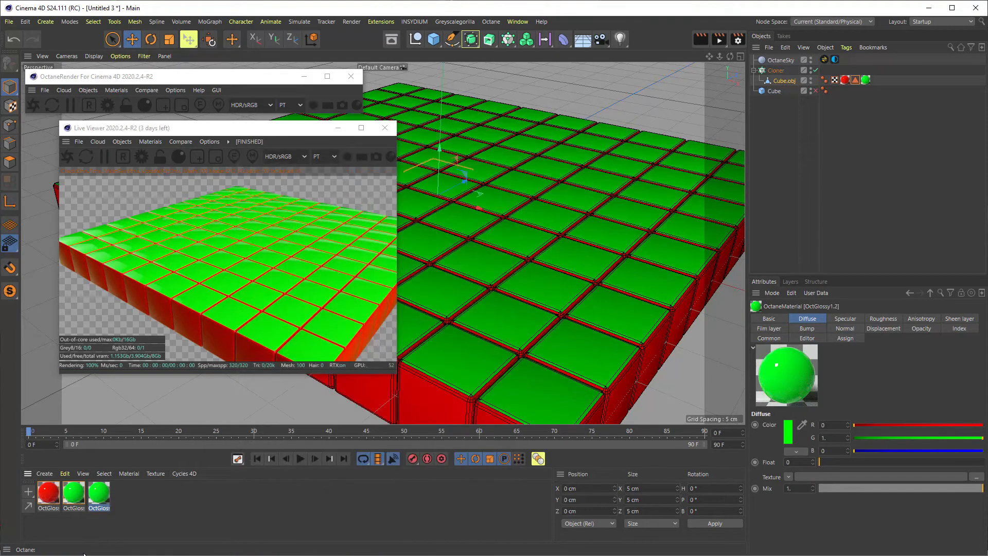
pyautogui.hotkey('ctrl', 'z')
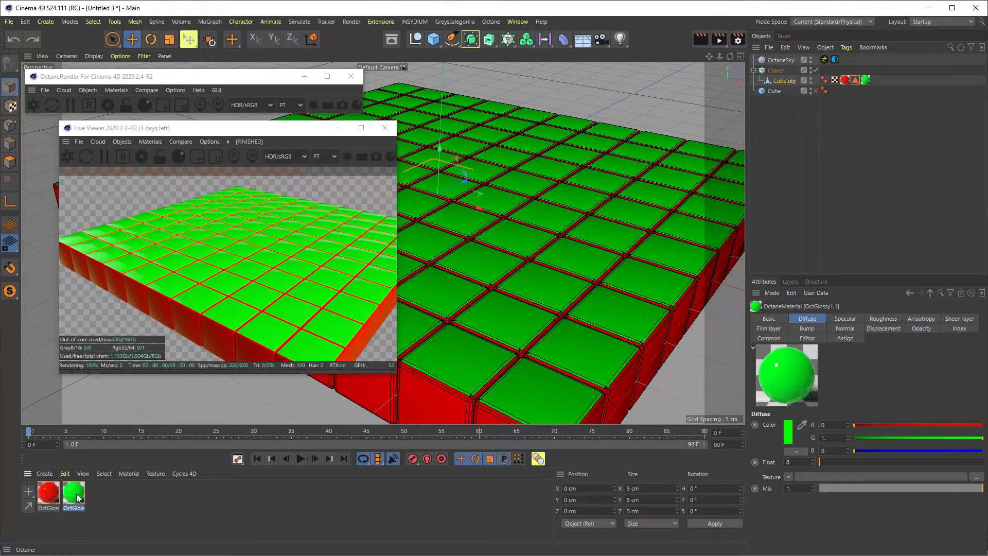
# Step: Duplicate the green OctGlossy1.1 material and display the materials as a Material List
pyautogui.moveTo(78, 495); pyautogui.dragTo(100, 507)
pyautogui.keyDown('ctrl'); pyautogui.moveTo(110, 495); pyautogui.dragTo(111, 496); pyautogui.keyUp('ctrl')
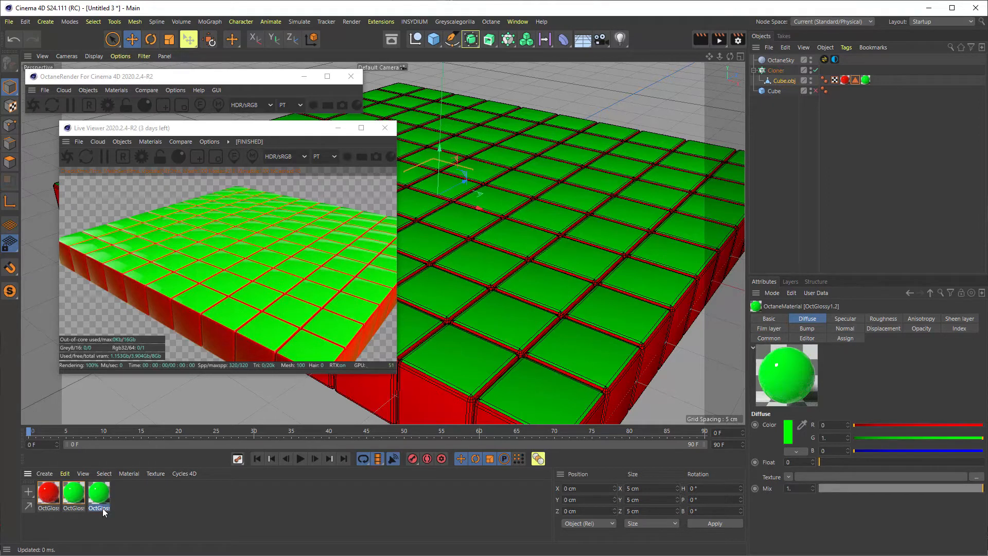
pyautogui.click(84, 473)
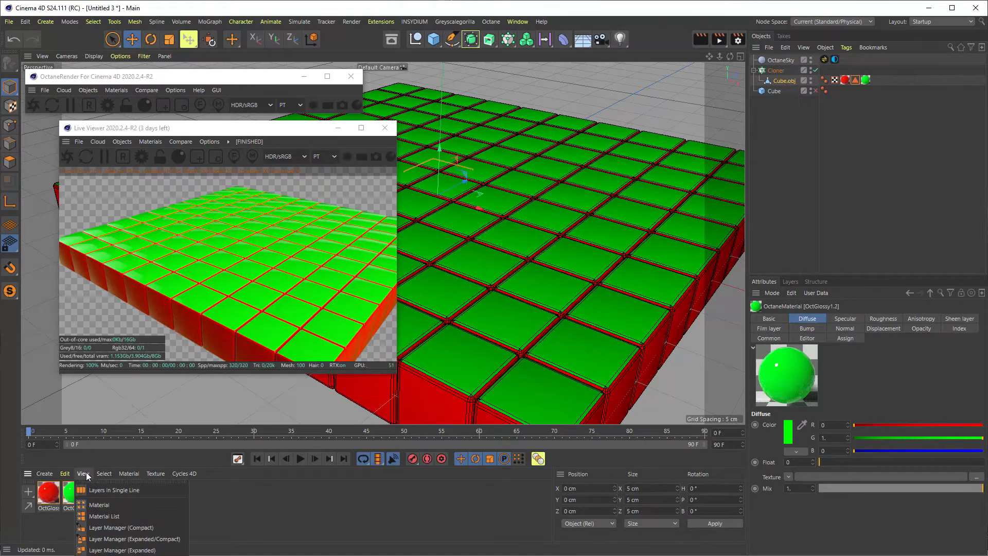
pyautogui.click(96, 517)
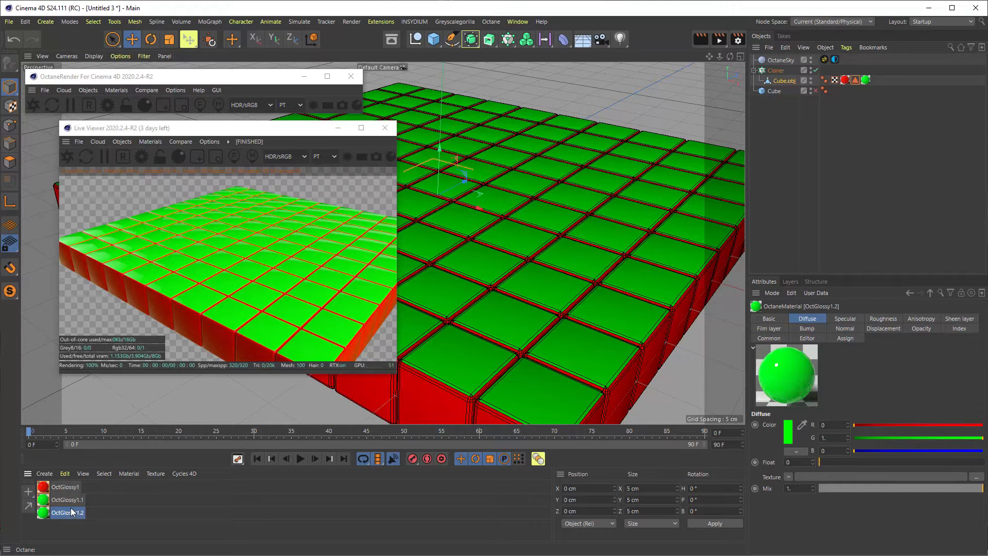
# Step: Set the diffuse color of OctGlossy1.2 to pure blue, with R 0, G 0 and B 1
pyautogui.doubleClick(43, 512)
pyautogui.moveTo(118, 475); pyautogui.dragTo(184, 212)
pyautogui.moveTo(326, 269)
pyautogui.mouseDown()
pyautogui.moveTo(415, 273)
pyautogui.moveTo(312, 257)
pyautogui.mouseUp()
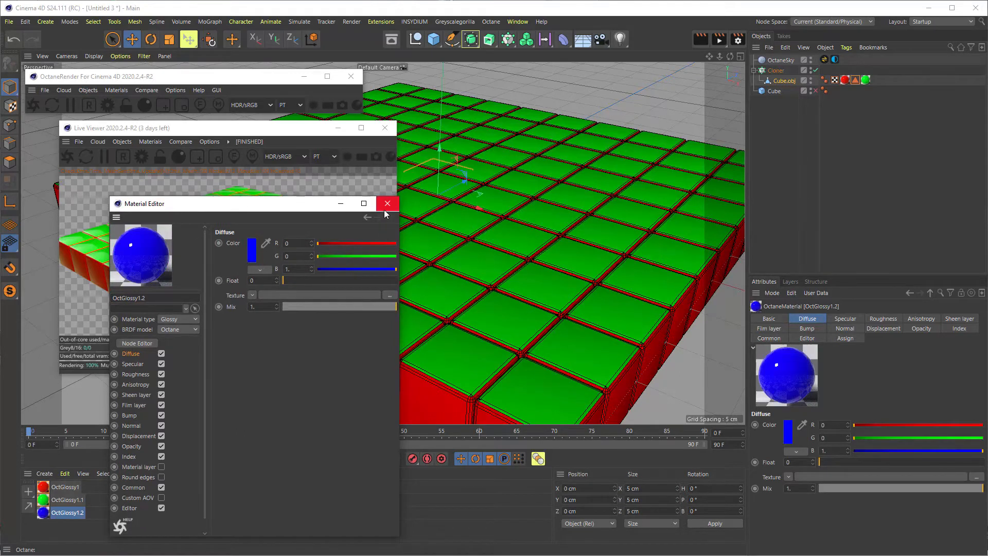
pyautogui.click(387, 204)
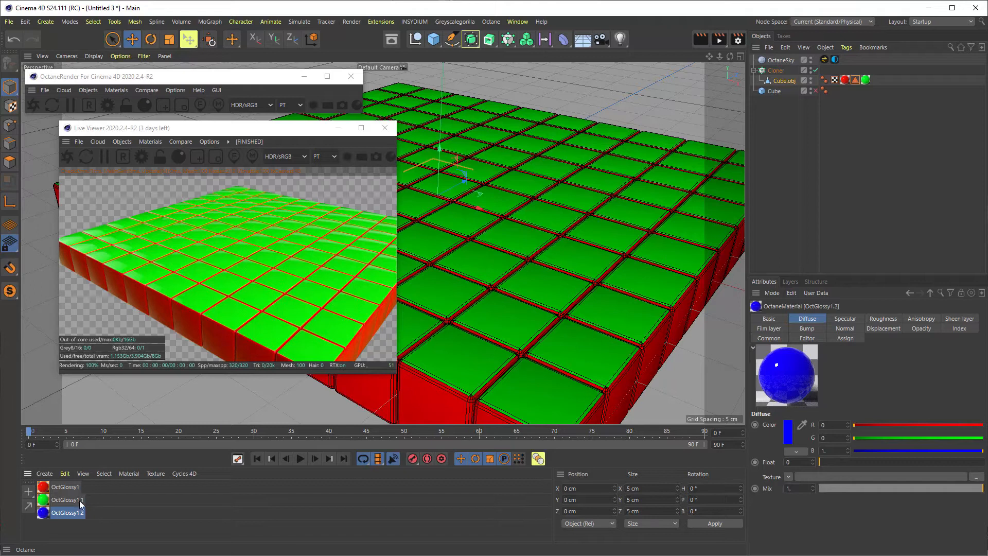
# Step: Apply the blue OctGlossy1.2 material to Cube.obj and place its tag before the red material tag
pyautogui.moveTo(62, 512); pyautogui.dragTo(806, 91)
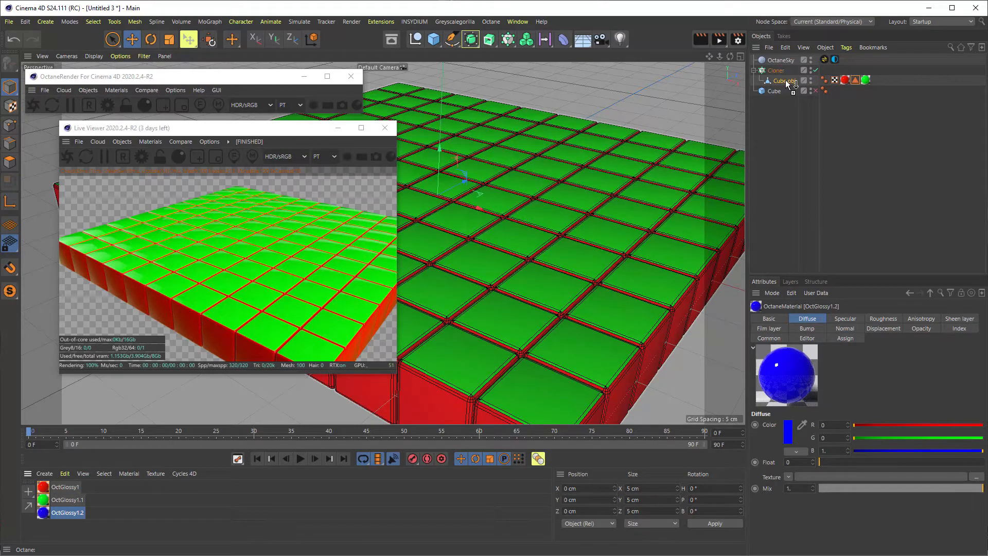
pyautogui.moveTo(787, 81); pyautogui.dragTo(786, 81)
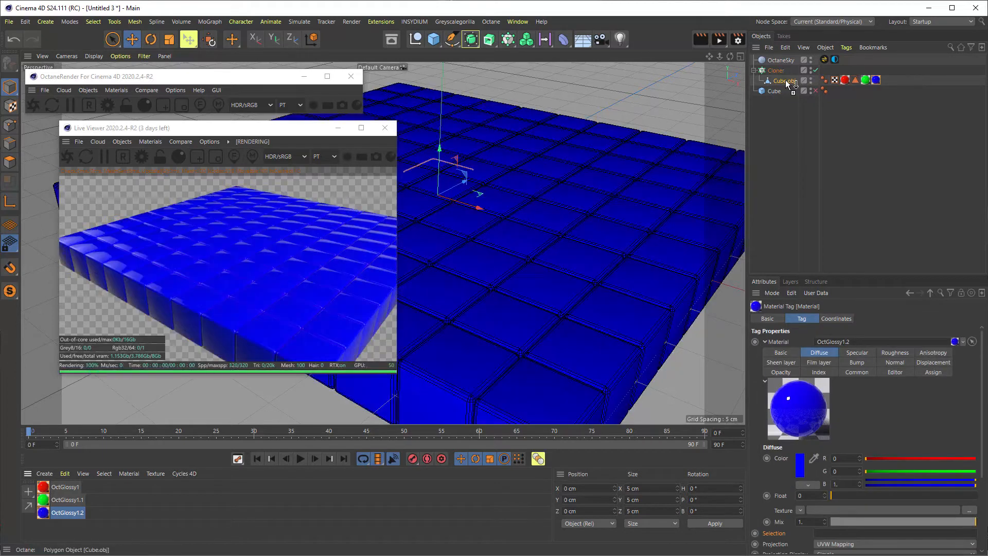
pyautogui.click(876, 81)
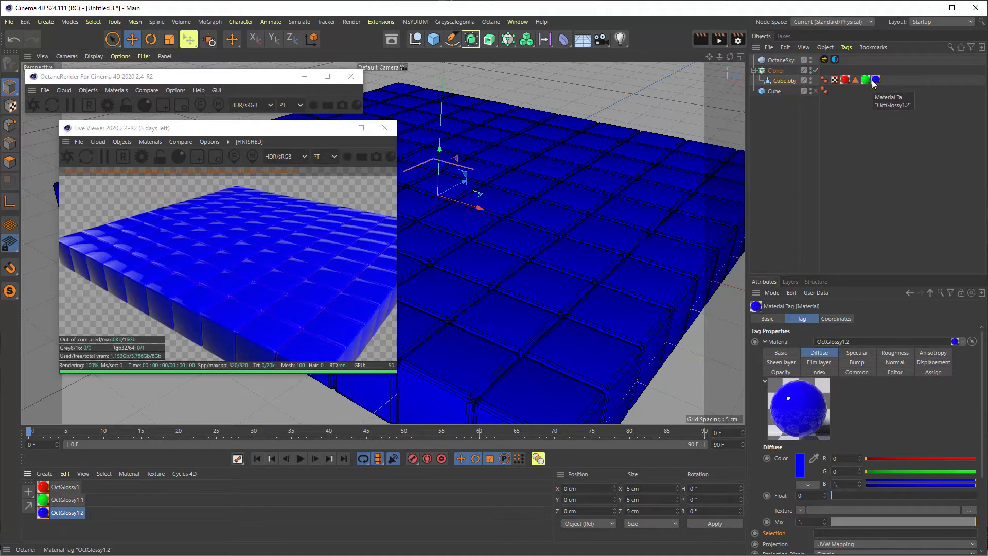
pyautogui.moveTo(878, 85); pyautogui.dragTo(844, 84)
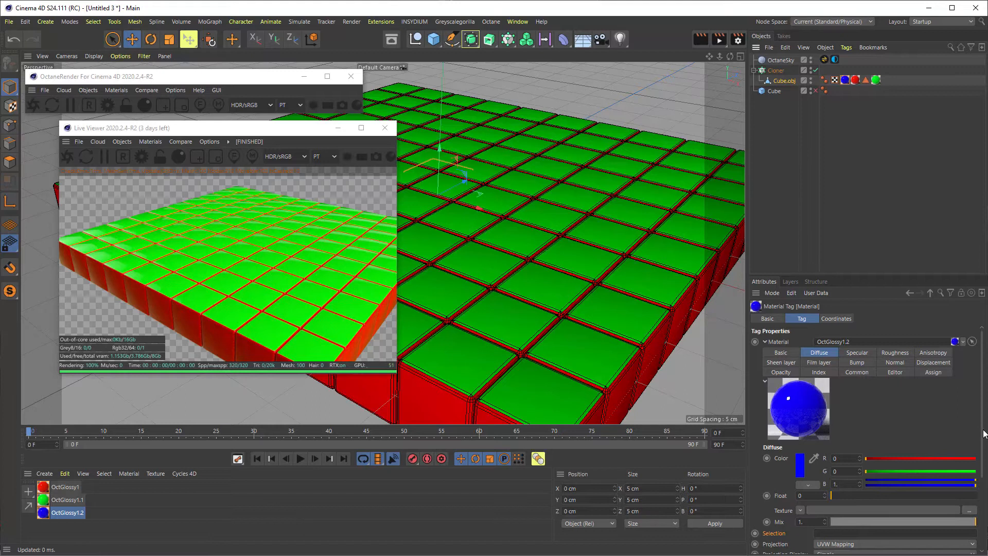
pyautogui.scroll(-3, 823, 452)
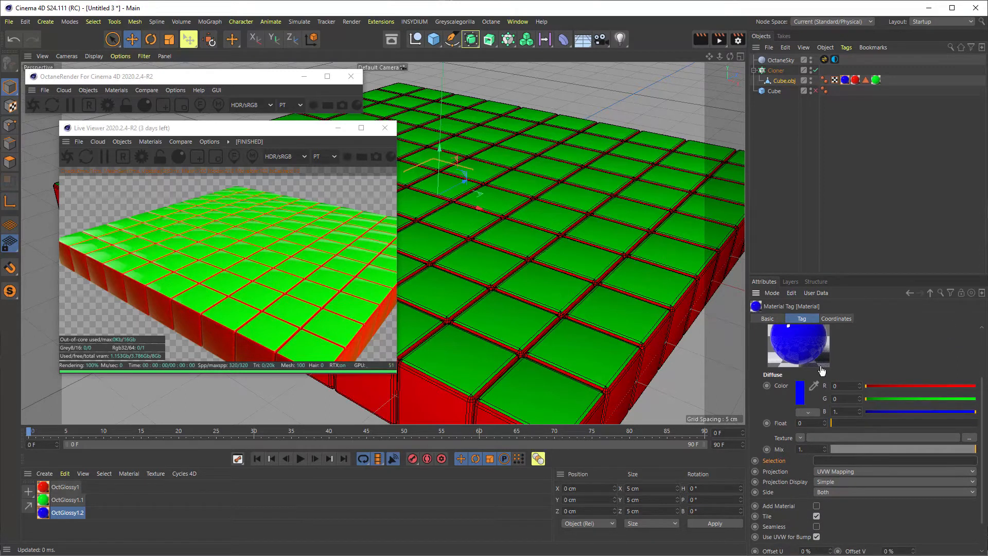
# Step: Check which polygon selection limits Cube.obj's green material tag and compare it with the name of the Polygon Selection tag
pyautogui.click(856, 80)
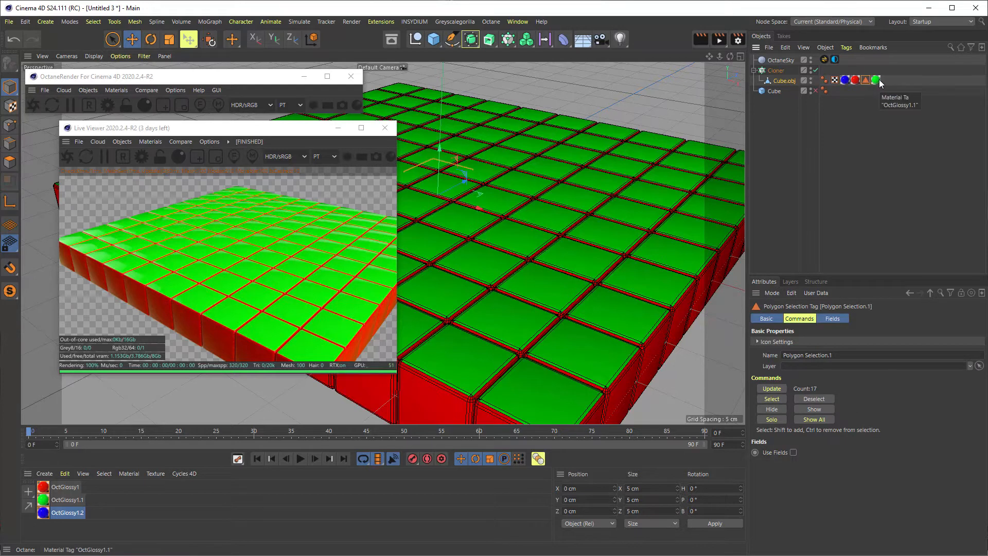
pyautogui.click(875, 81)
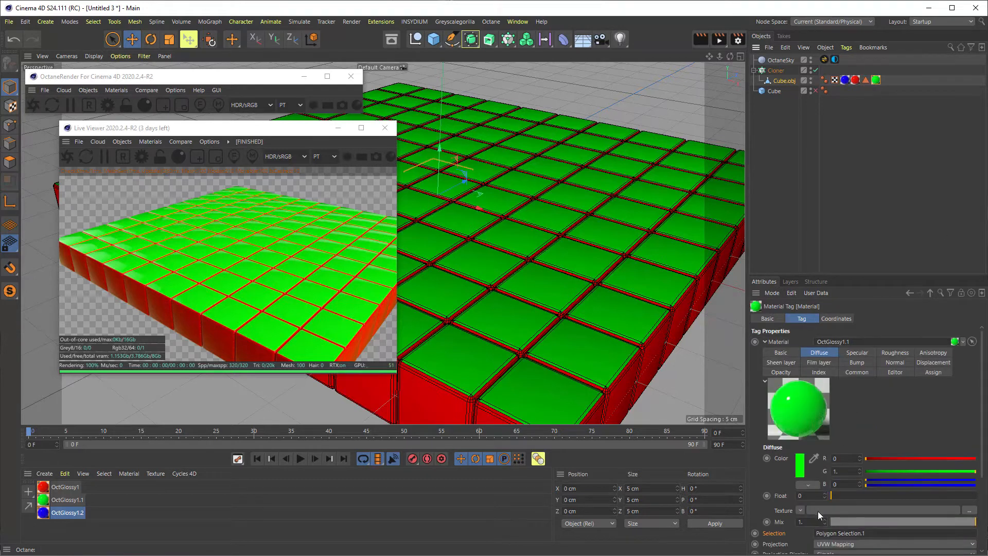
pyautogui.click(870, 536)
pyautogui.click(865, 81)
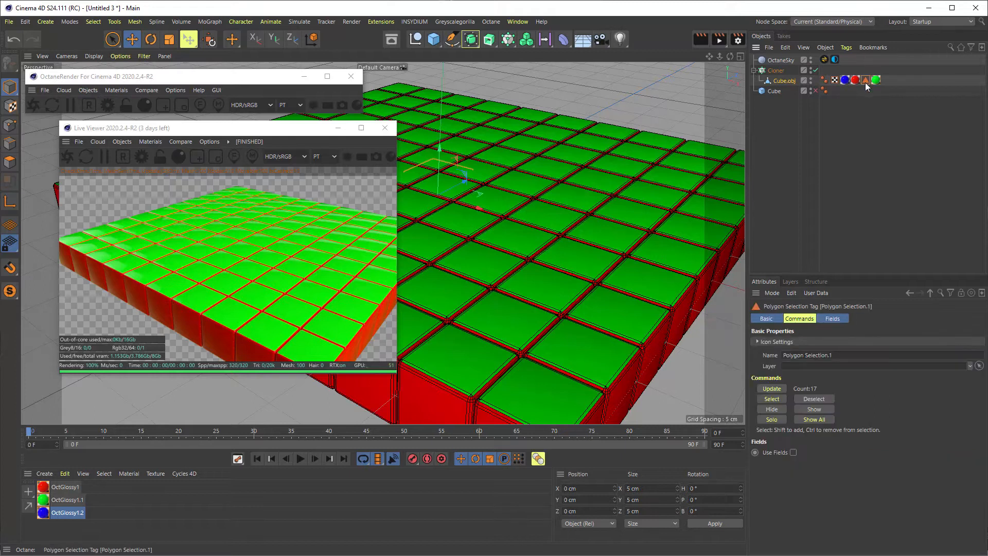
pyautogui.moveTo(846, 356); pyautogui.dragTo(765, 357)
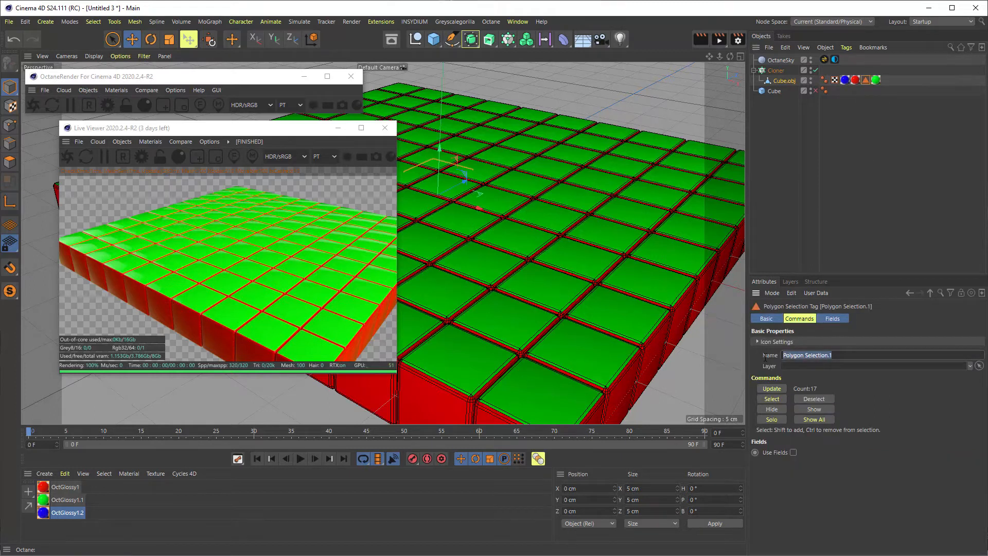
# Step: Rearrange Cube.obj's tags, trying the blue material last and between red and green, and shifting the polygon selection tag
pyautogui.moveTo(845, 80); pyautogui.dragTo(884, 81)
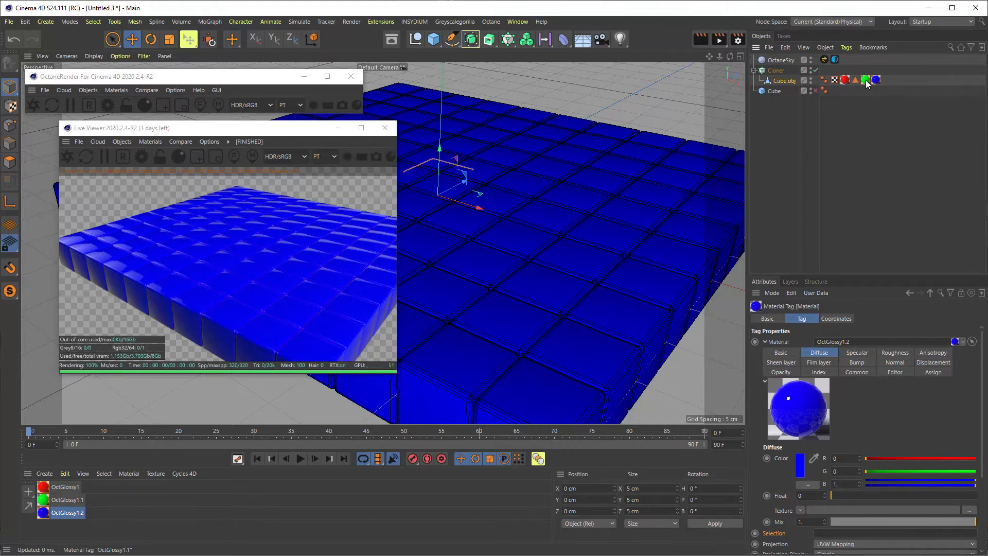
pyautogui.moveTo(892, 78)
pyautogui.mouseDown()
pyautogui.moveTo(875, 80)
pyautogui.moveTo(894, 79)
pyautogui.mouseUp()
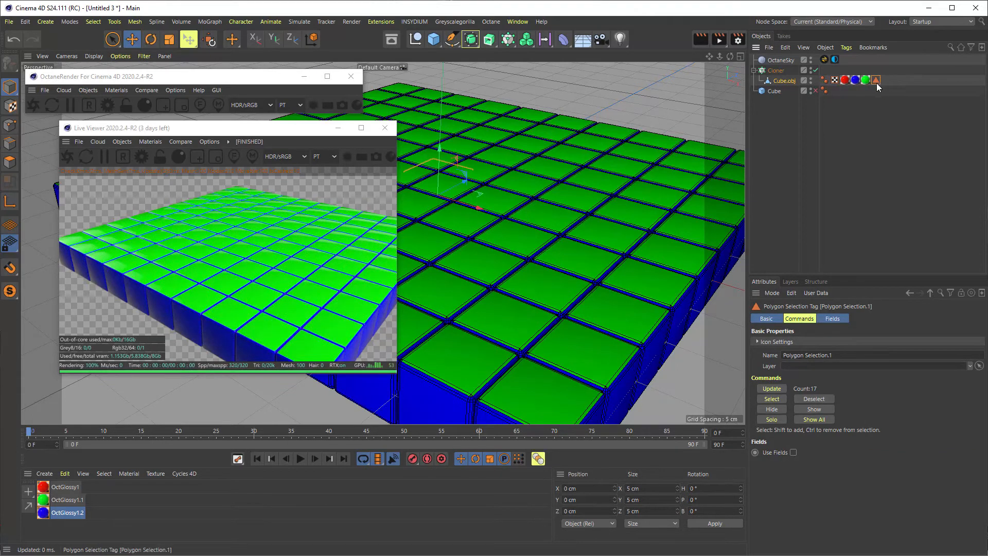
pyautogui.moveTo(876, 80); pyautogui.dragTo(841, 81)
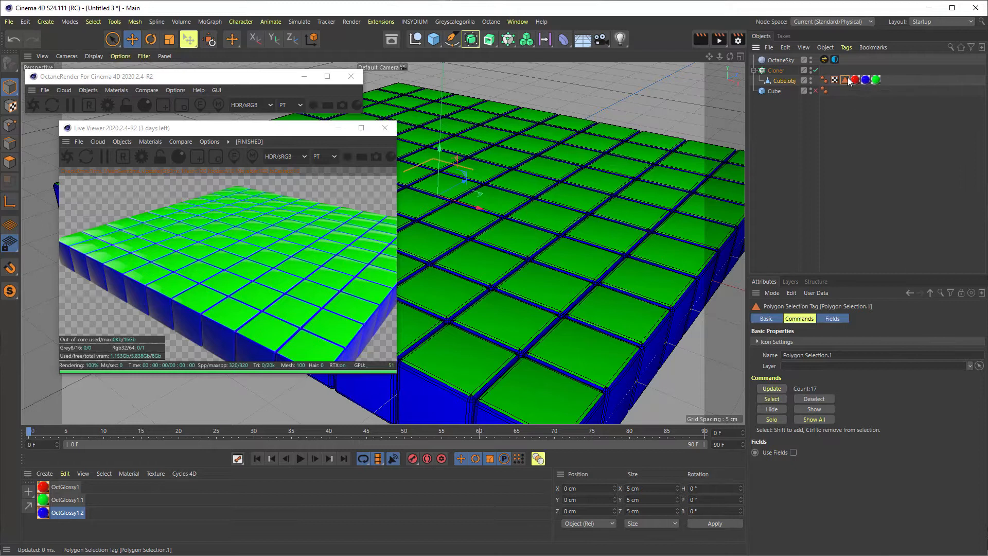
pyautogui.moveTo(885, 79); pyautogui.dragTo(874, 80)
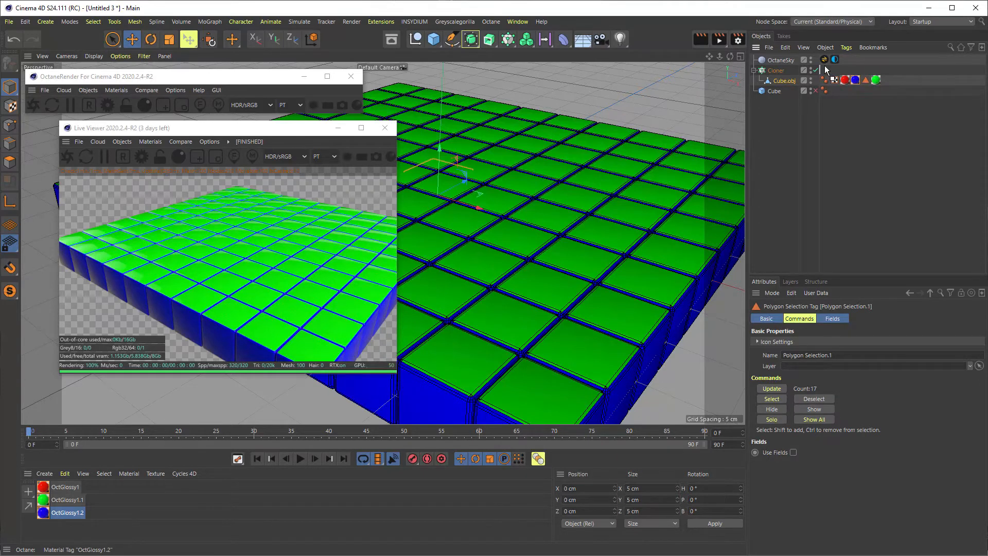
# Step: Move the blue OctGlossy1.2 tag from Cube.obj onto the Cloner and review the Cloner's object properties
pyautogui.moveTo(824, 68); pyautogui.dragTo(824, 68)
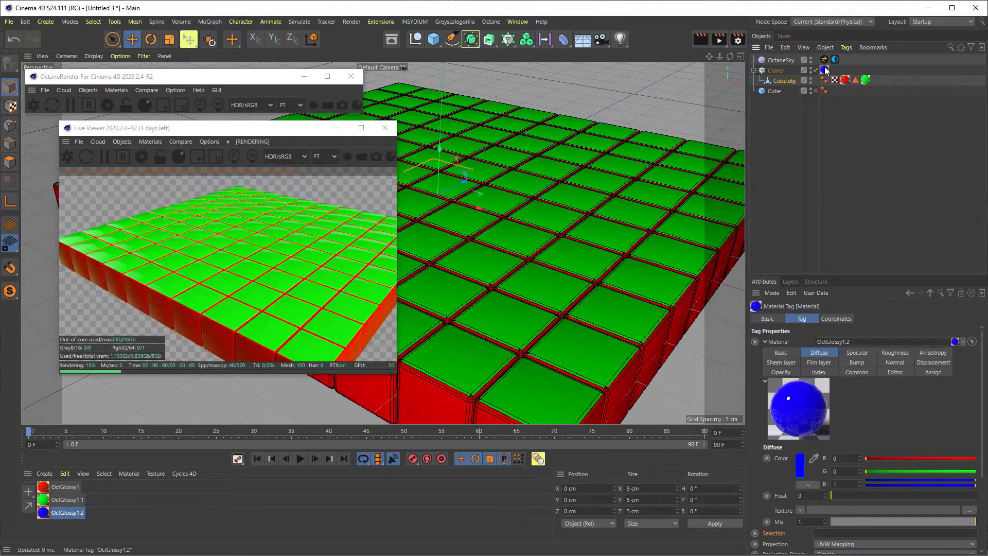
pyautogui.click(778, 71)
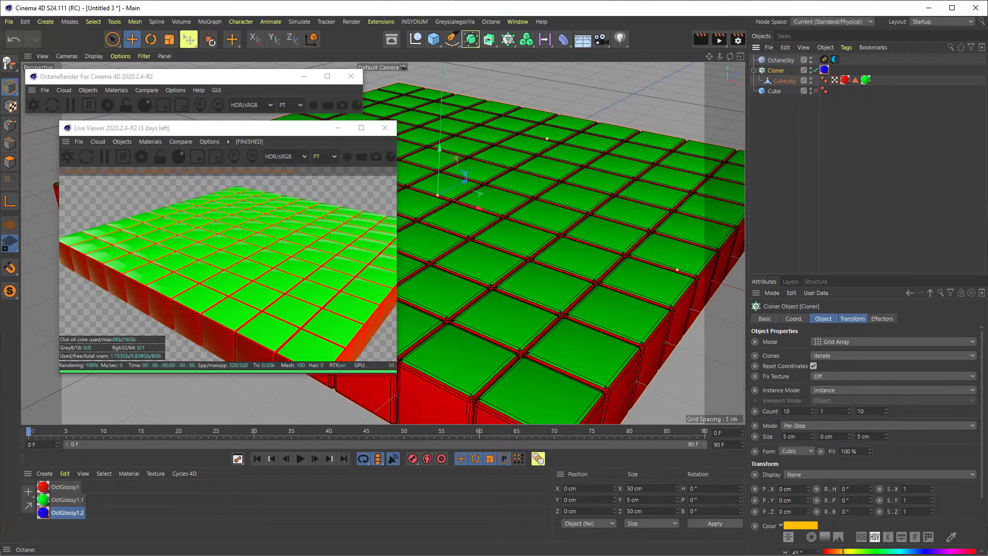
pyautogui.click(824, 69)
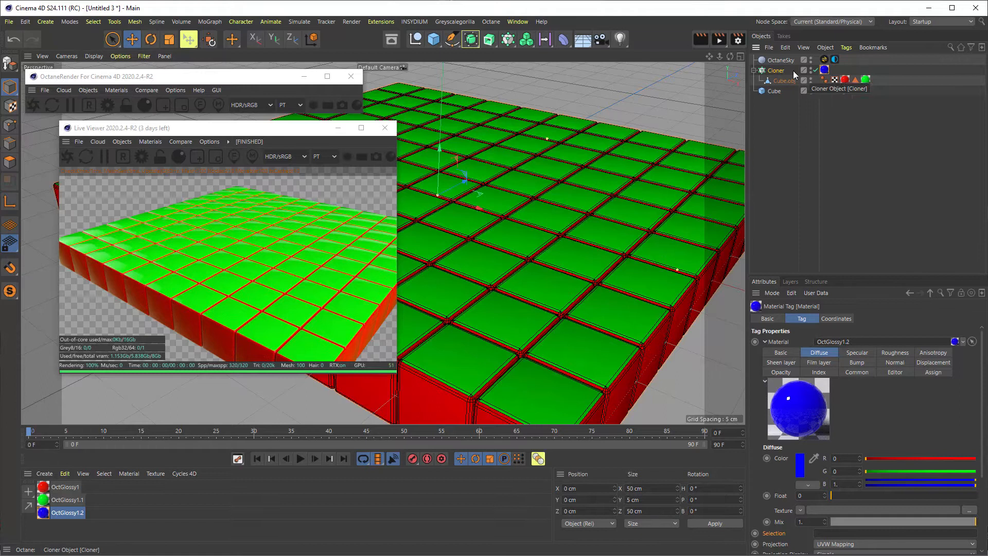
pyautogui.click(777, 72)
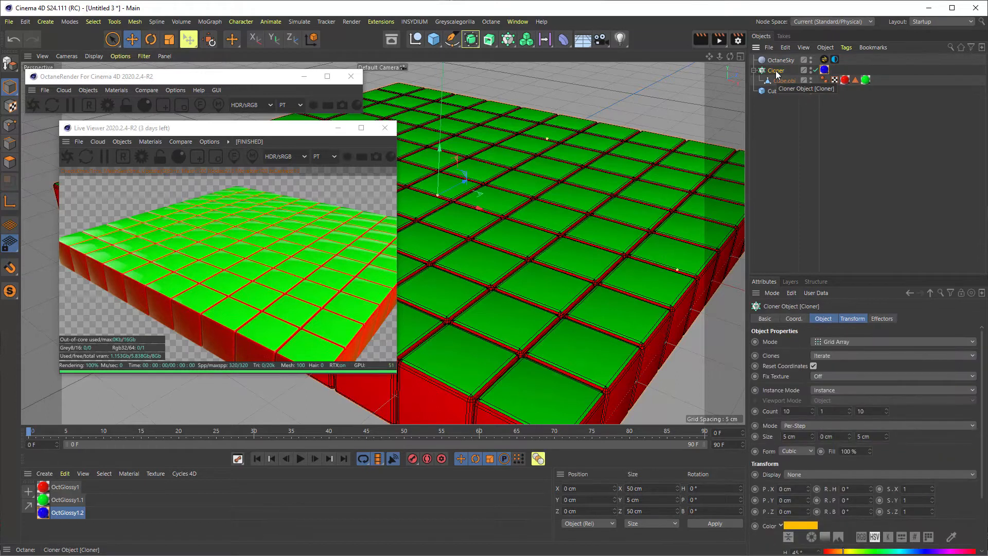
# Step: Set the Cloner's Fix Texture option to Straight
pyautogui.rightClick(801, 357)
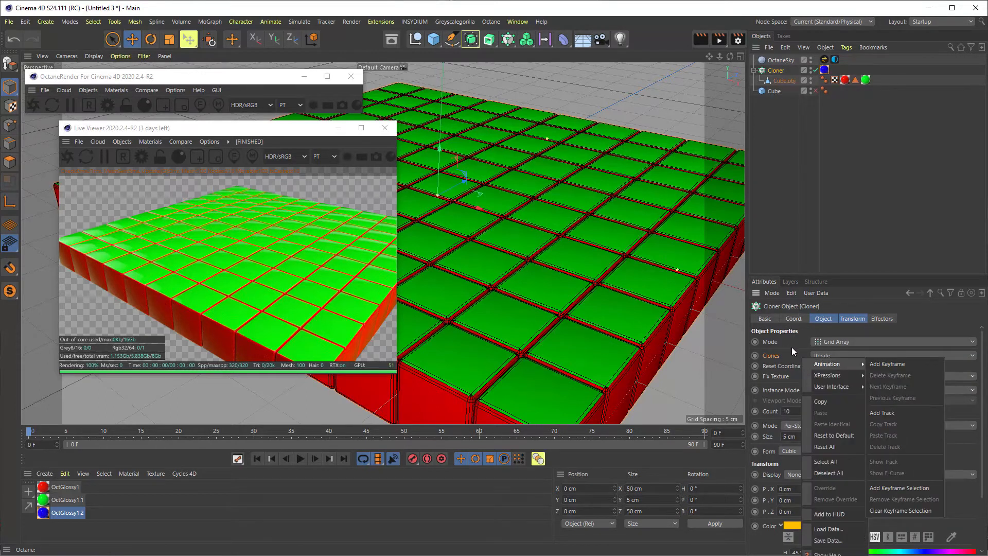
pyautogui.click(792, 364)
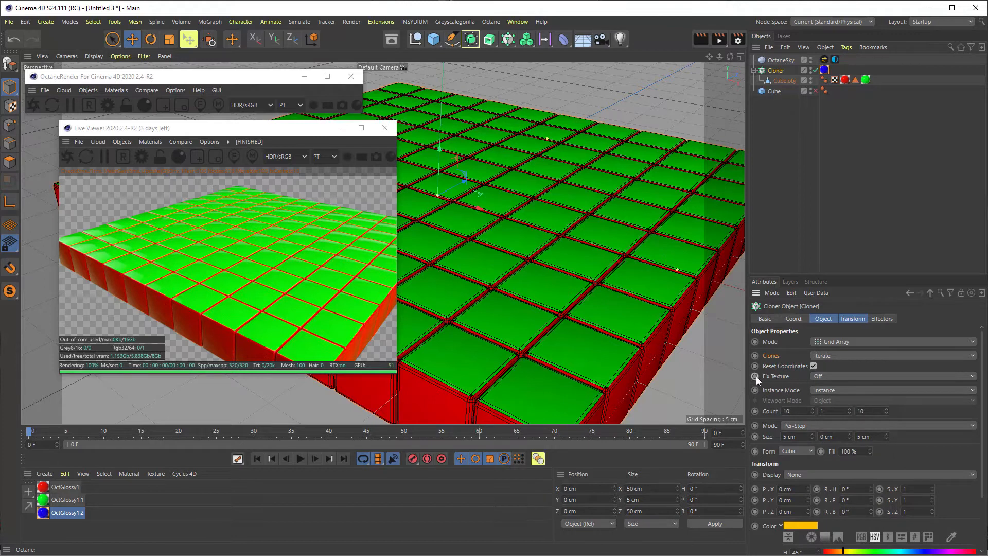
pyautogui.click(835, 376)
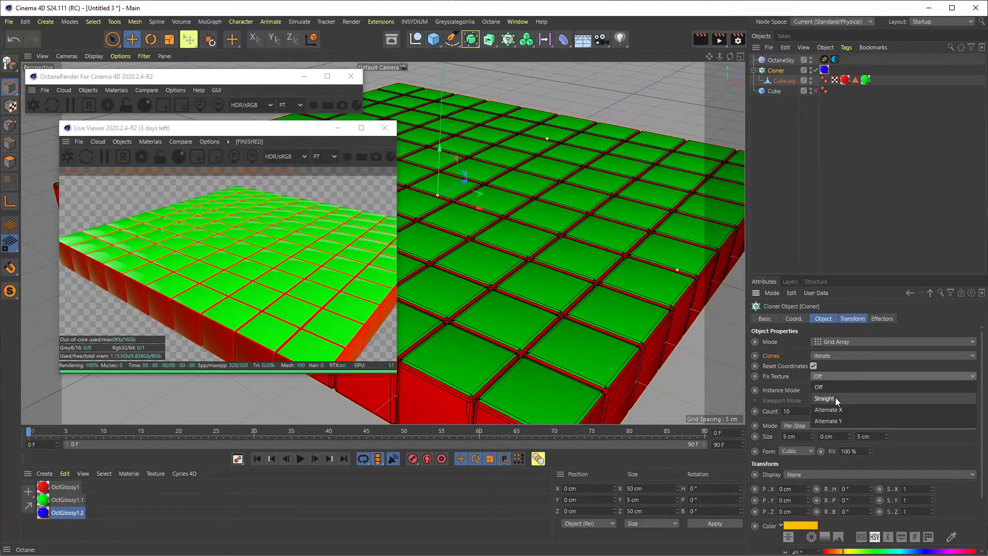
pyautogui.click(835, 397)
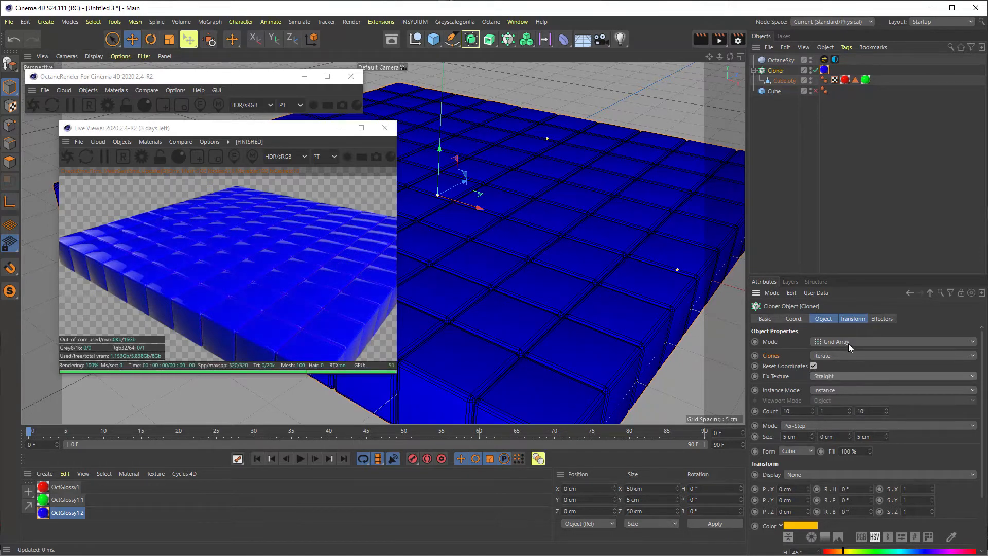
# Step: Try the Fix Texture options Alternate X and Alternate Y on the Cloner, ending on Alternate X
pyautogui.click(844, 375)
pyautogui.click(842, 410)
pyautogui.click(846, 377)
pyautogui.click(846, 420)
pyautogui.click(847, 379)
pyautogui.click(849, 410)
# Step: Add the green OctGlossy1.1 material to the Cloner and test Fix Texture with Alternate Y, Straight, Off and Alternate X
pyautogui.moveTo(45, 503)
pyautogui.mouseDown()
pyautogui.moveTo(925, 58)
pyautogui.moveTo(770, 77)
pyautogui.moveTo(780, 74)
pyautogui.mouseUp()
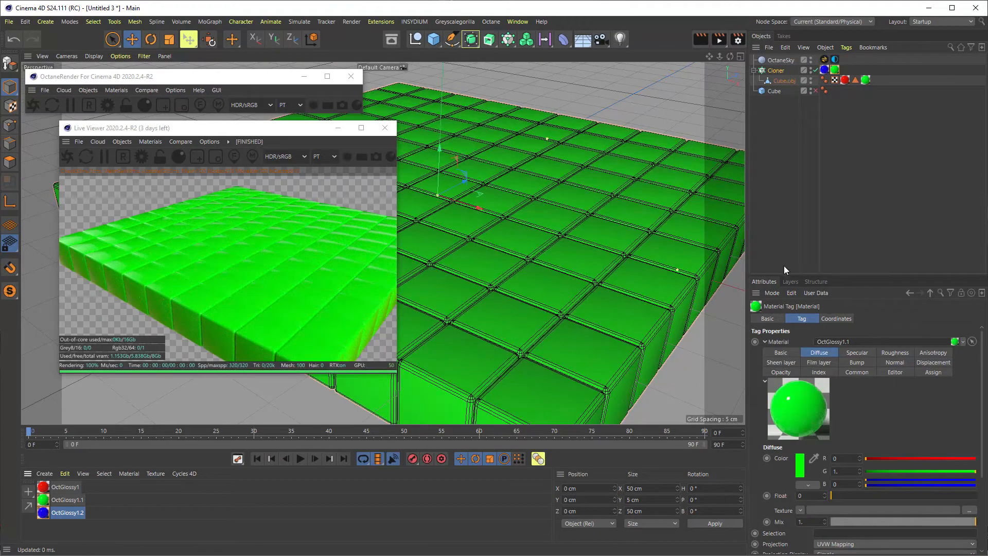
pyautogui.click(776, 70)
pyautogui.click(835, 371)
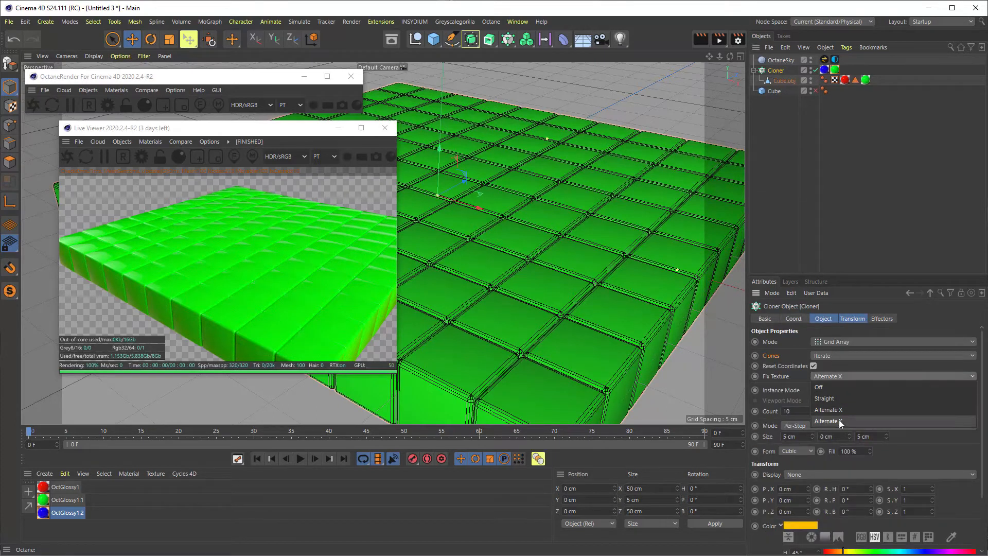
pyautogui.click(844, 422)
pyautogui.click(844, 374)
pyautogui.click(847, 394)
pyautogui.click(836, 379)
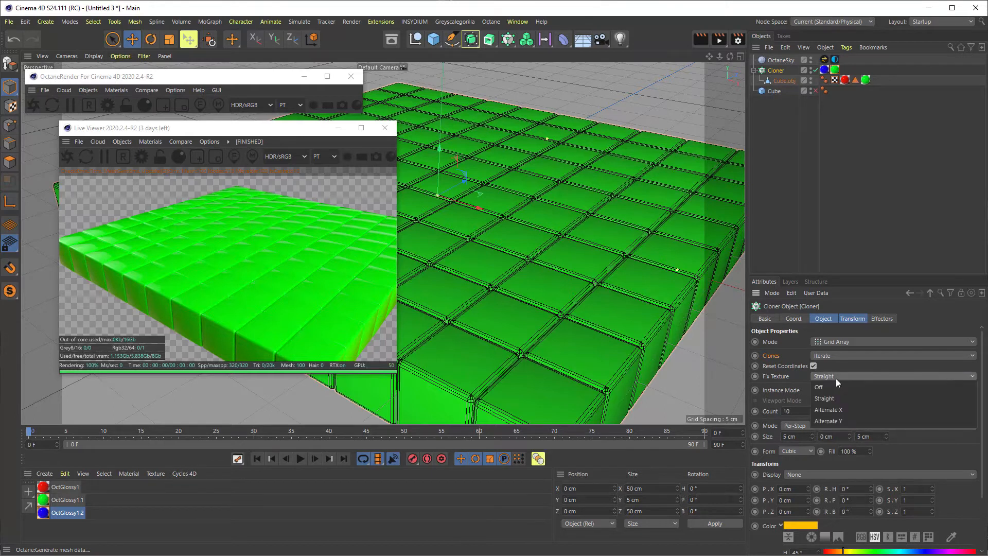
pyautogui.click(836, 386)
pyautogui.click(841, 374)
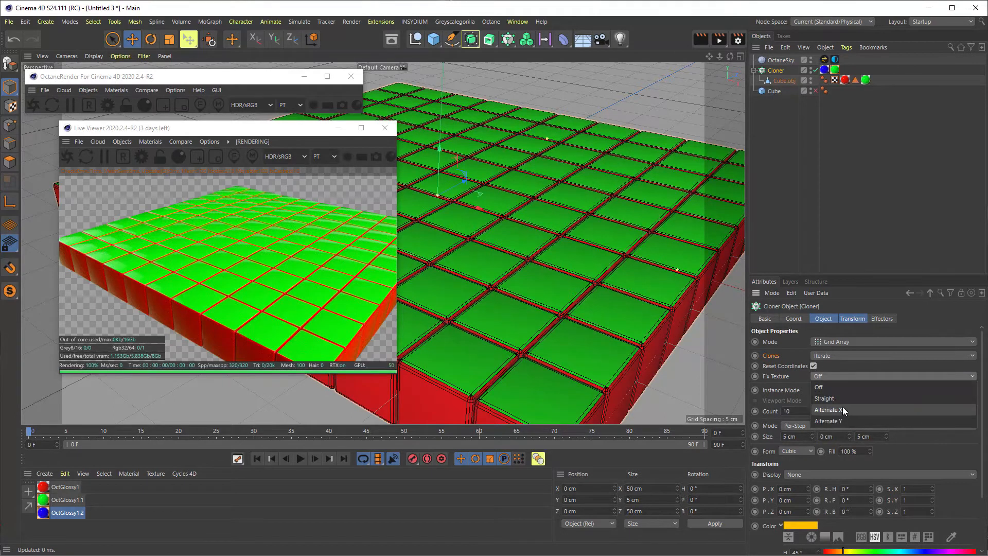
pyautogui.click(842, 407)
# Step: Try Render Instance and the remaining alternative as the Cloner's Instance Mode, and set it back to Instance
pyautogui.click(835, 390)
pyautogui.click(834, 410)
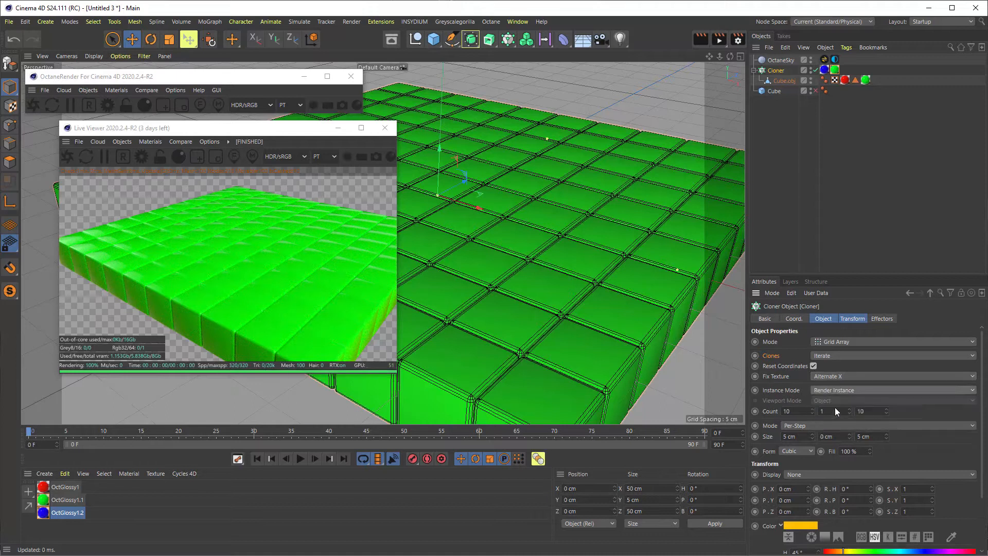
pyautogui.click(835, 388)
pyautogui.click(839, 423)
pyautogui.click(840, 391)
pyautogui.click(841, 400)
# Step: Switch the Cloner's Fix Texture to Off and back to Straight
pyautogui.click(836, 375)
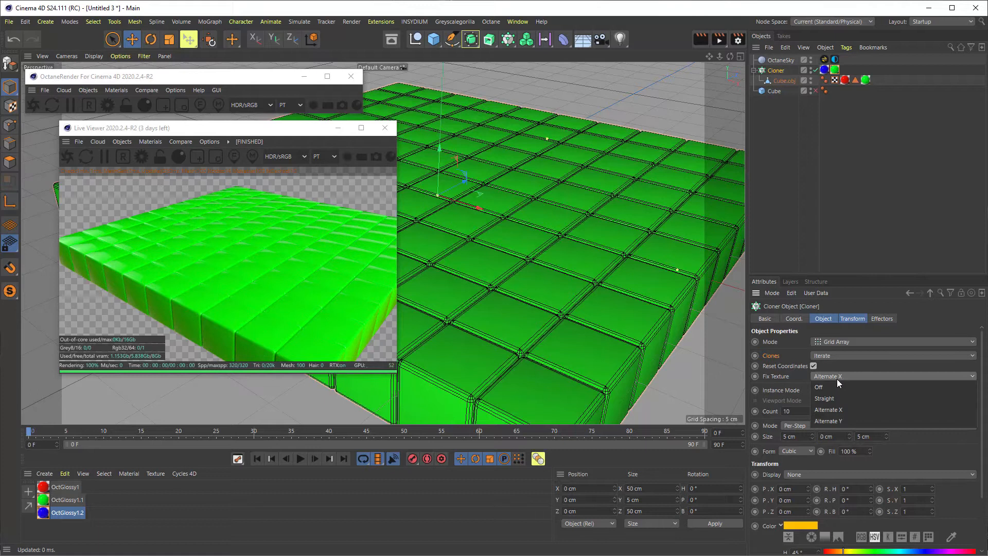
pyautogui.click(837, 382)
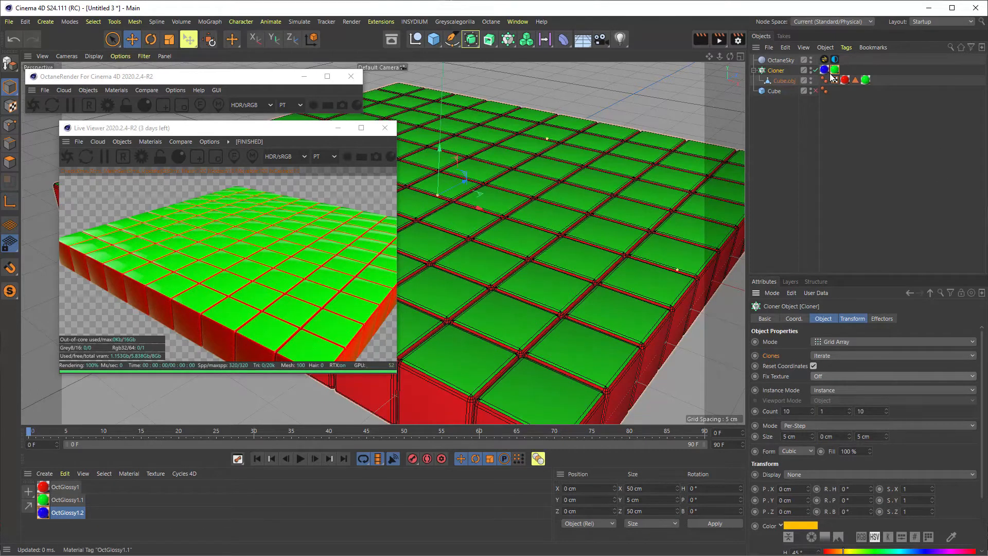
pyautogui.click(823, 376)
pyautogui.click(826, 399)
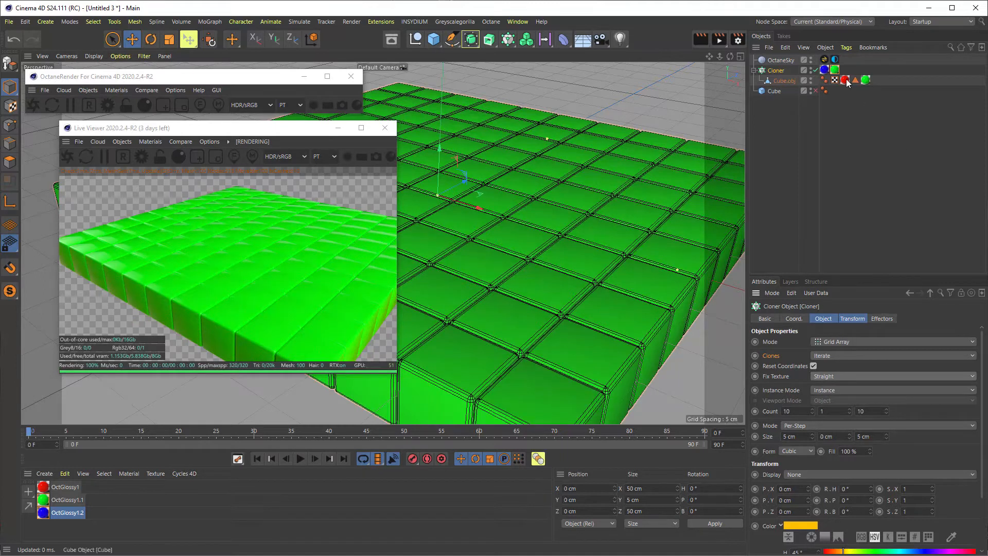
# Step: Place the Cloner's blue material tag after the green one and delete the green OctGlossy1.1 tag from the Cloner
pyautogui.click(825, 69)
pyautogui.moveTo(834, 74); pyautogui.dragTo(844, 75)
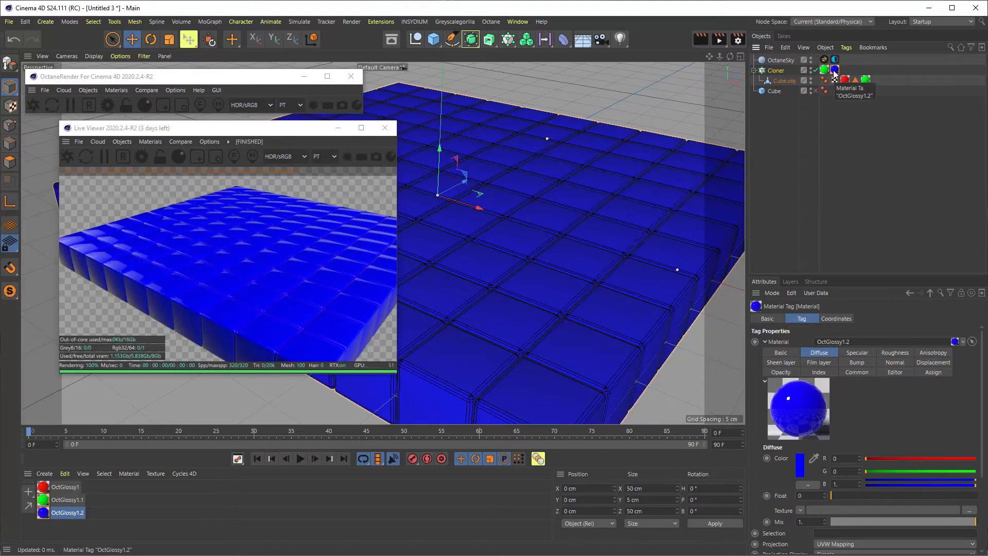
pyautogui.click(824, 70)
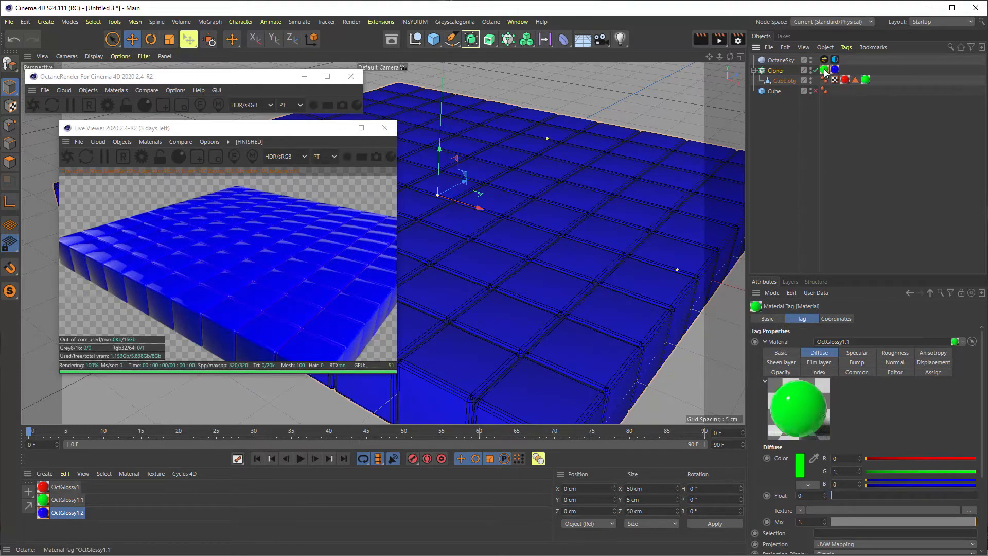
pyautogui.press('Delete')
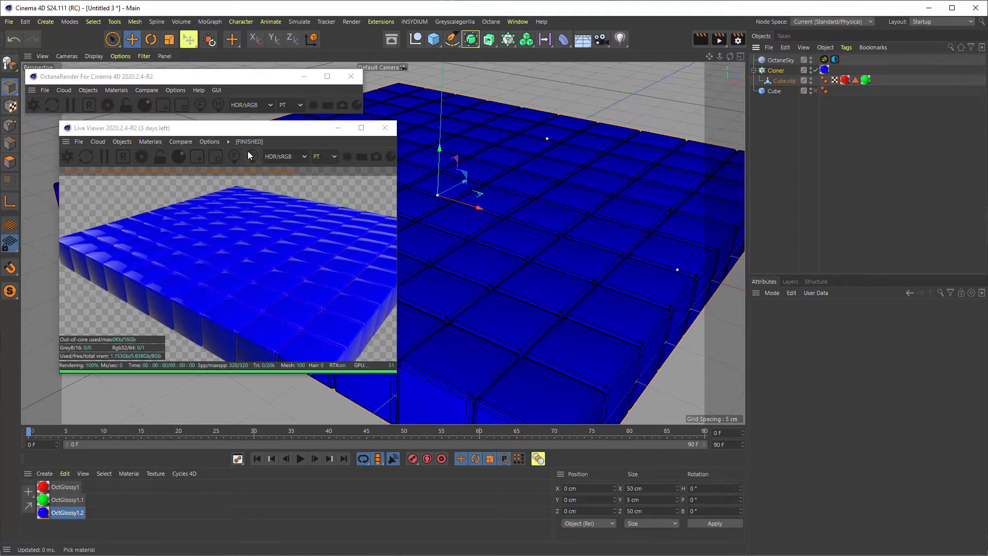
# Step: Open the blue OctGlossy1.2 material in the Material Editor and arrange the editor beside the Live Viewer
pyautogui.moveTo(248, 133); pyautogui.dragTo(218, 119)
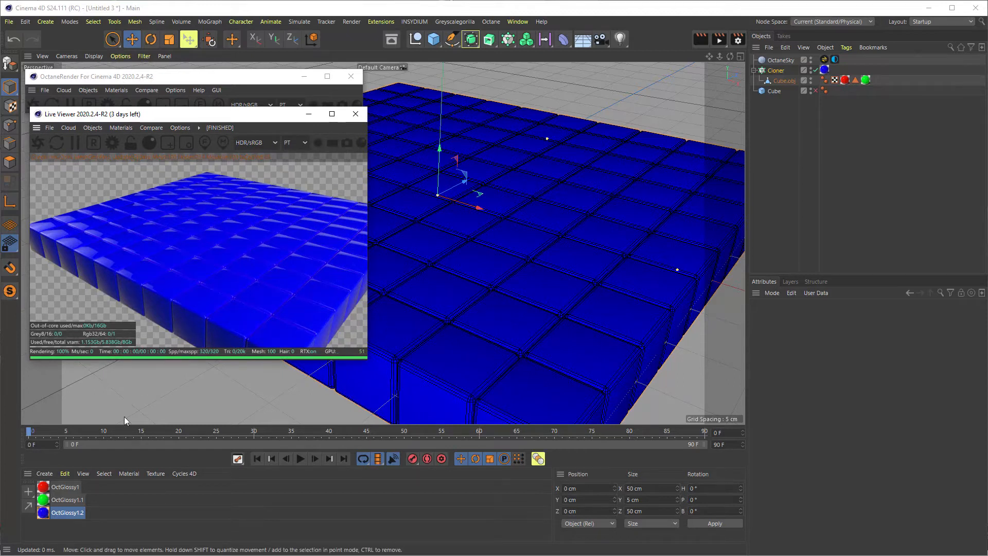
pyautogui.doubleClick(61, 515)
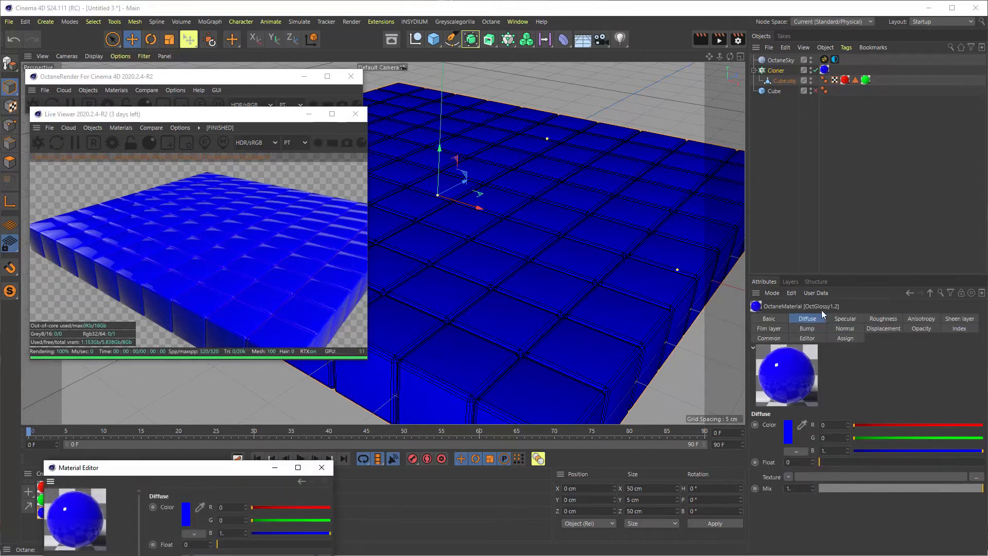
pyautogui.moveTo(253, 465); pyautogui.dragTo(450, 125)
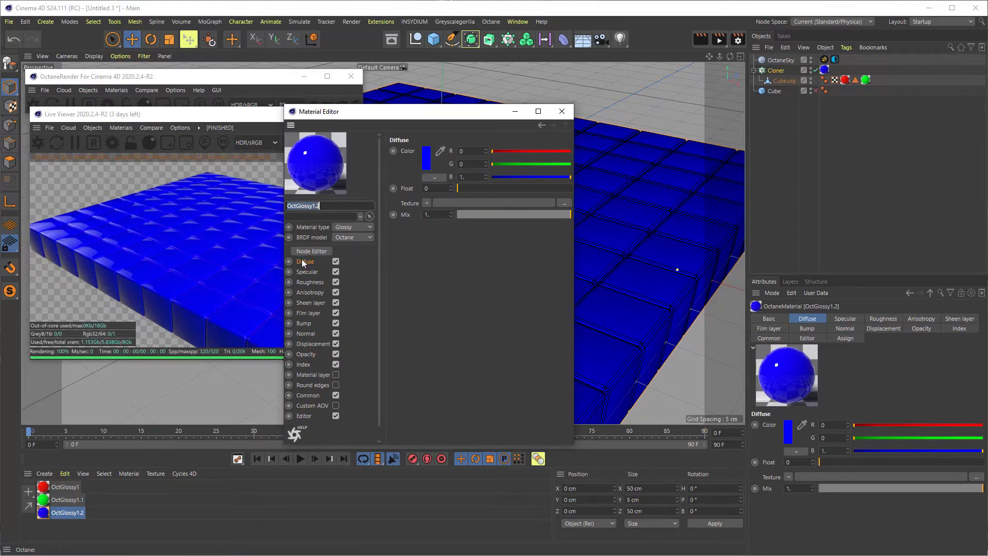
pyautogui.click(426, 203)
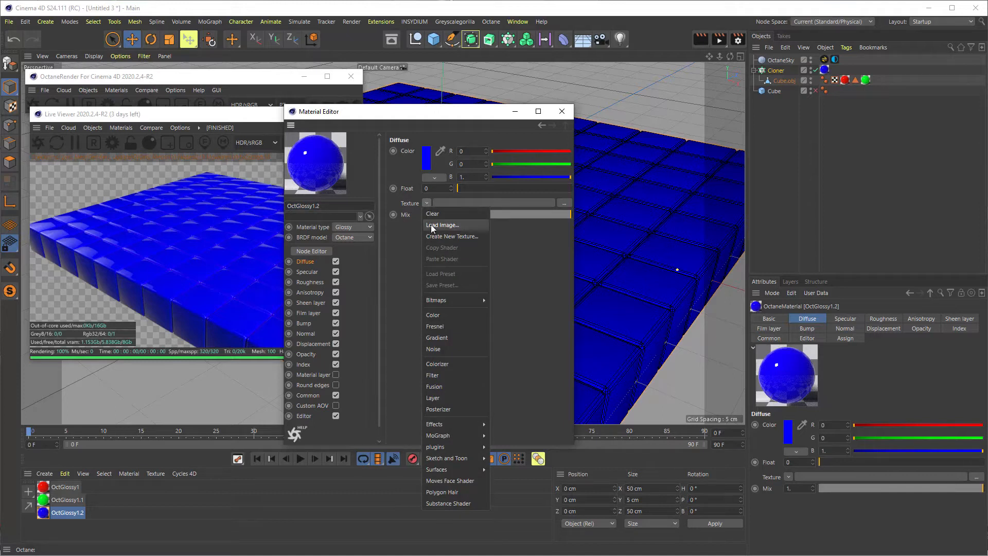
pyautogui.click(431, 225)
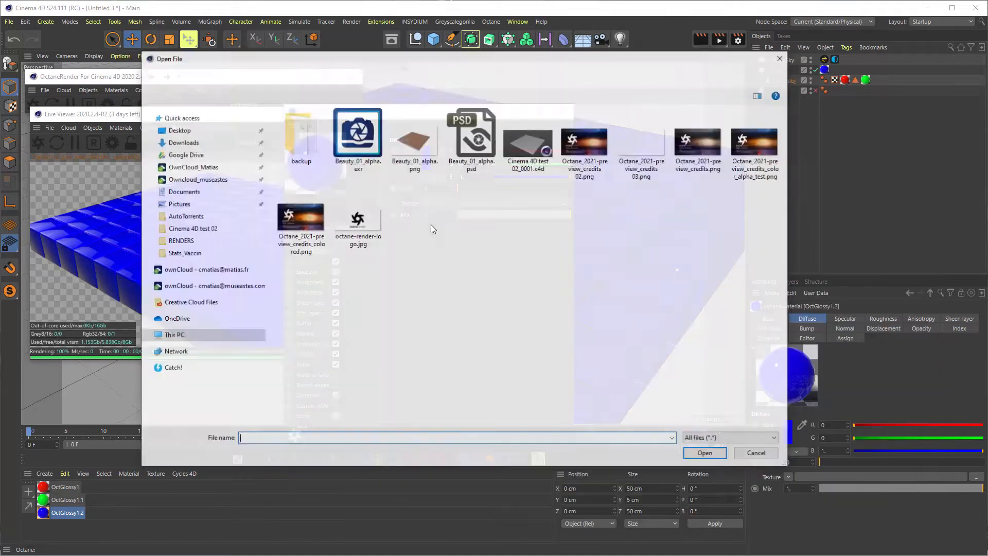
pyautogui.click(782, 57)
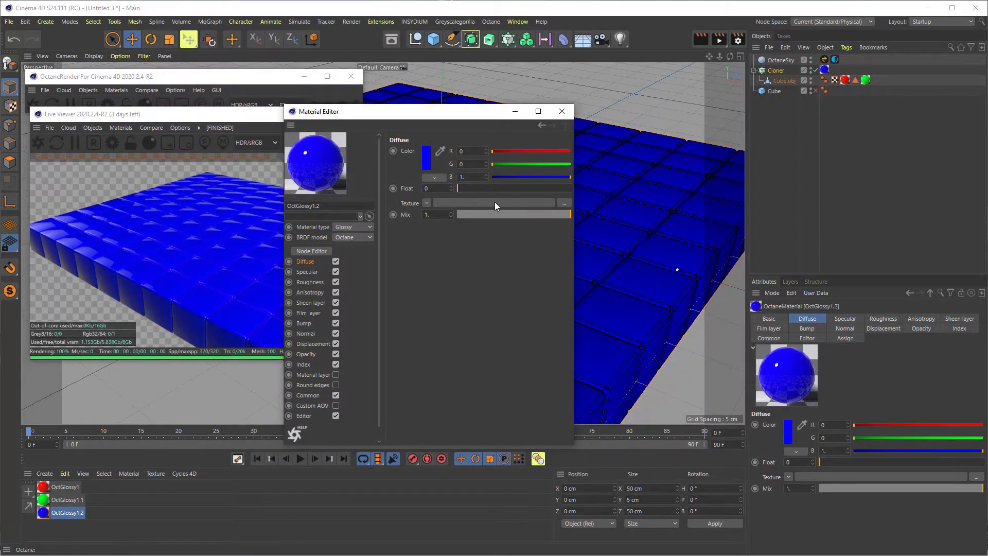
# Step: Load Octane_2021-preview_credits 03.png as OctGlossy1.2's Diffuse texture without copying it to the project, and move the Material Editor clear of the grid
pyautogui.click(565, 204)
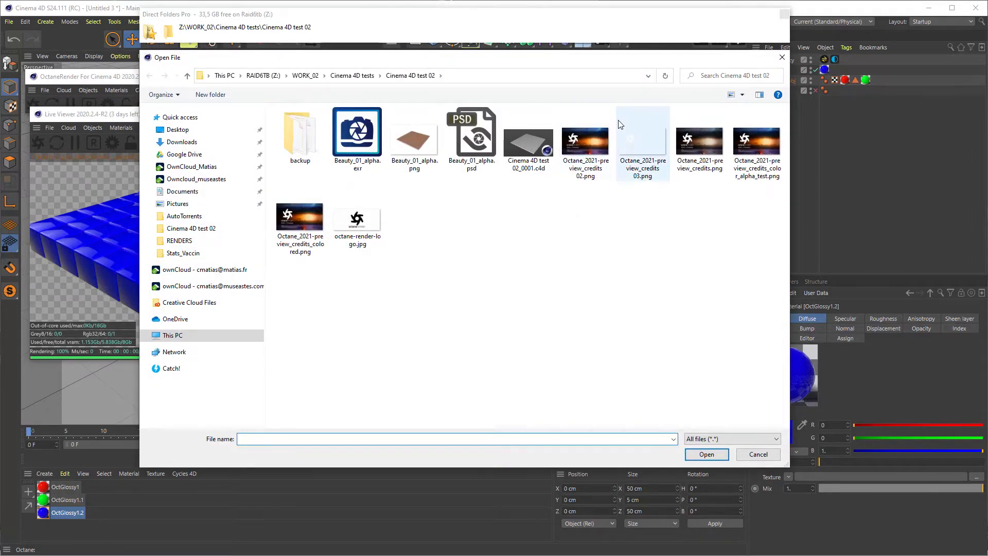
pyautogui.doubleClick(648, 141)
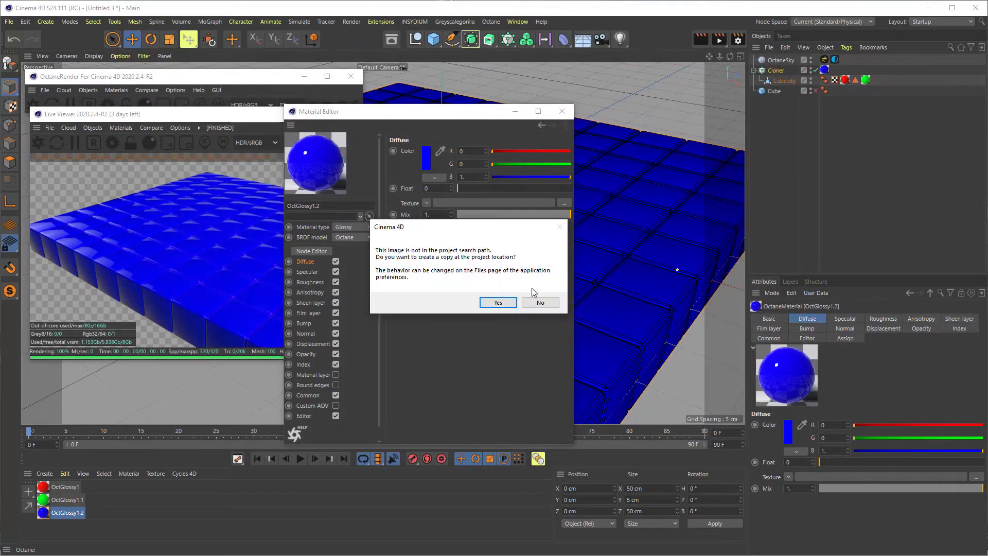
pyautogui.click(535, 302)
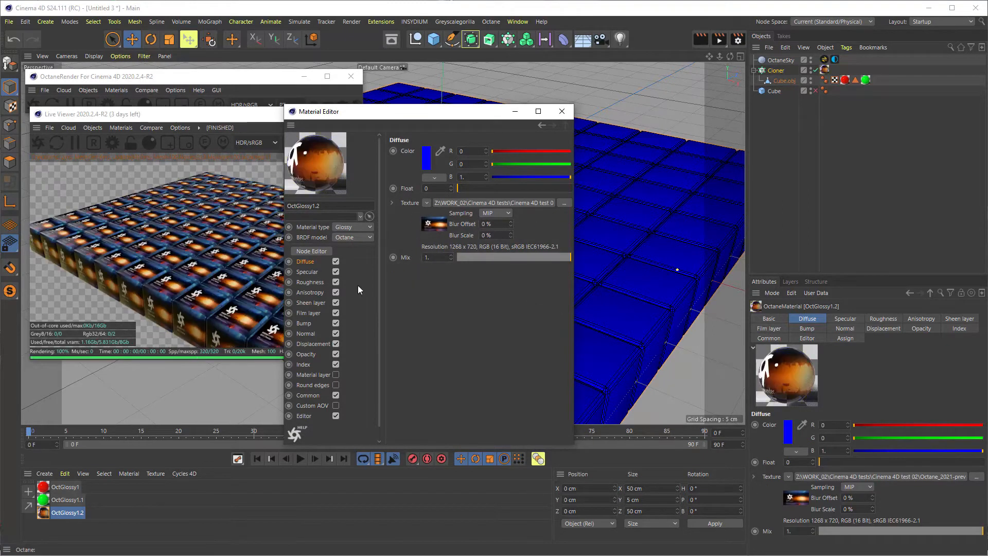
pyautogui.moveTo(444, 116); pyautogui.dragTo(295, 148)
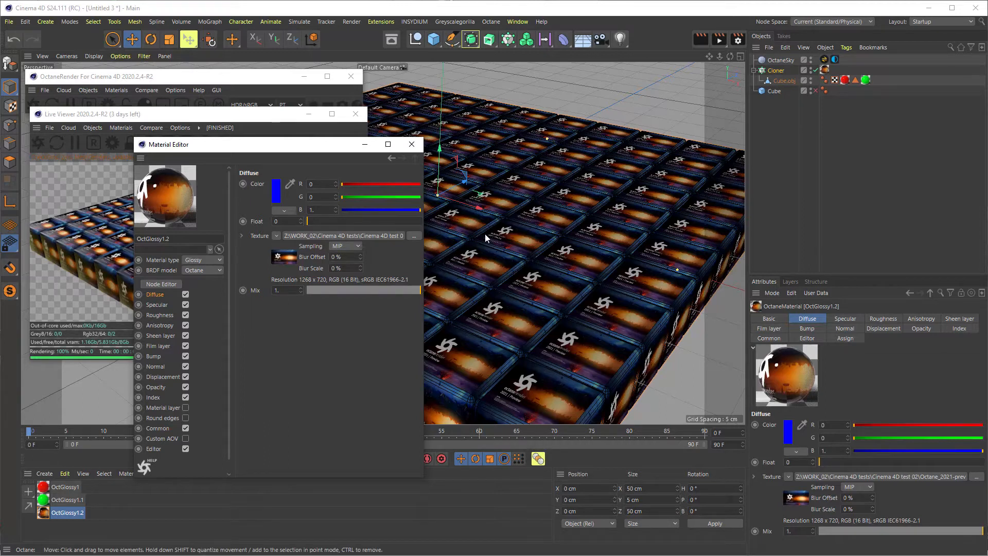
# Step: Try placing the green OctGlossy1.1 material on the Cloner after the textured one, and delete that green tag again
pyautogui.click(775, 71)
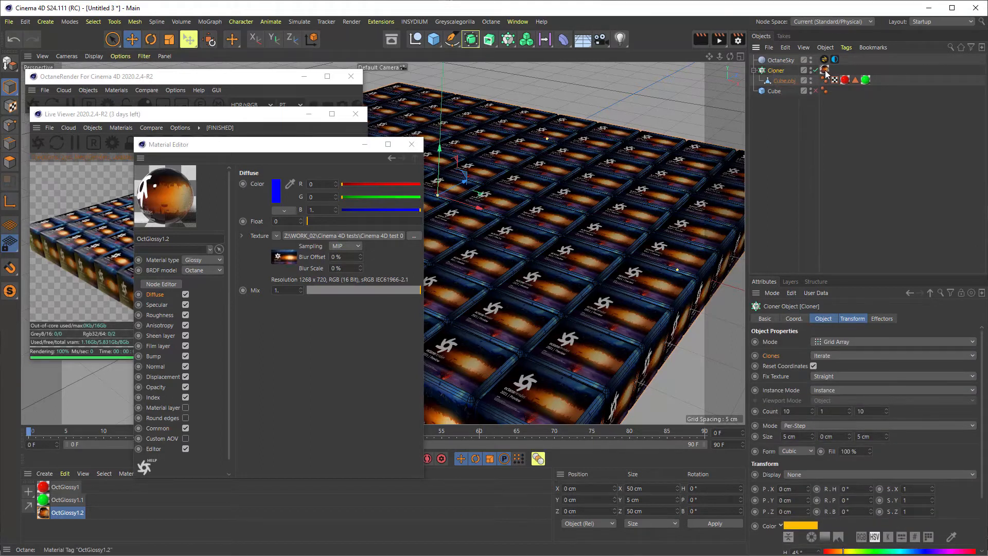
pyautogui.moveTo(58, 501)
pyautogui.mouseDown()
pyautogui.moveTo(843, 70)
pyautogui.moveTo(761, 73)
pyautogui.moveTo(772, 69)
pyautogui.mouseUp()
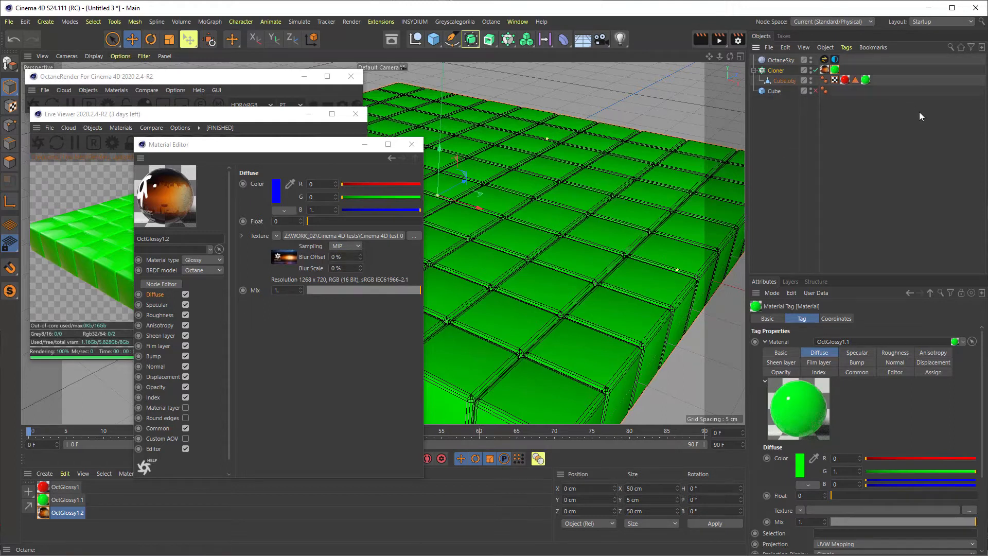
pyautogui.press('Delete')
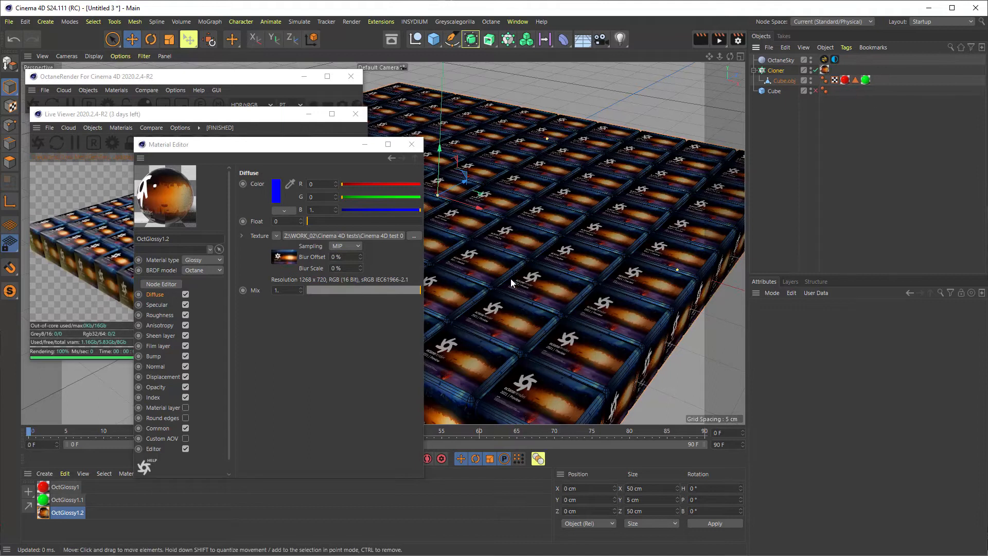
# Step: Inspect the textured clones up close, try Render Instance as the Cloner's Instance Mode, and set it back to Instance
pyautogui.click(222, 121)
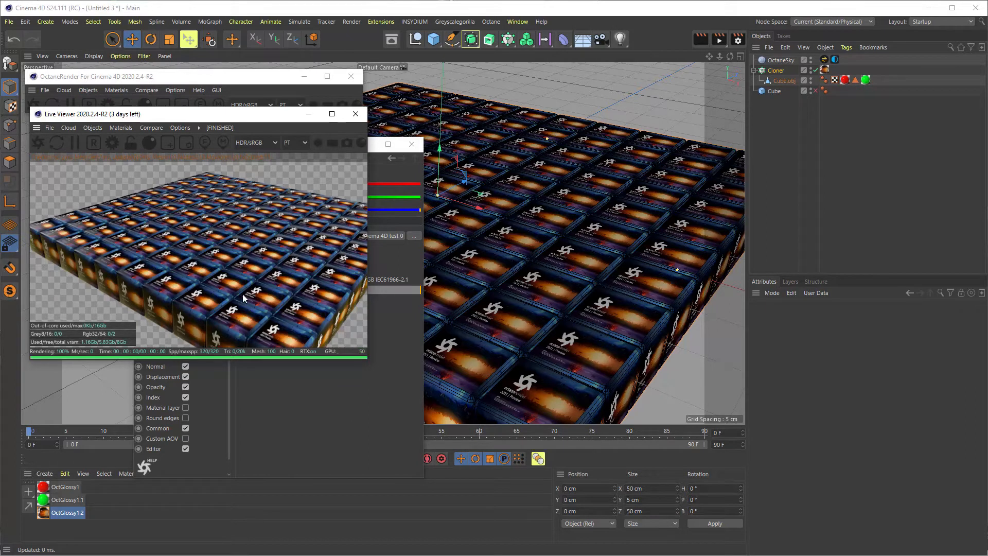
pyautogui.scroll(6, 535, 342)
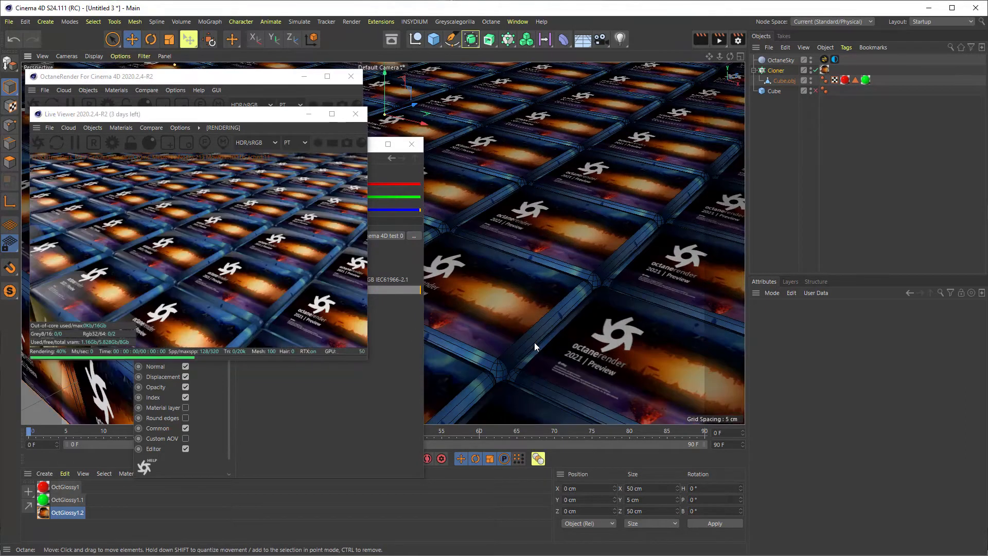
pyautogui.scroll(-8, 534, 342)
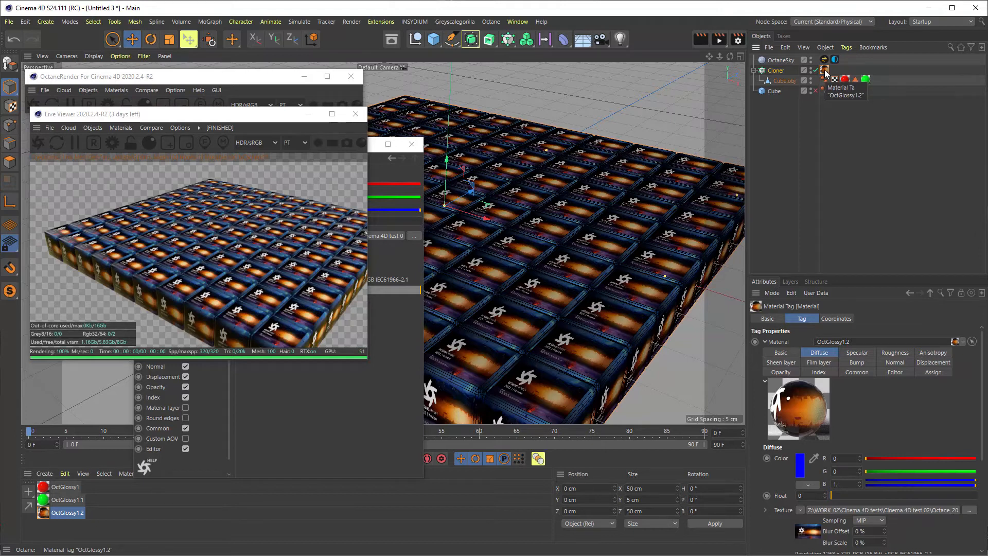
pyautogui.click(778, 71)
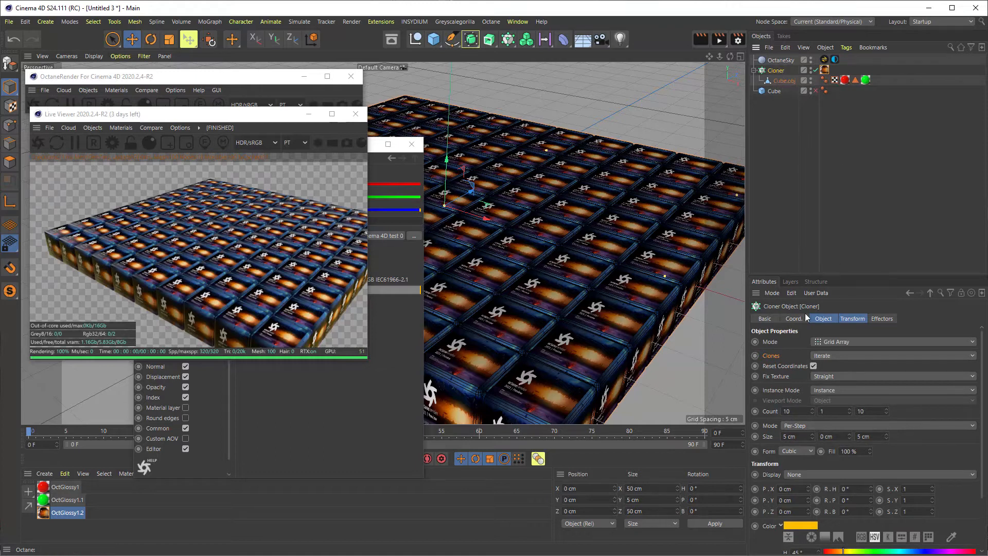
pyautogui.click(841, 357)
pyautogui.click(831, 390)
pyautogui.click(832, 423)
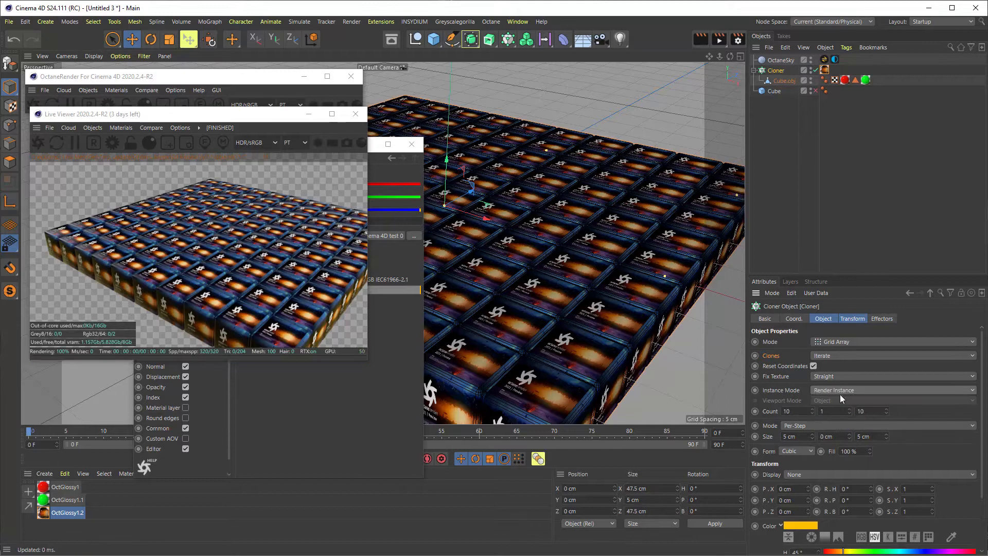
pyautogui.click(844, 387)
pyautogui.click(845, 400)
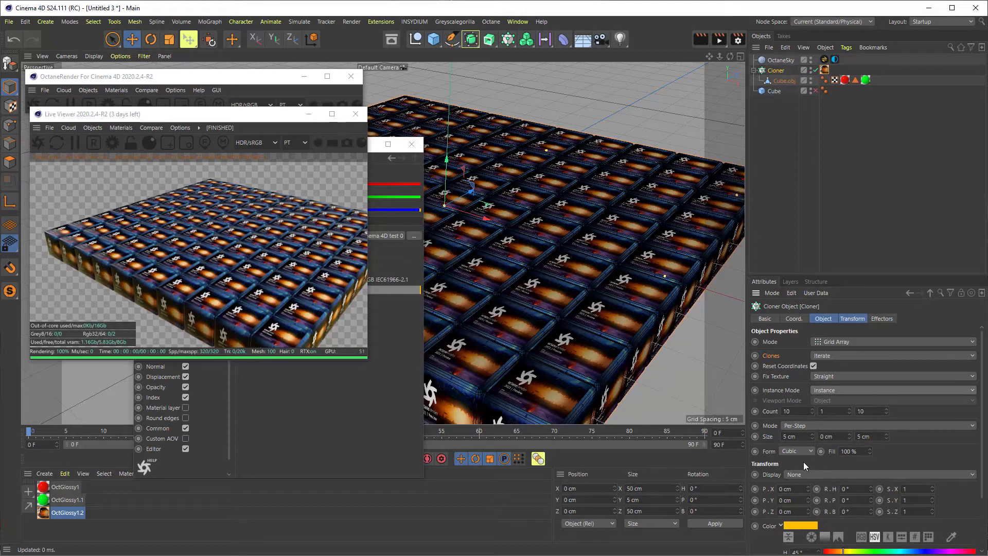
# Step: Examine the projection options of the Cloner's OctGlossy1.2 material tag and the UVW tag on Cube.obj
pyautogui.moveTo(982, 430); pyautogui.dragTo(977, 390)
pyautogui.click(825, 71)
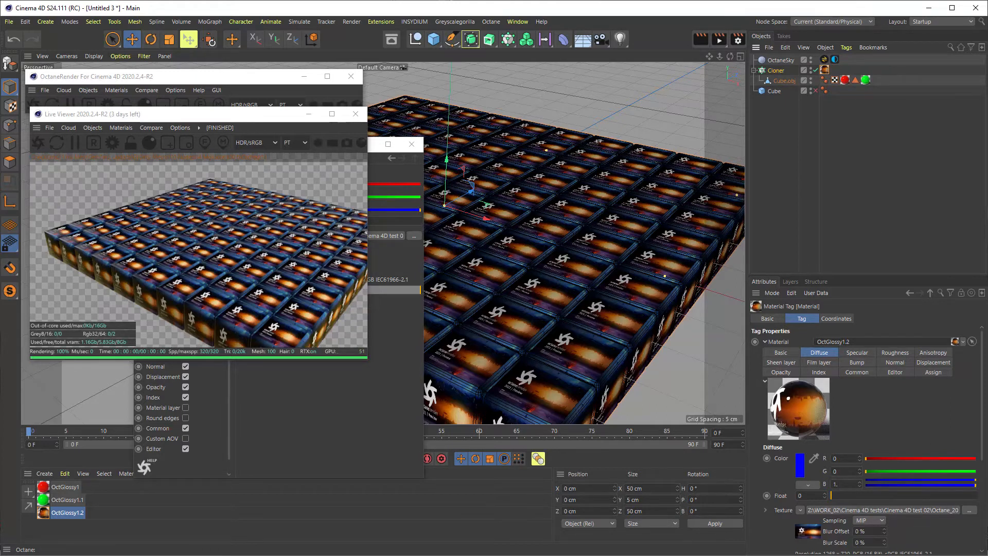
pyautogui.scroll(-5, 865, 412)
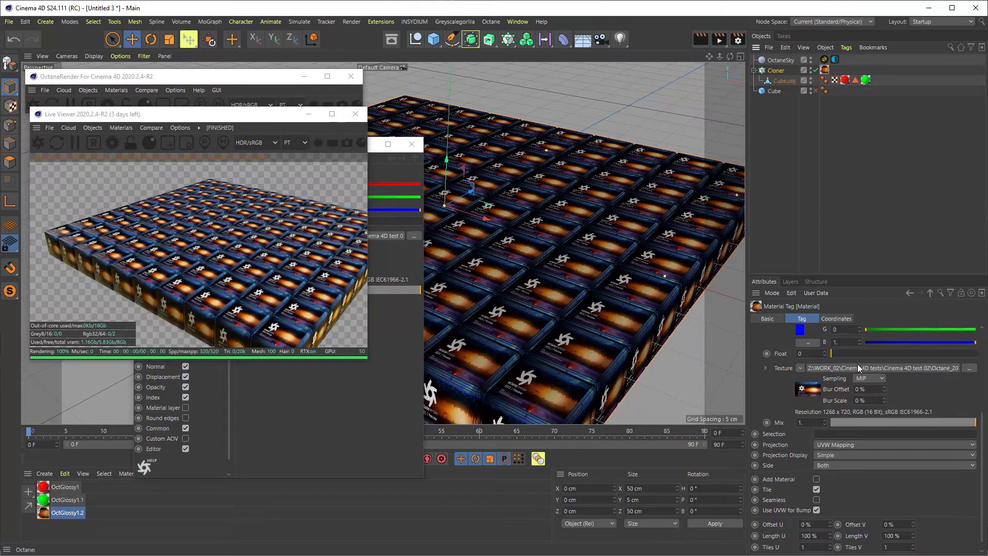
pyautogui.click(831, 434)
pyautogui.click(844, 446)
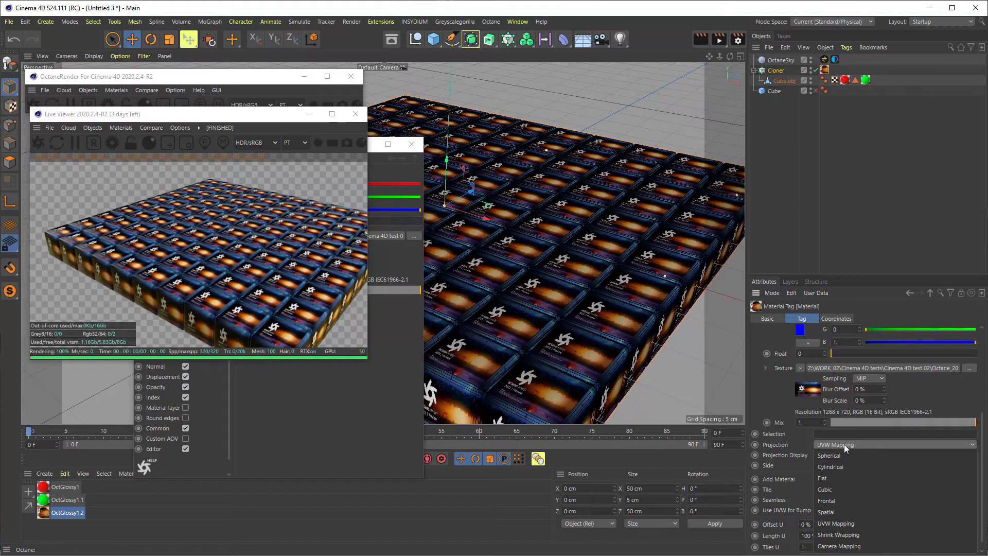
pyautogui.click(873, 227)
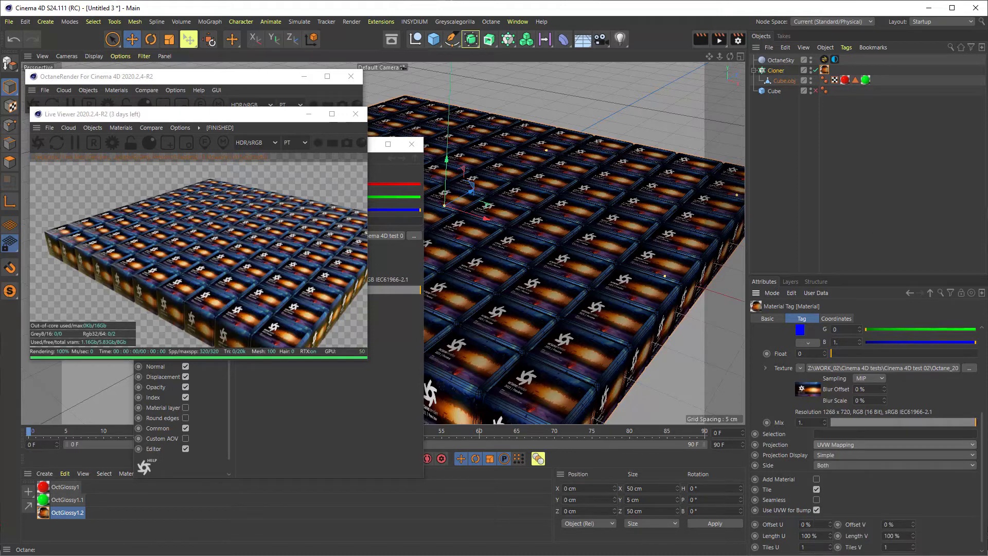
pyautogui.scroll(1, 832, 470)
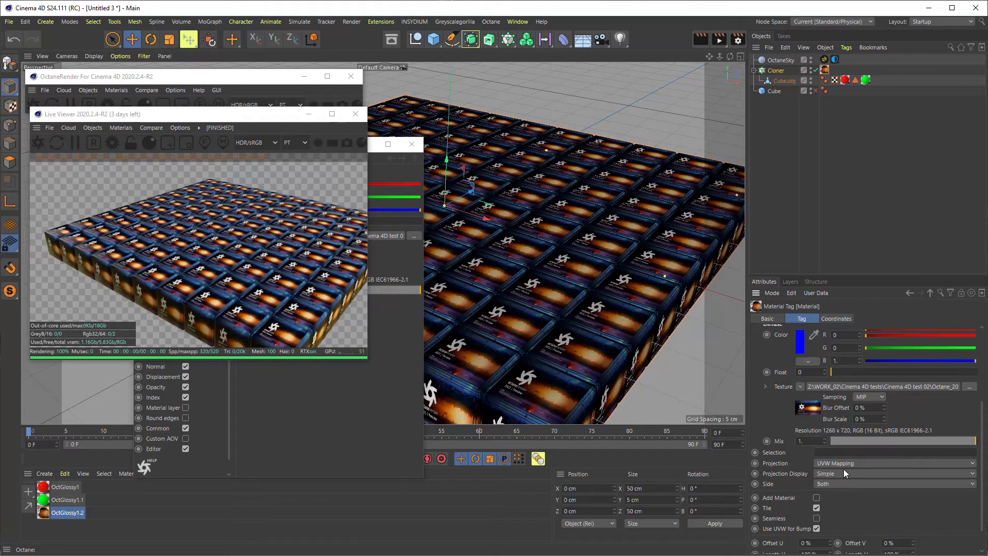
pyautogui.click(835, 81)
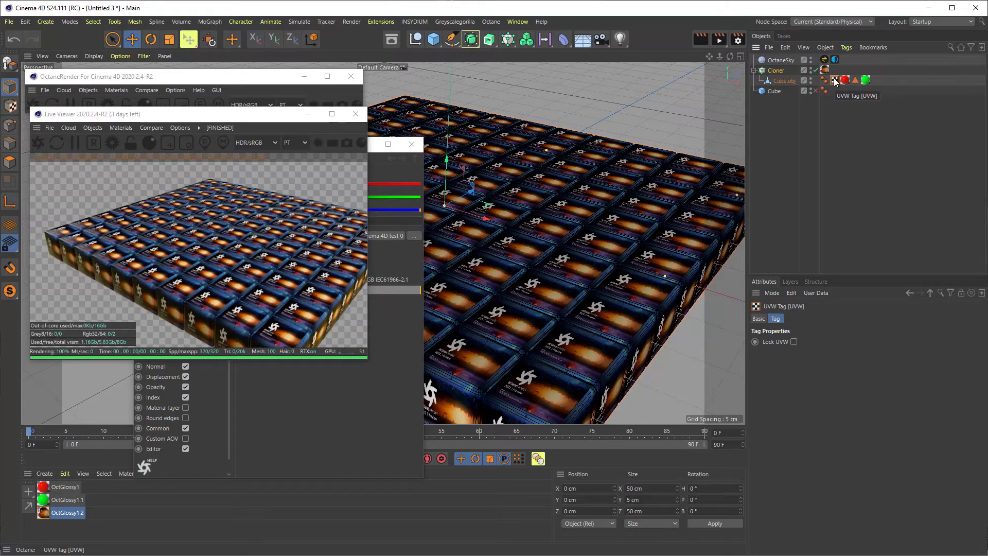
# Step: Move Cube.obj out of the Cloner and inspect its red and green faces from several angles
pyautogui.moveTo(835, 79); pyautogui.dragTo(782, 109)
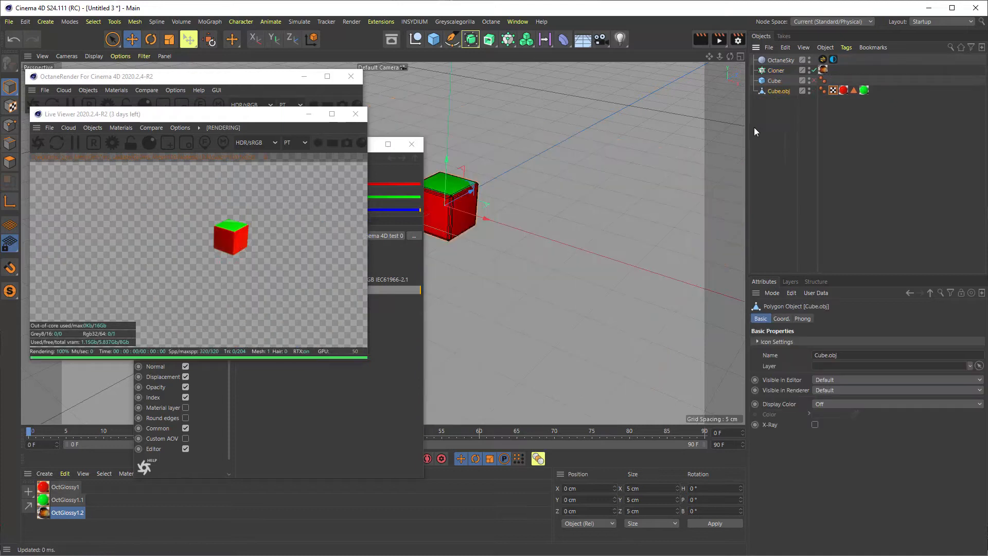
pyautogui.scroll(10, 459, 202)
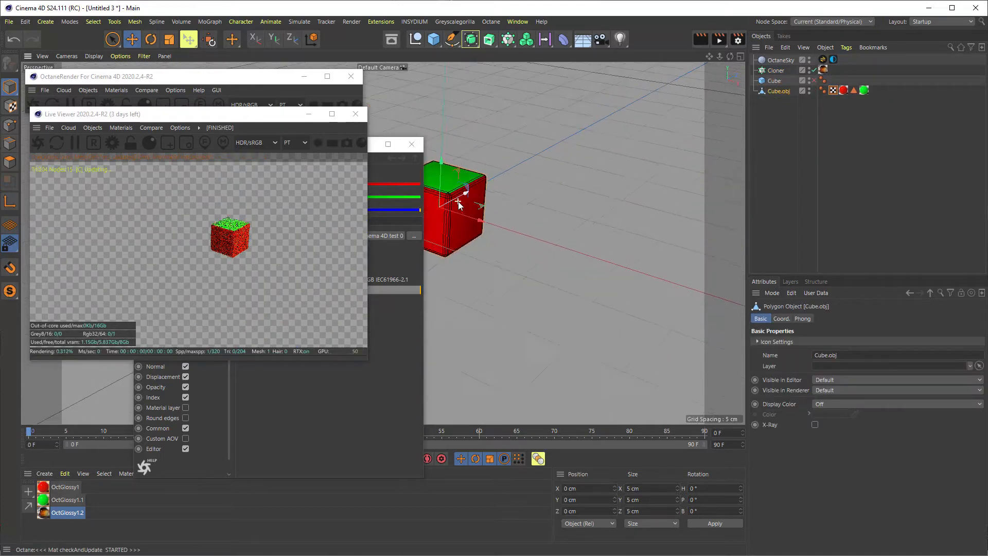
pyautogui.scroll(-5, 661, 219)
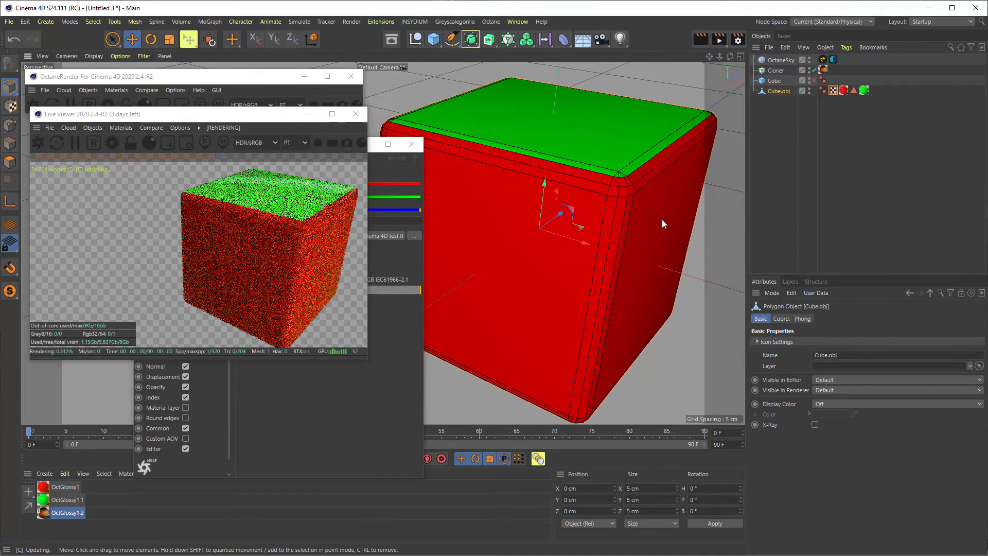
pyautogui.moveTo(629, 231)
pyautogui.keyDown('alt'); pyautogui.mouseDown()
pyautogui.moveTo(470, 214)
pyautogui.moveTo(486, 202)
pyautogui.mouseUp(); pyautogui.keyUp('alt')
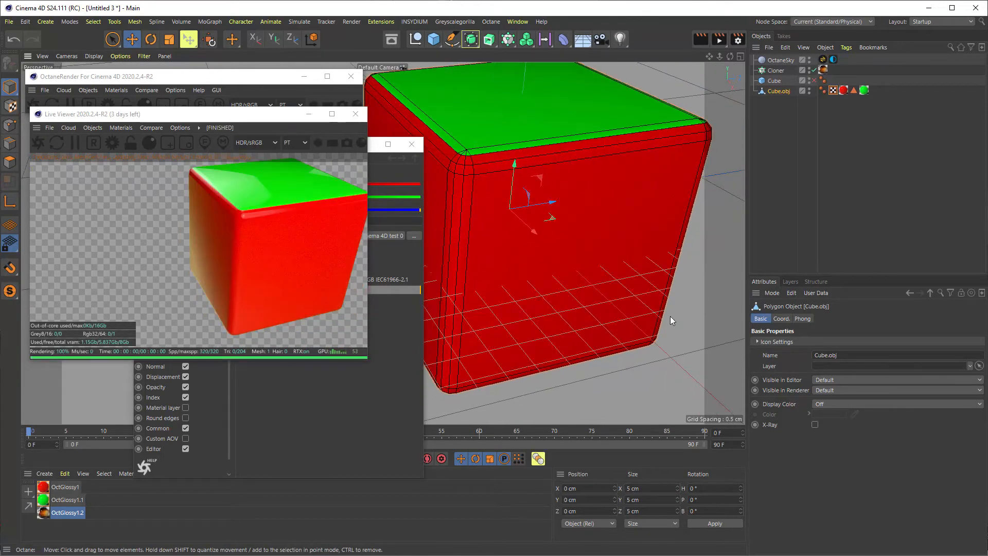
pyautogui.keyDown('alt'); pyautogui.moveTo(465, 232); pyautogui.dragTo(652, 246); pyautogui.keyUp('alt')
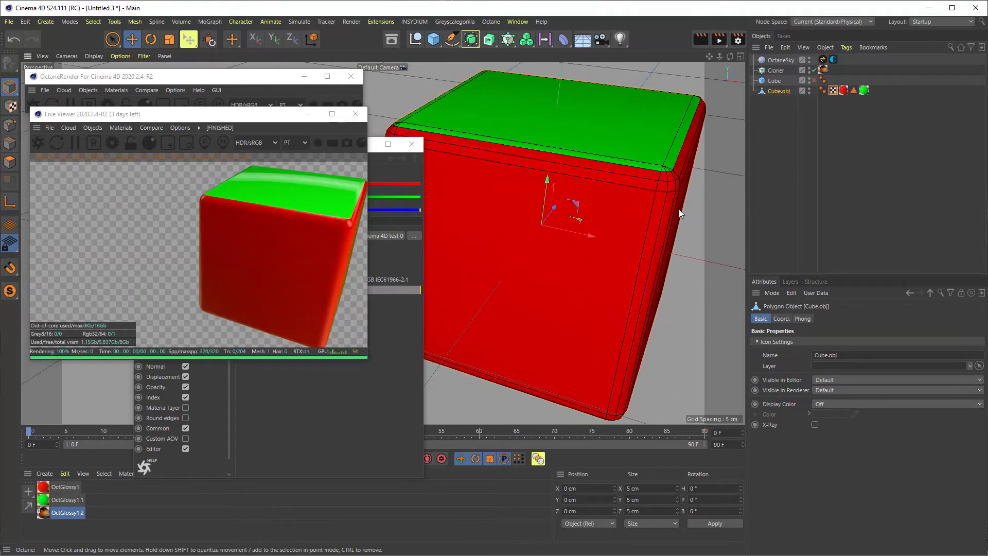
pyautogui.keyDown('alt'); pyautogui.moveTo(593, 252); pyautogui.dragTo(534, 177); pyautogui.keyUp('alt')
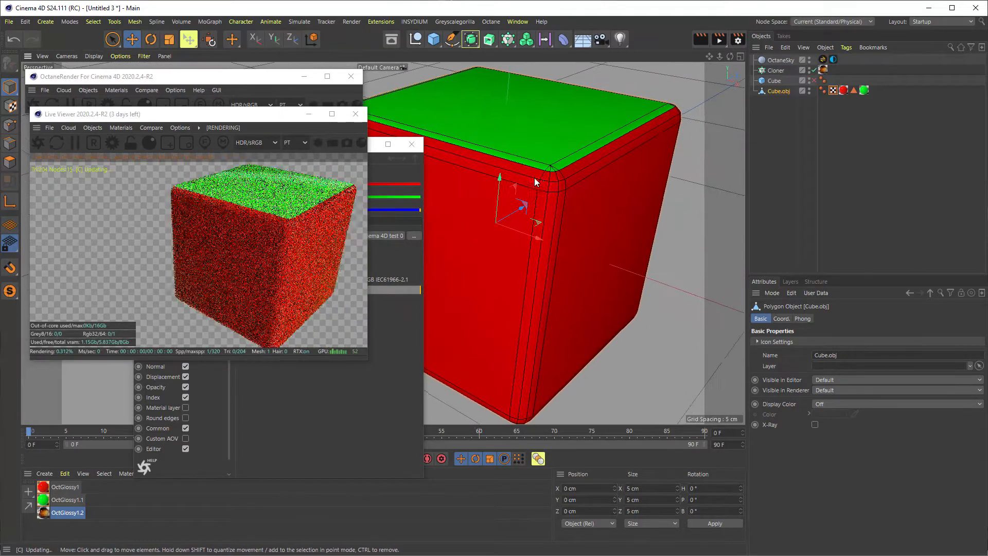
pyautogui.scroll(-3, 529, 207)
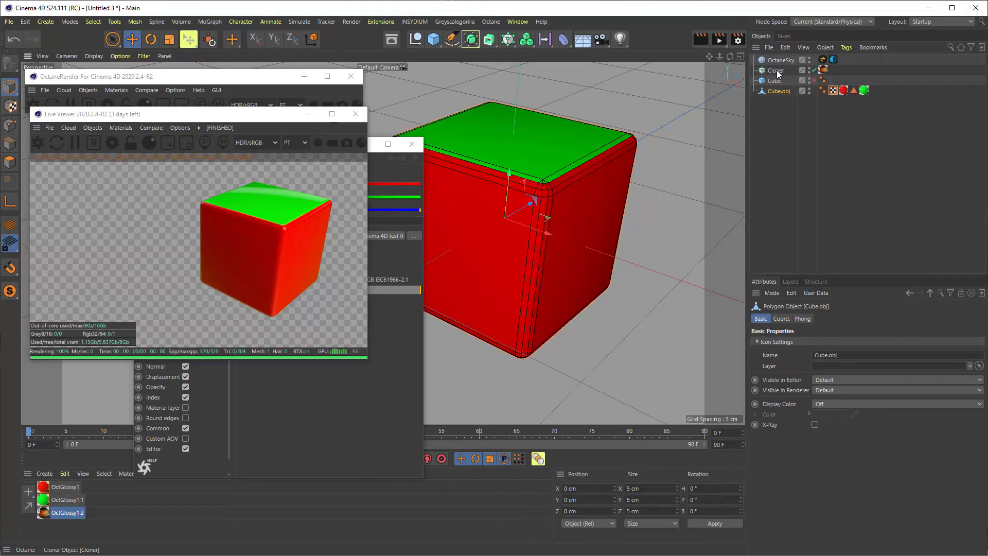
# Step: Place the parametric Cube inside the Cloner, check the Cloner's OctGlossy1.2 tag, and restart the Octane render
pyautogui.moveTo(776, 81); pyautogui.dragTo(777, 71)
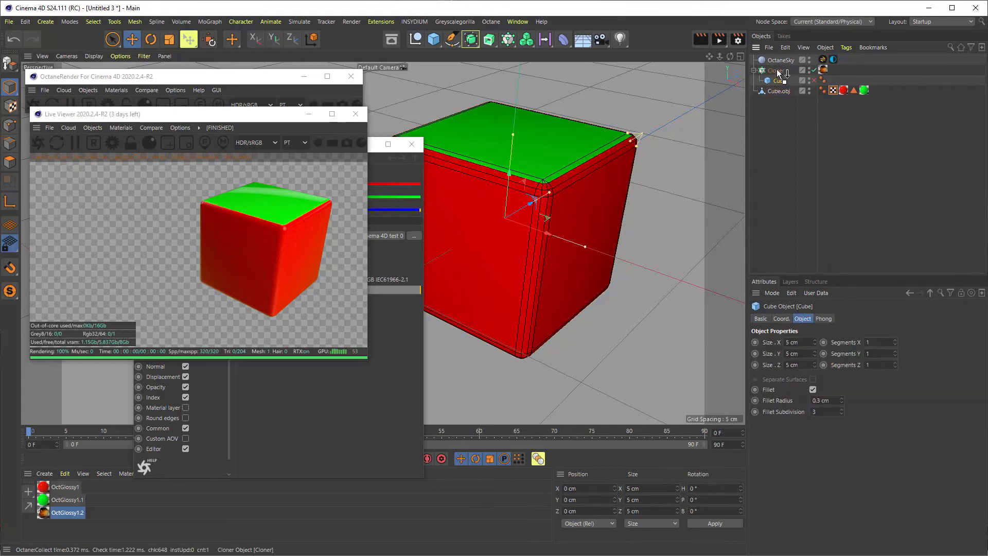
pyautogui.click(777, 72)
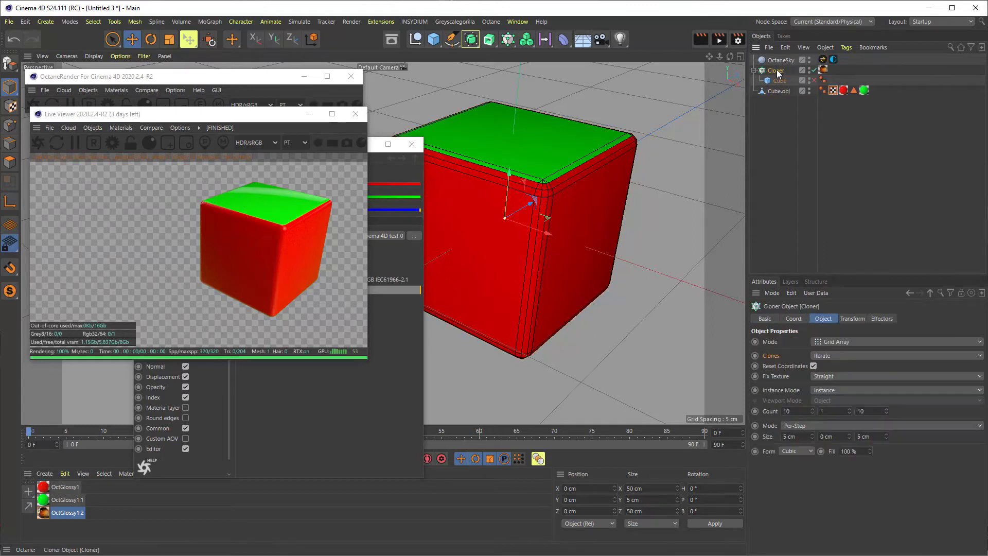
pyautogui.click(823, 71)
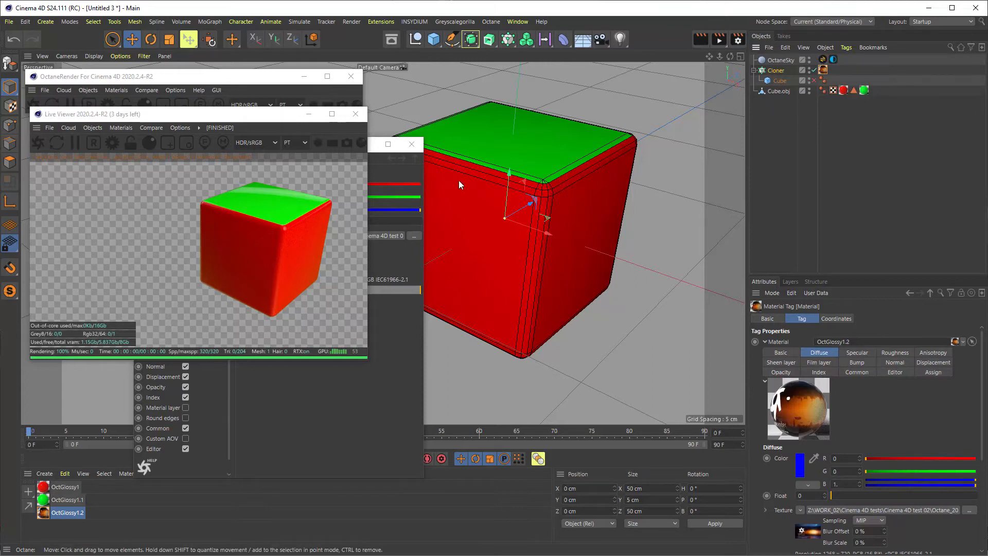
pyautogui.click(55, 141)
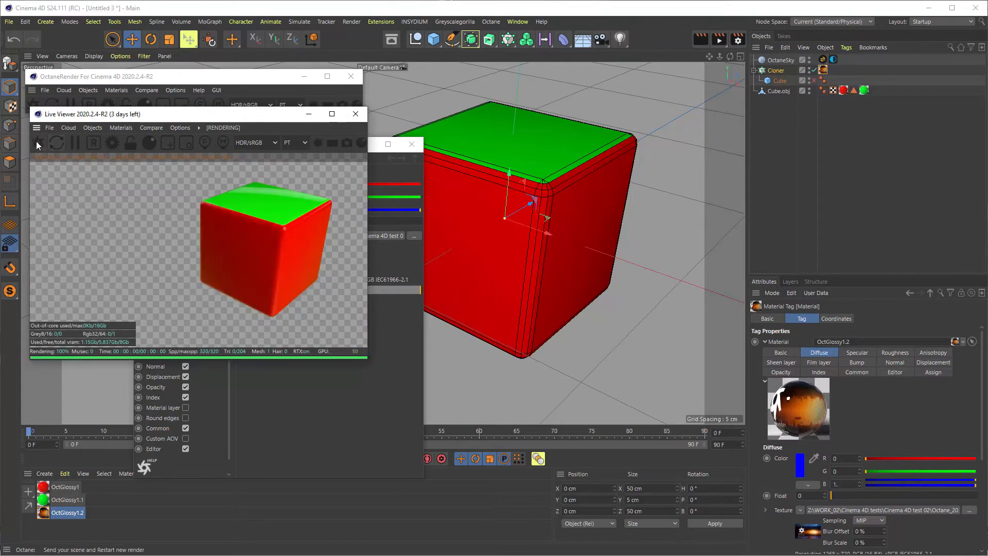
pyautogui.click(36, 142)
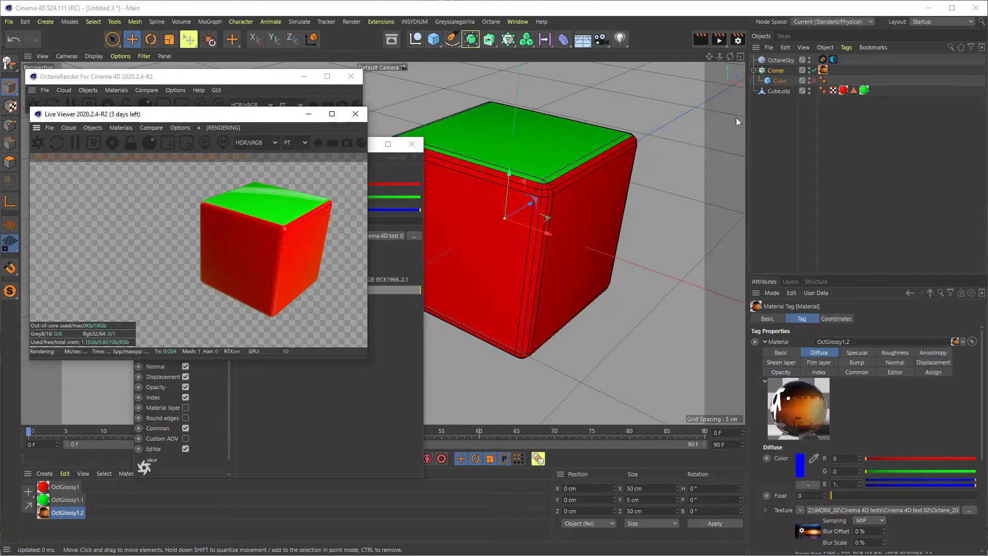
# Step: Take the parametric Cube out of the Cloner and put Cube.obj back in as its child
pyautogui.moveTo(775, 81)
pyautogui.mouseDown()
pyautogui.moveTo(775, 110)
pyautogui.moveTo(778, 71)
pyautogui.mouseUp()
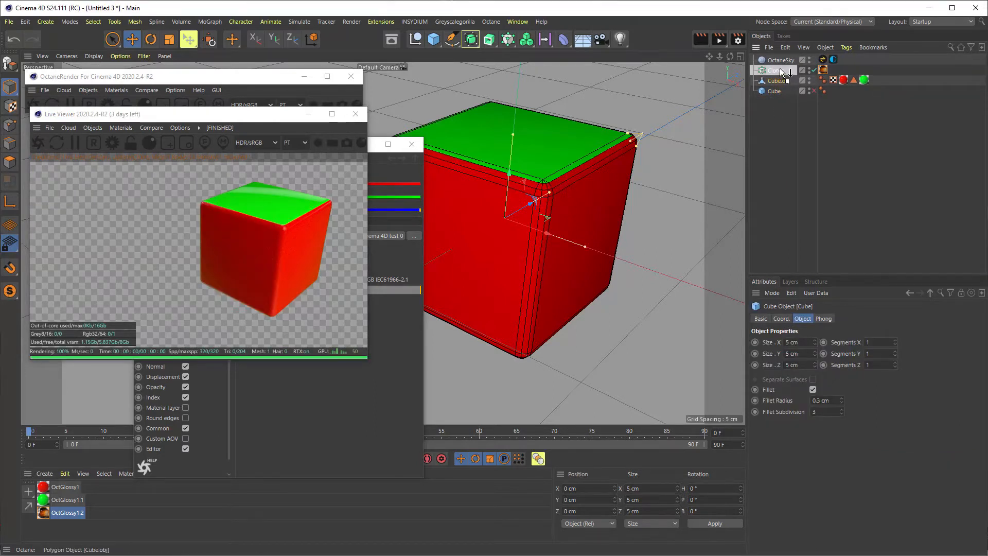
pyautogui.scroll(-10, 537, 201)
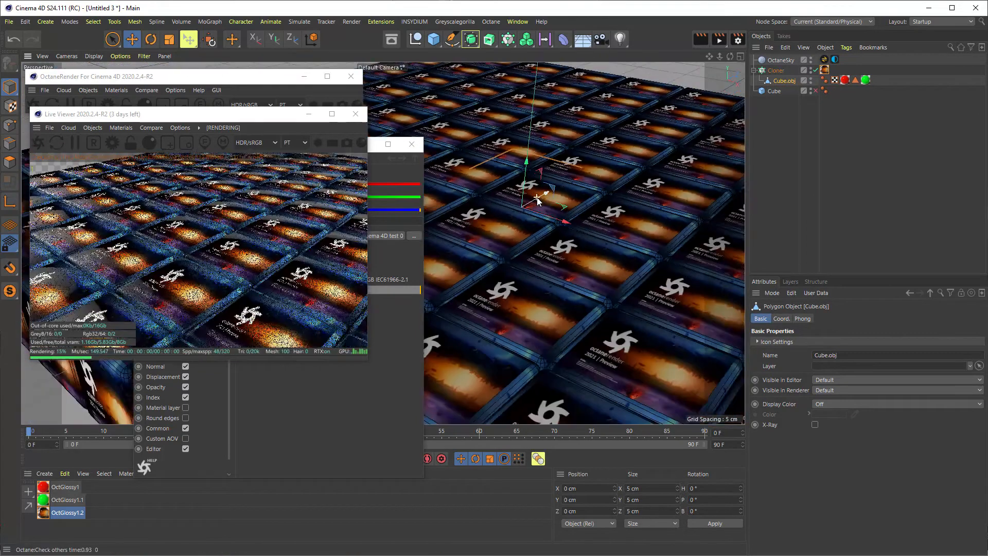
pyautogui.keyDown('alt'); pyautogui.moveTo(553, 238); pyautogui.dragTo(463, 227, button='middle'); pyautogui.keyUp('alt')
# Step: Open the Projection choices of the Cloner's OctGlossy1.2 material tag
pyautogui.click(824, 70)
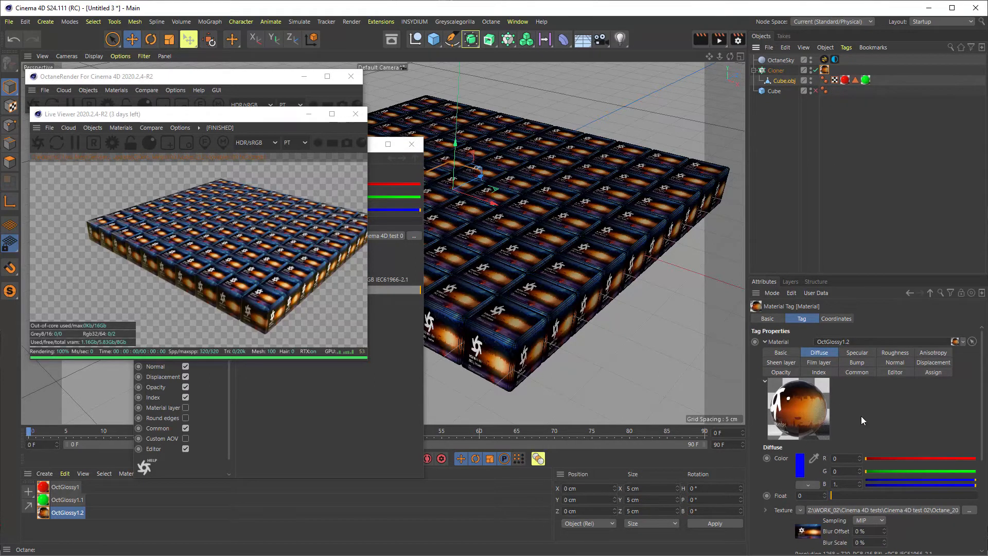
pyautogui.scroll(-5, 983, 380)
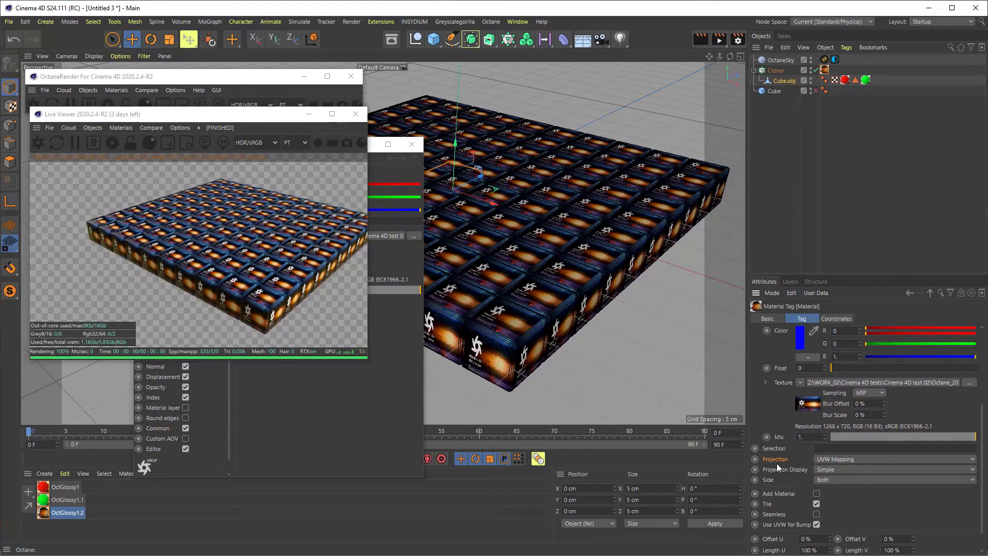
pyautogui.click(841, 458)
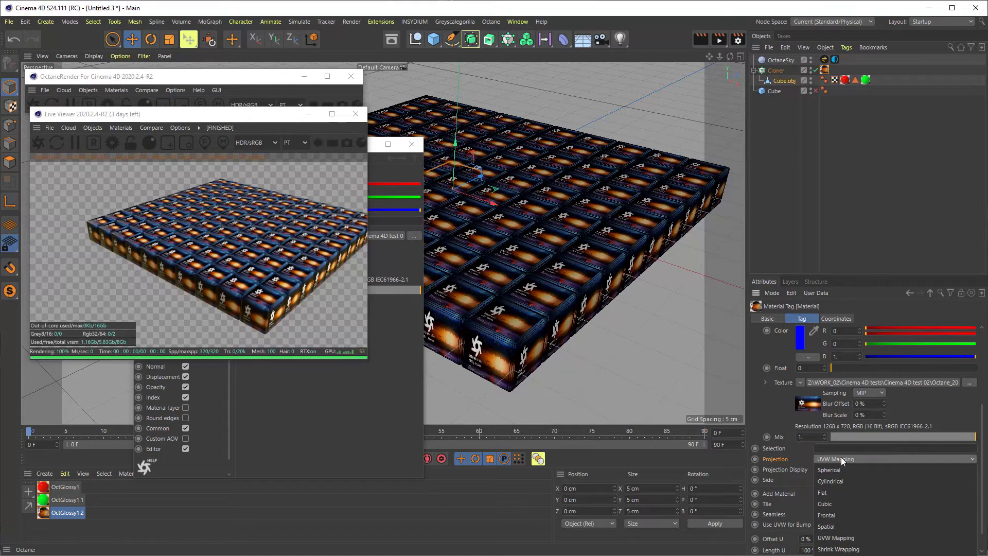
# Step: Set the projection of the Cloner's OctGlossy1.2 material tag to Flat
pyautogui.click(835, 493)
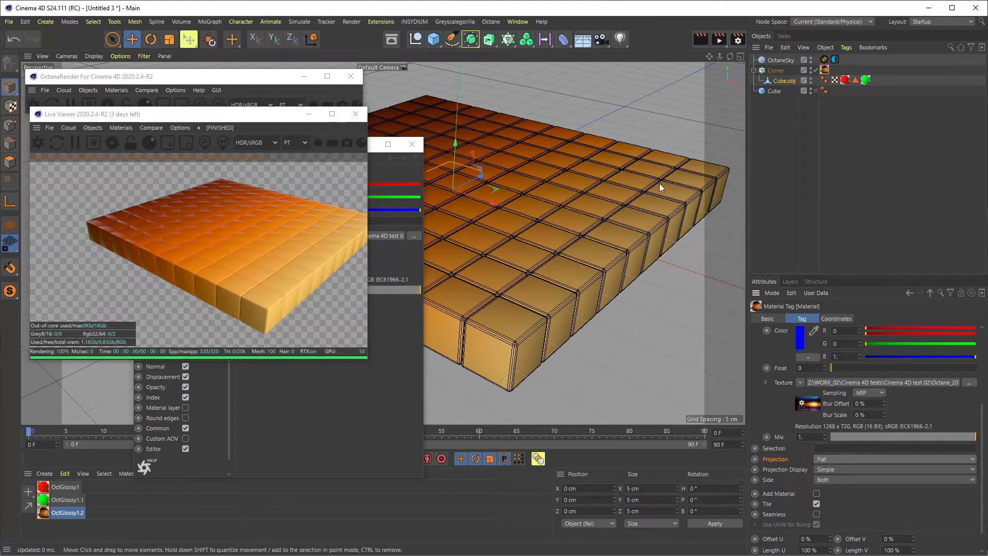
pyautogui.scroll(-4, 489, 261)
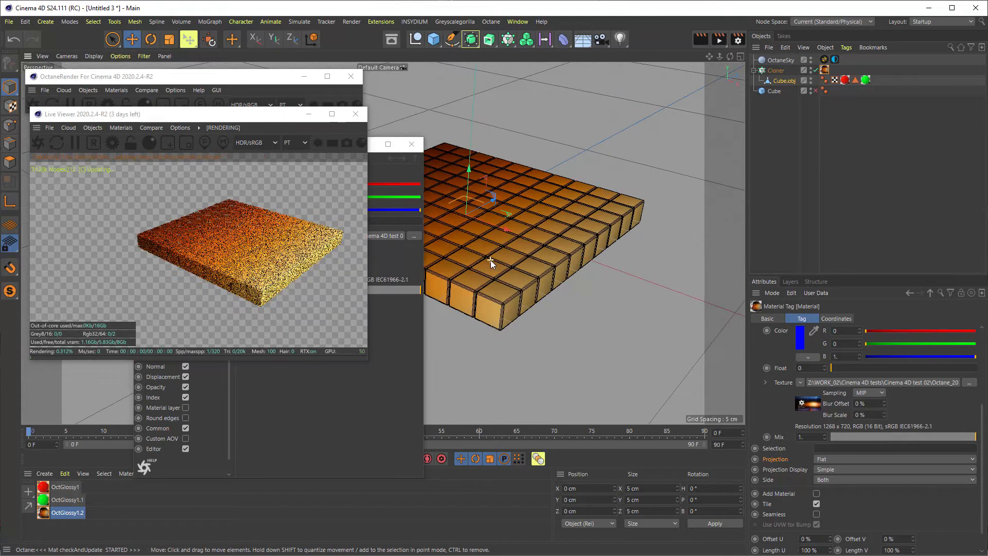
pyautogui.keyDown('alt'); pyautogui.moveTo(492, 245); pyautogui.dragTo(550, 261, button='middle'); pyautogui.keyUp('alt')
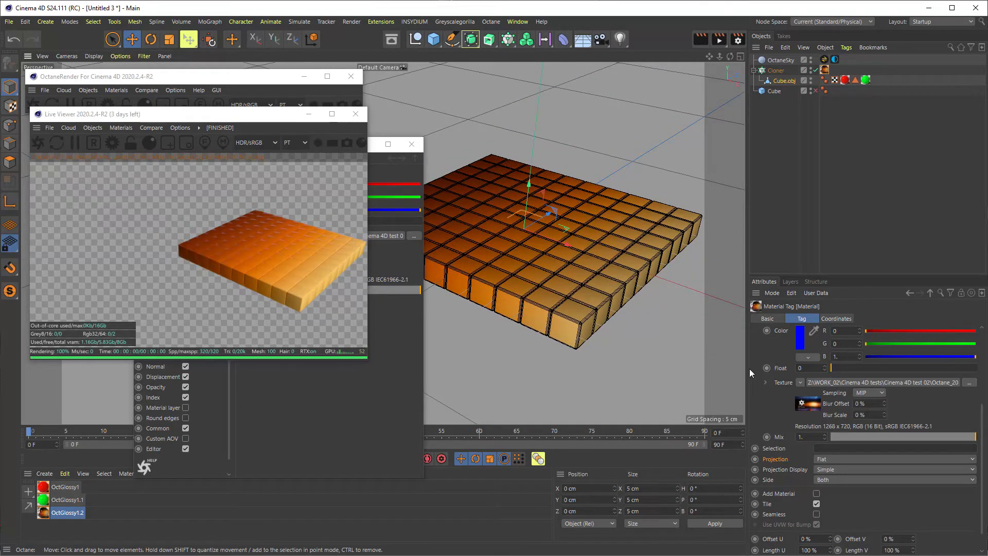
pyautogui.click(807, 404)
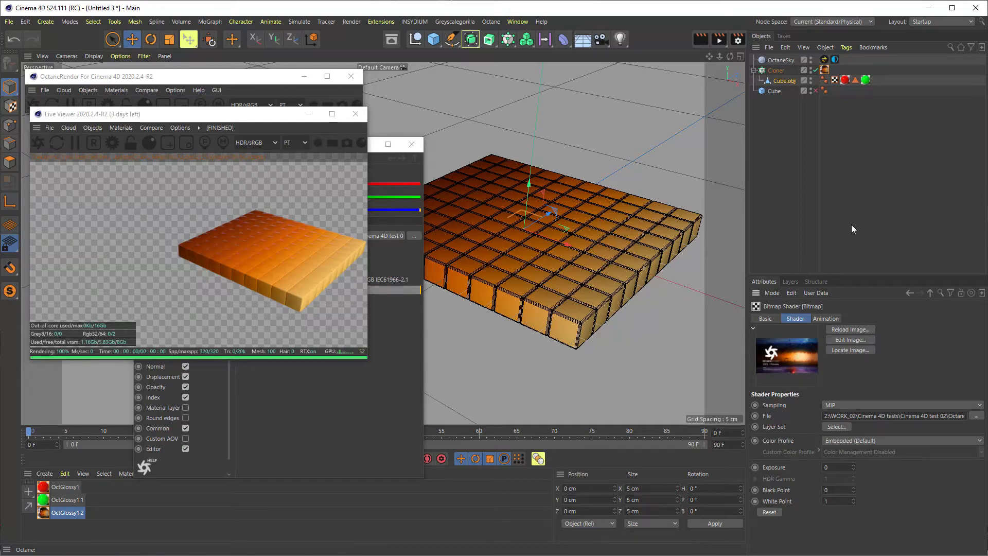
pyautogui.click(825, 69)
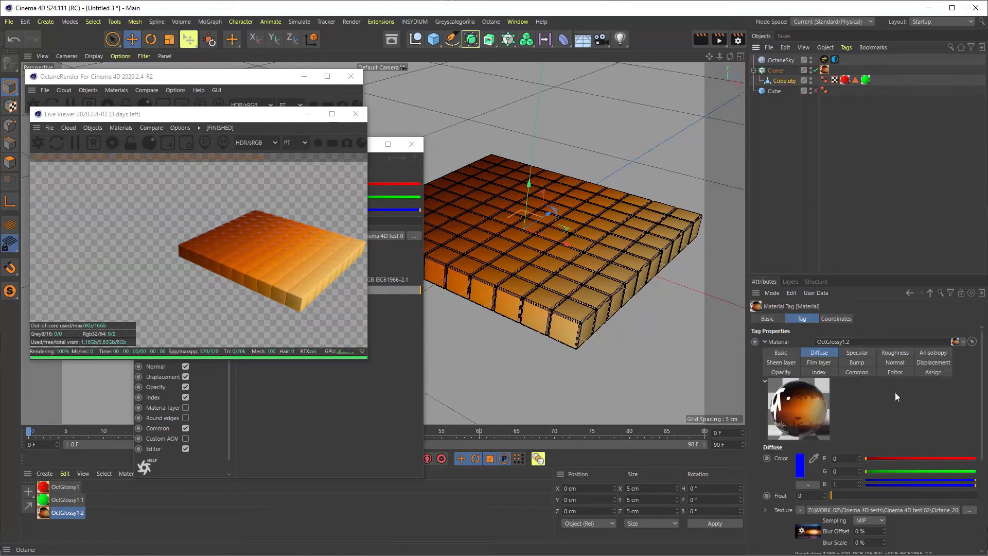
pyautogui.scroll(-5, 847, 463)
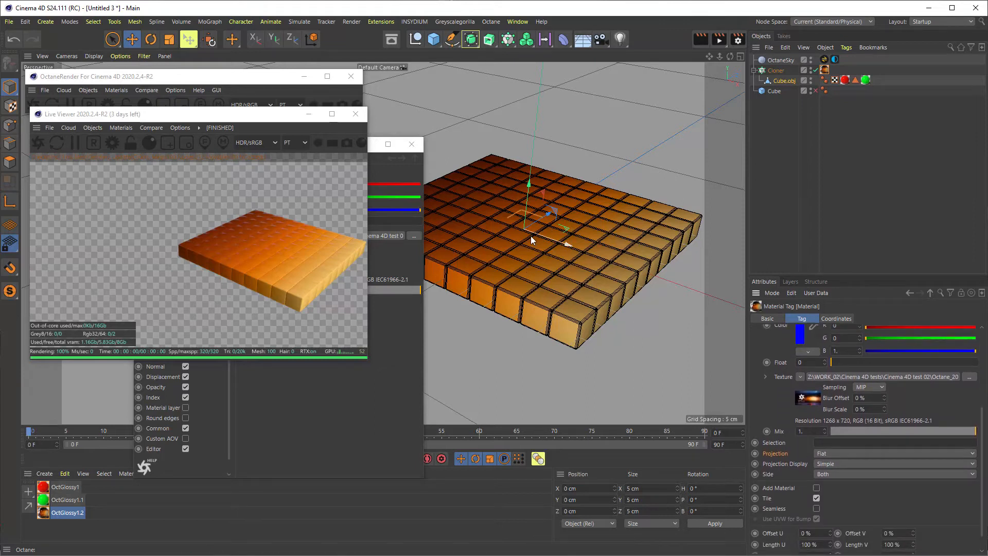
# Step: Close the material editor window and select the Cloner's OctGlossy1.2 material tag
pyautogui.click(410, 146)
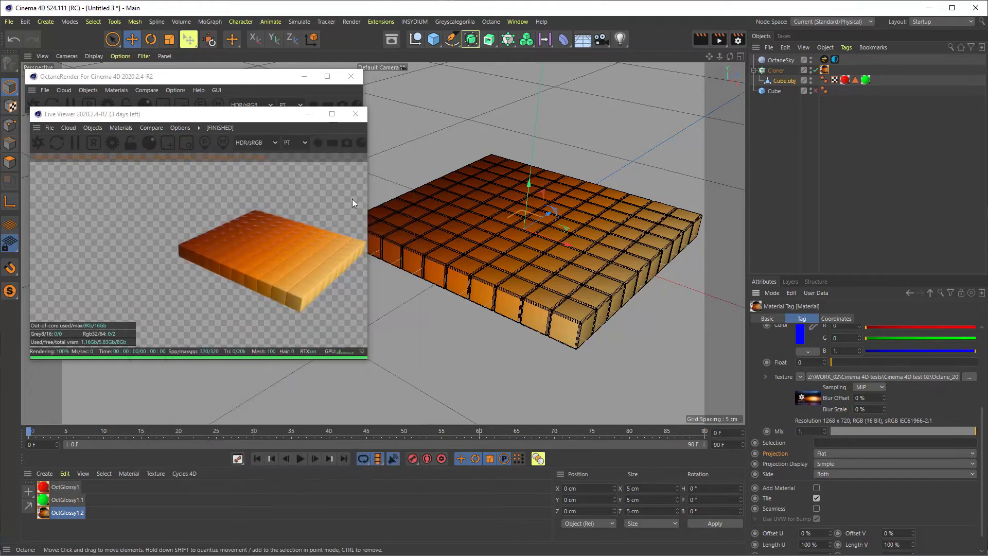
pyautogui.moveTo(519, 282)
pyautogui.keyDown('alt'); pyautogui.mouseDown()
pyautogui.moveTo(510, 240)
pyautogui.moveTo(518, 273)
pyautogui.mouseUp(); pyautogui.keyUp('alt')
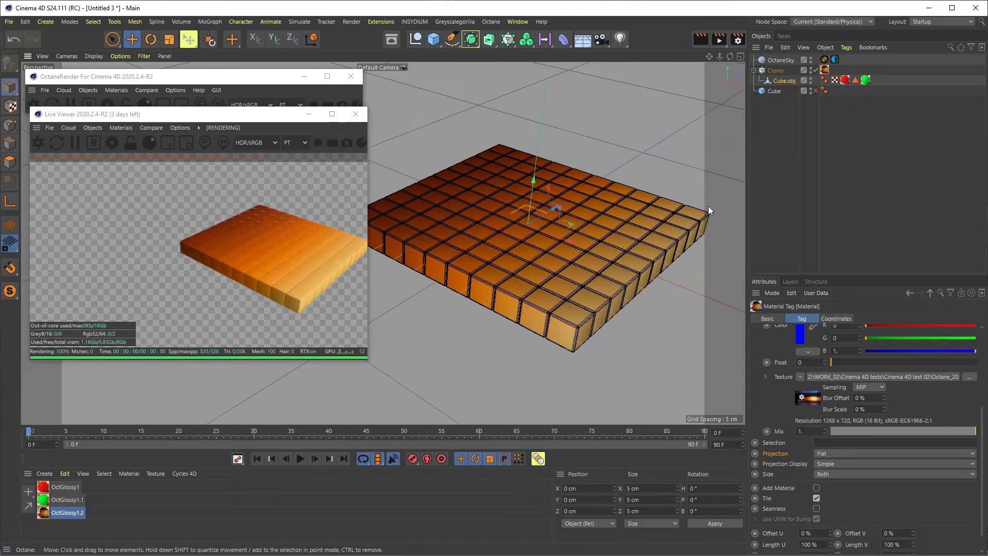
pyautogui.click(776, 71)
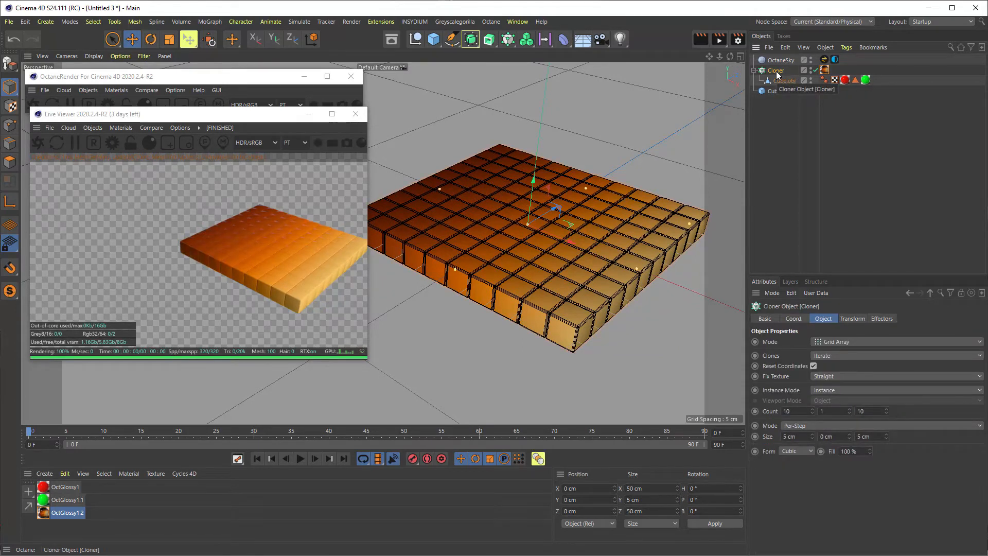
pyautogui.click(825, 70)
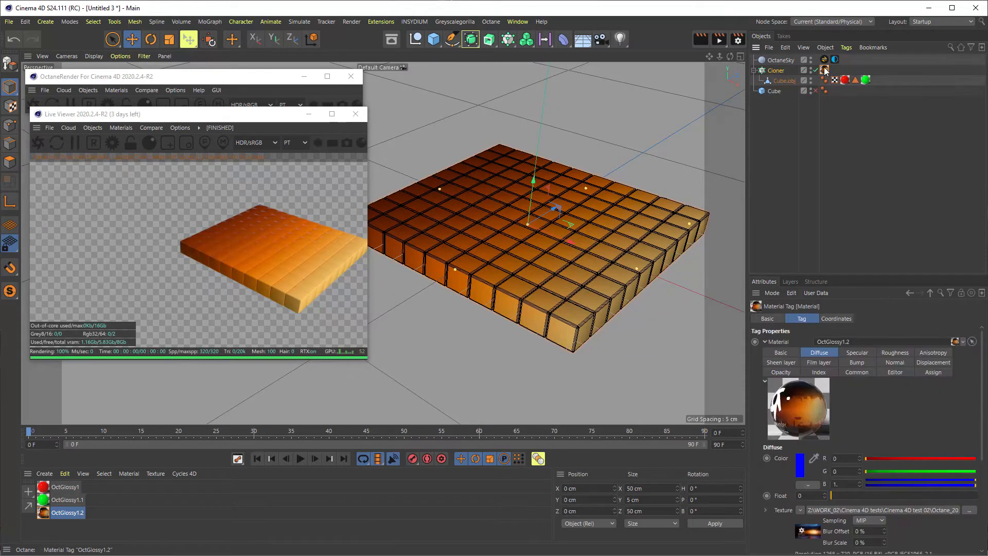
pyautogui.click(685, 113)
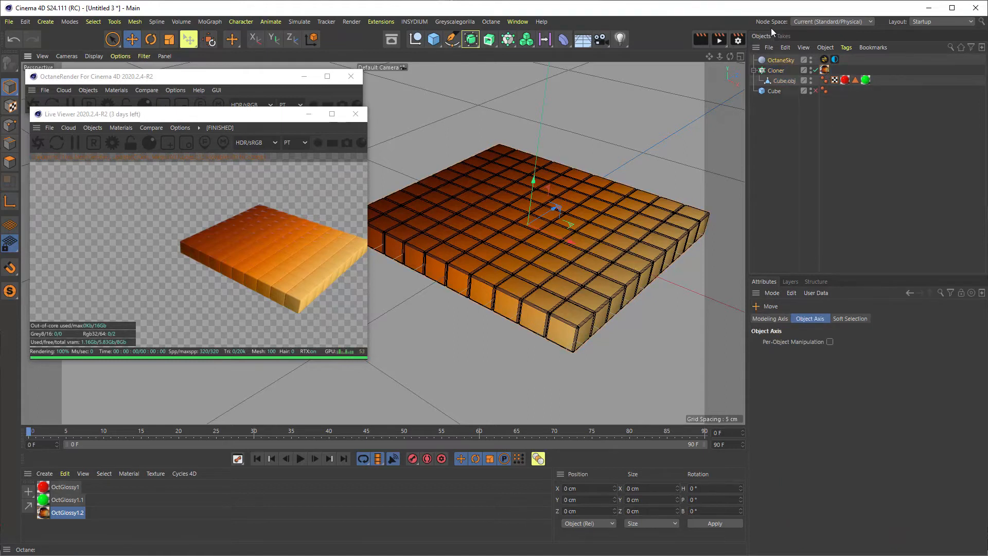
pyautogui.click(827, 71)
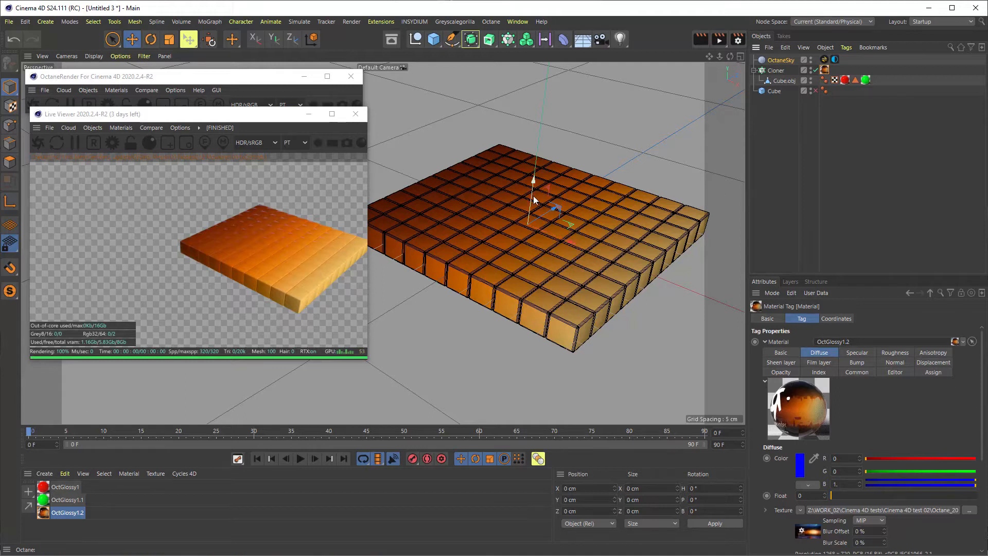
# Step: Set the viewport display to Lines and enable Texture mode to inspect the flat projection plane around the clones
pyautogui.click(94, 55)
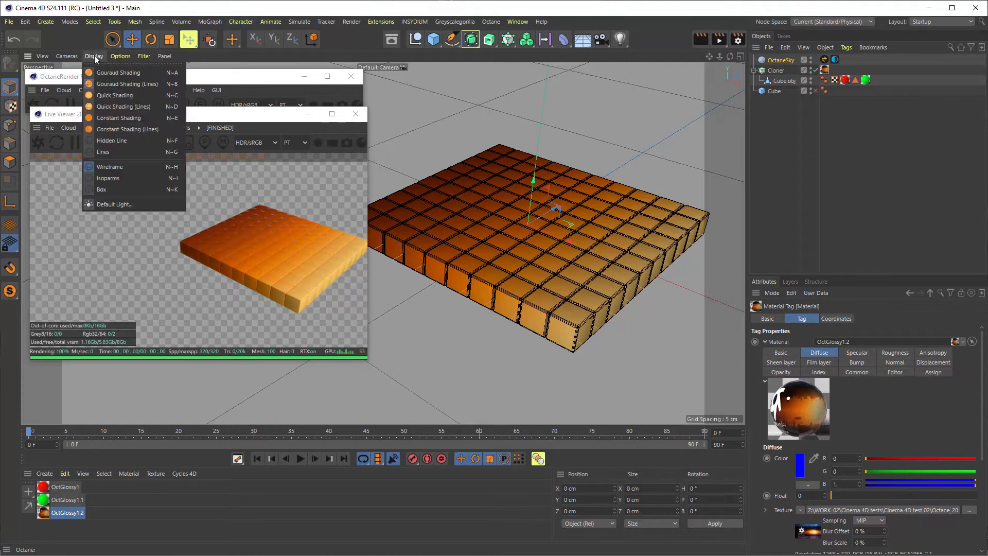
pyautogui.click(115, 152)
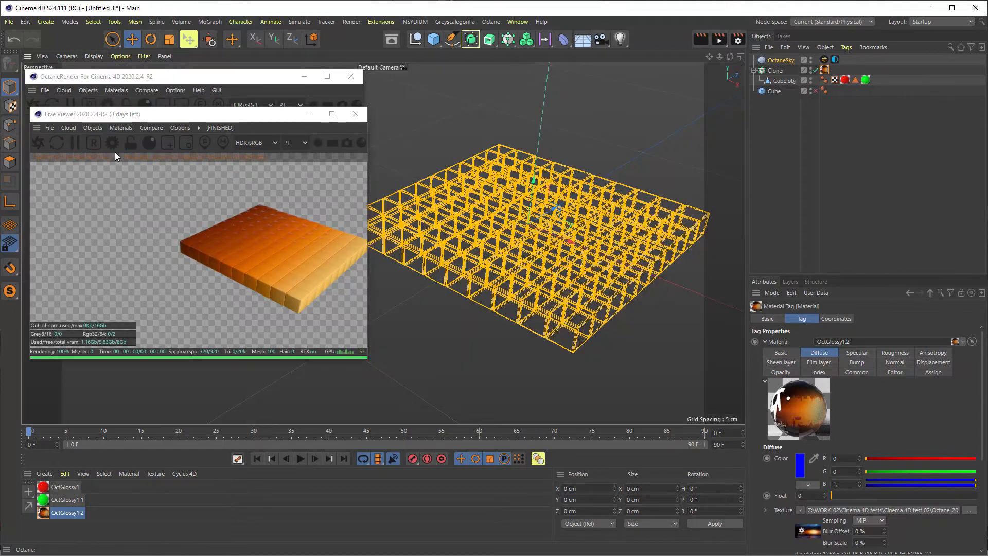
pyautogui.click(12, 107)
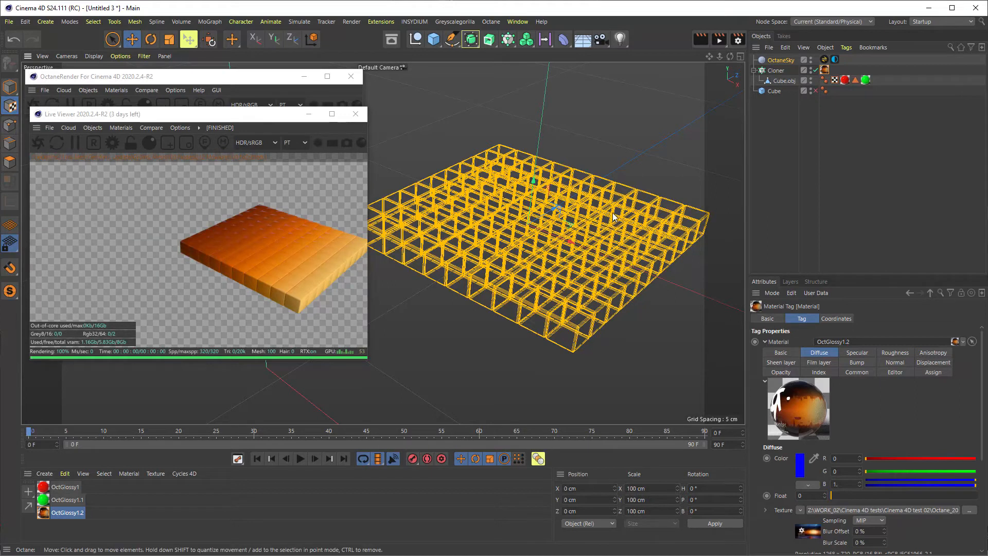
pyautogui.scroll(-10, 613, 216)
pyautogui.keyDown('alt'); pyautogui.moveTo(534, 287); pyautogui.dragTo(509, 276); pyautogui.keyUp('alt')
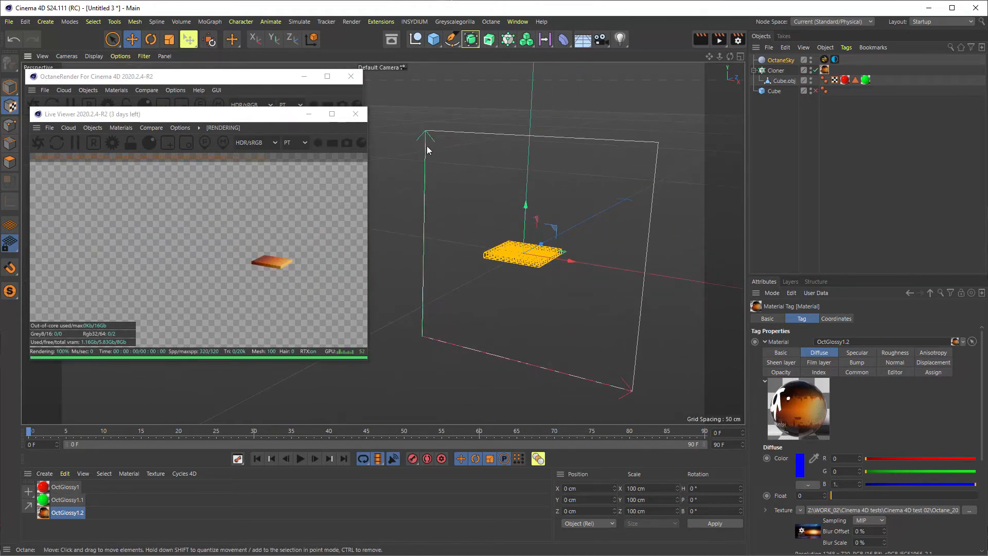
pyautogui.keyDown('alt'); pyautogui.moveTo(538, 312); pyautogui.dragTo(527, 327); pyautogui.keyUp('alt')
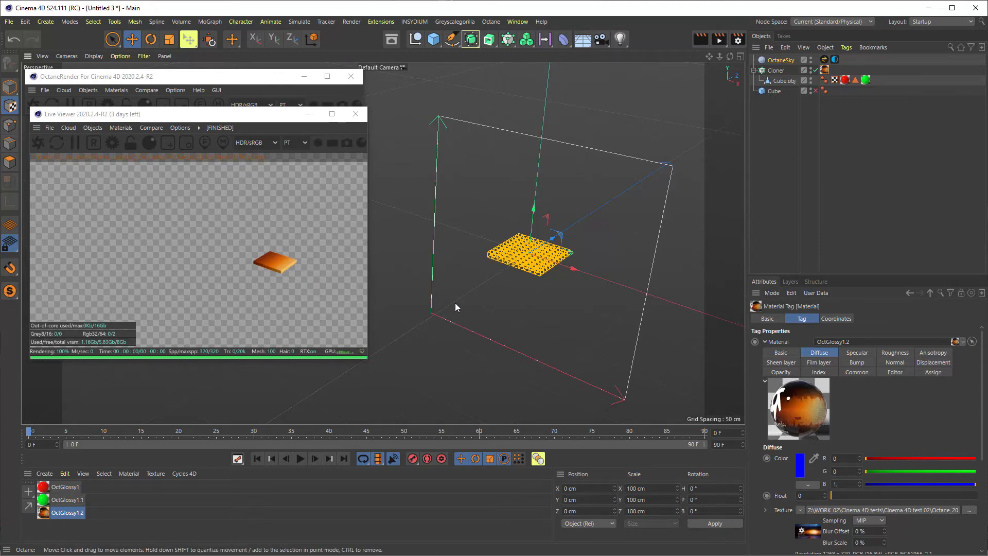
# Step: Set the viewport display to Gouraud Shading (Lines)
pyautogui.scroll(10, 515, 269)
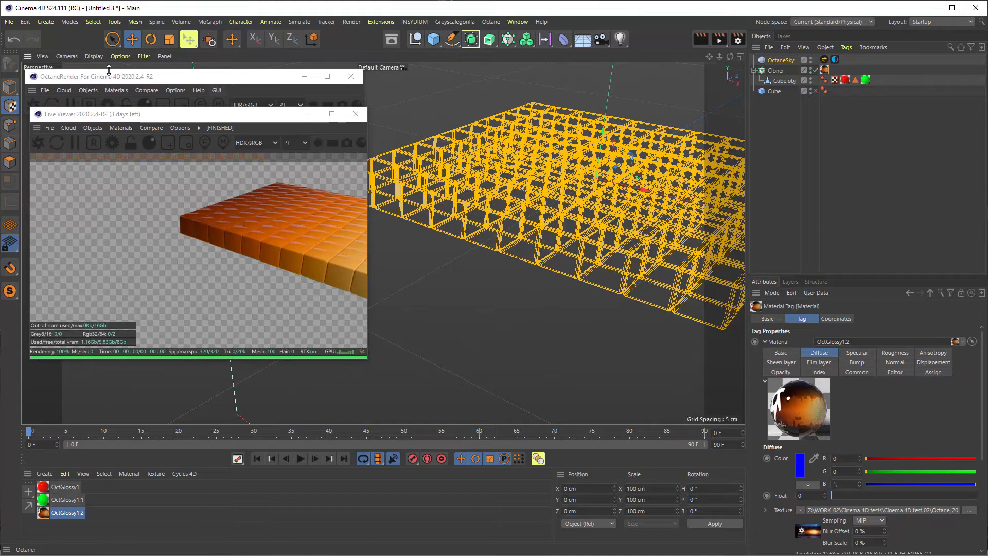
pyautogui.click(94, 56)
pyautogui.click(96, 84)
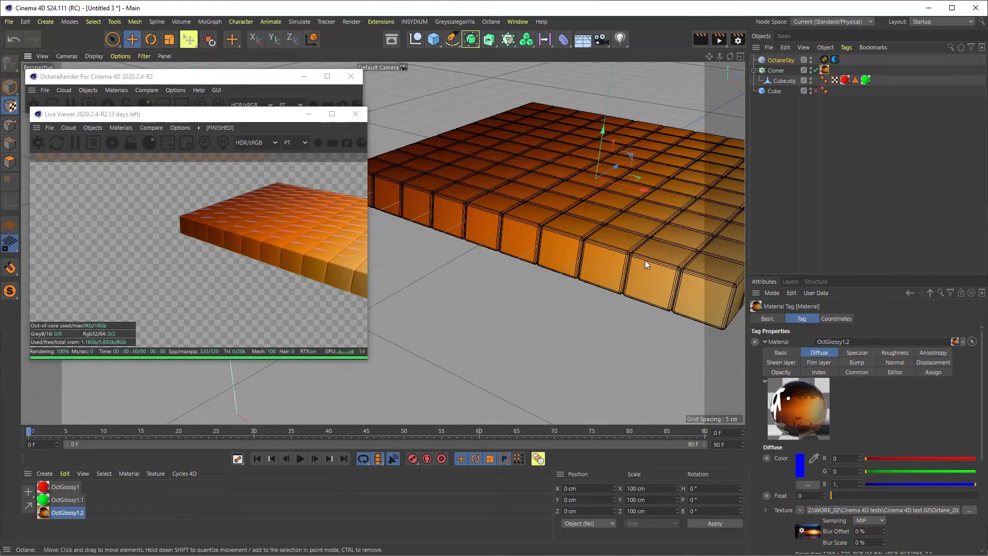
pyautogui.scroll(-10, 562, 241)
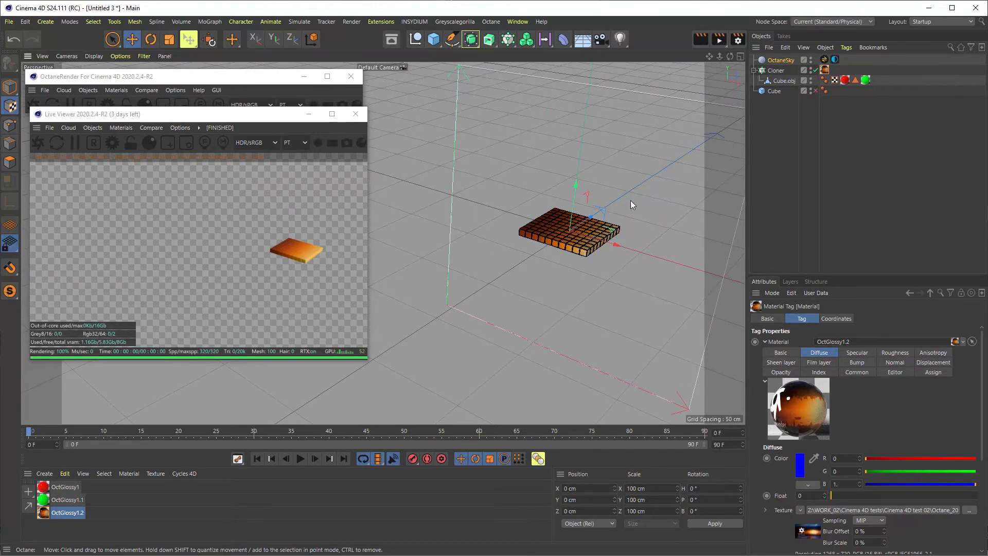
# Step: Fit the Cloner's material tag to the image Octane_2021-preview_credits 03.png
pyautogui.rightClick(827, 69)
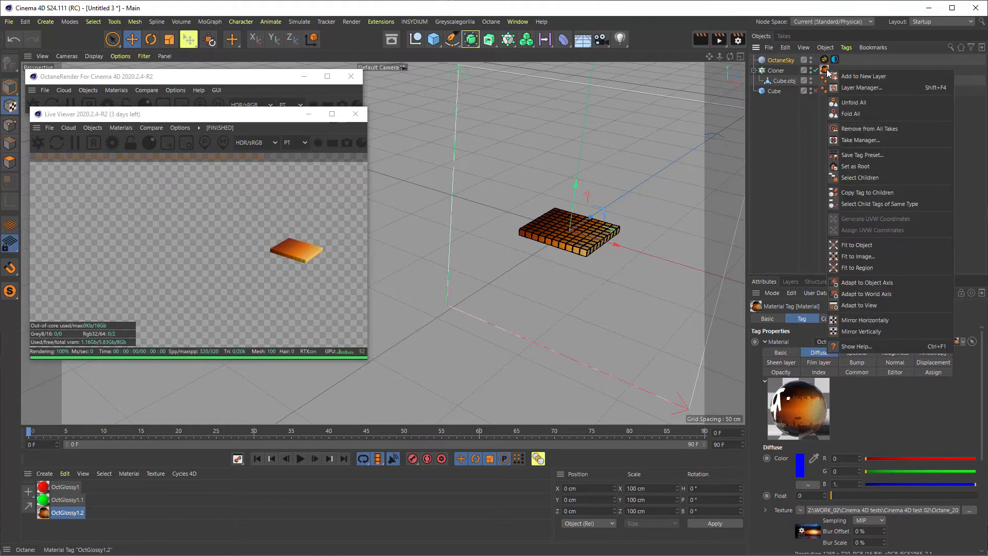
pyautogui.click(548, 92)
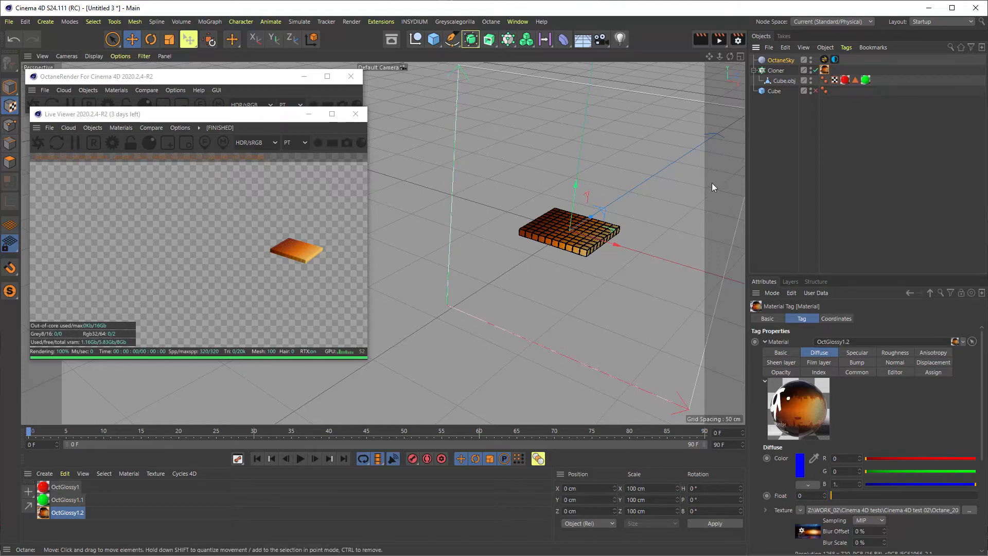
pyautogui.keyDown('alt'); pyautogui.moveTo(627, 208); pyautogui.dragTo(594, 212, button='middle'); pyautogui.keyUp('alt')
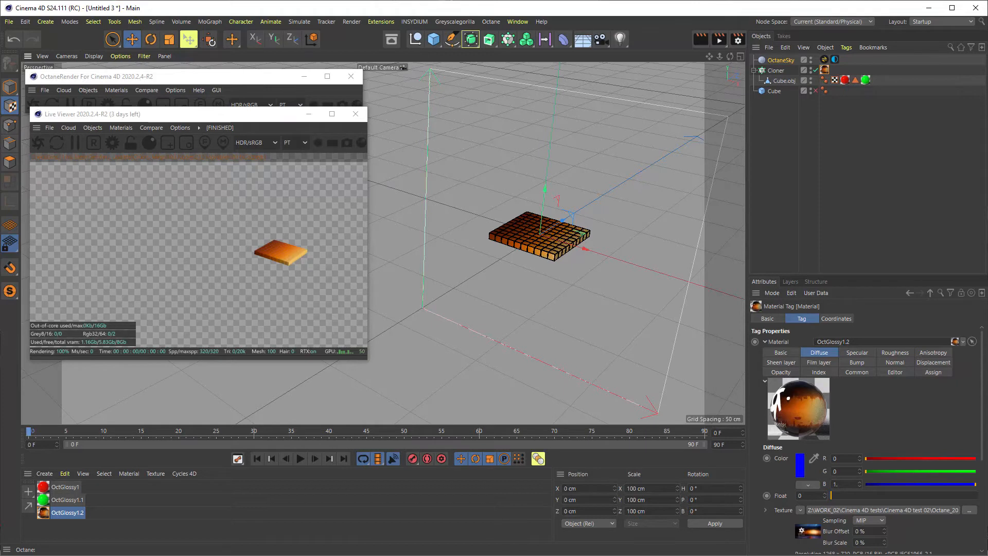
pyautogui.rightClick(825, 71)
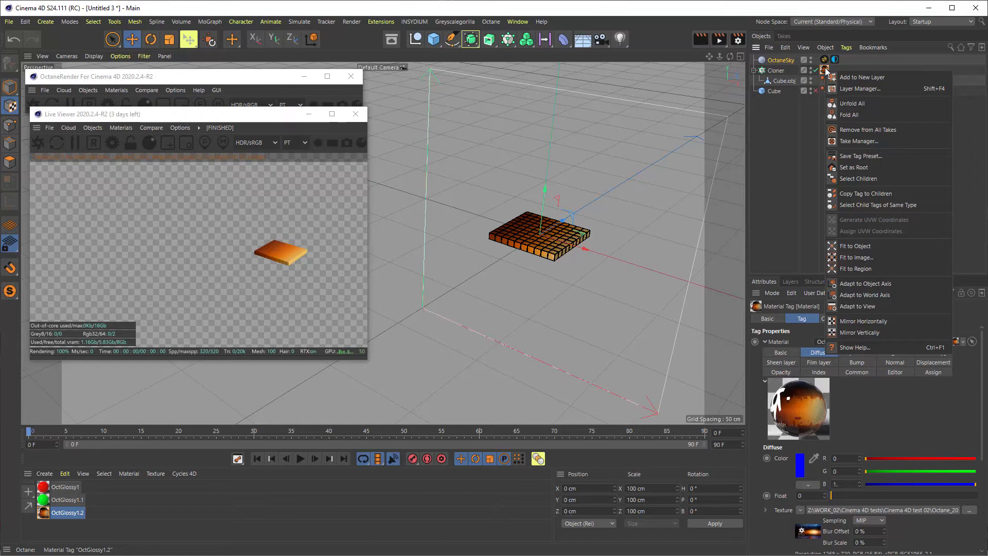
pyautogui.click(854, 257)
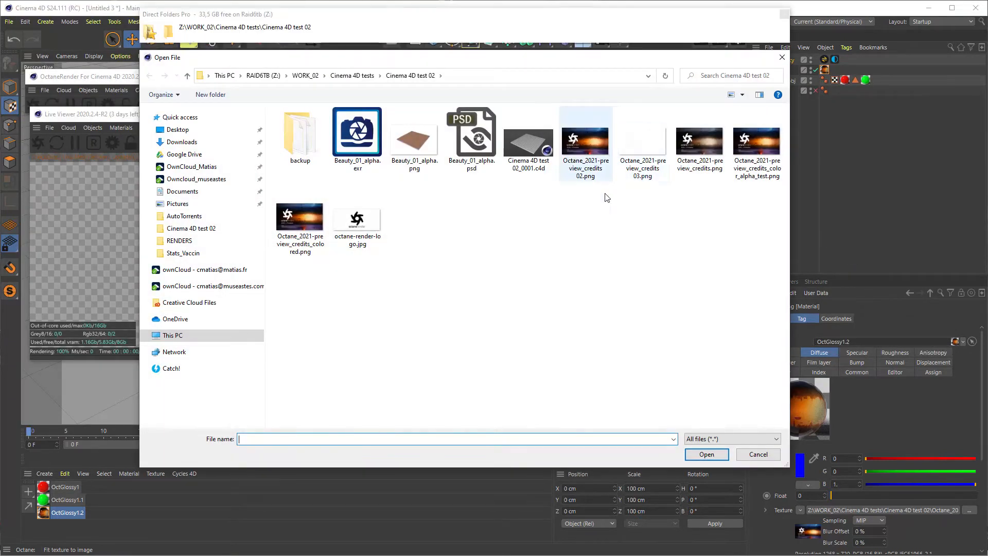
pyautogui.click(644, 147)
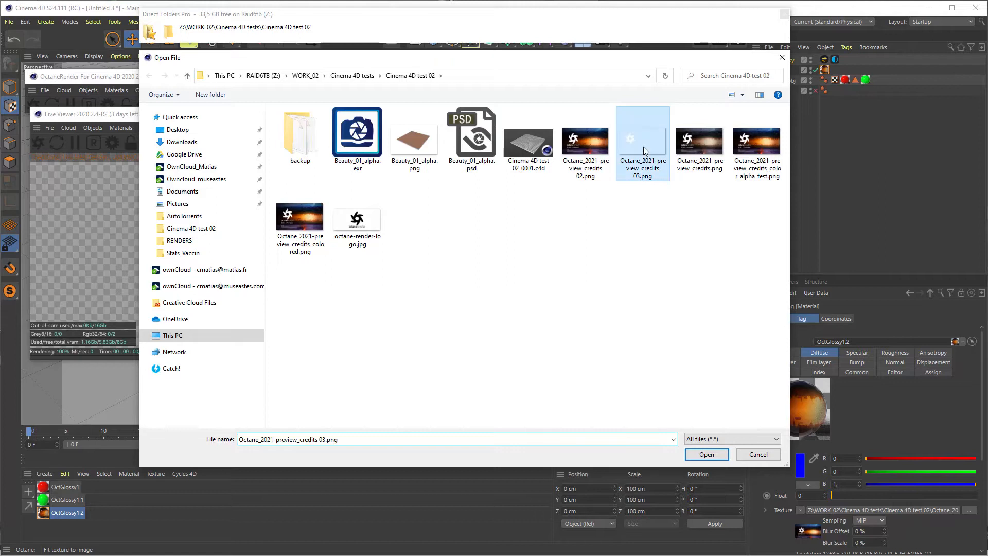
pyautogui.click(703, 452)
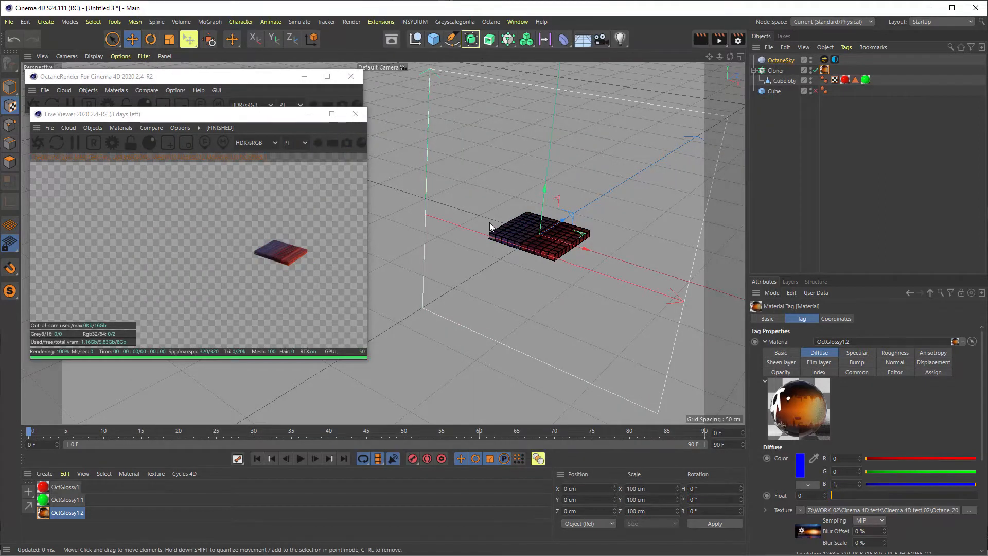
# Step: Examine how the fitted flat projection spreads across the cloned cubes, both close up and from a distance
pyautogui.scroll(5, 515, 242)
pyautogui.scroll(5, 547, 248)
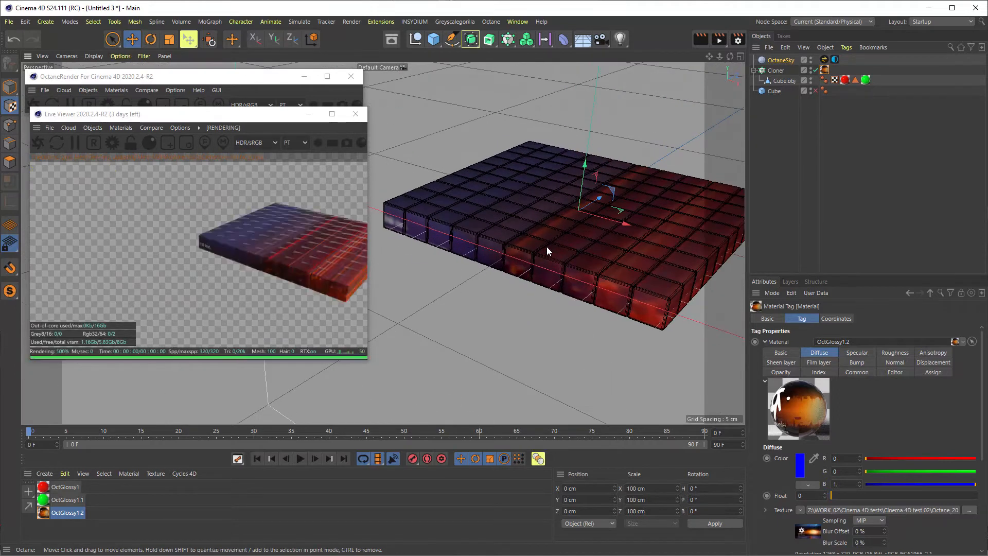
pyautogui.scroll(-10, 548, 249)
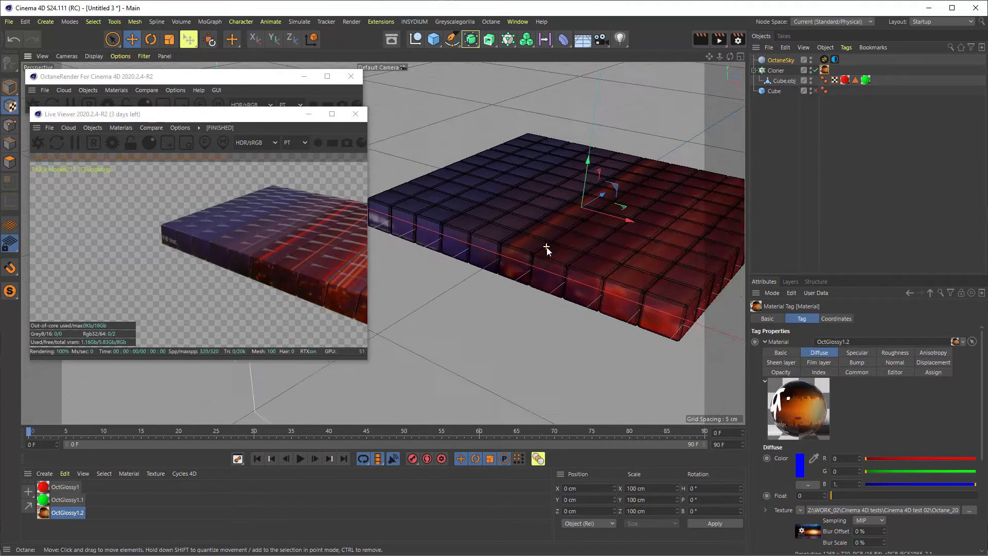
pyautogui.scroll(-3, 546, 253)
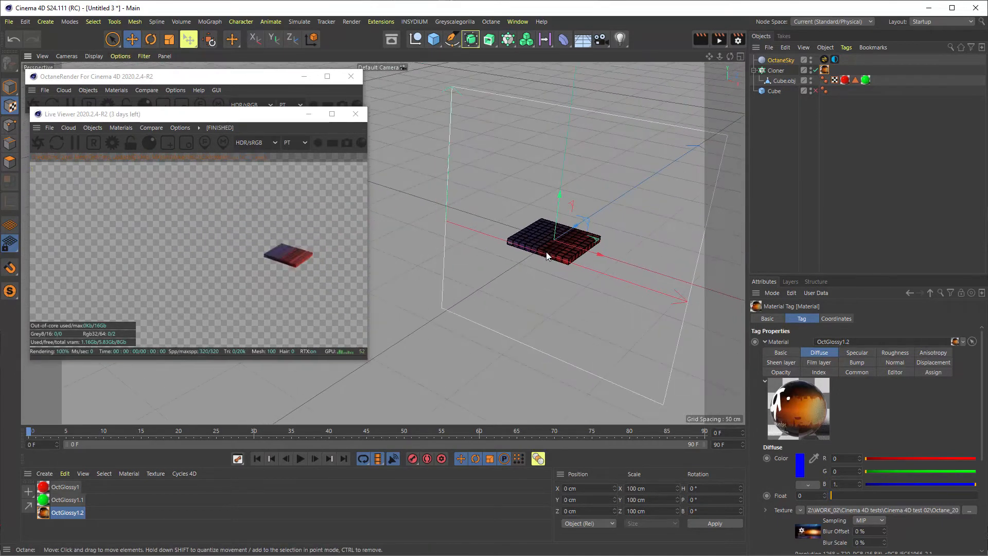
pyautogui.scroll(-3, 540, 251)
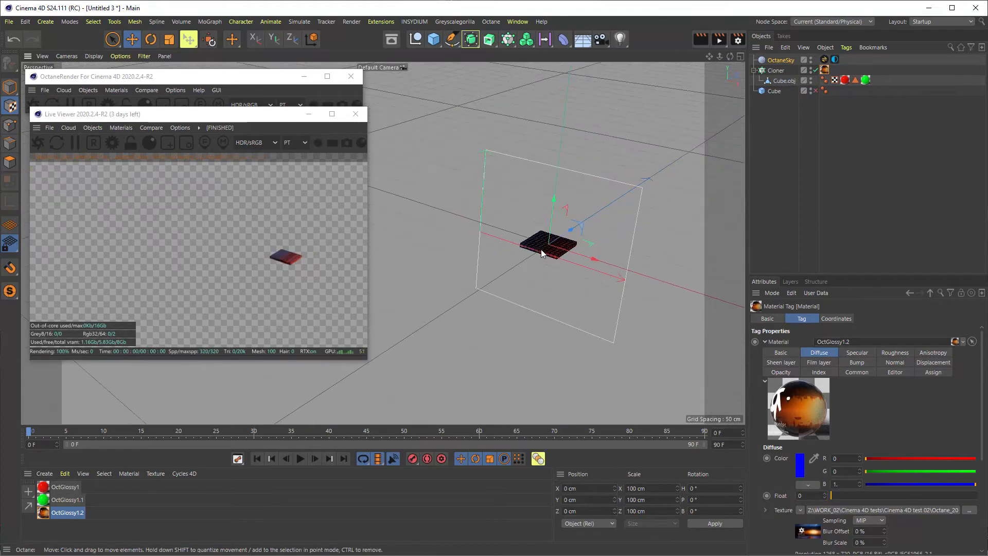
pyautogui.scroll(6, 542, 250)
pyautogui.scroll(5, 535, 253)
pyautogui.scroll(2, 524, 254)
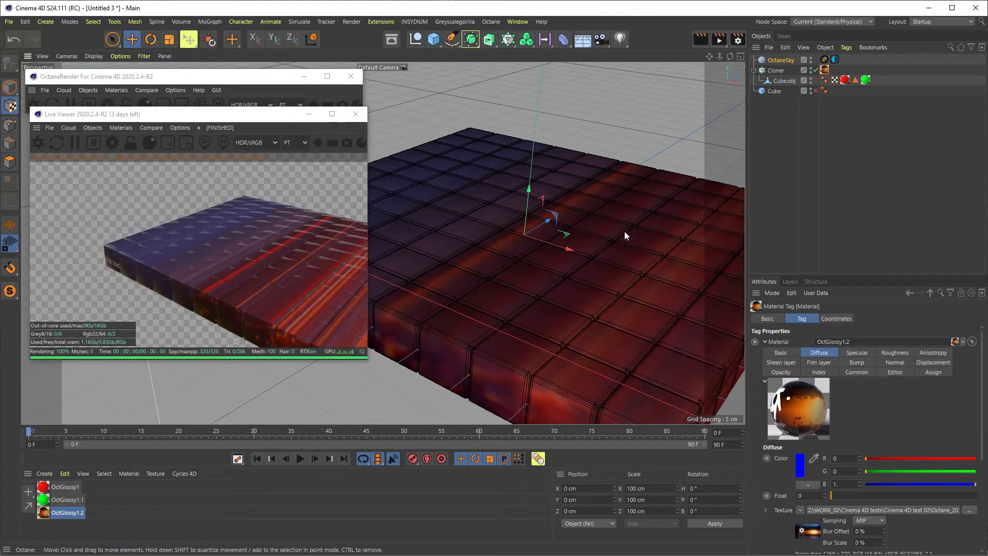
pyautogui.scroll(-5, 623, 234)
pyautogui.scroll(-3, 598, 248)
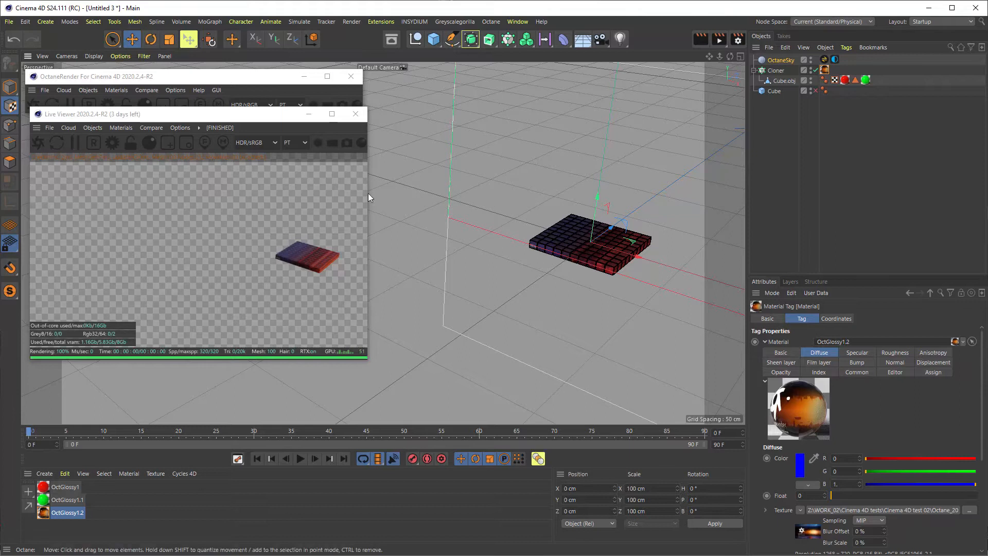
# Step: Rotate the Cloner's flat projection plane to a pitch of -90° so it lies parallel to the top of the cube grid
pyautogui.click(150, 40)
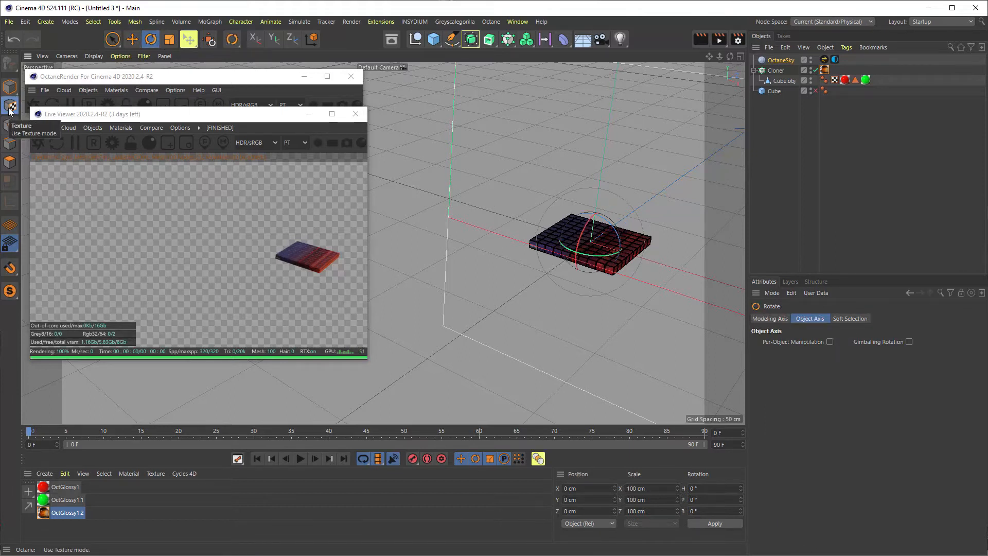
pyautogui.click(10, 107)
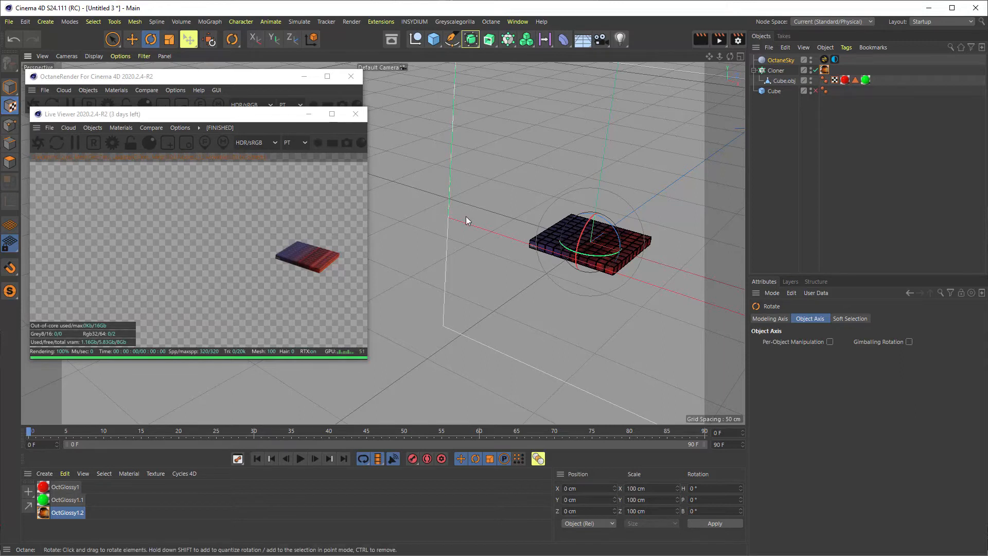
pyautogui.moveTo(581, 243); pyautogui.dragTo(600, 216)
pyautogui.scroll(6, 593, 243)
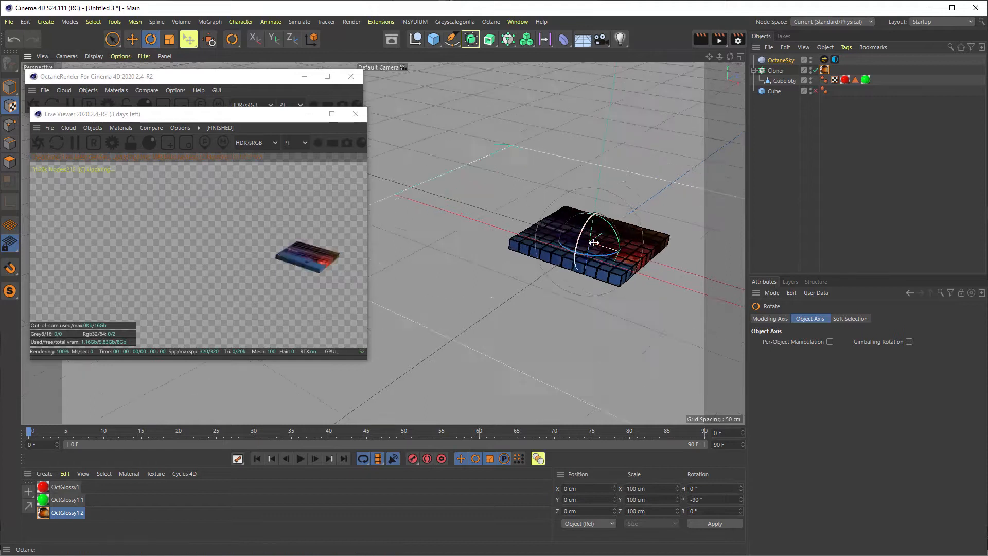
pyautogui.scroll(3, 594, 243)
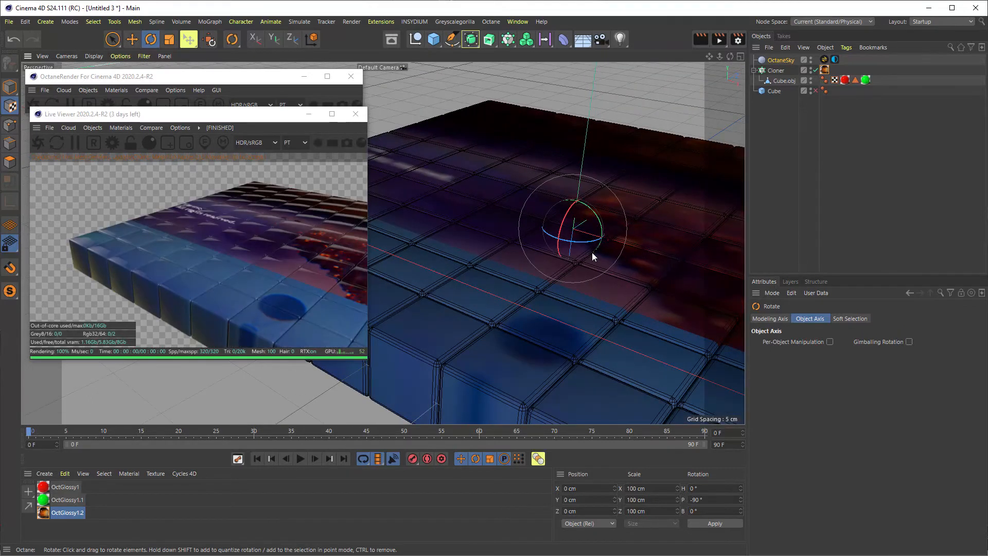
pyautogui.scroll(-8, 588, 257)
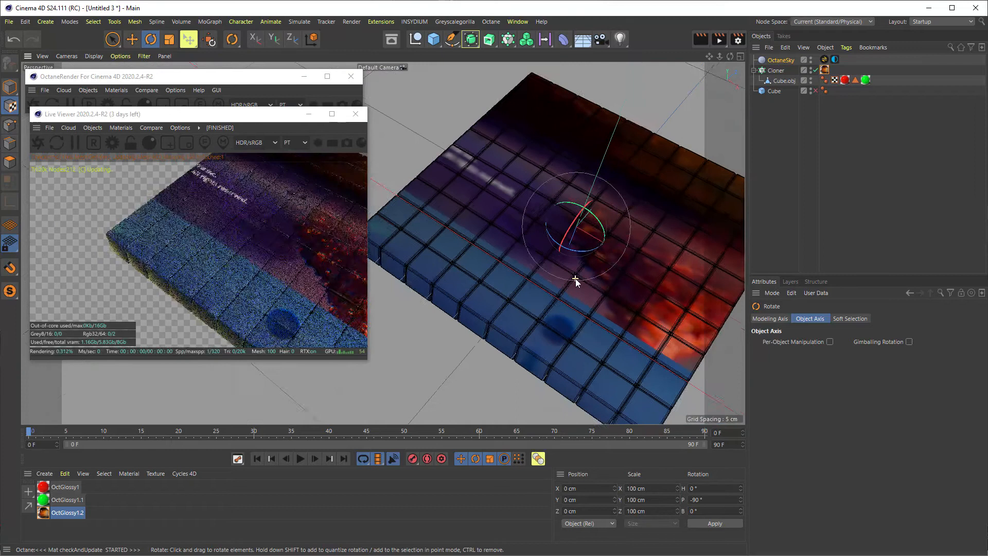
# Step: Scale the projection plane to about 26.6 cm in X and Y and move it to about X 1.8 cm, Z -3.7 cm
pyautogui.scroll(-5, 577, 277)
pyautogui.press('t')
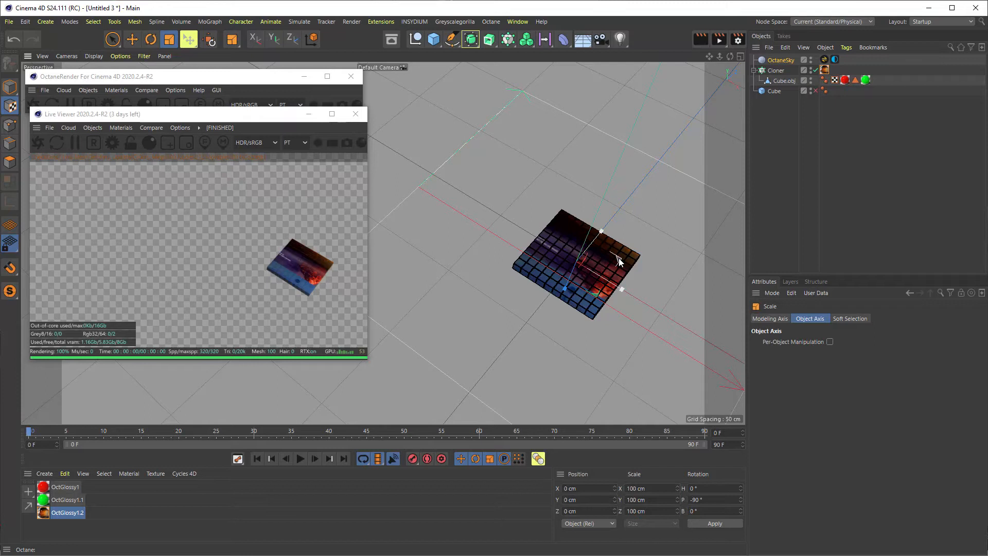
pyautogui.moveTo(619, 257); pyautogui.dragTo(588, 268)
pyautogui.scroll(10, 587, 265)
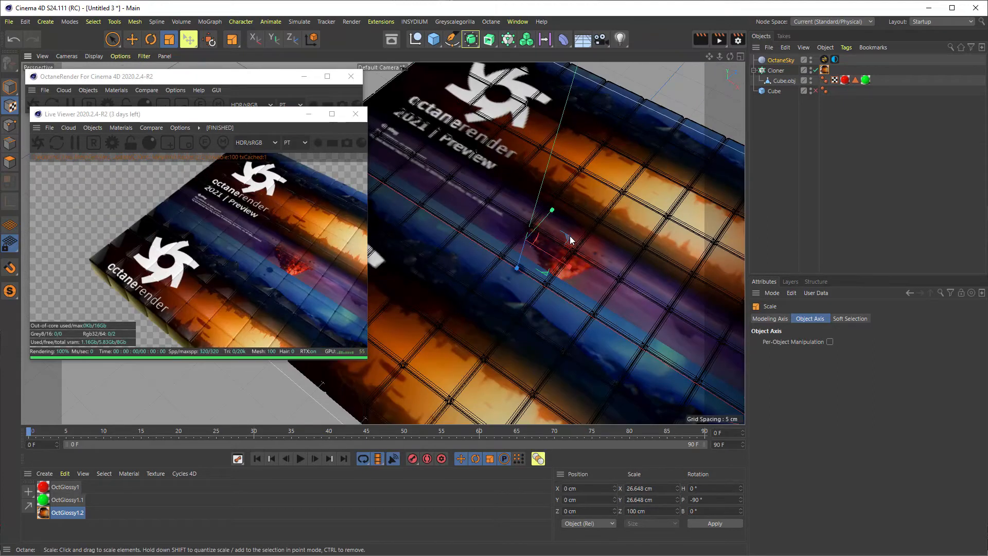
pyautogui.press('e')
pyautogui.moveTo(567, 237); pyautogui.dragTo(558, 288)
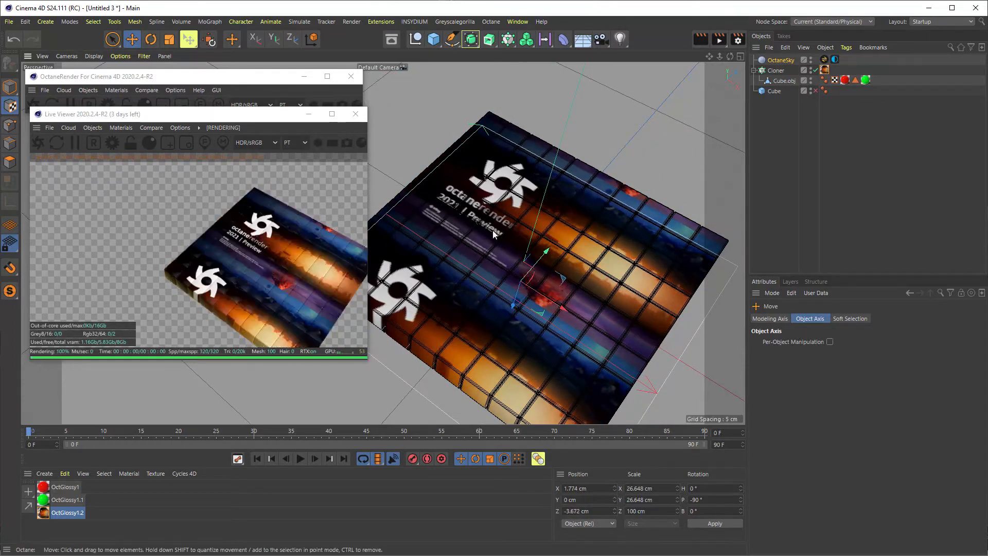
# Step: Move the Live Viewer window clear of the clones and examine the projected image on the grid from several angles
pyautogui.moveTo(280, 116); pyautogui.dragTo(204, 144)
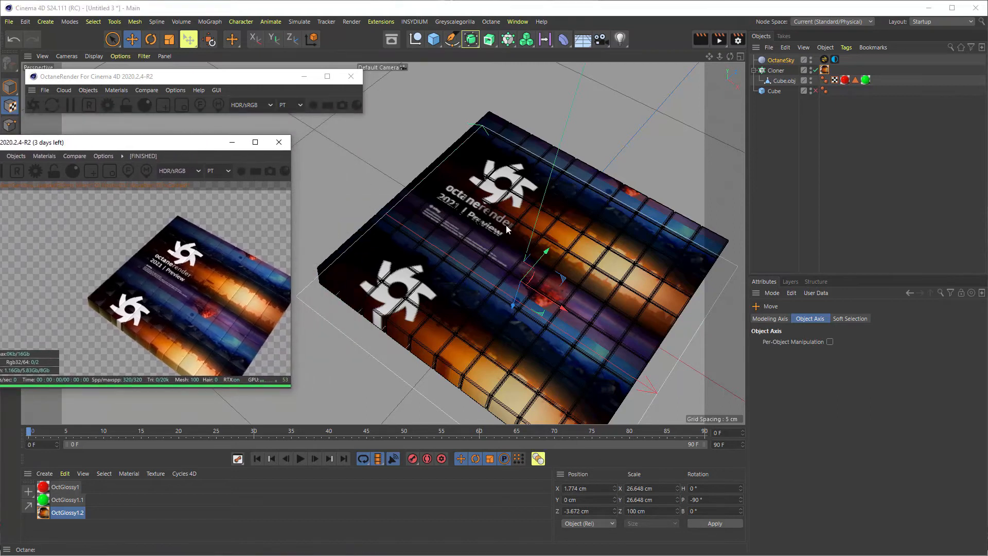
pyautogui.moveTo(541, 247)
pyautogui.keyDown('alt'); pyautogui.mouseDown()
pyautogui.moveTo(594, 279)
pyautogui.moveTo(569, 283)
pyautogui.mouseUp(); pyautogui.keyUp('alt')
pyautogui.keyDown('alt'); pyautogui.moveTo(569, 283); pyautogui.dragTo(589, 251, button='middle'); pyautogui.keyUp('alt')
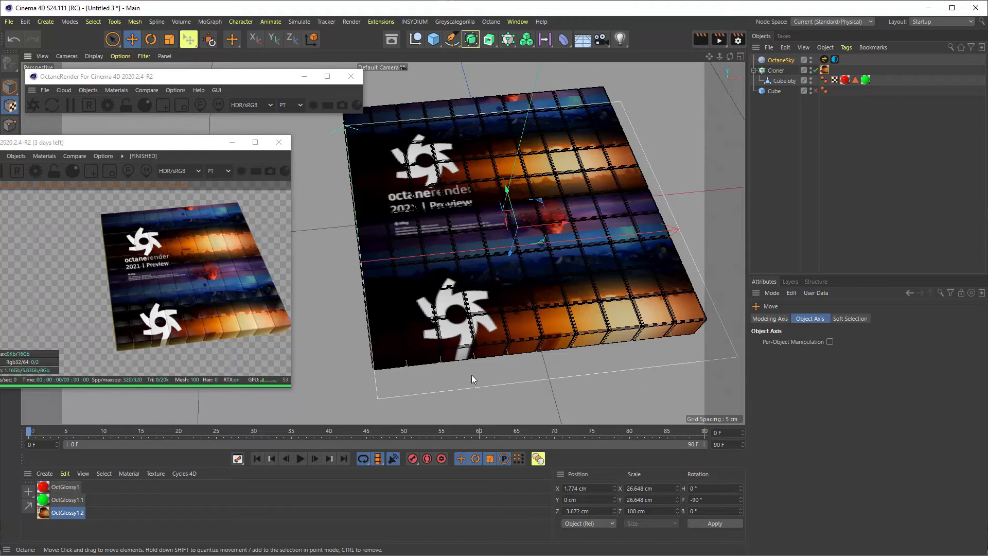
pyautogui.keyDown('alt'); pyautogui.moveTo(661, 354); pyautogui.dragTo(551, 271); pyautogui.keyUp('alt')
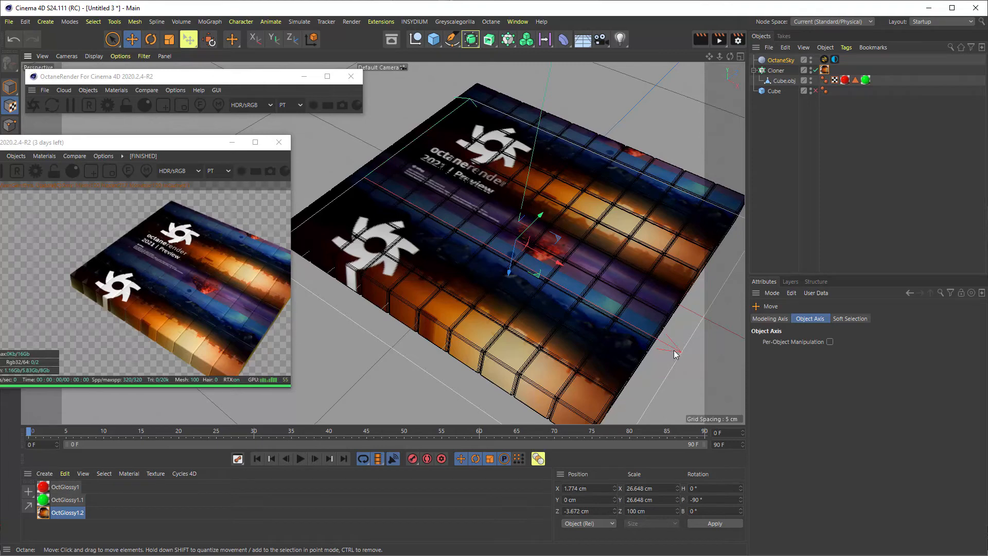
# Step: Shrink the projection plane to about 18 cm in X and Y and reposition it at about X -0.7 cm, Z -5.8 cm
pyautogui.moveTo(559, 238); pyautogui.dragTo(528, 256)
pyautogui.press('t')
pyautogui.scroll(3, 528, 257)
pyautogui.press('e')
pyautogui.moveTo(529, 257); pyautogui.dragTo(521, 236)
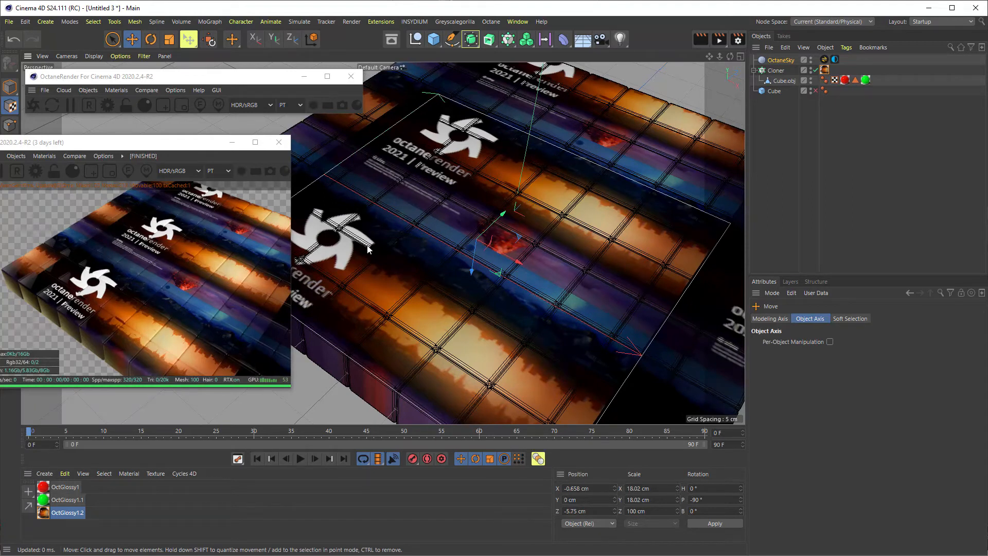
pyautogui.keyDown('alt'); pyautogui.moveTo(578, 234); pyautogui.dragTo(558, 238); pyautogui.keyUp('alt')
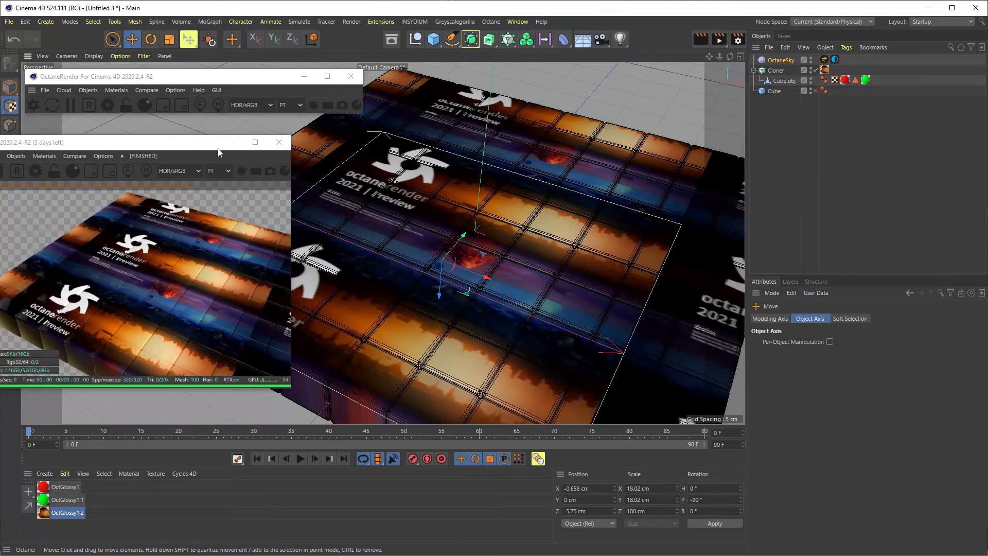
# Step: Bring the Live Viewer fully into view and show the Cloner's material tag properties with the projection settings visible
pyautogui.moveTo(198, 147); pyautogui.dragTo(268, 134)
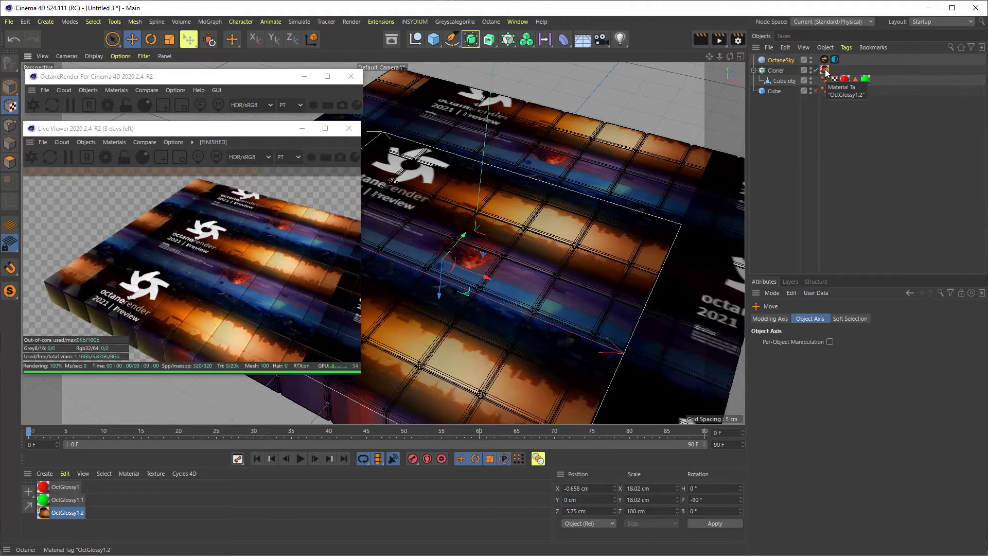
pyautogui.click(825, 71)
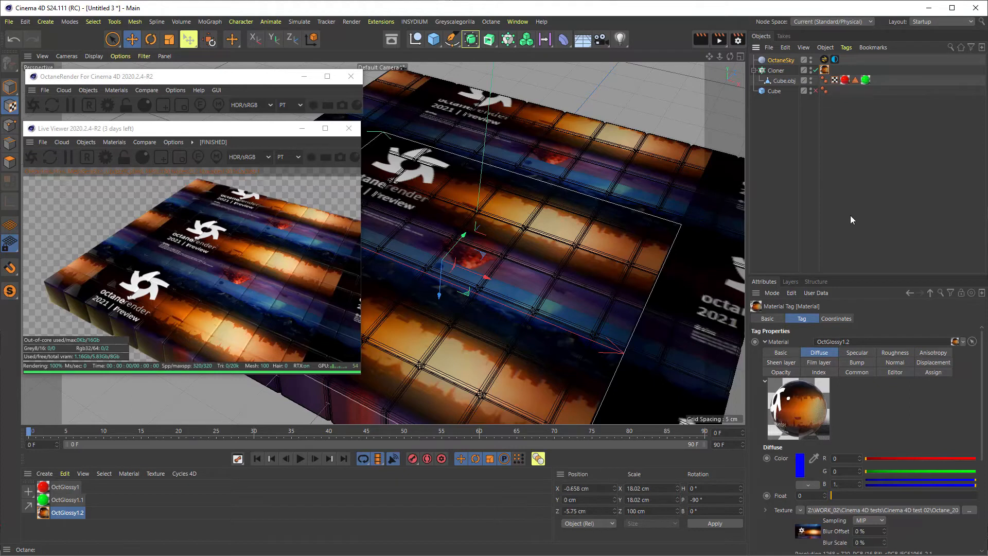
pyautogui.moveTo(845, 274); pyautogui.dragTo(844, 134)
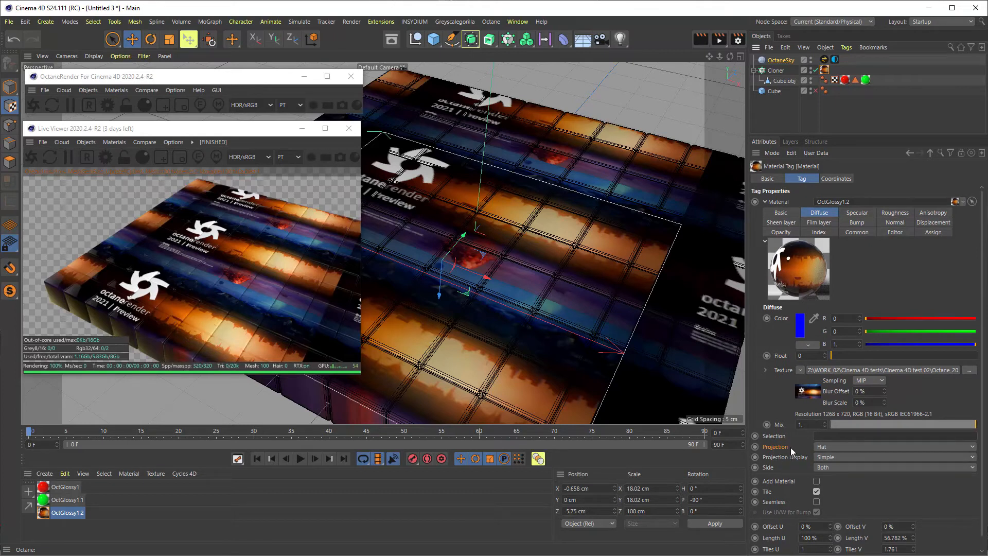
# Step: Review the available projection types while keeping Flat, and set the material tag's Projection Display to Grid
pyautogui.click(833, 447)
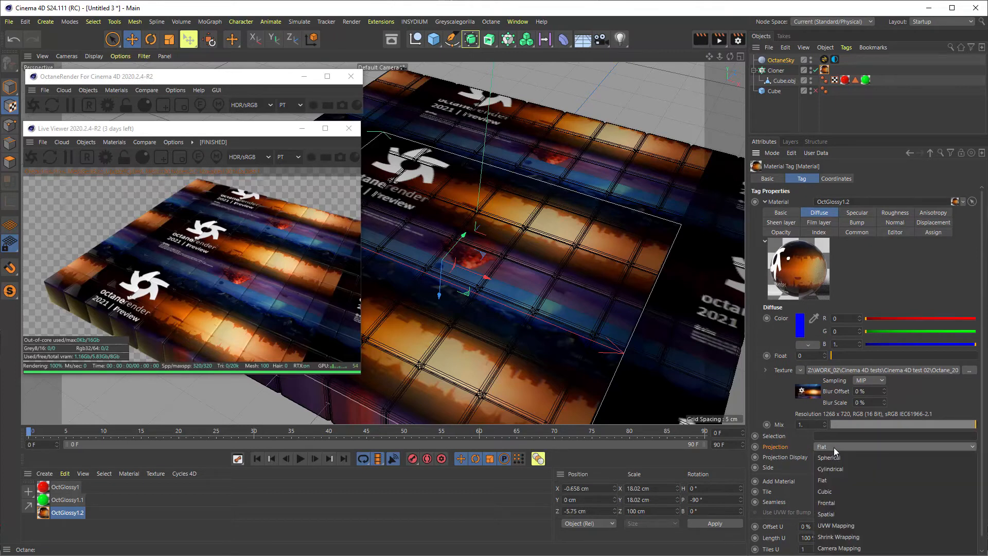
pyautogui.click(792, 445)
pyautogui.click(838, 447)
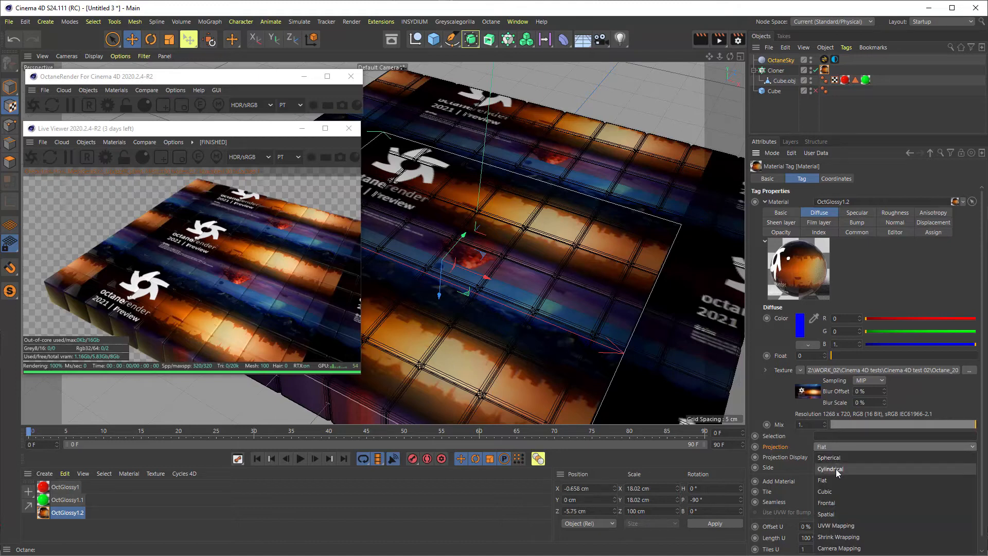
pyautogui.click(783, 449)
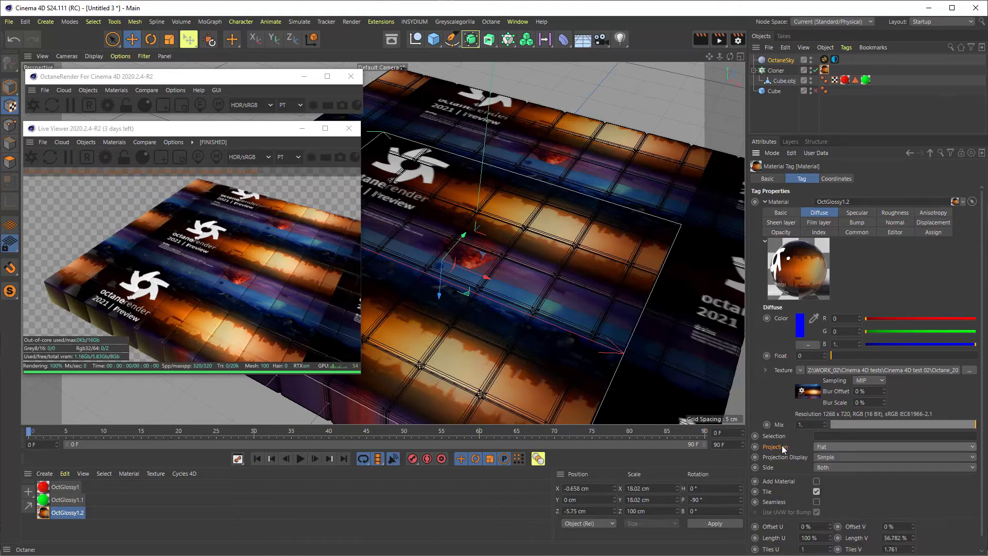
pyautogui.click(830, 458)
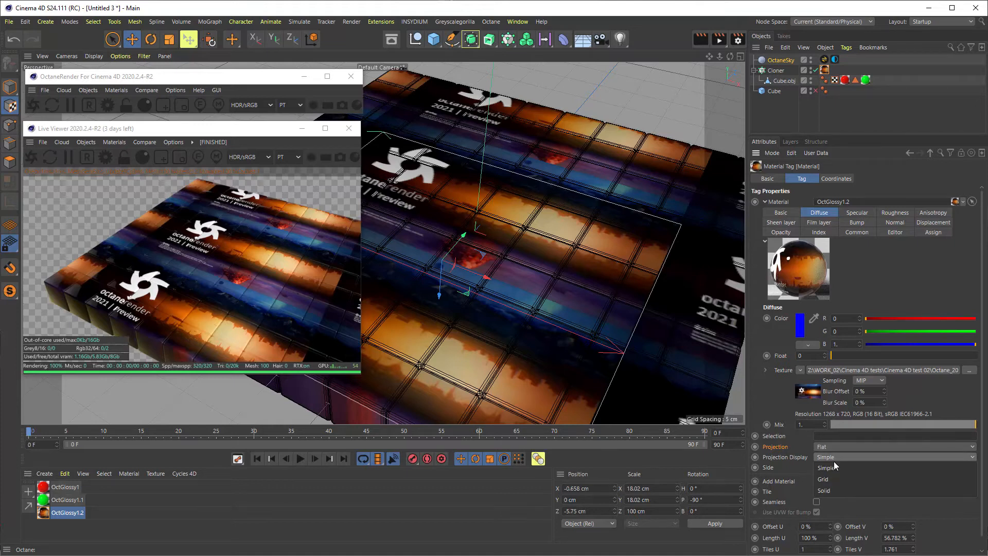
pyautogui.click(833, 478)
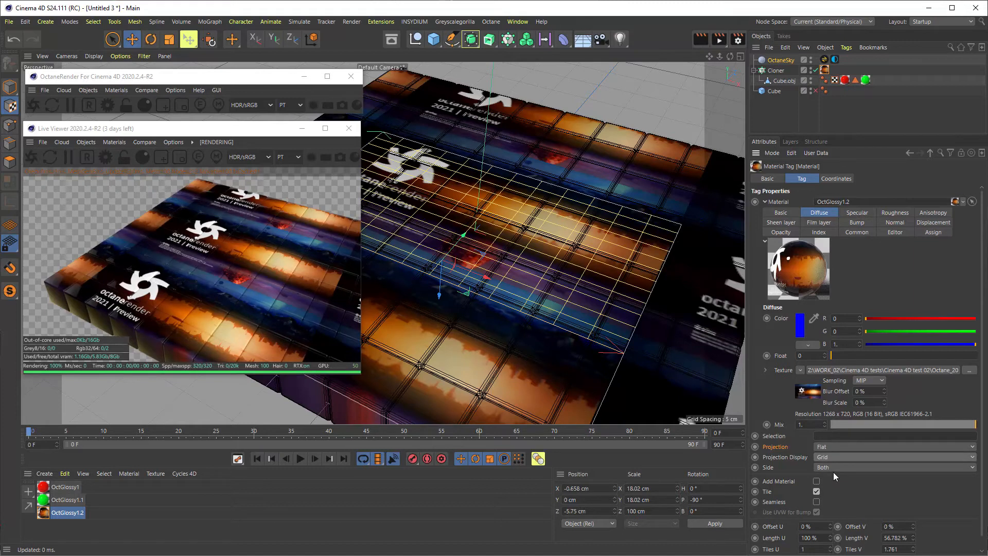
pyautogui.click(835, 457)
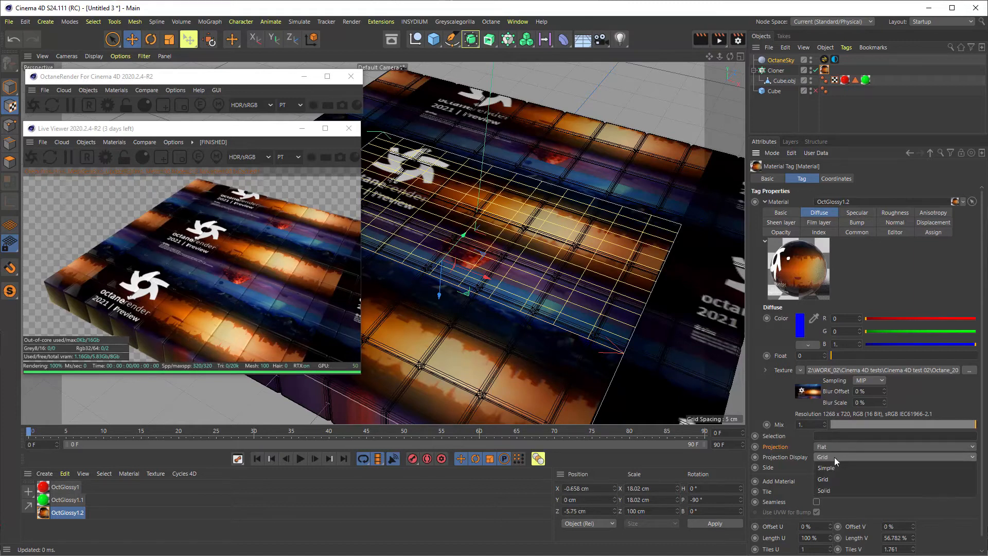
pyautogui.click(834, 479)
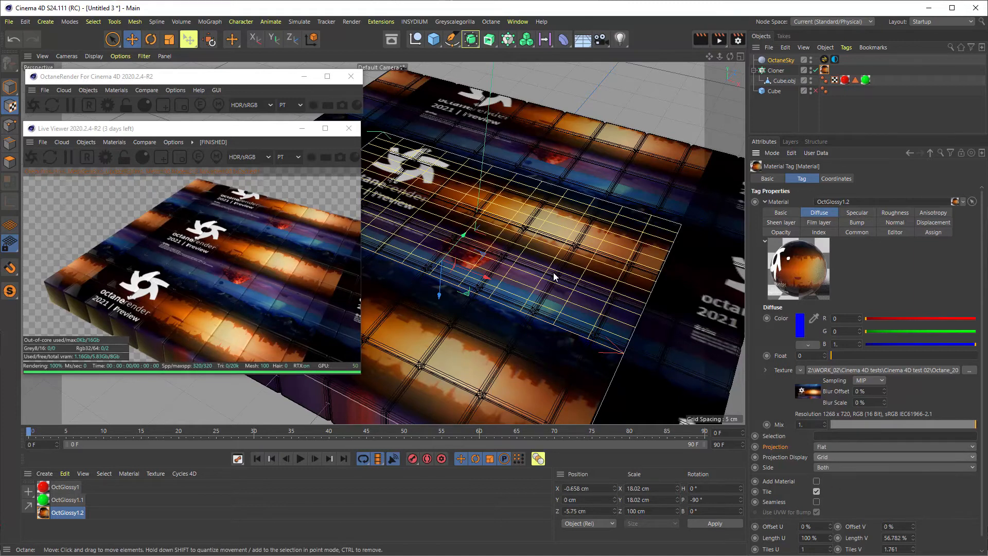
pyautogui.keyDown('alt'); pyautogui.moveTo(535, 258); pyautogui.dragTo(550, 279); pyautogui.keyUp('alt')
# Step: Try the Solid projection display on the clones, inspect it from above and up close, and return the display to Grid
pyautogui.click(827, 456)
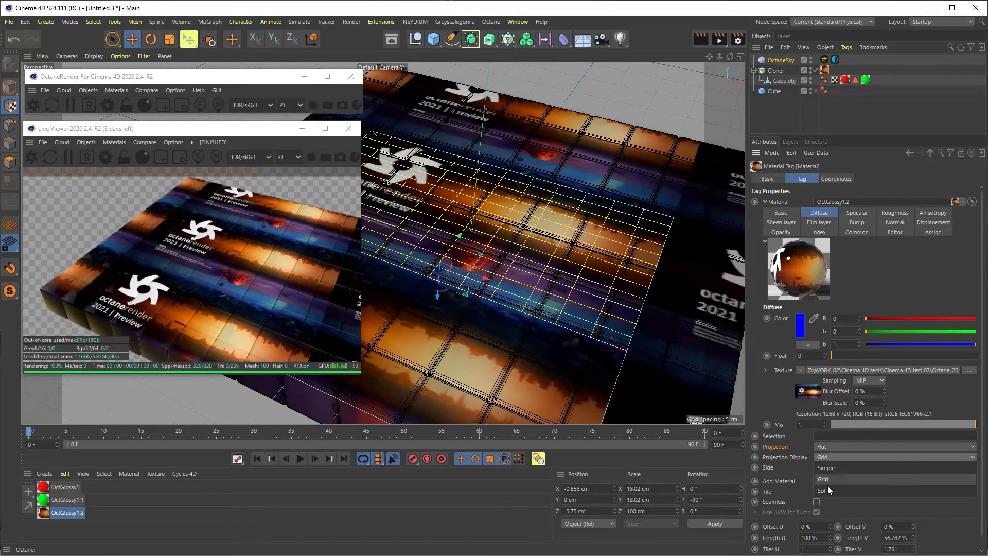
pyautogui.click(826, 490)
pyautogui.keyDown('alt'); pyautogui.moveTo(575, 297); pyautogui.dragTo(557, 331); pyautogui.keyUp('alt')
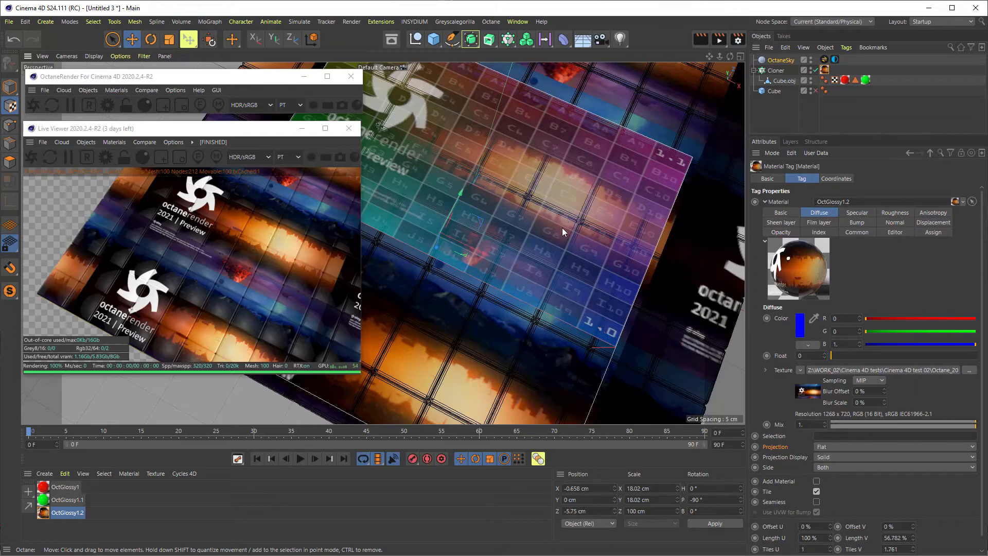
pyautogui.scroll(4, 582, 228)
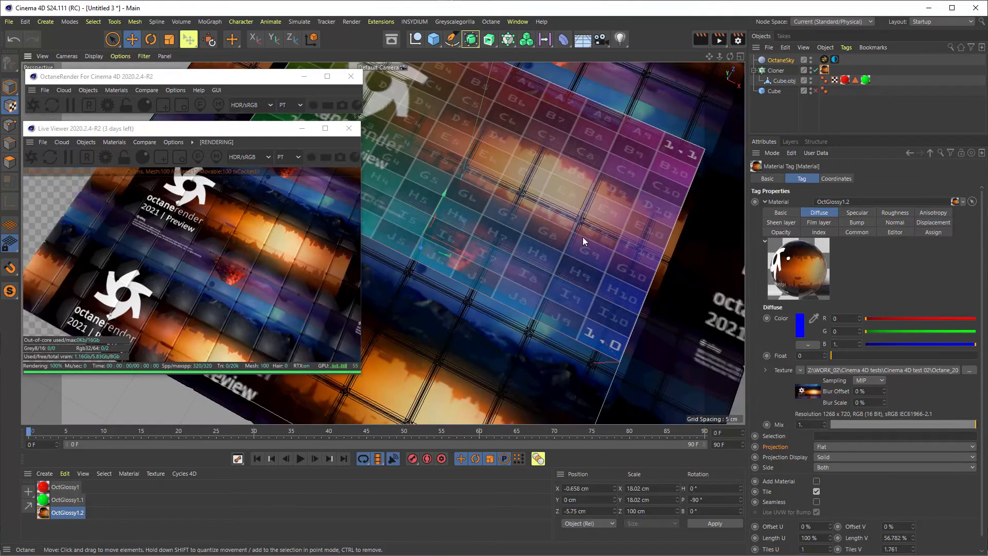
pyautogui.keyDown('alt'); pyautogui.moveTo(571, 333); pyautogui.dragTo(473, 147); pyautogui.keyUp('alt')
pyautogui.click(835, 456)
pyautogui.click(823, 478)
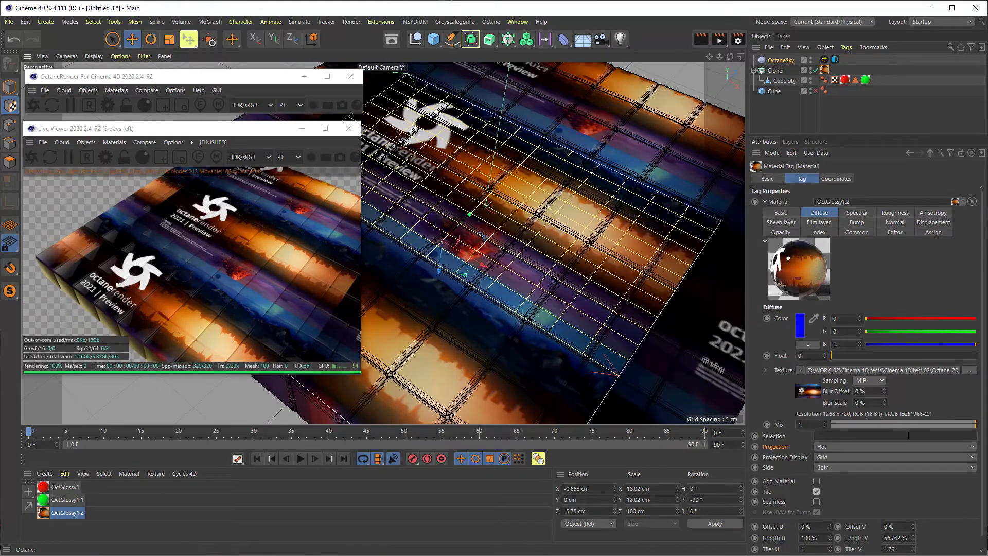
# Step: Turn off Tile on the Cloner's material tag and compare the viewport with the Octane Live Viewer
pyautogui.scroll(-1, 985, 438)
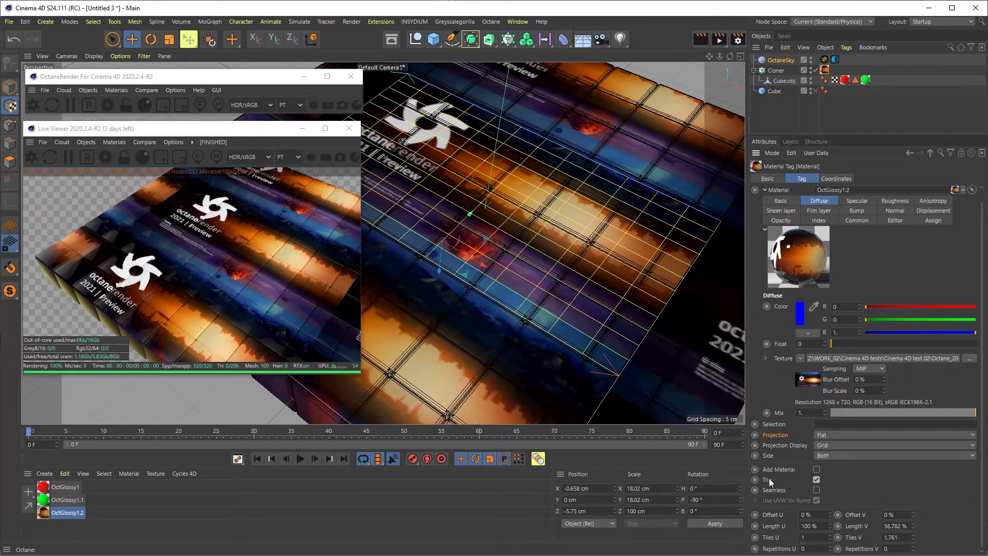
pyautogui.click(816, 480)
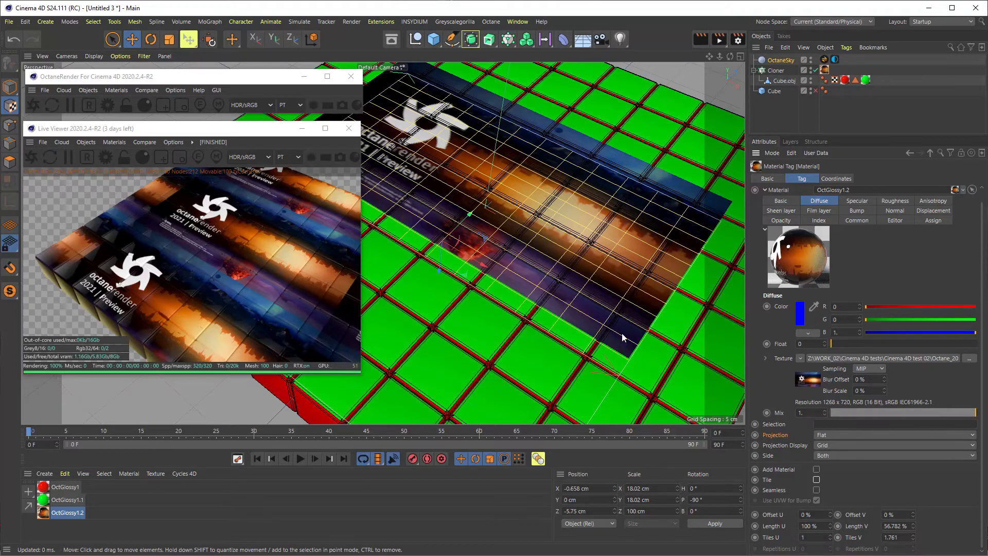
pyautogui.click(34, 159)
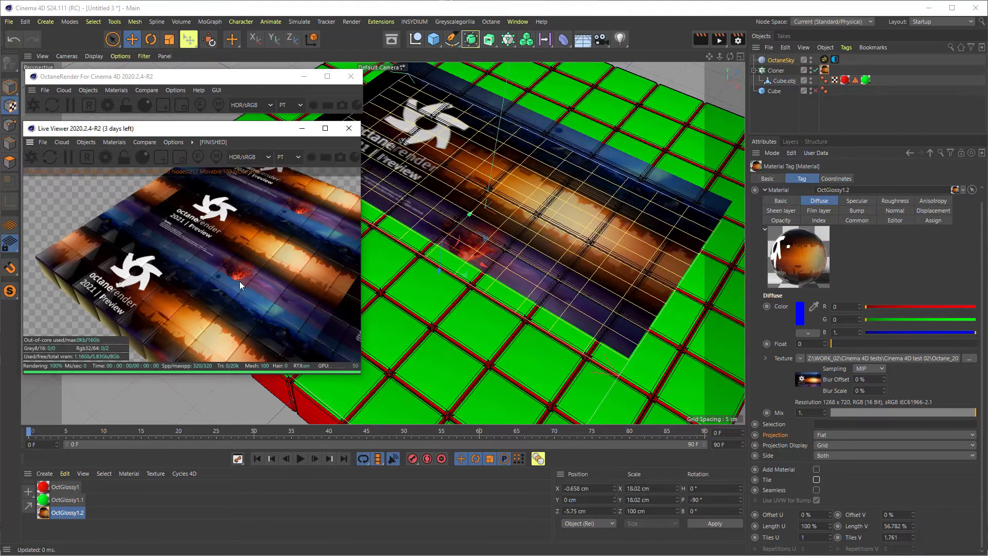
pyautogui.keyDown('alt'); pyautogui.moveTo(579, 207); pyautogui.dragTo(579, 242, button='middle'); pyautogui.keyUp('alt')
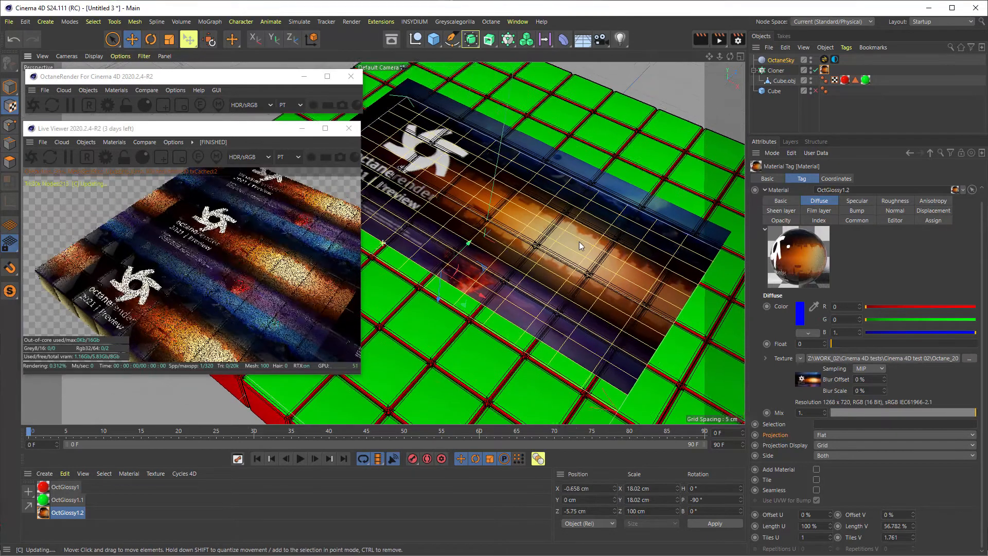
pyautogui.keyDown('alt'); pyautogui.moveTo(579, 242); pyautogui.dragTo(583, 220); pyautogui.keyUp('alt')
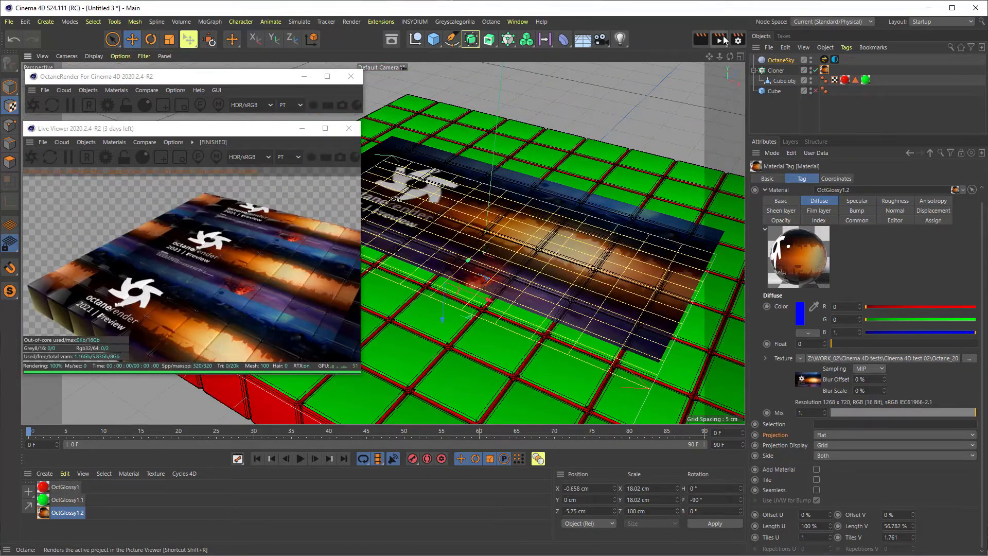
# Step: Render the untiled projection to the Picture Viewer, inspect and close it, and turn Tile back on for the material tag
pyautogui.click(723, 40)
pyautogui.moveTo(858, 29); pyautogui.dragTo(385, 142)
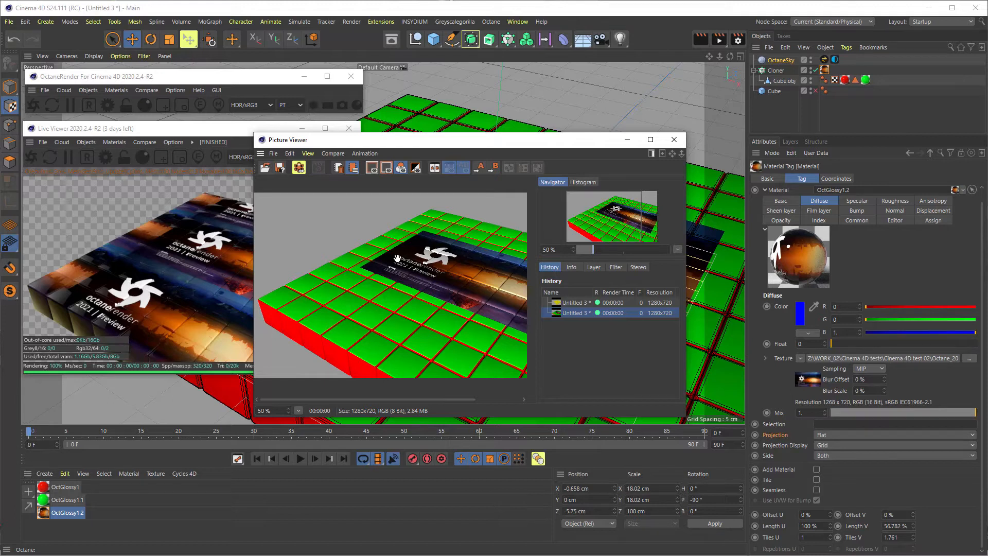
pyautogui.click(674, 140)
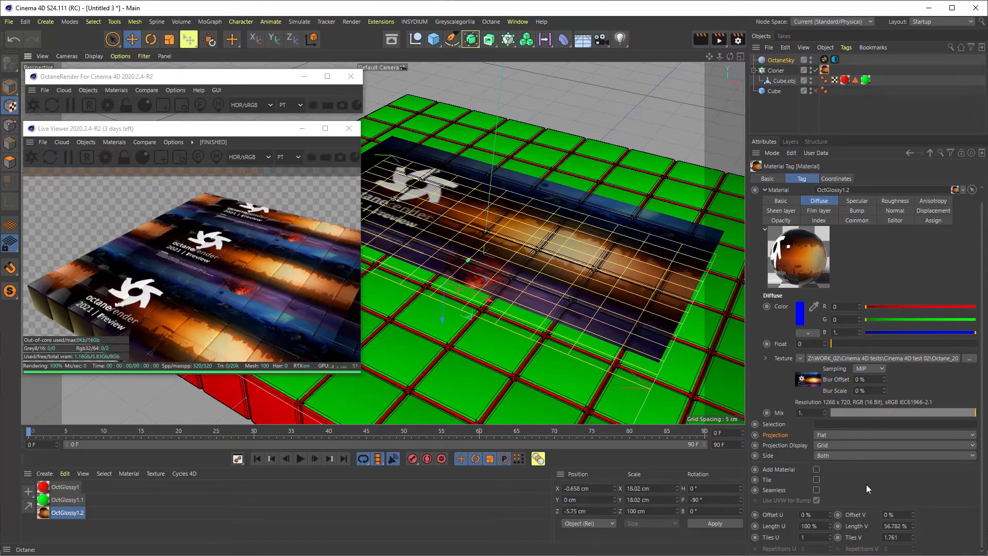
pyautogui.click(817, 479)
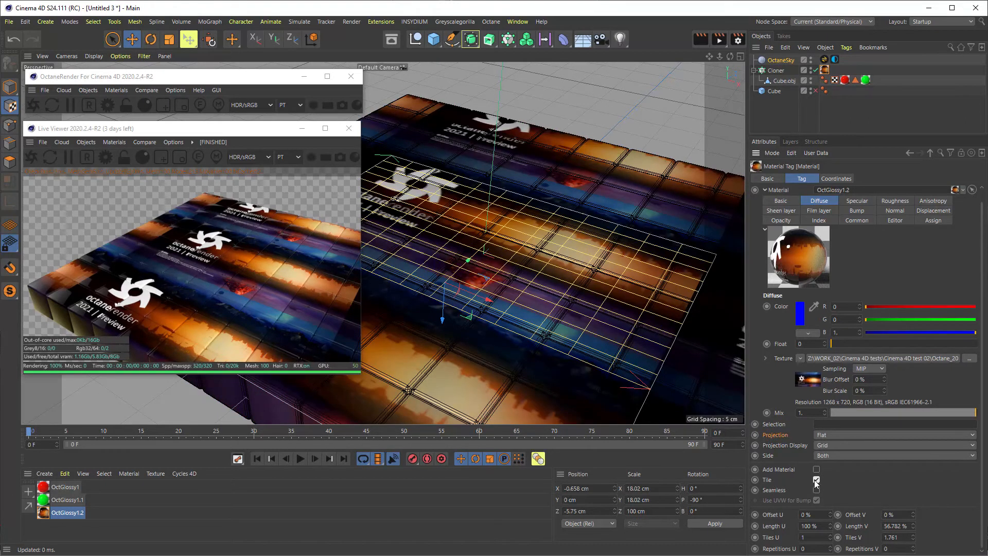
# Step: Turn off Tile on the Cloner's material tag, restart the Octane Live Viewer render, and toggle Tile again to compare, leaving it off
pyautogui.click(817, 479)
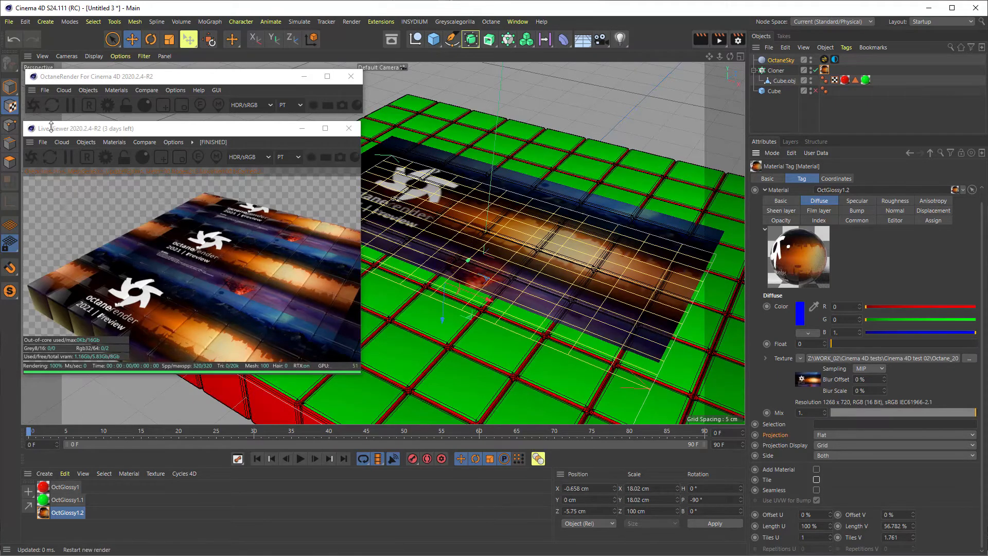
pyautogui.click(31, 156)
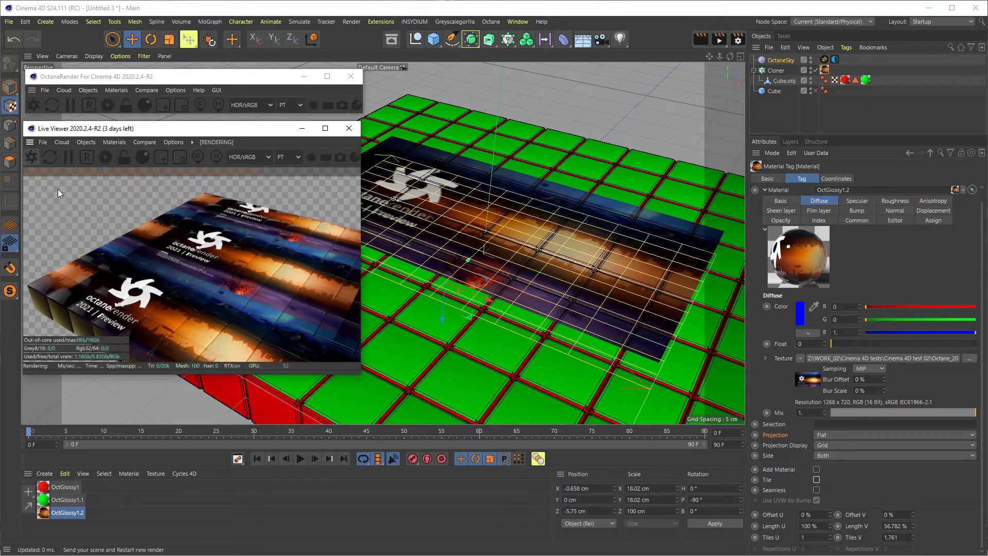
pyautogui.click(816, 479)
pyautogui.click(815, 480)
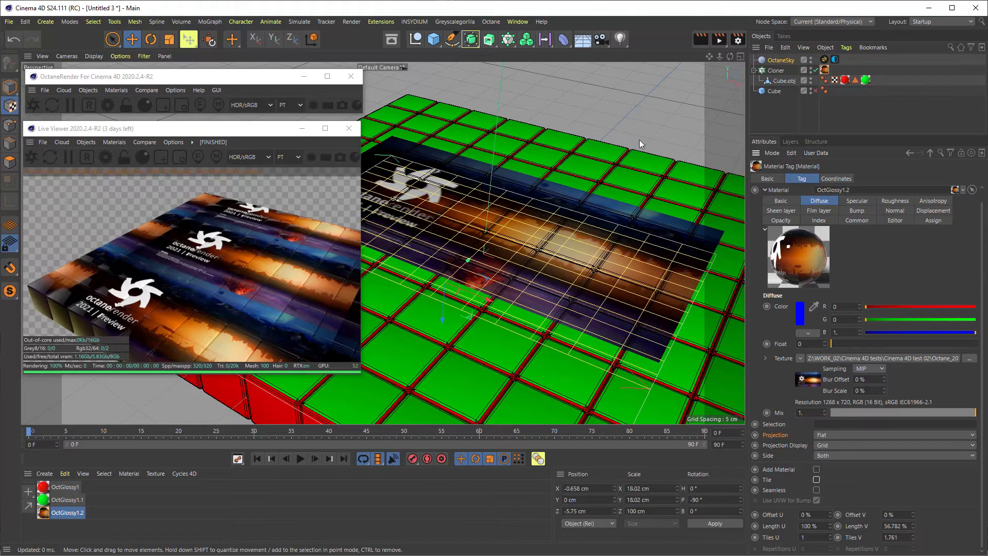
# Step: In Texture mode, shift the flat projection across the clones to about X 0.354 cm, Z -10.516 cm
pyautogui.keyDown('alt'); pyautogui.moveTo(557, 269); pyautogui.dragTo(554, 233, button='middle'); pyautogui.keyUp('alt')
pyautogui.keyDown('alt'); pyautogui.moveTo(554, 232); pyautogui.dragTo(554, 253); pyautogui.keyUp('alt')
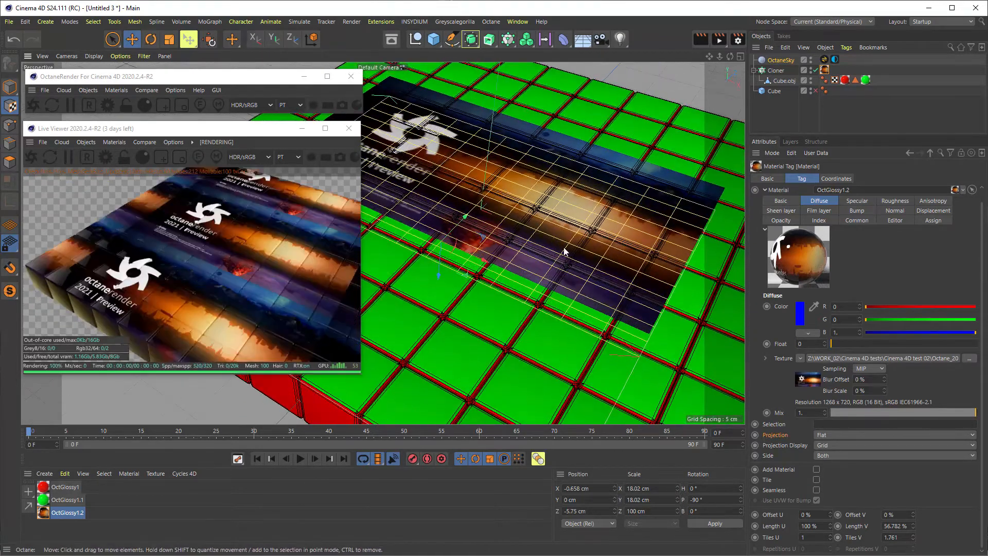
pyautogui.click(12, 108)
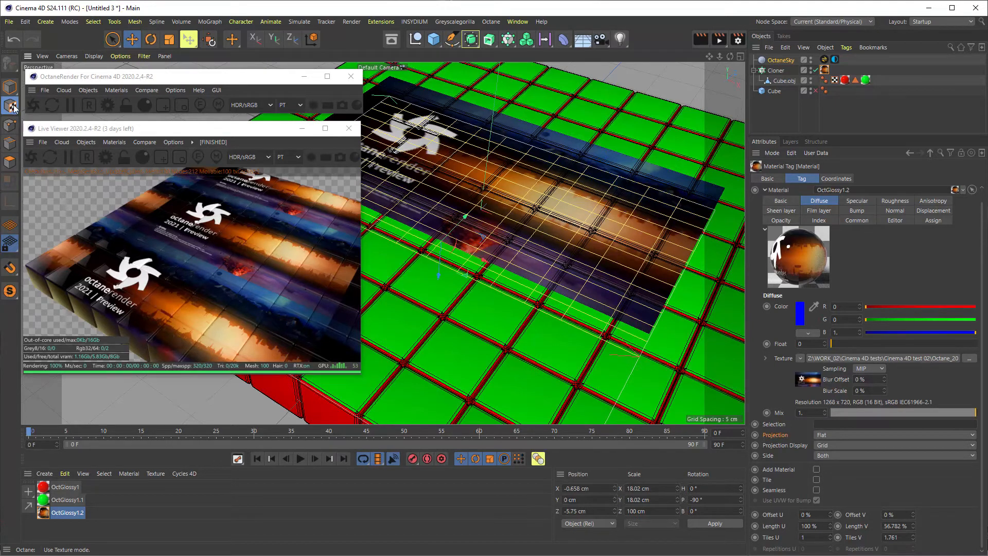
pyautogui.moveTo(484, 240); pyautogui.dragTo(462, 276)
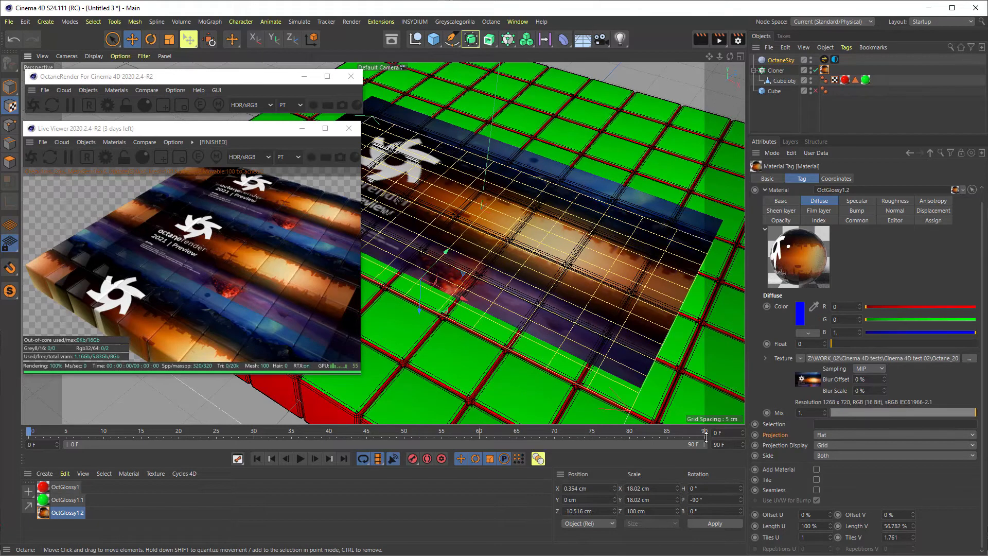
# Step: Turn Tile back on for the Cloner's material tag and toggle Seamless to compare the repeats, leaving Seamless off
pyautogui.click(816, 490)
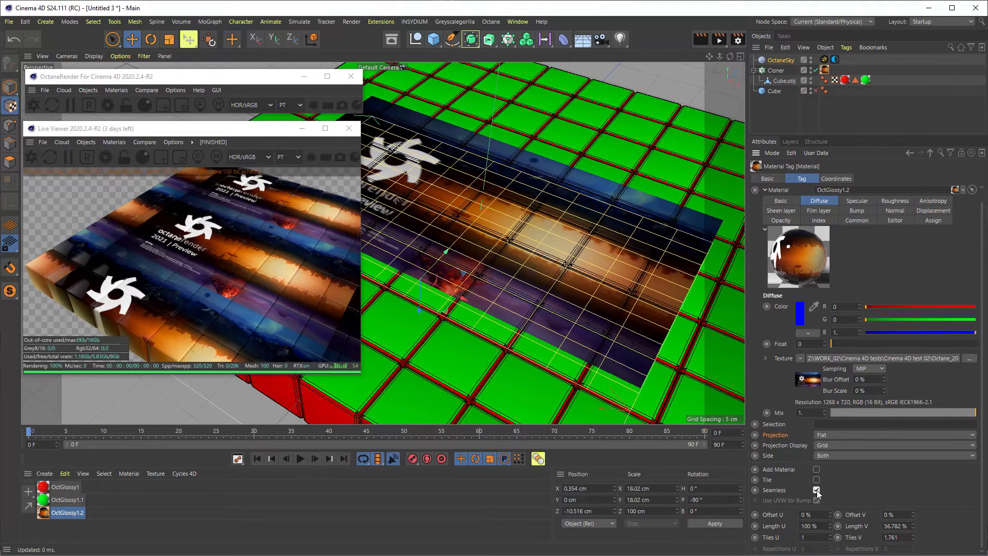
pyautogui.click(816, 480)
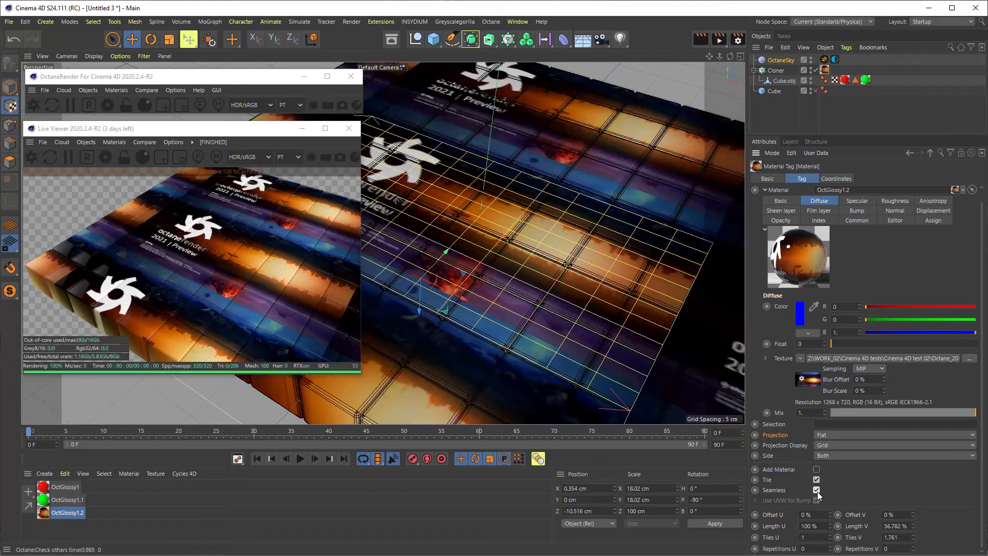
pyautogui.click(817, 492)
pyautogui.click(817, 492)
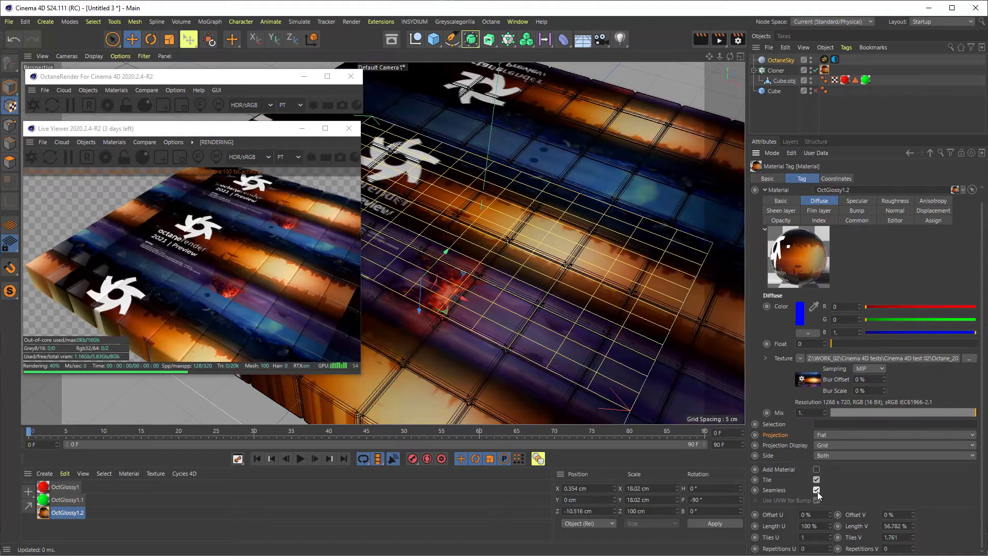
pyautogui.click(817, 490)
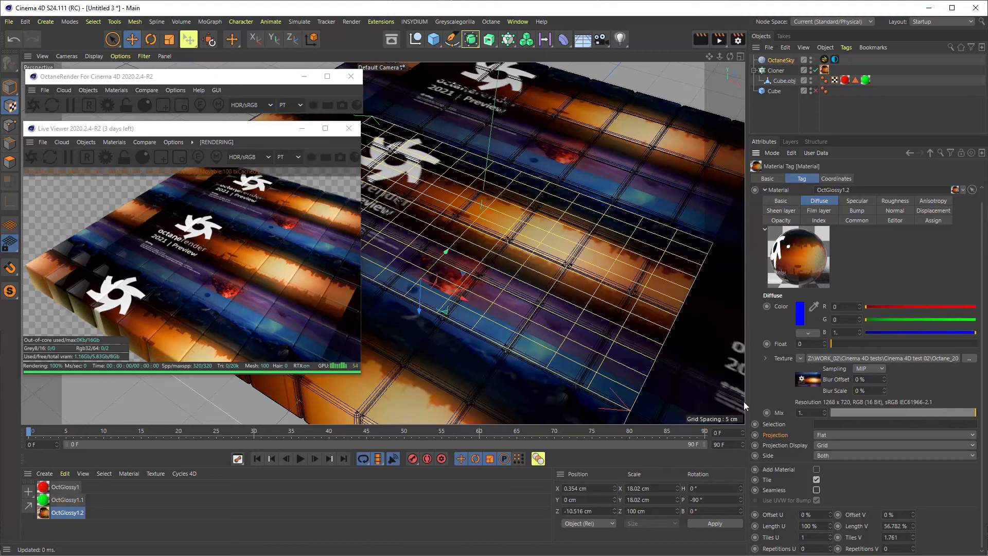
# Step: Try Seamless on the tiled projection, compare the repeated logo up close with the Live Viewer, and turn Seamless back off
pyautogui.scroll(2, 536, 137)
pyautogui.scroll(2, 543, 117)
pyautogui.keyDown('alt'); pyautogui.moveTo(582, 145); pyautogui.dragTo(731, 260, button='middle'); pyautogui.keyUp('alt')
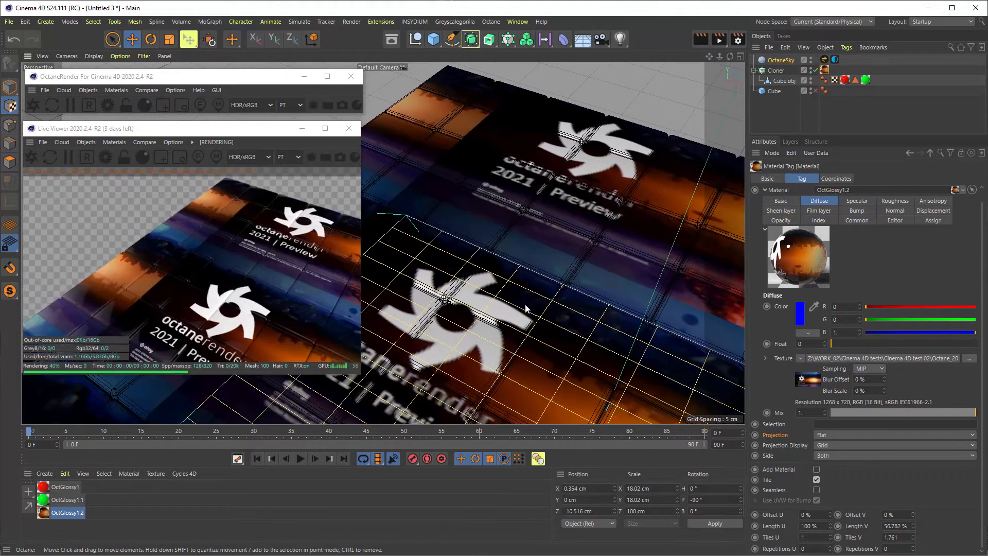
pyautogui.moveTo(265, 129); pyautogui.dragTo(231, 131)
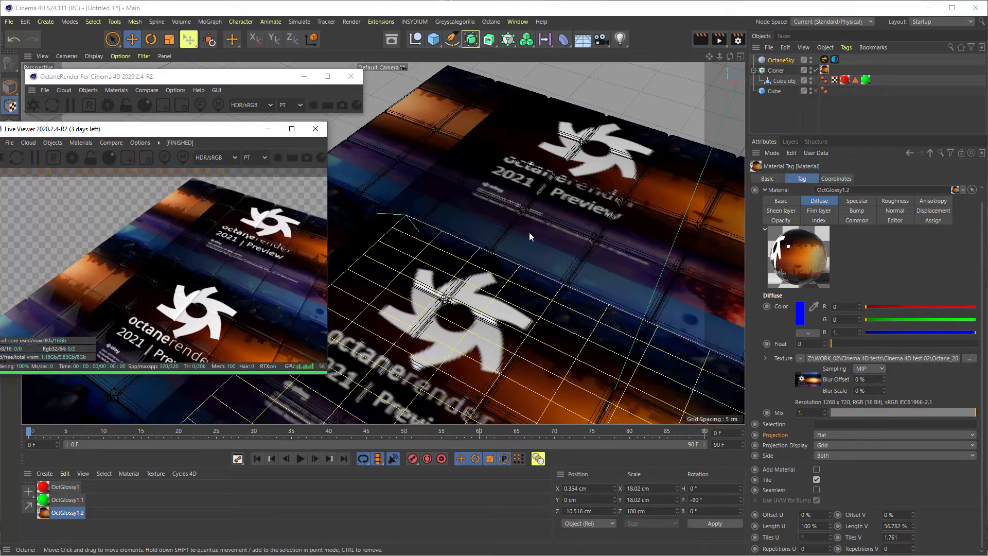
pyautogui.click(817, 490)
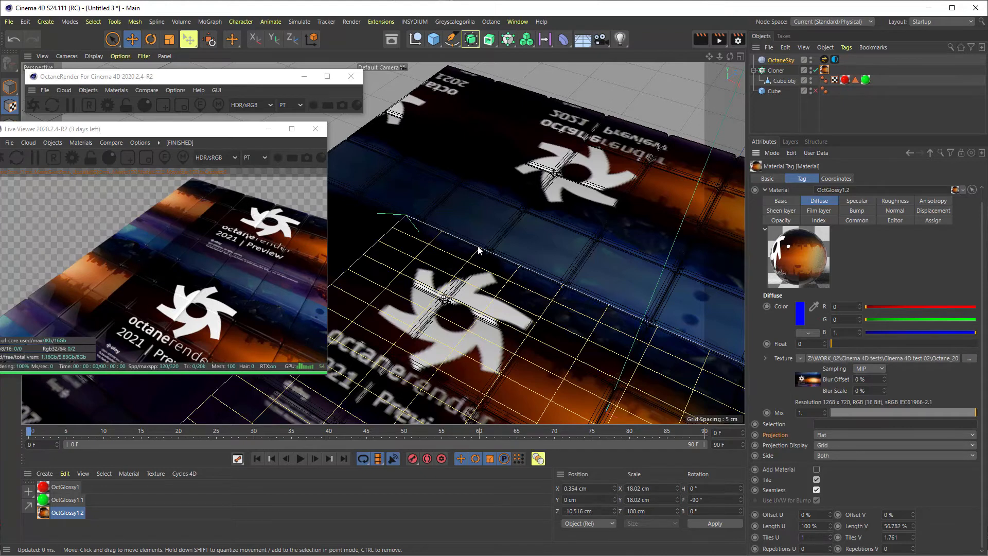
pyautogui.moveTo(479, 245); pyautogui.dragTo(536, 172)
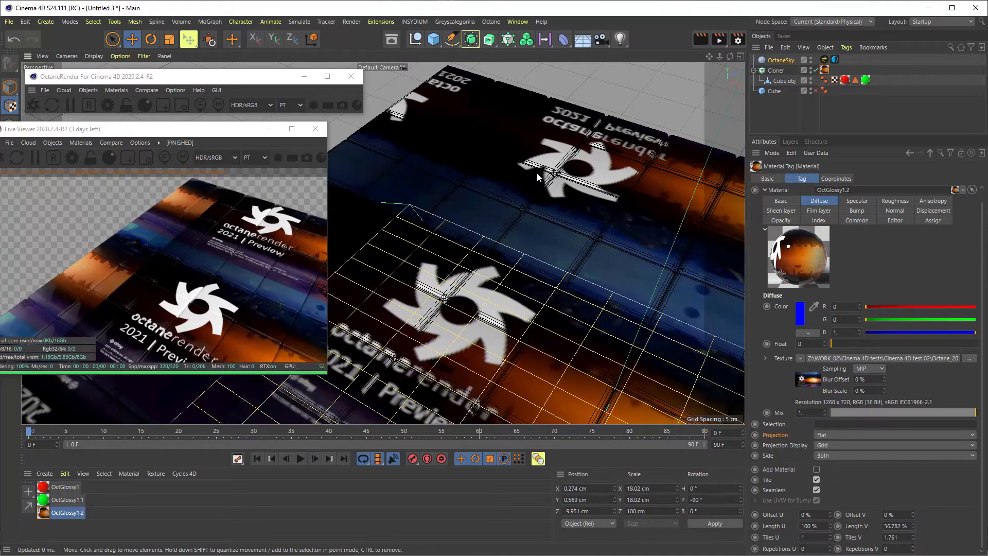
pyautogui.hotkey('ctrl', 'z')
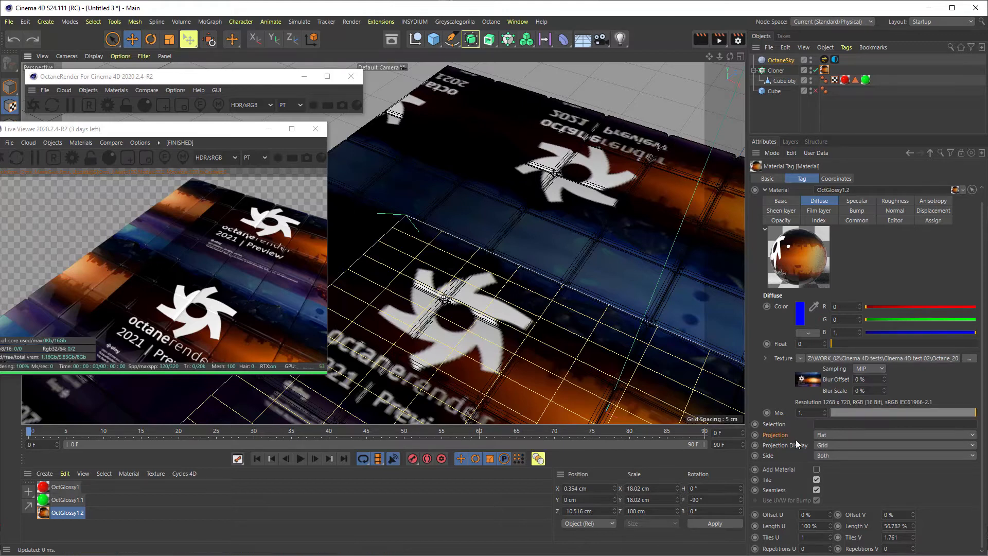
pyautogui.click(816, 489)
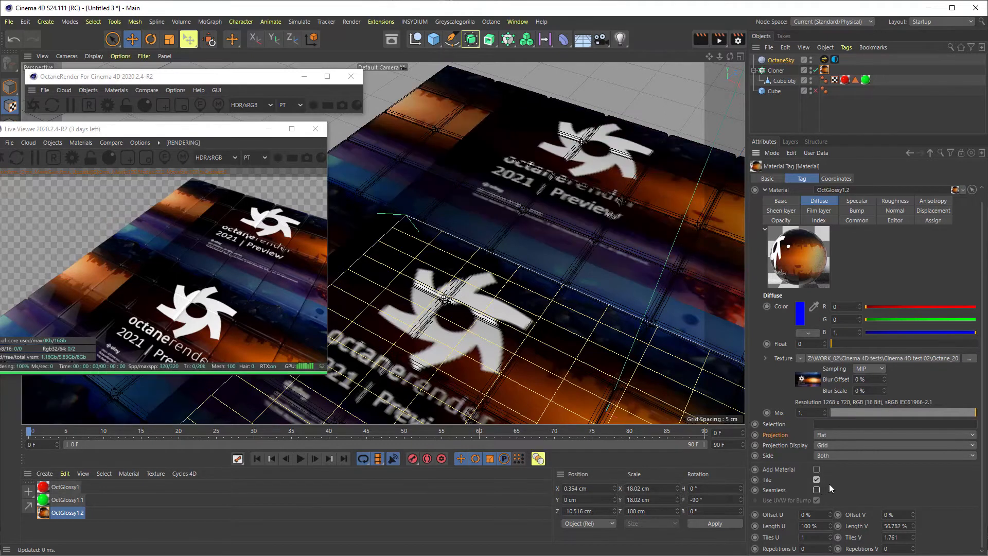
# Step: Turn off Tile on the material tag and compare the single projected image in the viewport with the Live Viewer
pyautogui.click(816, 480)
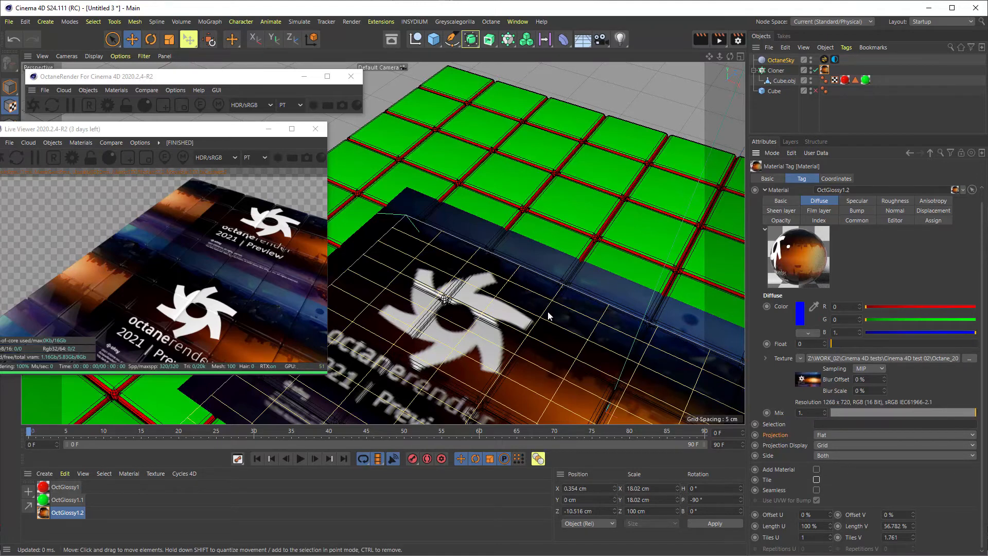
pyautogui.moveTo(552, 318); pyautogui.dragTo(550, 270)
pyautogui.keyDown('alt'); pyautogui.moveTo(550, 270); pyautogui.dragTo(523, 217, button='middle'); pyautogui.keyUp('alt')
pyautogui.scroll(-3, 542, 227)
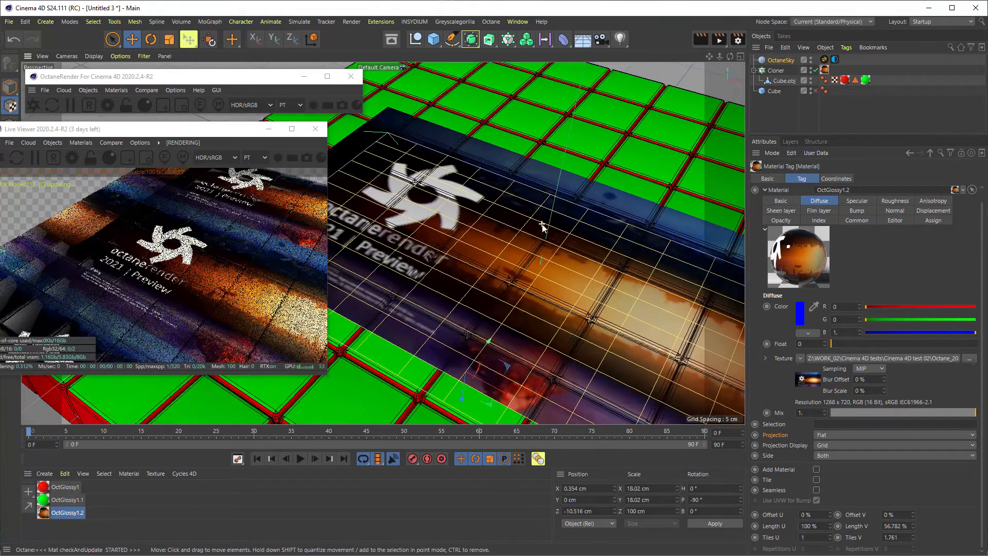
pyautogui.keyDown('alt'); pyautogui.moveTo(525, 293); pyautogui.dragTo(465, 259, button='middle'); pyautogui.keyUp('alt')
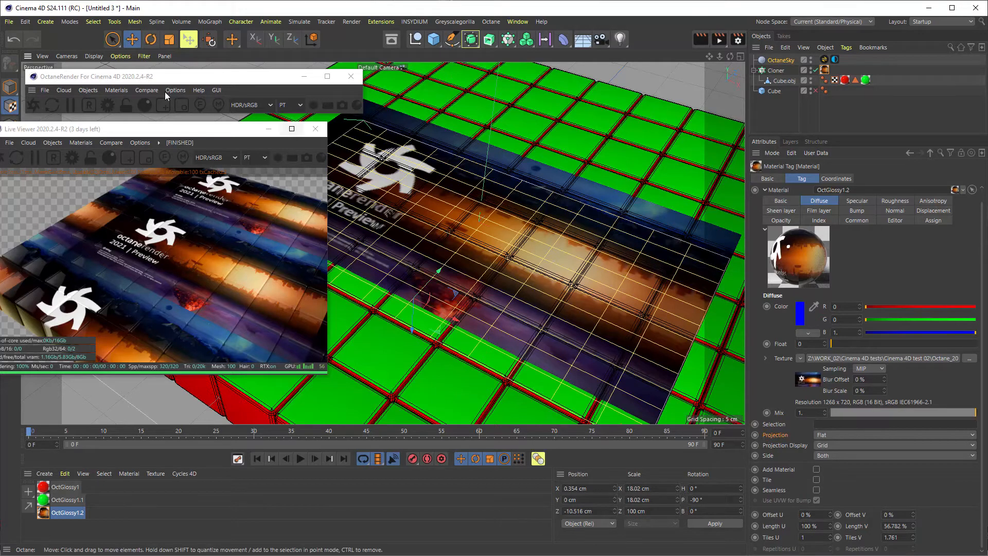
pyautogui.moveTo(75, 130); pyautogui.dragTo(109, 136)
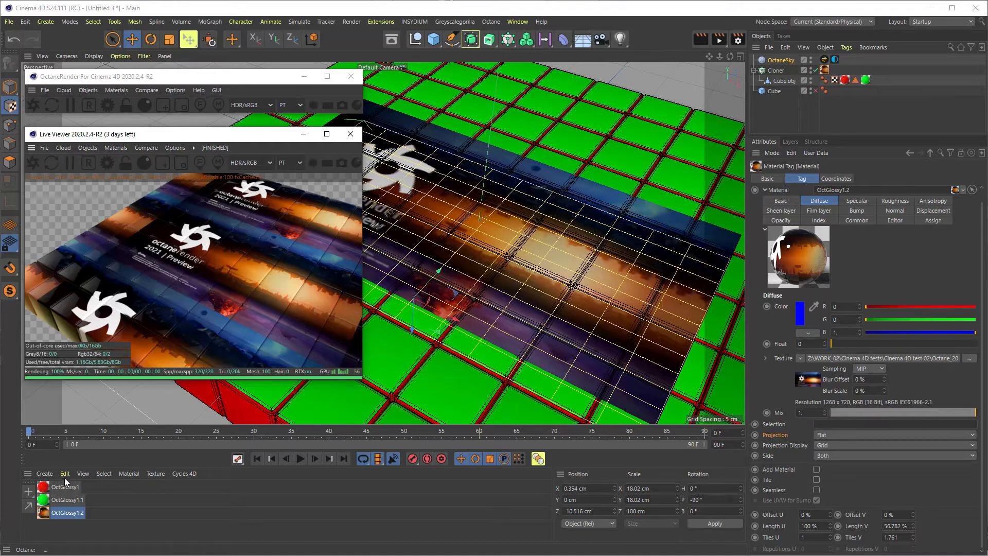
# Step: Open OctGlossy1.2 in the Material Editor and review the loading options for its Diffuse texture without changing it
pyautogui.doubleClick(44, 513)
pyautogui.moveTo(156, 468); pyautogui.dragTo(526, 117)
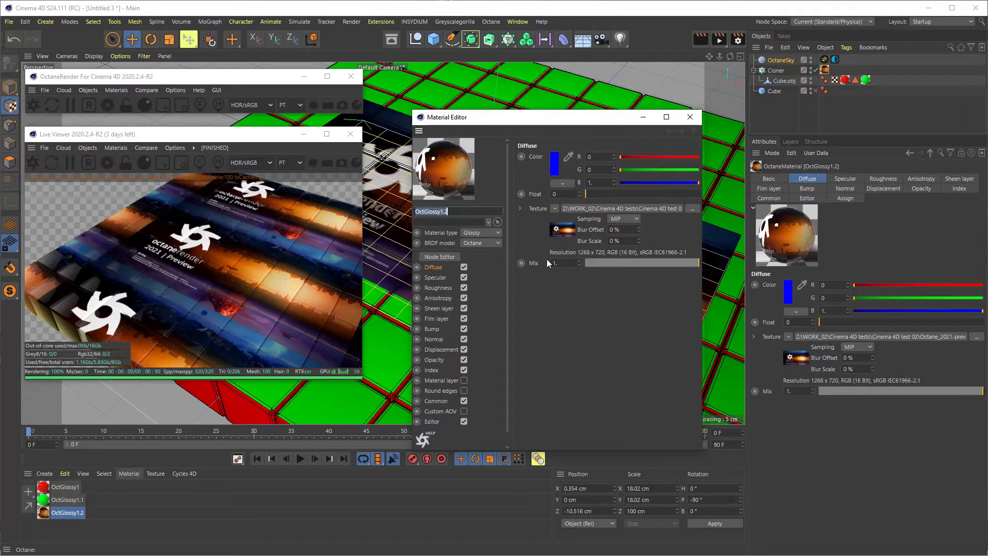
pyautogui.moveTo(413, 291); pyautogui.dragTo(336, 287)
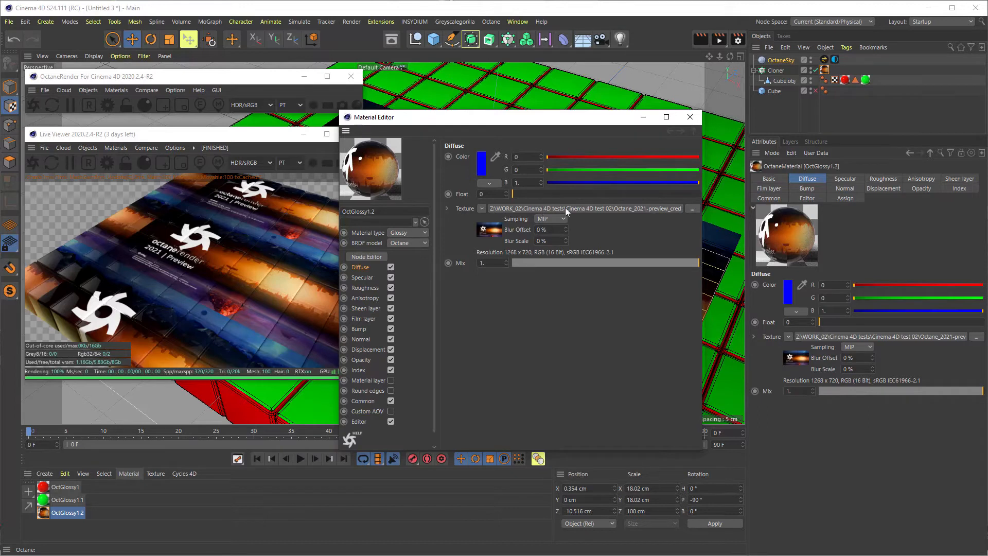
pyautogui.click(483, 207)
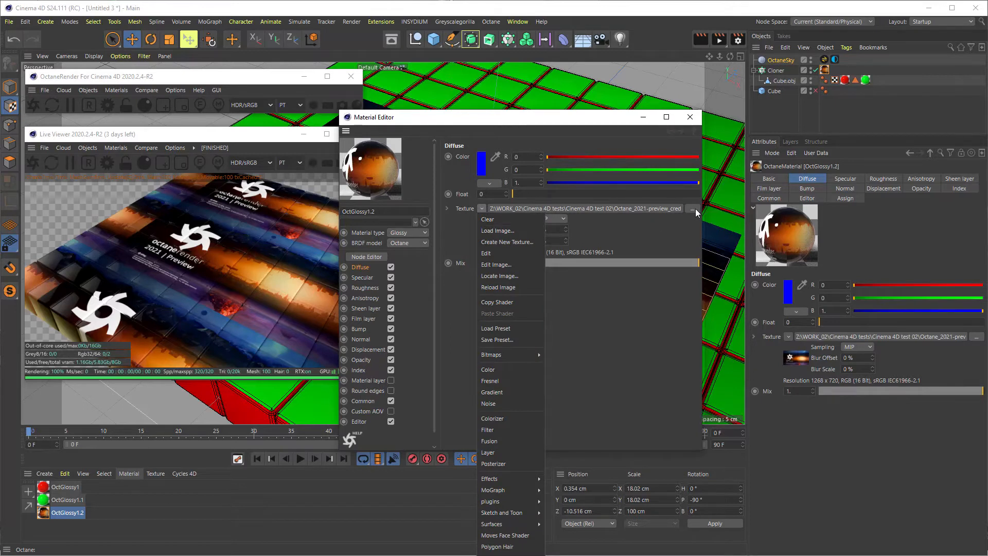
pyautogui.click(456, 236)
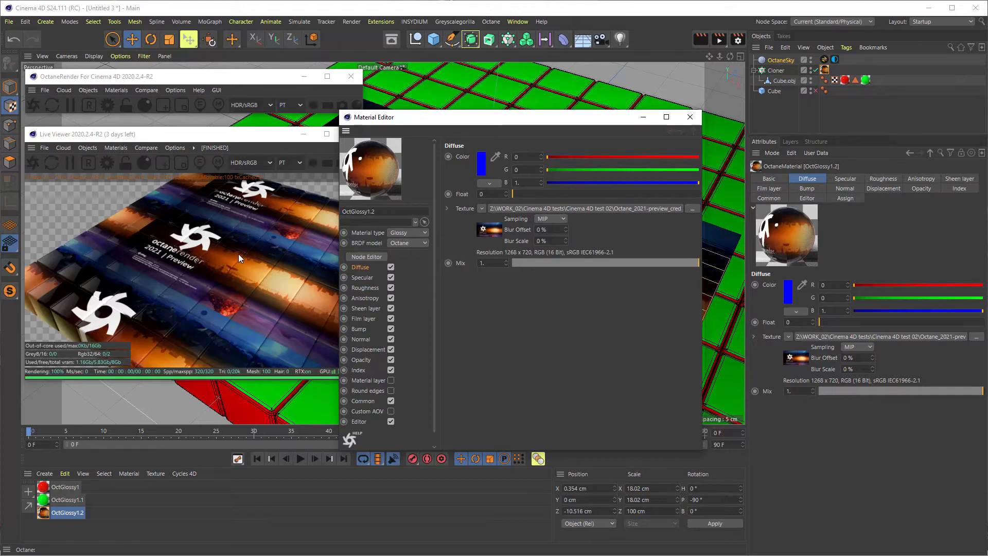
# Step: Toggle Tile and Seamless on the Cloner's material tag to check the Live Viewer's response, leaving both off
pyautogui.click(825, 70)
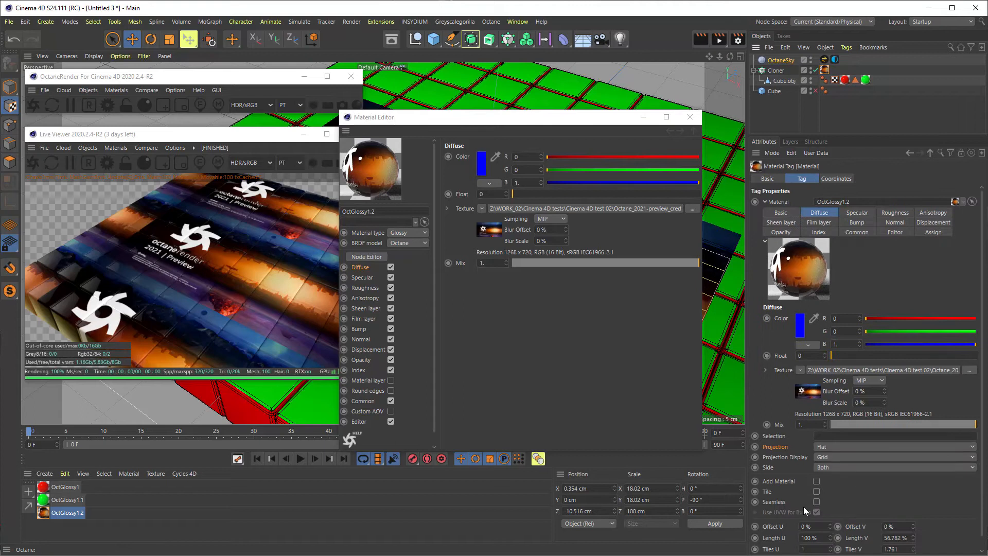
pyautogui.click(816, 502)
pyautogui.click(817, 492)
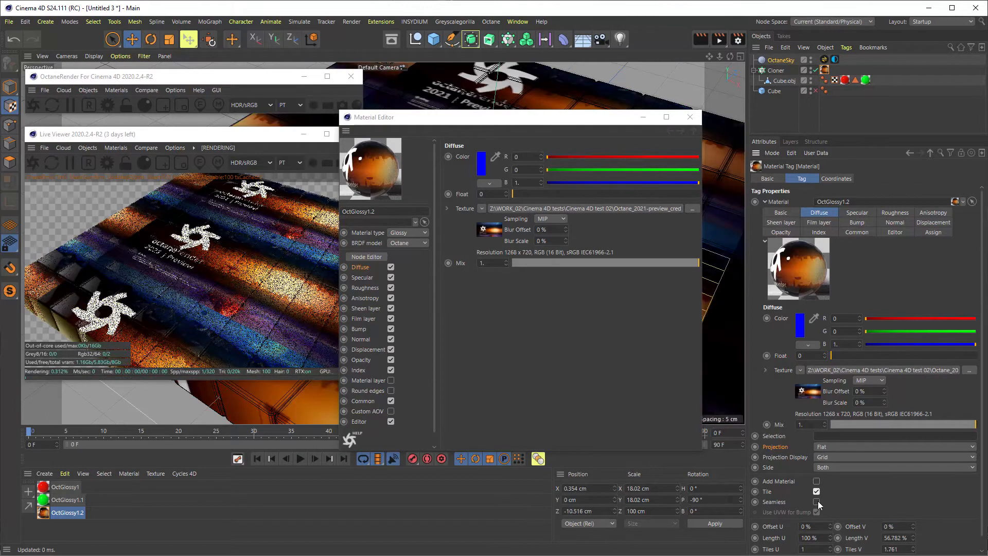
pyautogui.click(816, 501)
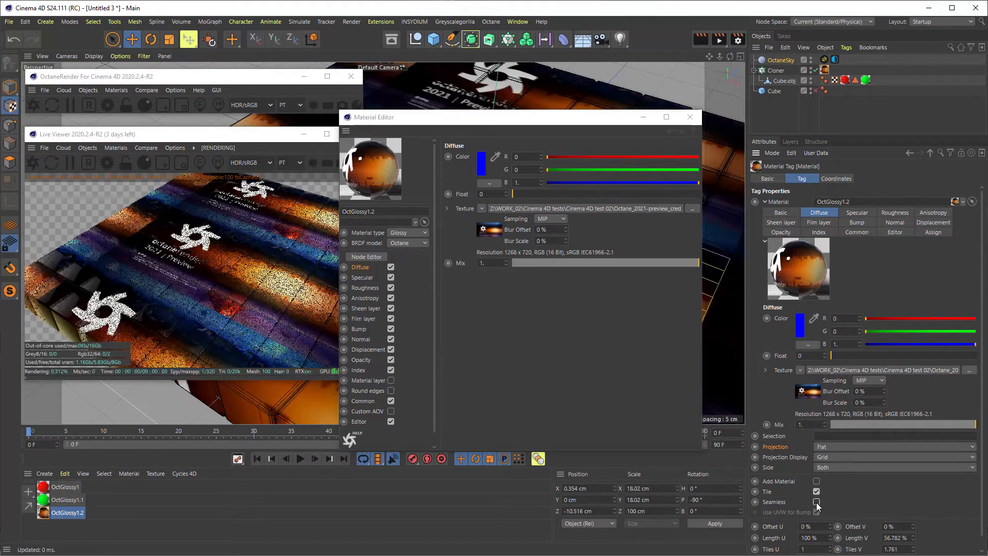
pyautogui.click(817, 492)
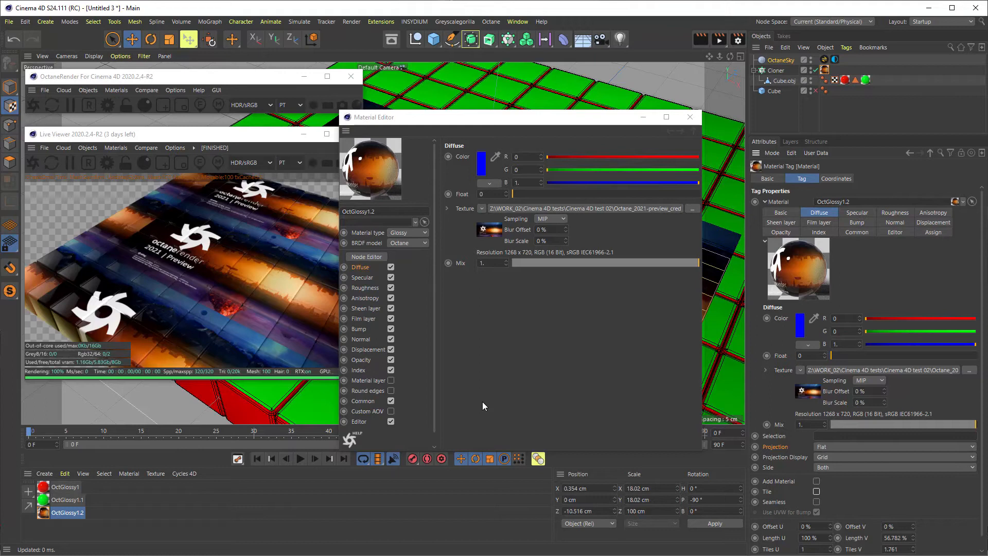
# Step: Replace the Diffuse texture of OctGlossy1.2 with Octane's ImageTexture shader
pyautogui.click(482, 207)
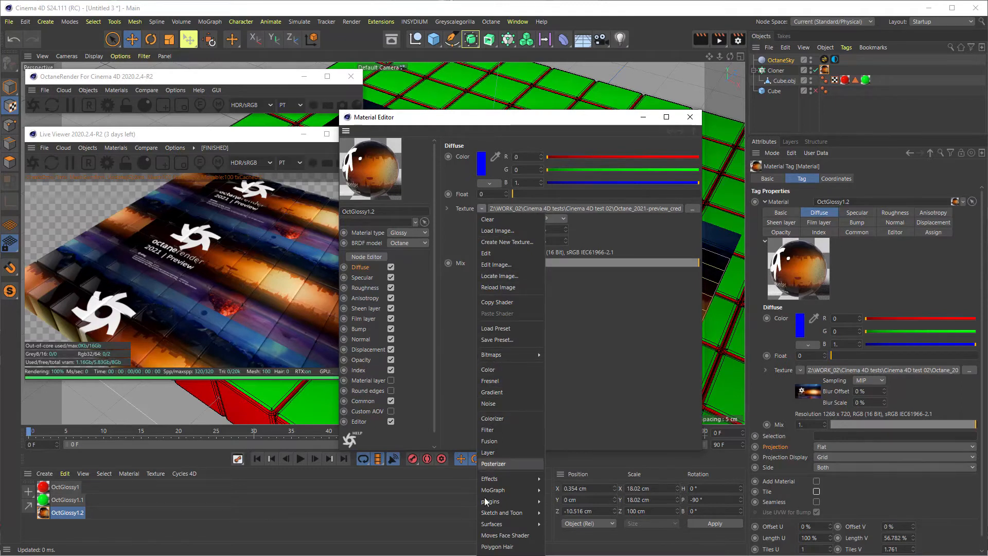
pyautogui.moveTo(506, 501)
pyautogui.moveTo(563, 499)
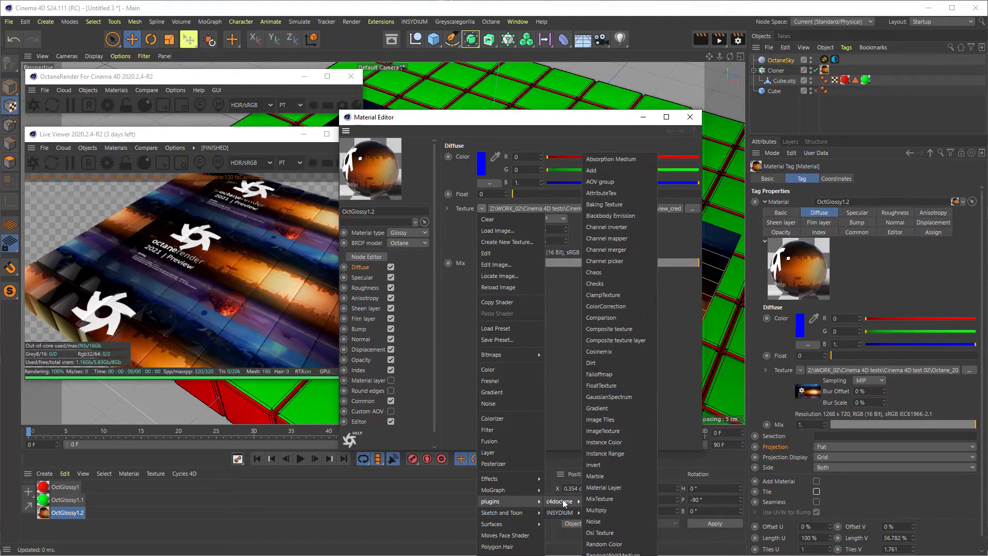
pyautogui.click(607, 431)
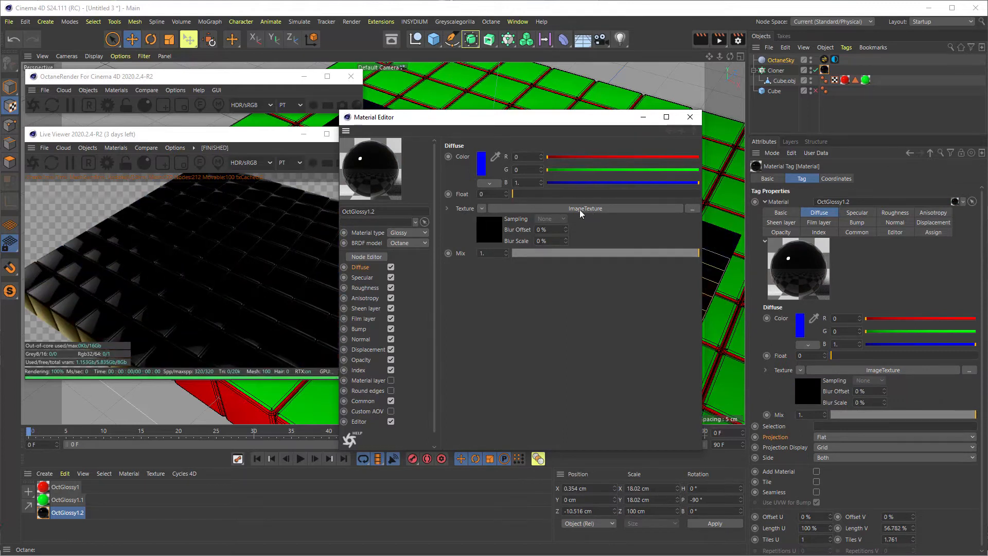
# Step: Open OctGlossy1.2 in an enlarged Octane Node Editor and space the ImageTexture node apart from the material node
pyautogui.click(364, 257)
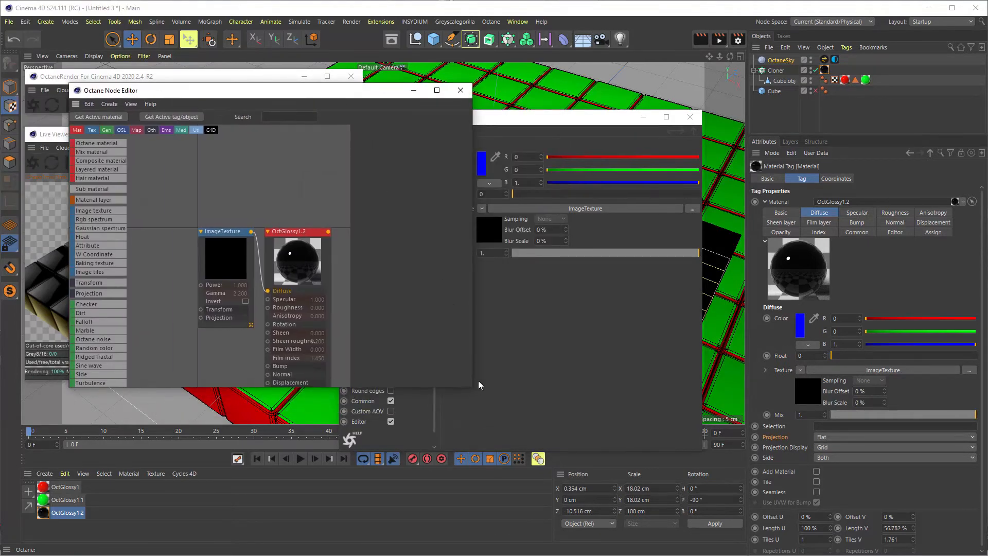
pyautogui.moveTo(471, 387); pyautogui.dragTo(689, 478)
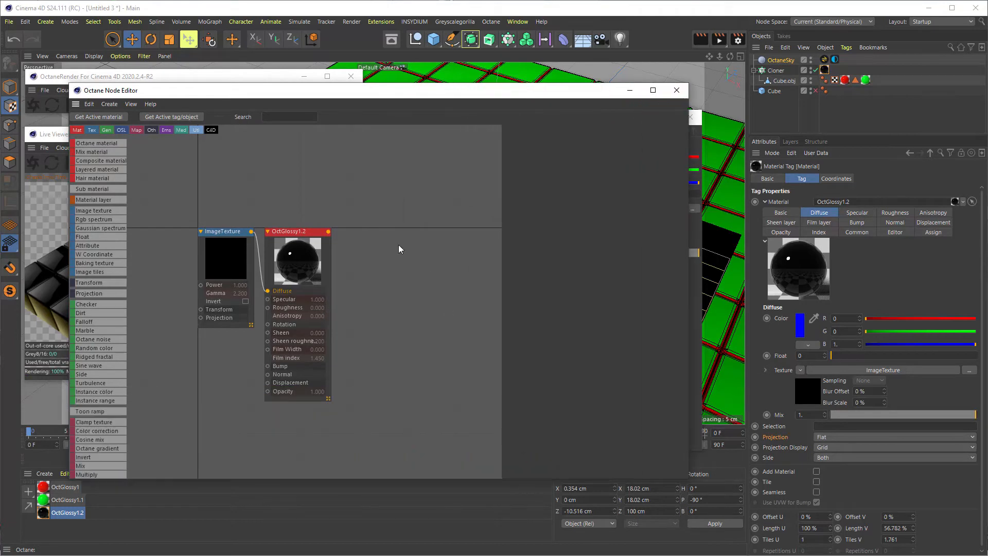
pyautogui.moveTo(321, 198); pyautogui.dragTo(357, 166, button='middle')
pyautogui.moveTo(274, 194); pyautogui.dragTo(245, 235)
pyautogui.click(348, 193)
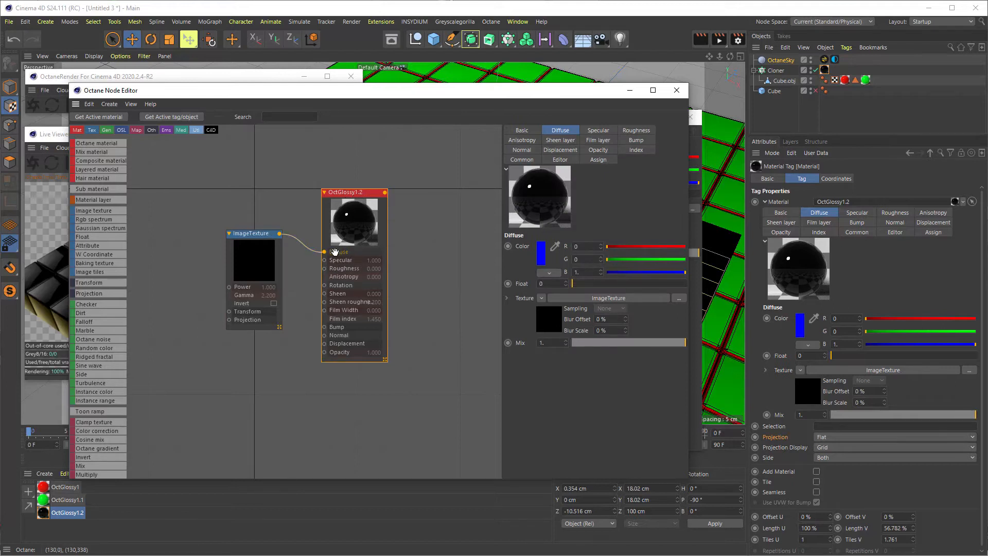
pyautogui.moveTo(259, 236); pyautogui.dragTo(235, 230)
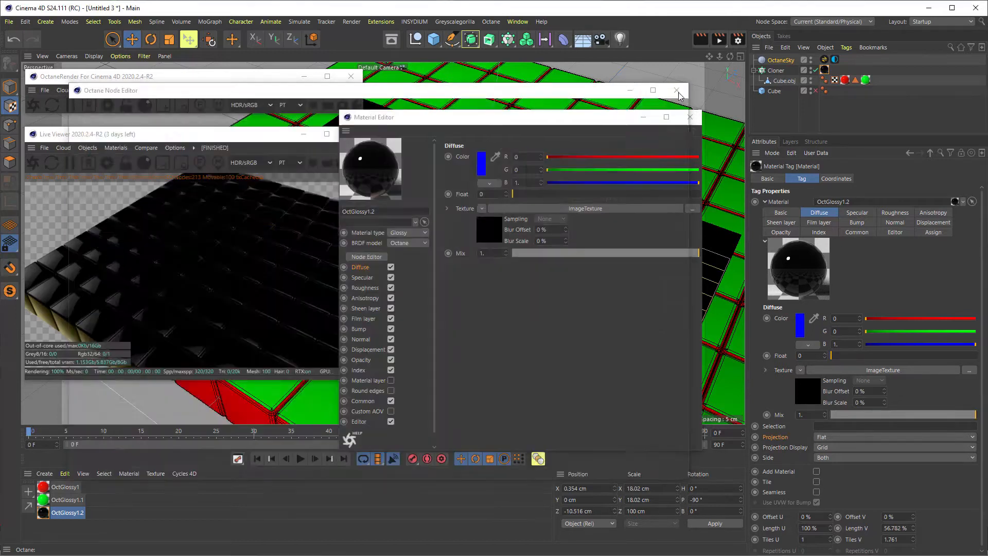
# Step: Load Octane_2021-preview_credits 03.png into the Diffuse ImageTexture of OctGlossy1.2, declining to copy it to the project location
pyautogui.click(676, 90)
pyautogui.click(587, 208)
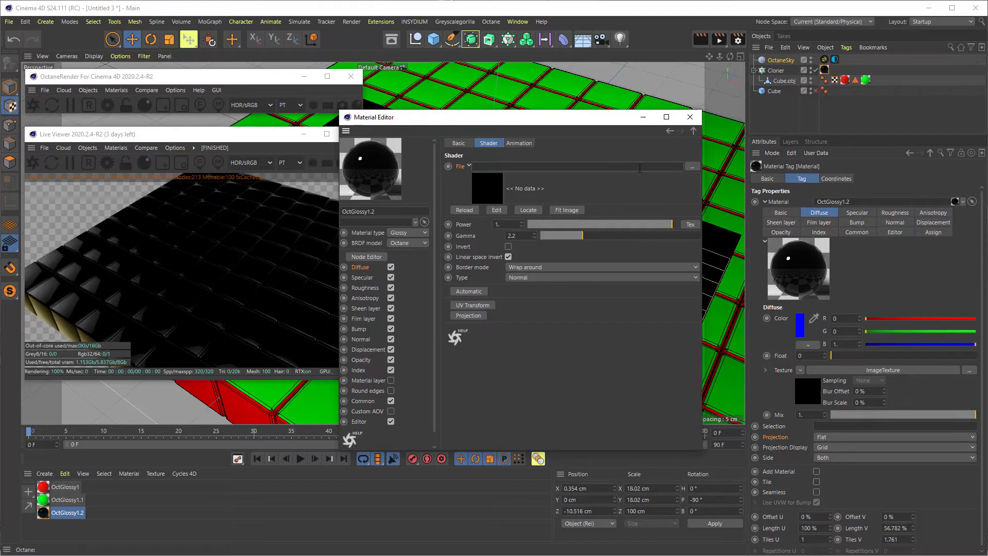
pyautogui.click(691, 167)
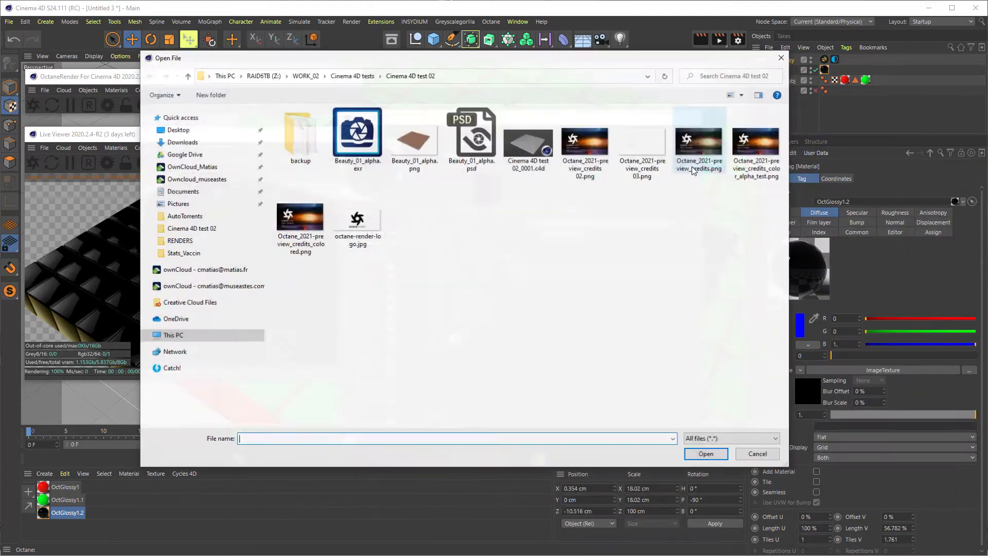
pyautogui.click(649, 152)
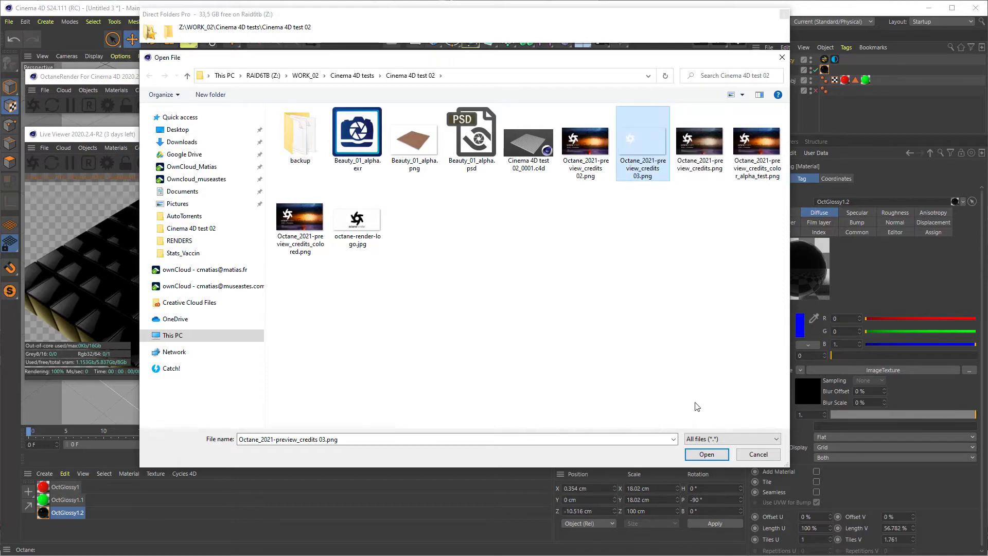
pyautogui.click(706, 455)
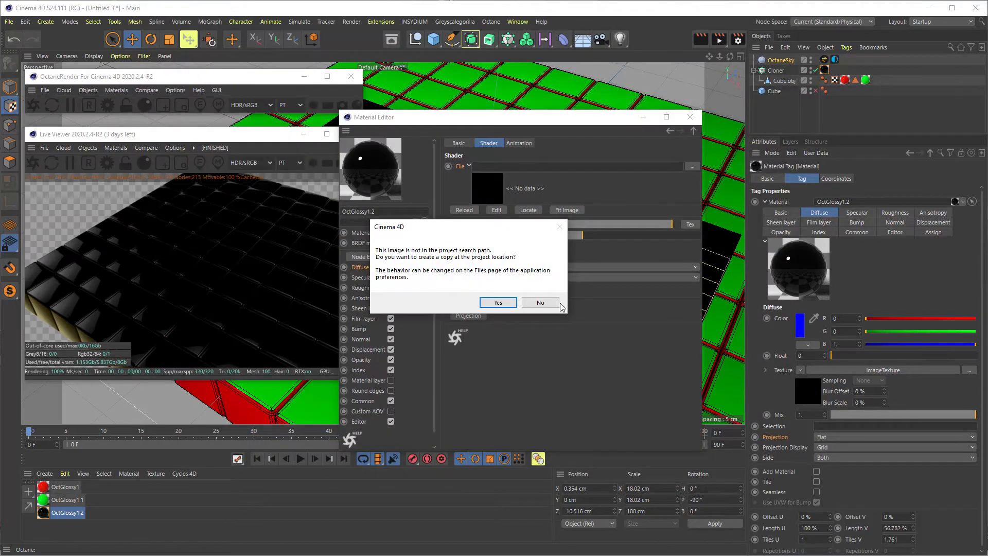
pyautogui.click(549, 305)
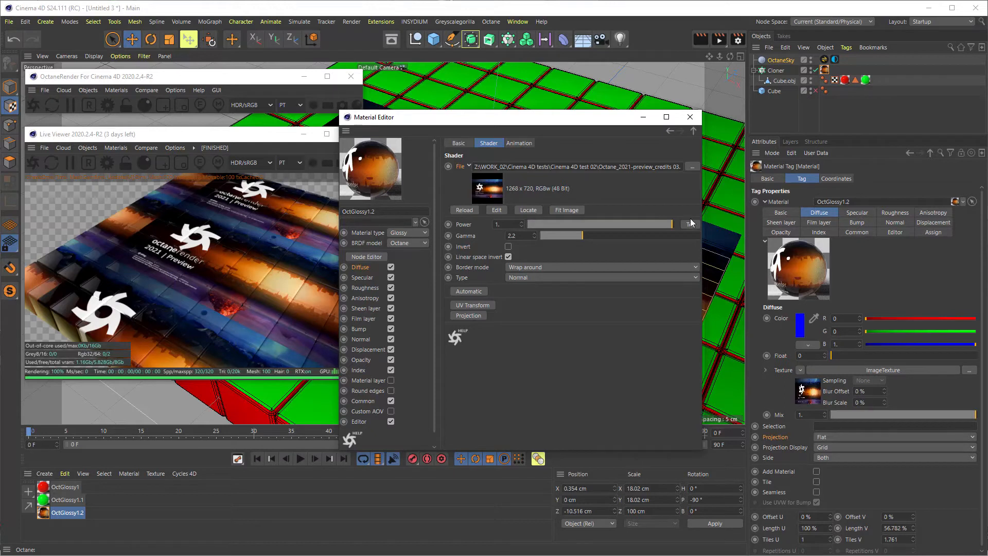
# Step: Raise the ImageTexture's Power to about 1.396 and toggle Invert on and back off
pyautogui.moveTo(659, 223)
pyautogui.mouseDown()
pyautogui.moveTo(543, 223)
pyautogui.moveTo(728, 224)
pyautogui.mouseUp()
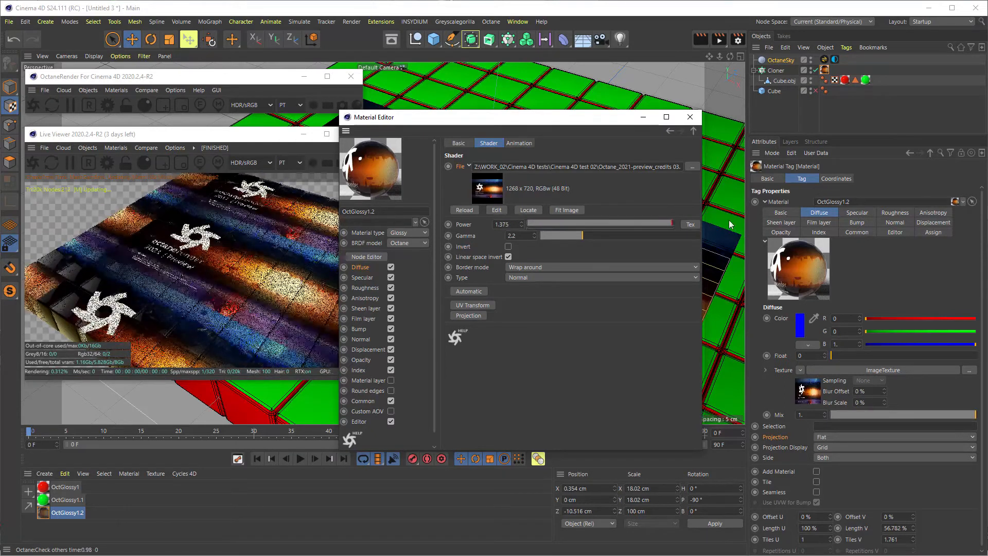
pyautogui.click(507, 247)
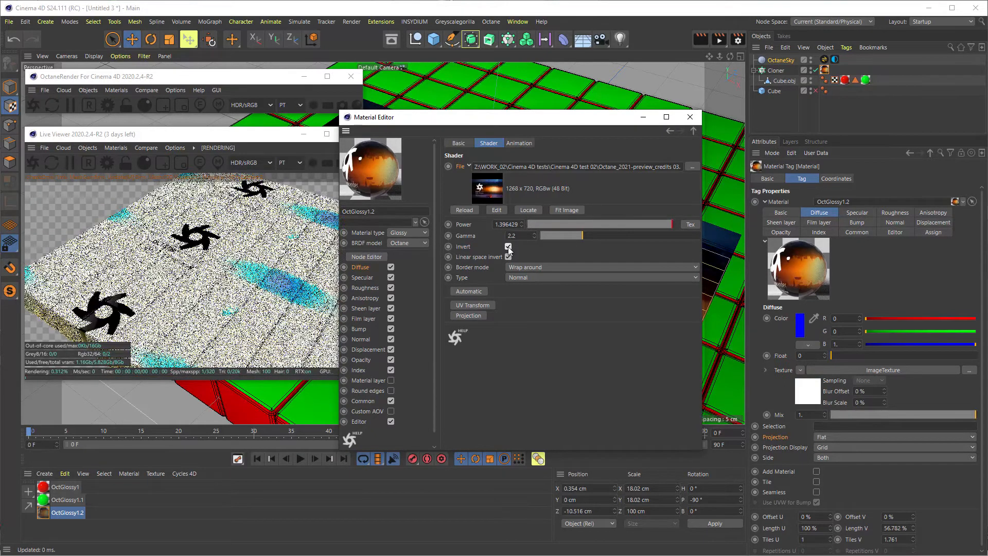
pyautogui.click(508, 247)
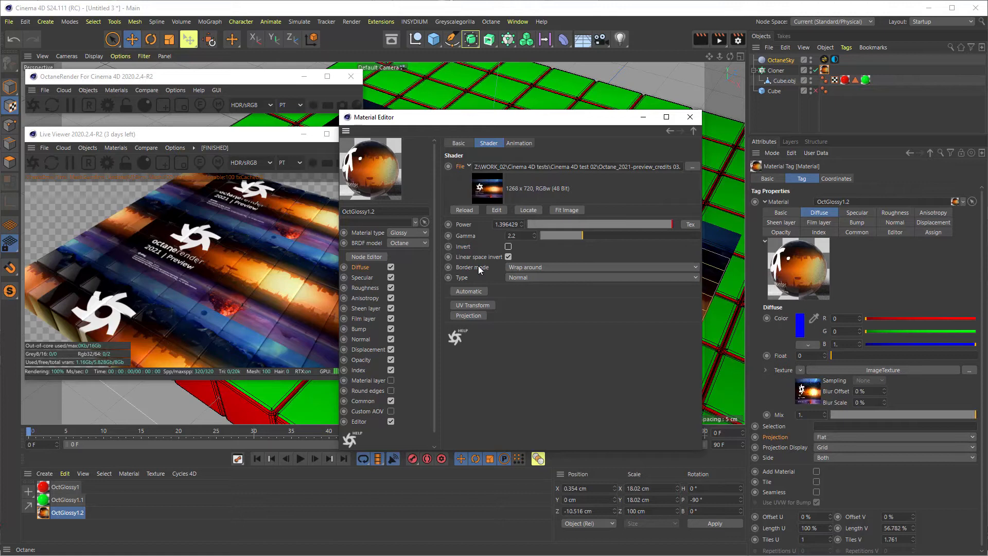
# Step: Try the Black color, White color, Clamp value and Mirror border modes on the ImageTexture
pyautogui.click(531, 269)
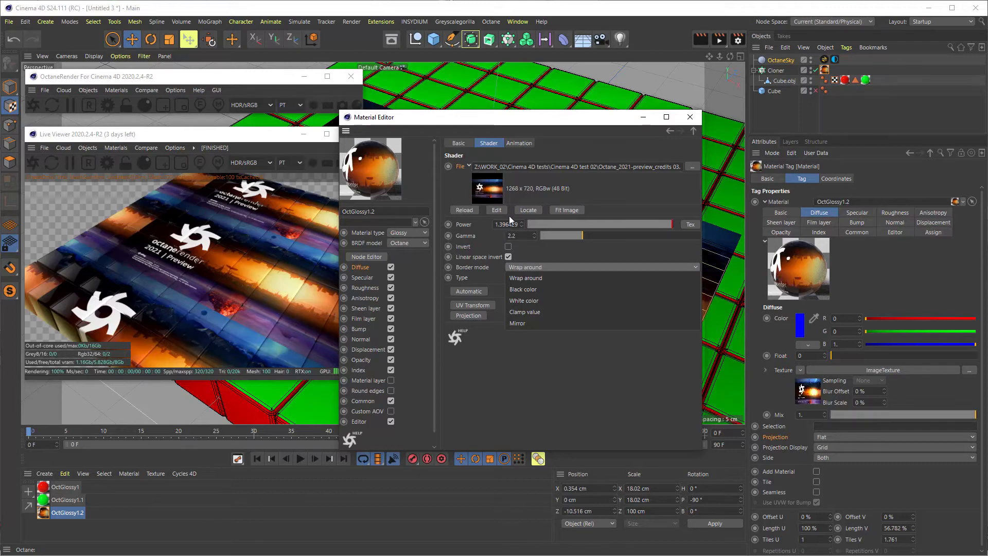
pyautogui.click(525, 290)
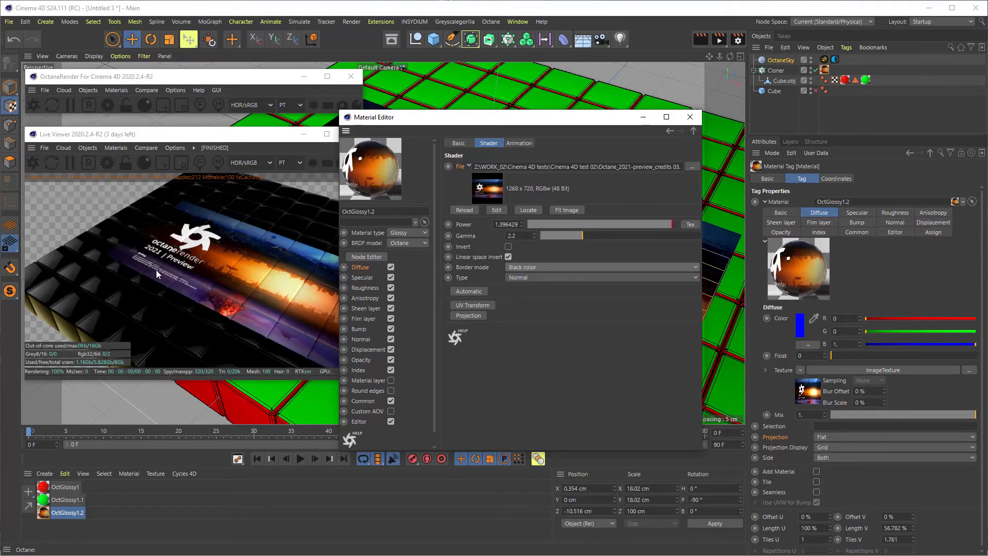
pyautogui.click(528, 269)
pyautogui.click(533, 304)
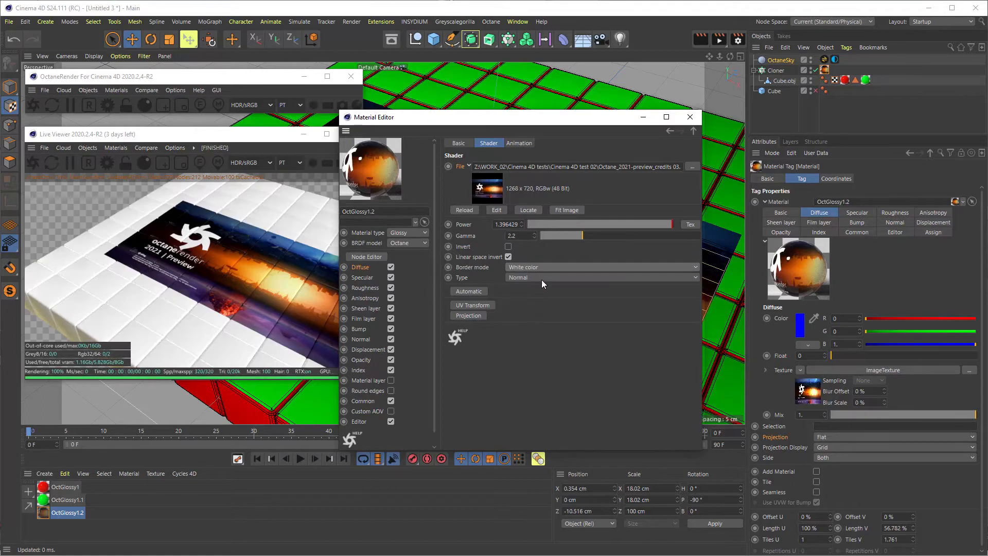
pyautogui.click(534, 266)
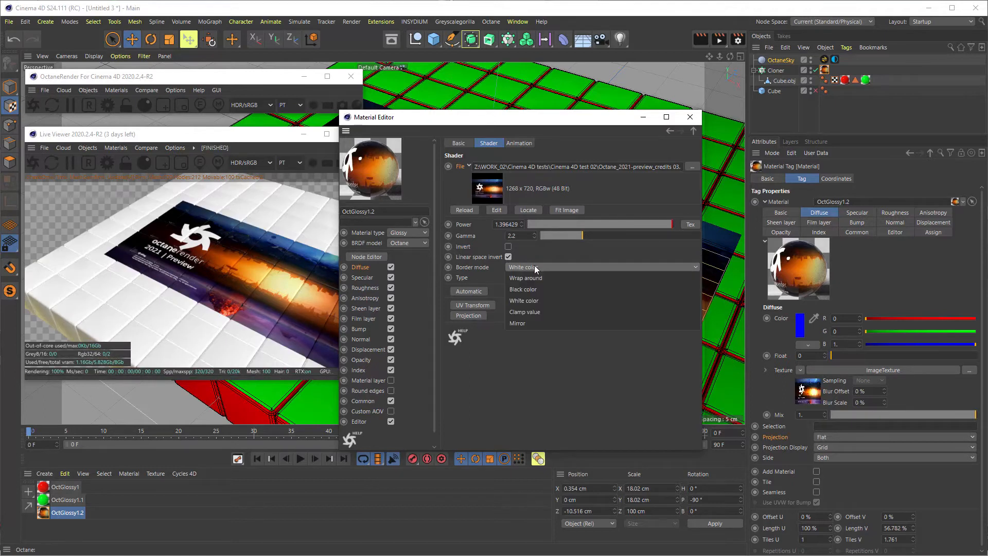
pyautogui.click(535, 313)
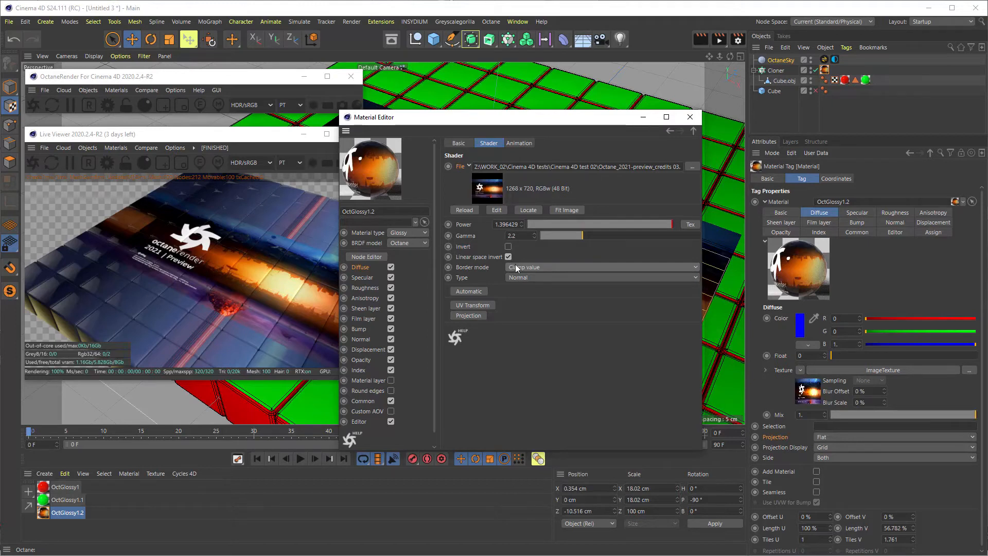
pyautogui.click(539, 267)
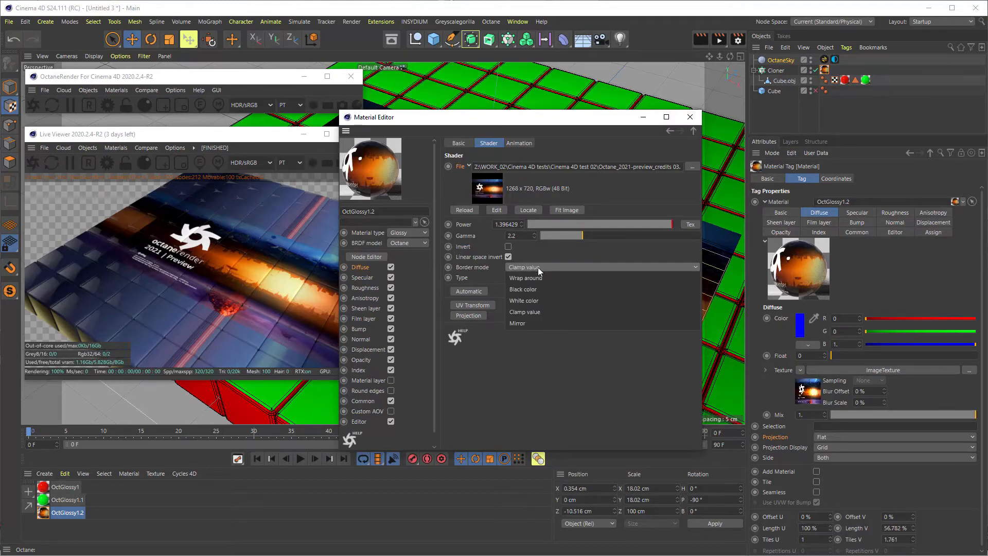
pyautogui.click(539, 323)
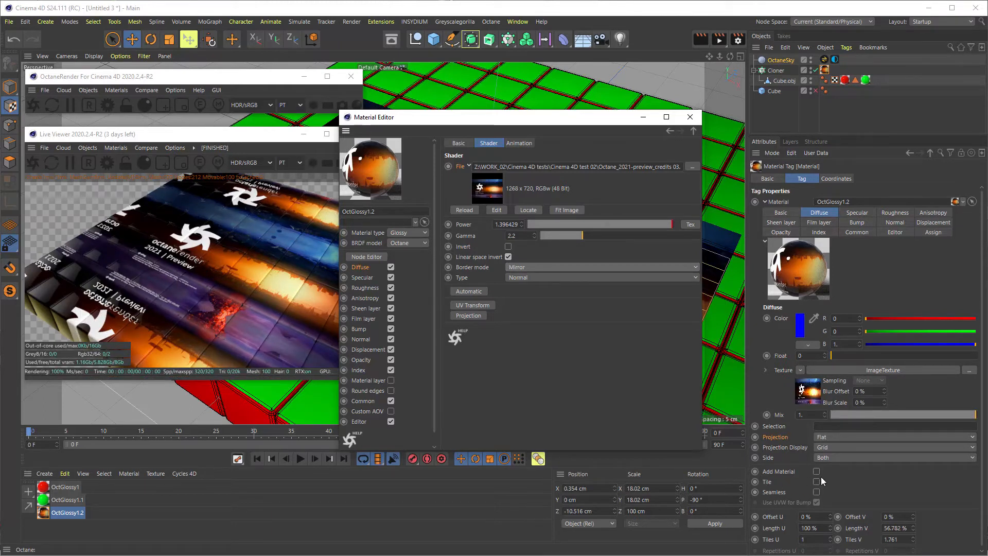
# Step: Set the border mode to Black color and toggle Linear space invert off and back on
pyautogui.click(523, 267)
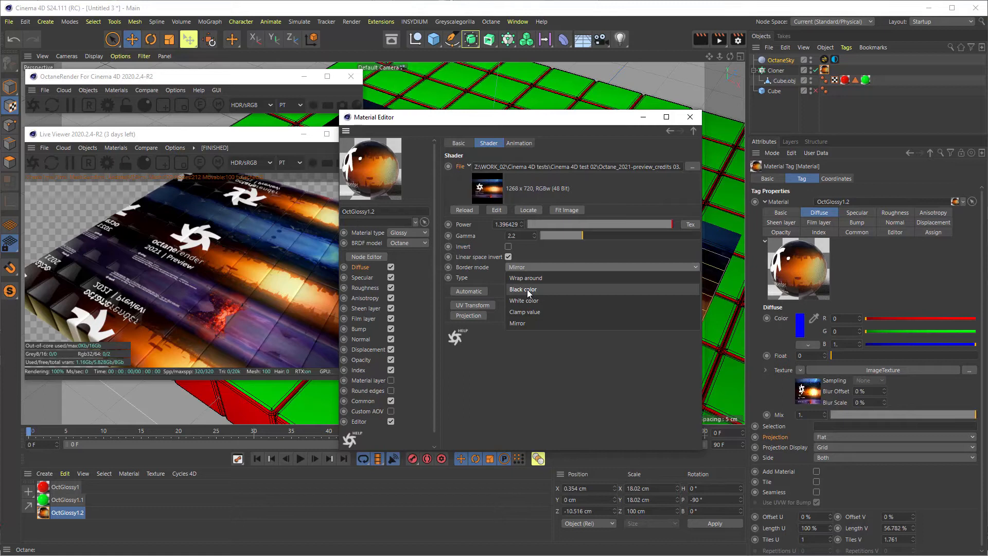
pyautogui.click(523, 289)
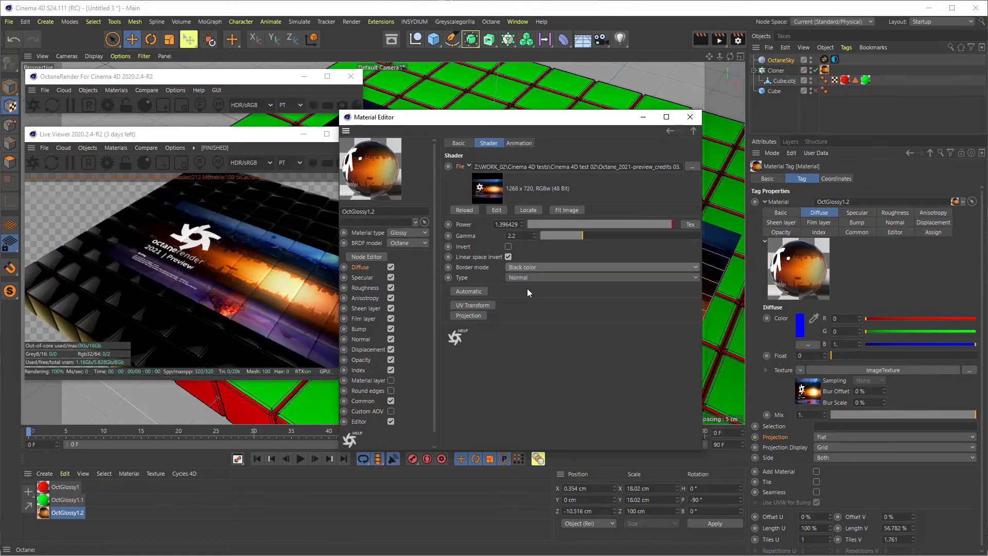
pyautogui.click(509, 258)
pyautogui.click(509, 257)
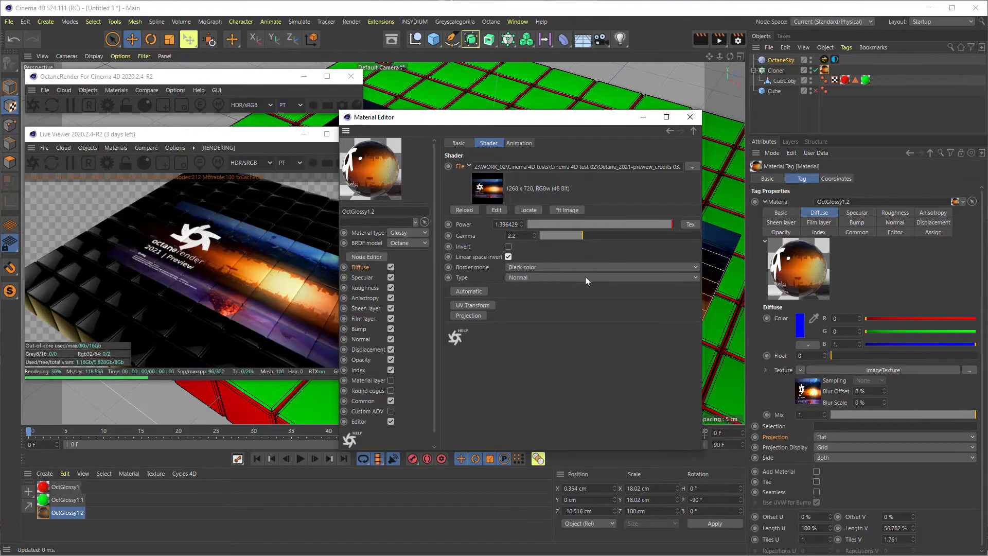
# Step: Set the border mode to White color, return to the Diffuse channel and reopen its ImageTexture settings
pyautogui.click(526, 268)
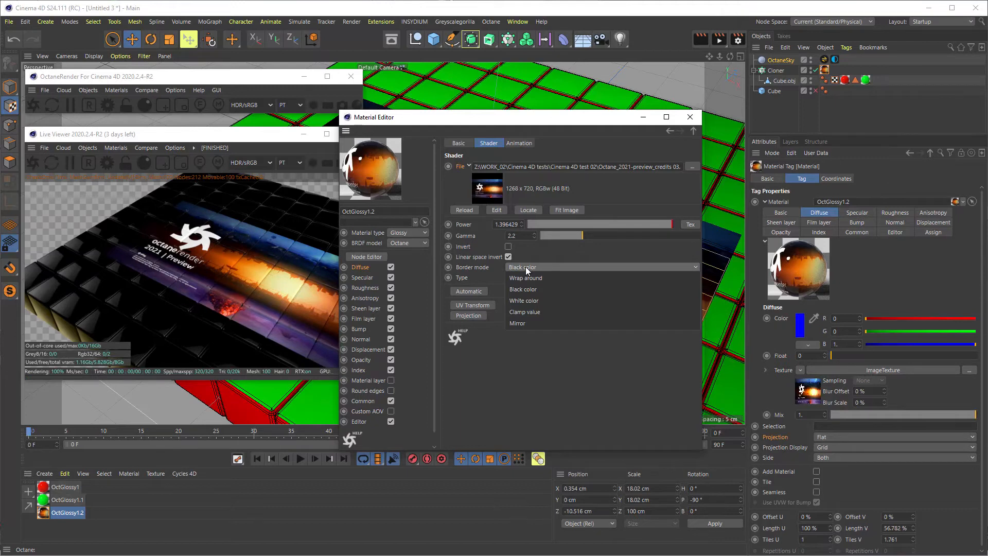
pyautogui.click(525, 300)
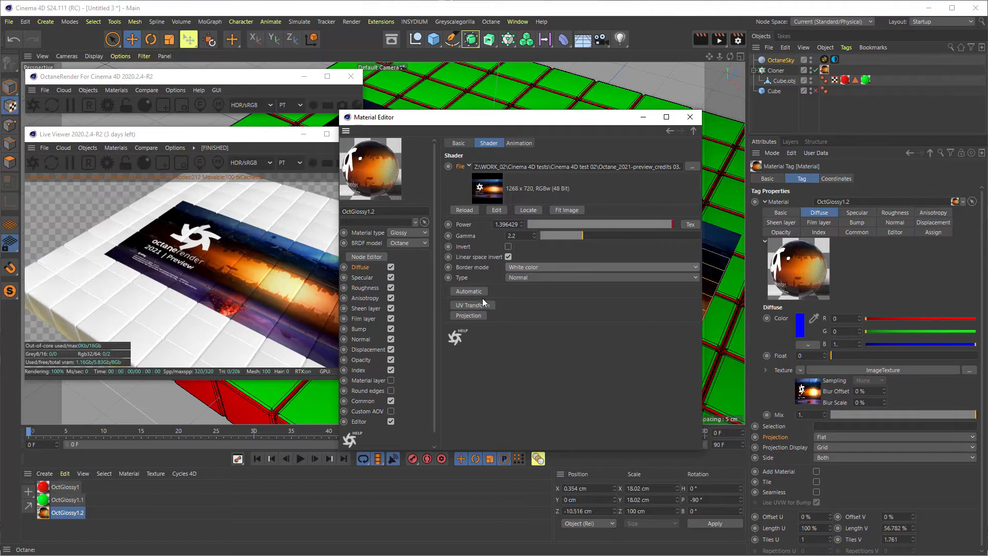
pyautogui.click(693, 130)
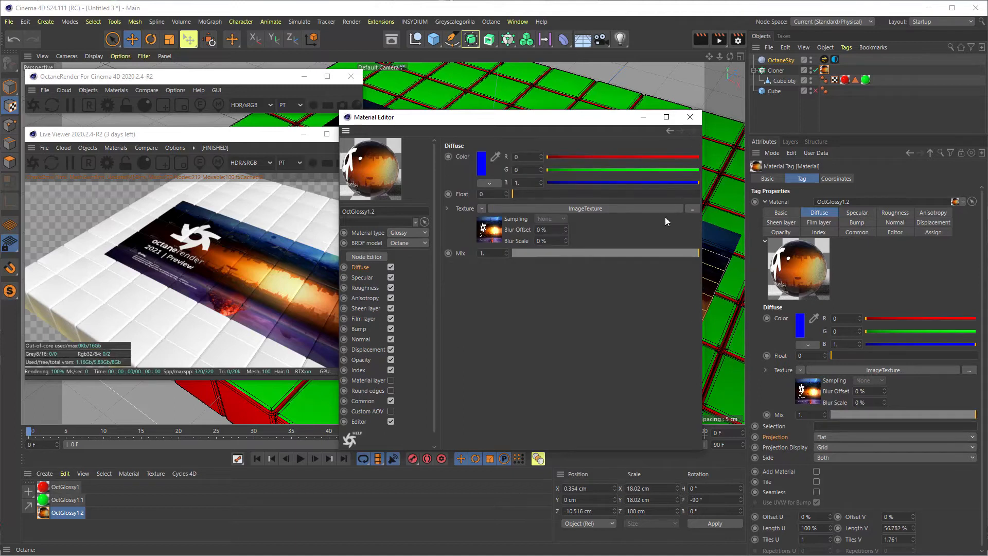
pyautogui.click(630, 209)
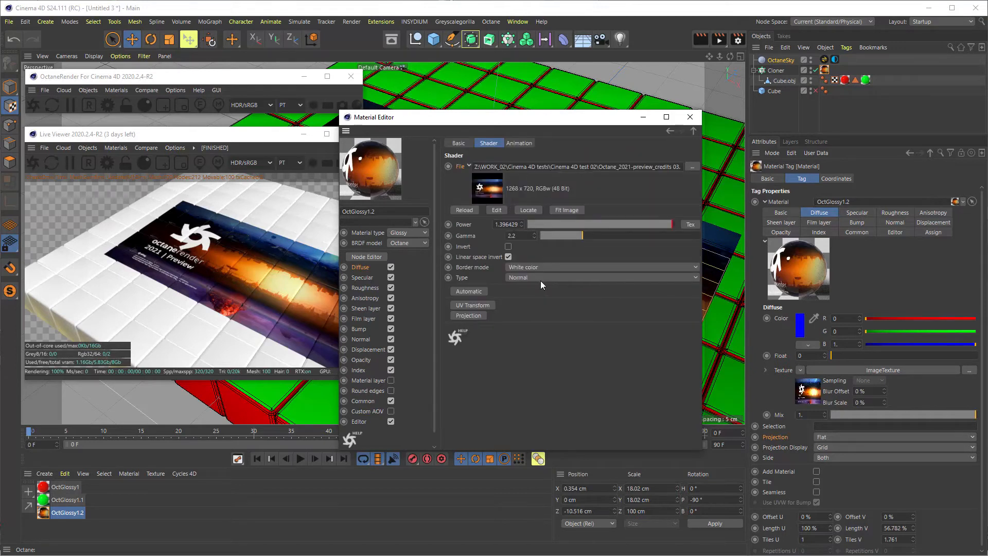
# Step: Add a UV Transform to the ImageTexture, expand its UVW transformation settings and test the rotation values
pyautogui.click(467, 305)
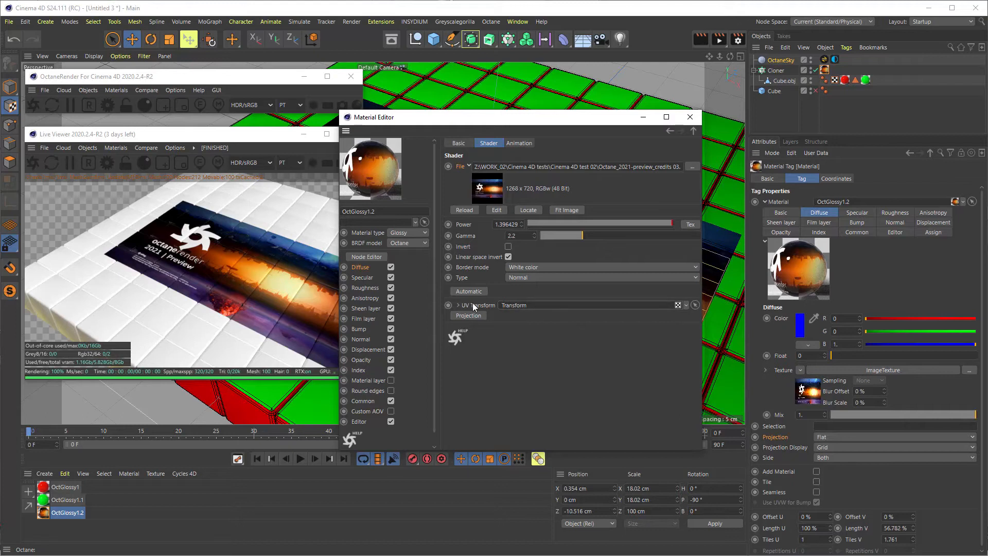
pyautogui.click(458, 305)
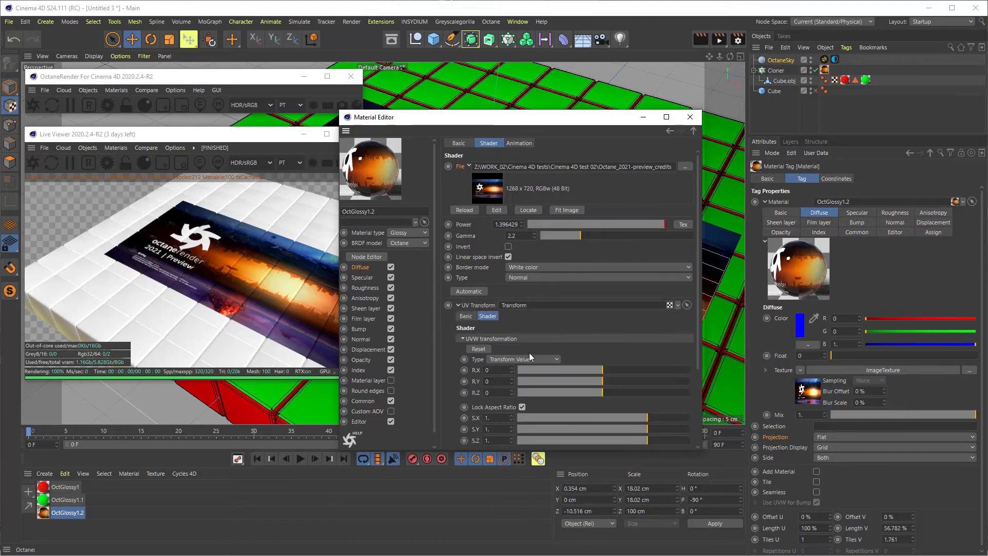
pyautogui.moveTo(606, 369)
pyautogui.mouseDown()
pyautogui.moveTo(656, 371)
pyautogui.moveTo(524, 372)
pyautogui.moveTo(624, 375)
pyautogui.moveTo(599, 381)
pyautogui.mouseUp()
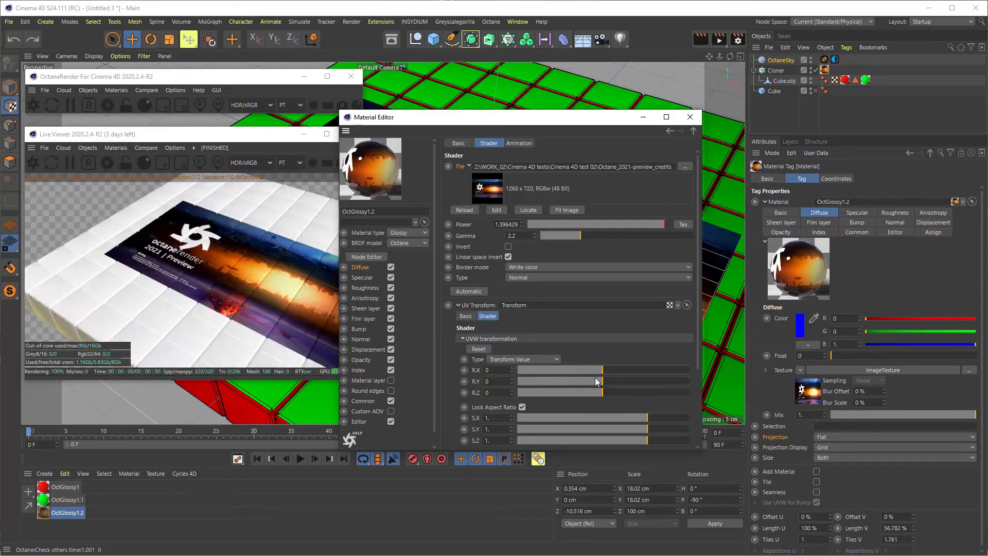
# Step: Try the 3D Rotation type with R.X about -9.85, R.Y about 60.18 and R.Z about -263.7, and reset the transform
pyautogui.click(532, 358)
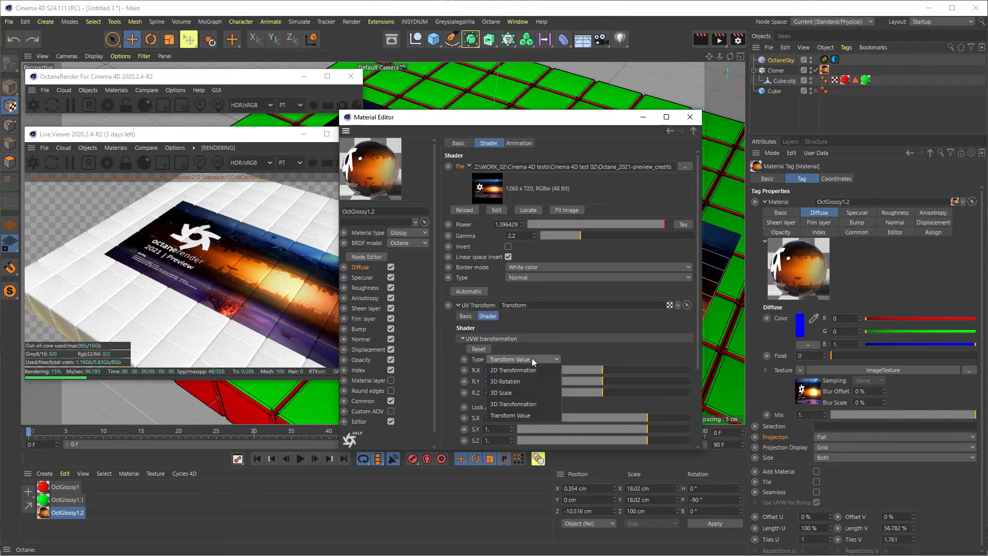
pyautogui.click(525, 383)
pyautogui.moveTo(526, 381); pyautogui.dragTo(560, 403)
pyautogui.click(616, 392)
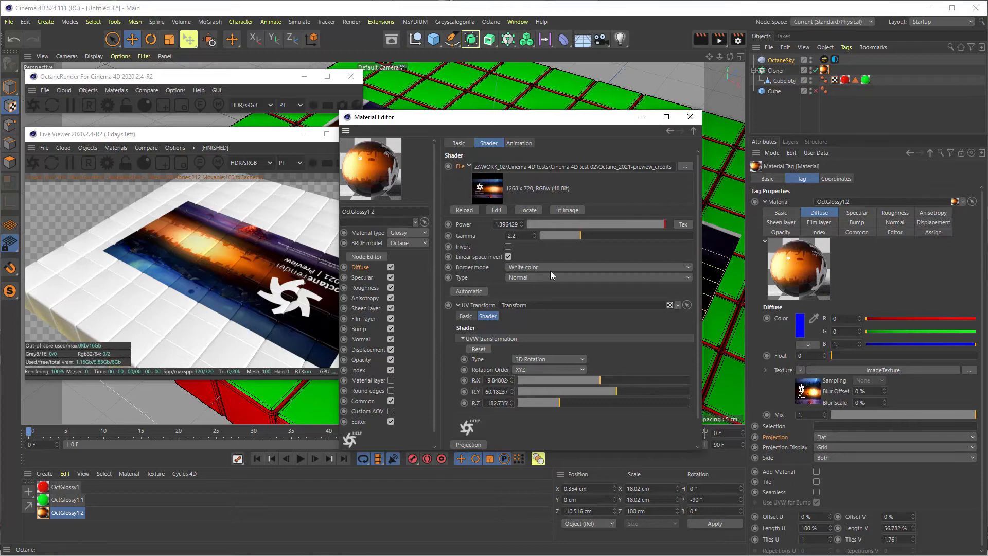
pyautogui.moveTo(532, 403)
pyautogui.mouseDown()
pyautogui.moveTo(522, 403)
pyautogui.moveTo(540, 402)
pyautogui.mouseUp()
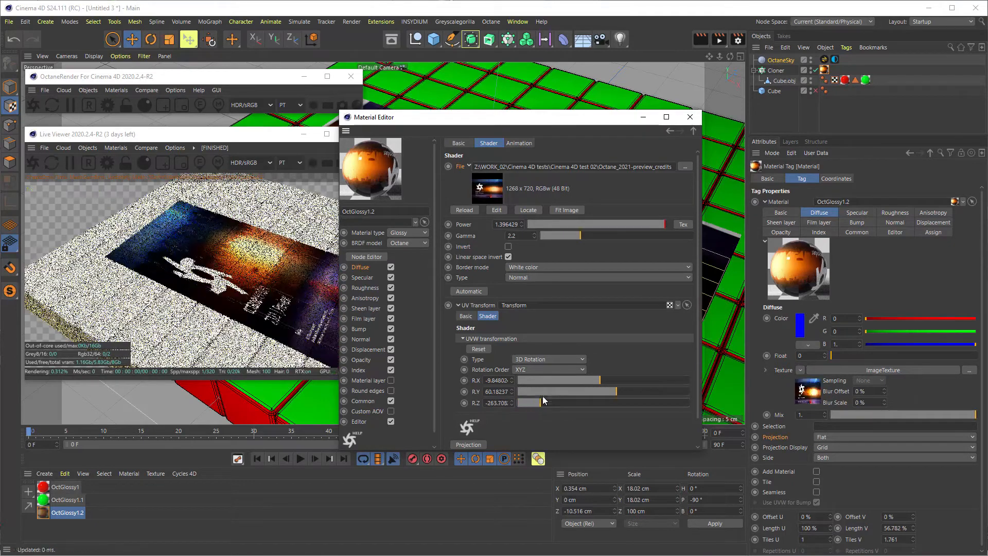
pyautogui.click(480, 349)
# Step: Switch the UV Transform to 3D Scale with the aspect ratio unlocked, setting S.X and S.Z to about 0.767 and S.Y to about 2.037
pyautogui.click(559, 359)
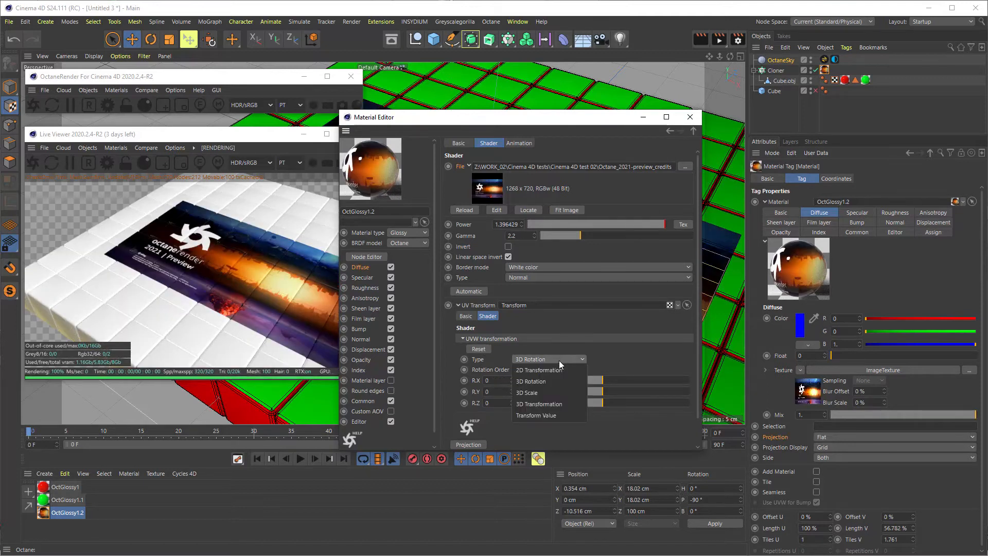
pyautogui.click(555, 395)
pyautogui.moveTo(619, 383); pyautogui.dragTo(660, 395)
pyautogui.click(523, 372)
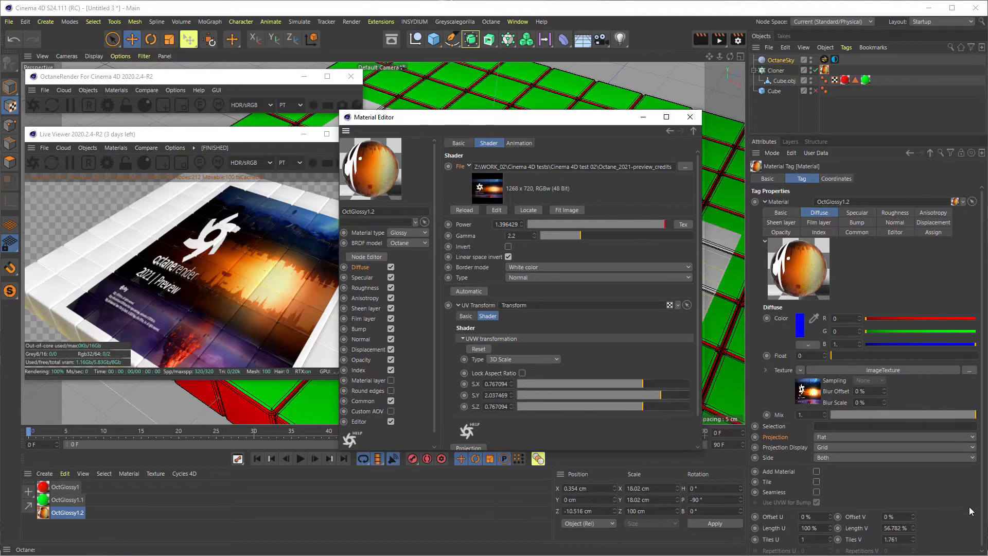
# Step: Try a Length V of 60.782 % on the Cloner's material tag and undo it
pyautogui.scroll(-1, 969, 508)
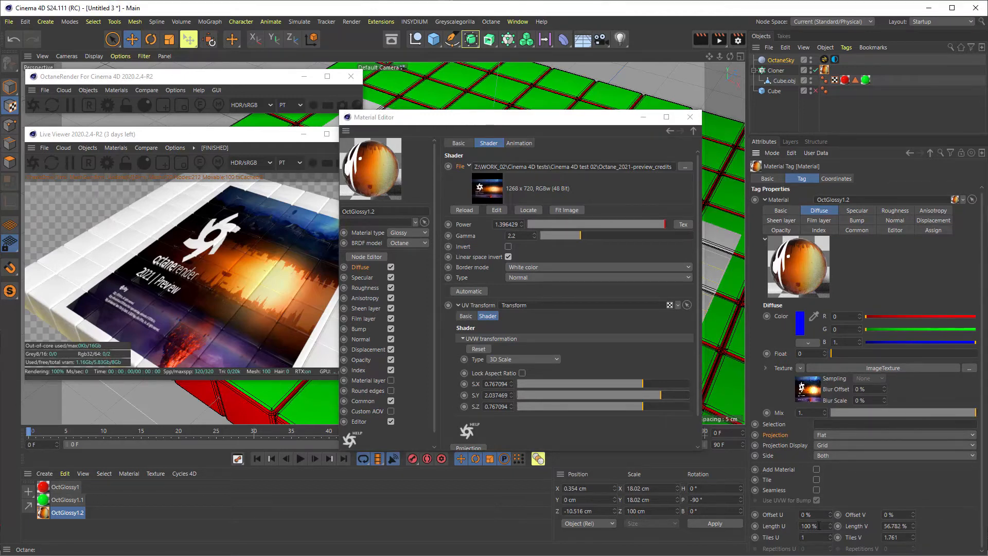
pyautogui.click(775, 527)
pyautogui.click(863, 528)
pyautogui.moveTo(830, 526)
pyautogui.mouseDown()
pyautogui.moveTo(830, 510)
pyautogui.moveTo(830, 526)
pyautogui.mouseUp()
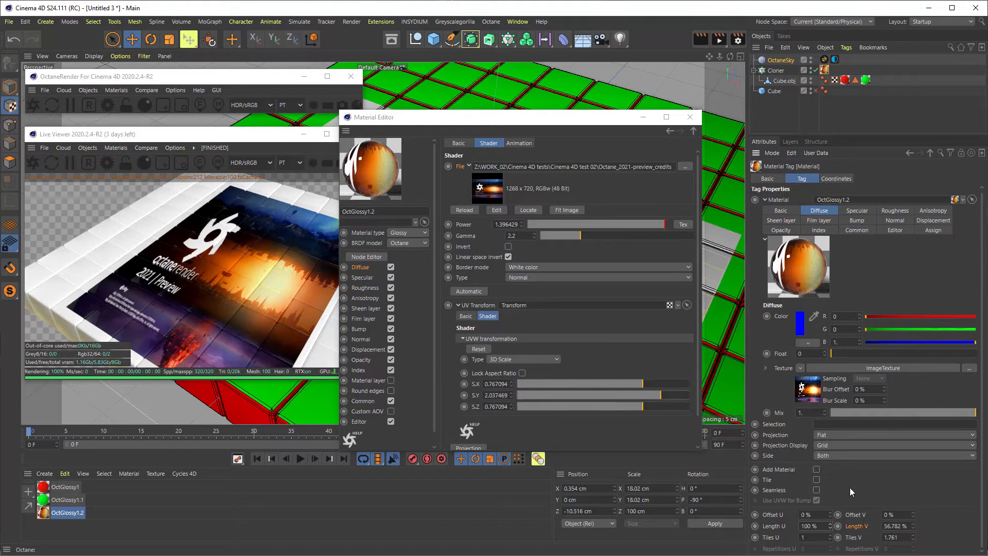
pyautogui.moveTo(912, 526); pyautogui.dragTo(913, 524)
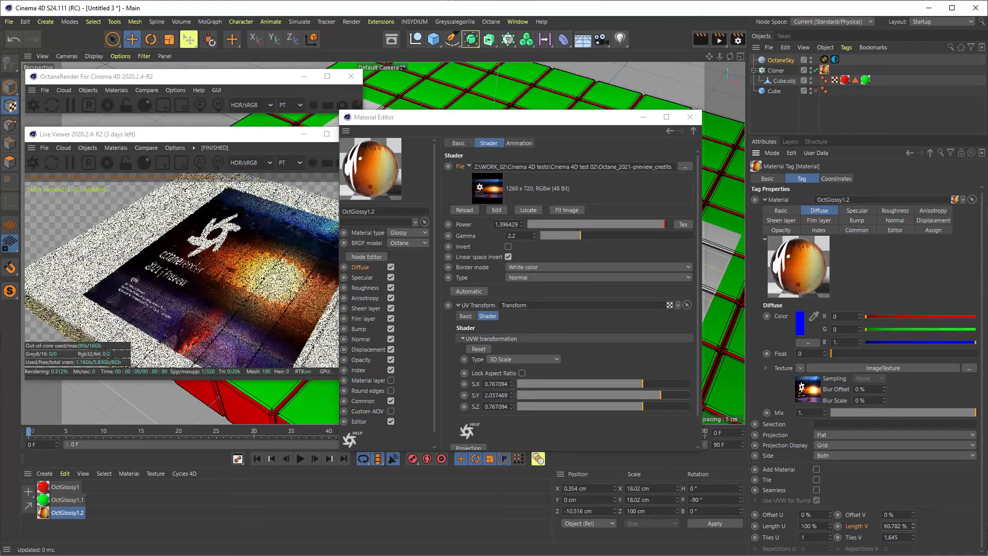
pyautogui.hotkey('ctrl', 'z')
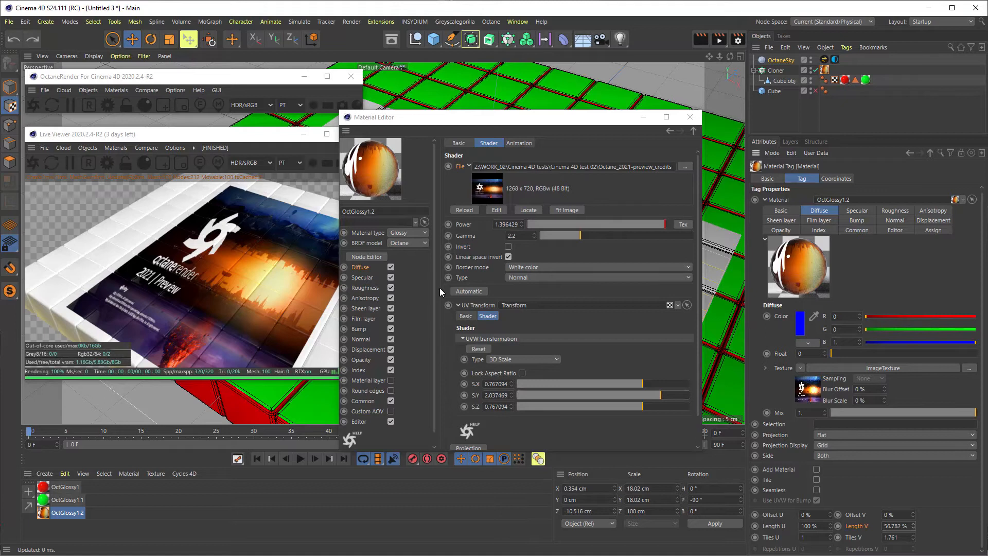
# Step: Try the 2D Transformation type with scales of about 0.811, 2.477 and 0.165 and rotations of about 5.47, -97.39 and 3.28 in X, Y, Z
pyautogui.click(522, 361)
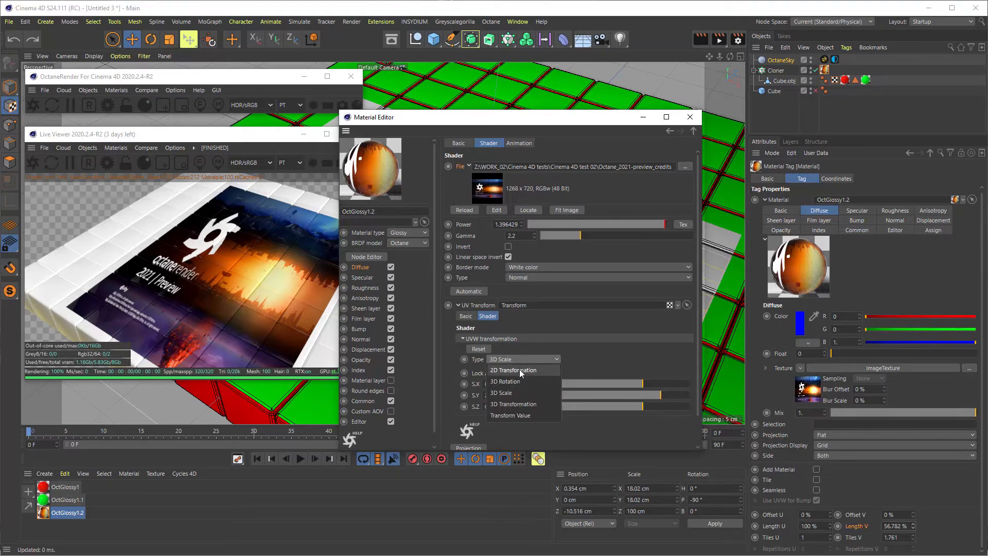
pyautogui.click(520, 369)
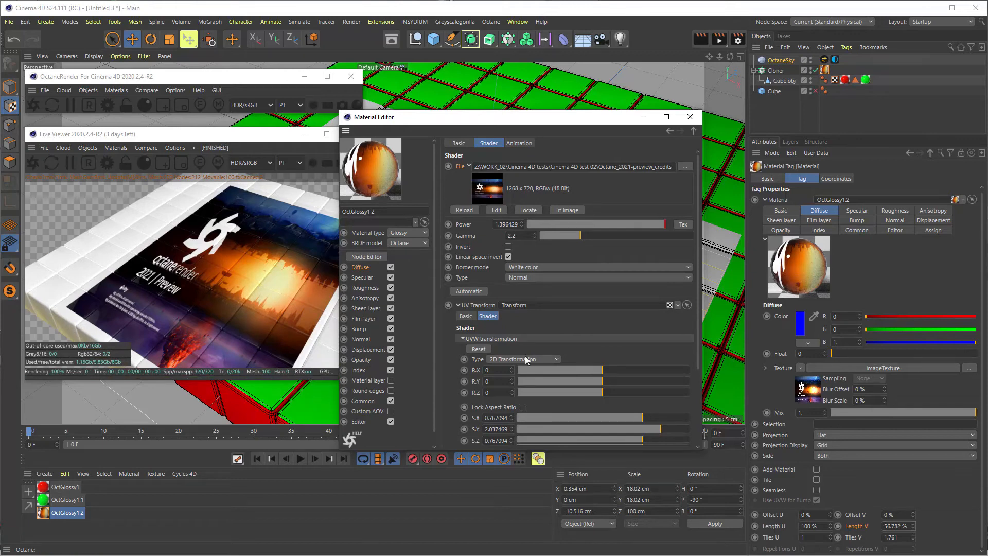
pyautogui.moveTo(627, 422); pyautogui.dragTo(619, 440)
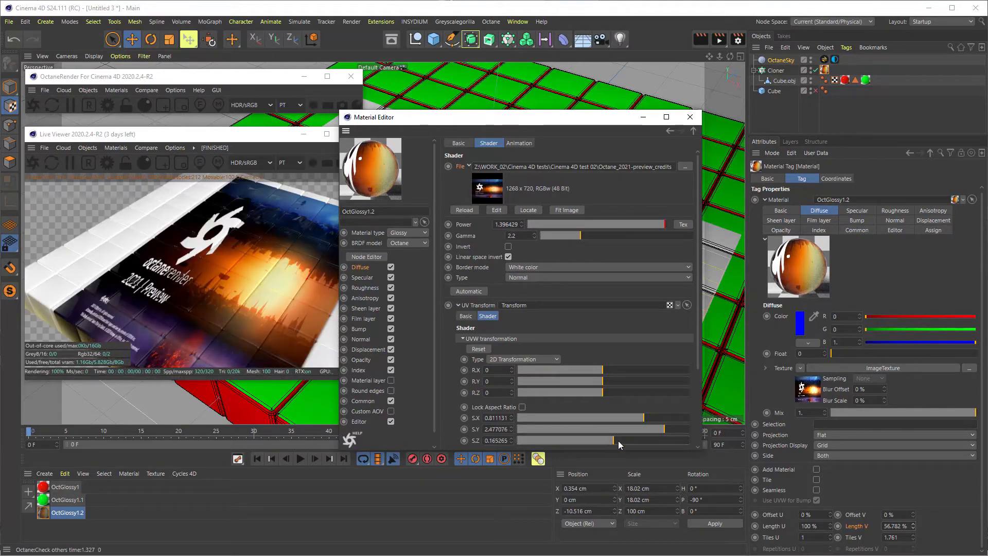
pyautogui.moveTo(570, 372)
pyautogui.mouseDown()
pyautogui.moveTo(670, 375)
pyautogui.moveTo(560, 376)
pyautogui.moveTo(664, 375)
pyautogui.moveTo(588, 372)
pyautogui.mouseUp()
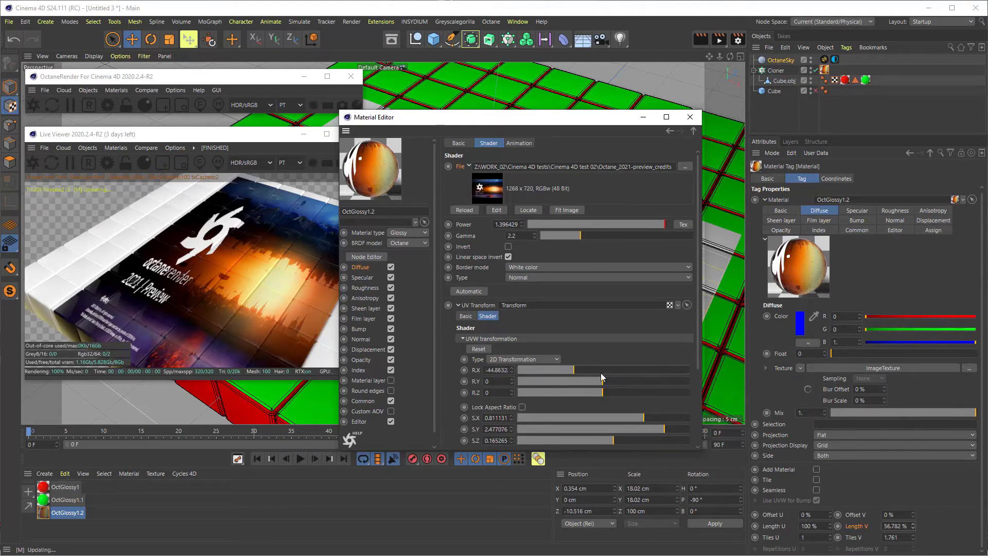
pyautogui.click(601, 370)
pyautogui.moveTo(608, 381)
pyautogui.mouseDown()
pyautogui.moveTo(580, 381)
pyautogui.moveTo(604, 393)
pyautogui.mouseUp()
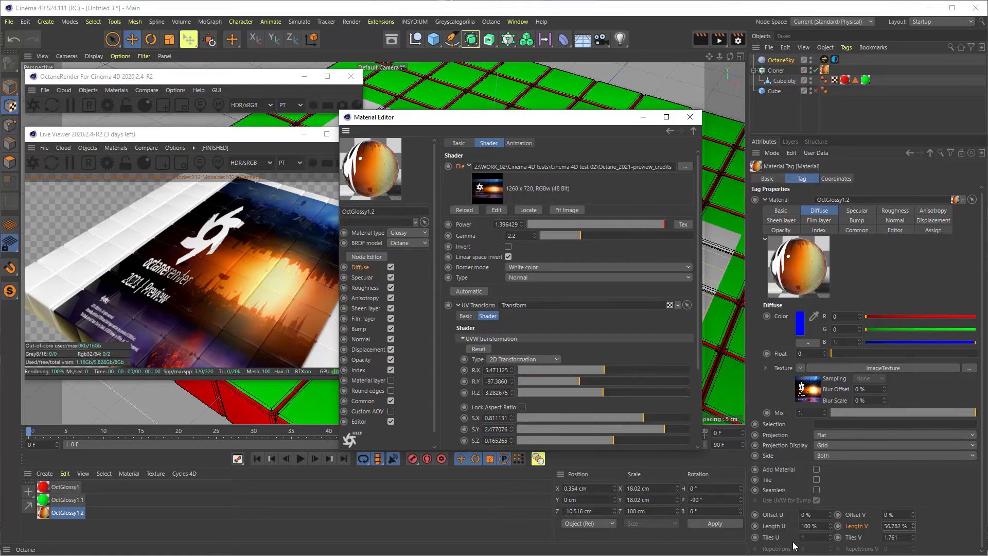
# Step: Try Offset U values of 19 % and 13 % on the material tag with the live render refreshed, and return the offset to 0 %
pyautogui.moveTo(831, 515)
pyautogui.mouseDown()
pyautogui.moveTo(827, 526)
pyautogui.moveTo(829, 510)
pyautogui.mouseUp()
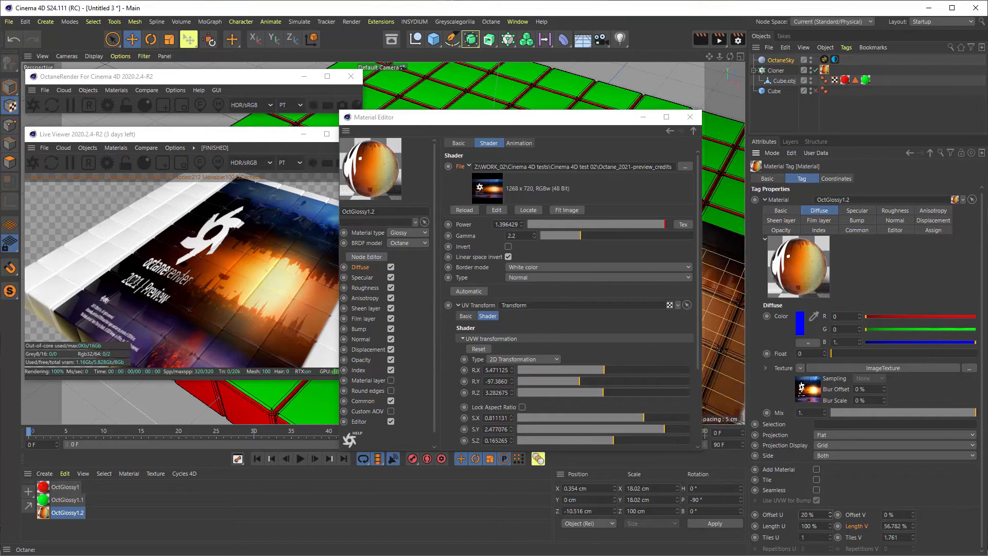
pyautogui.moveTo(549, 122); pyautogui.dragTo(236, 210)
pyautogui.click(35, 161)
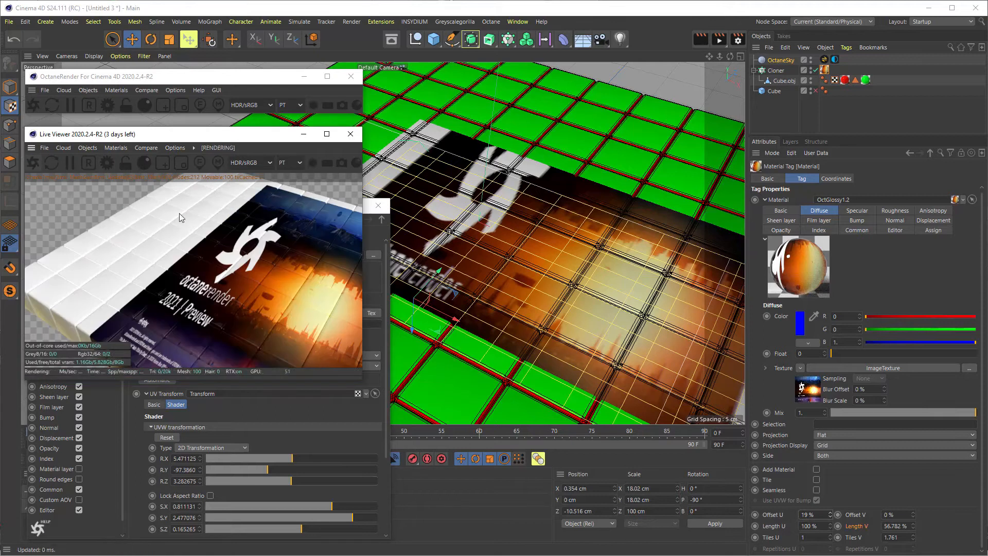
pyautogui.click(359, 227)
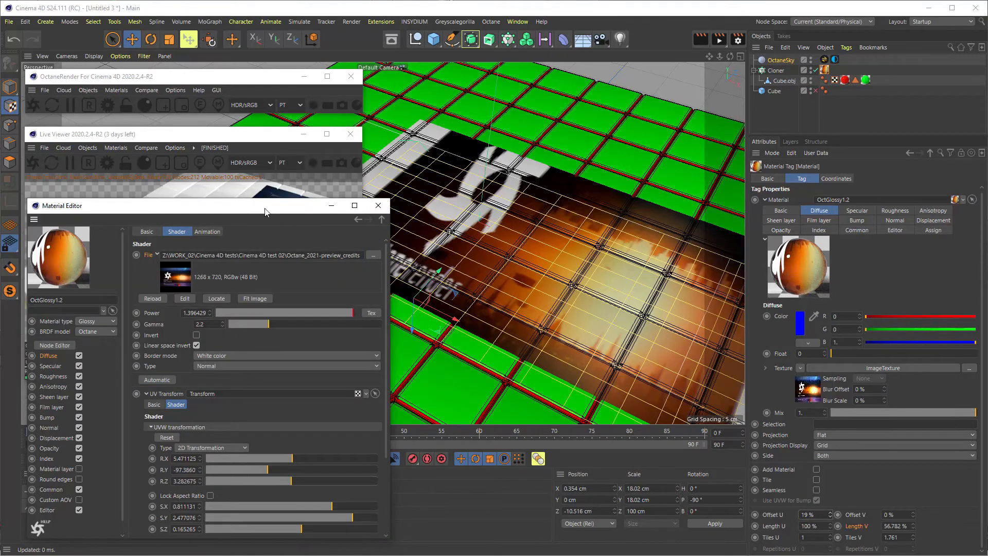
pyautogui.moveTo(363, 207); pyautogui.dragTo(1, 185)
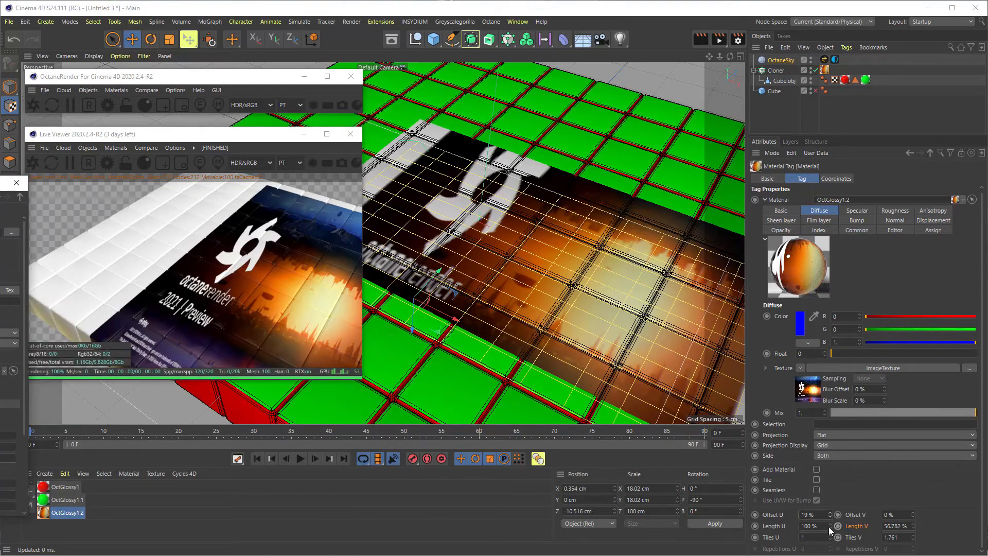
pyautogui.moveTo(830, 515)
pyautogui.mouseDown()
pyautogui.moveTo(855, 515)
pyautogui.moveTo(827, 515)
pyautogui.mouseUp()
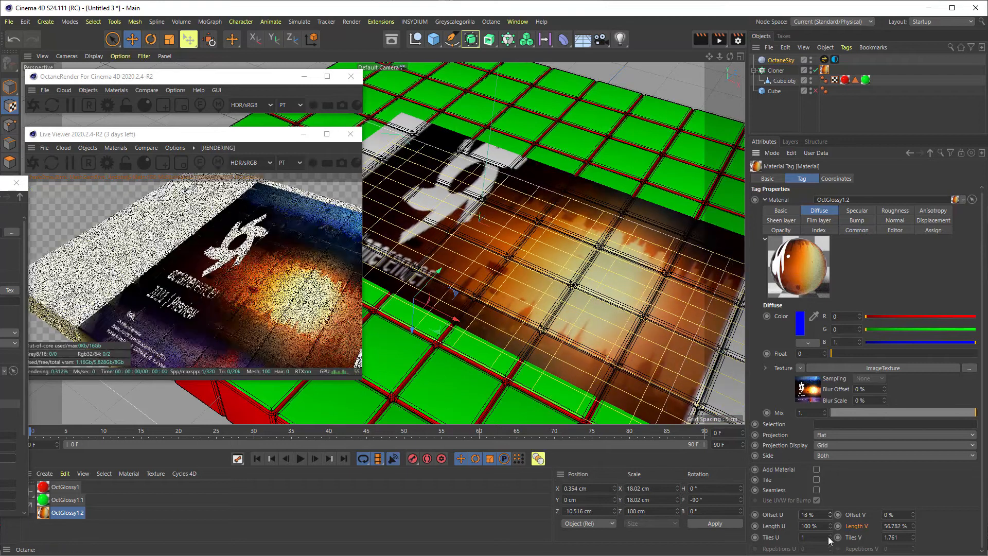
pyautogui.write('0')
pyautogui.press('Return')
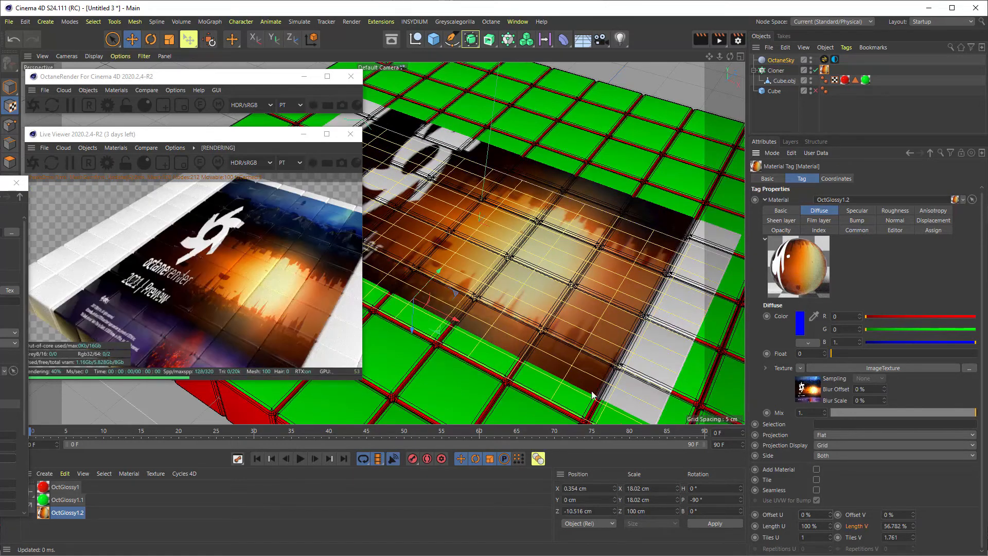
# Step: Test R.X at about -68.94, reset the UVW transformation and clear the UV Transform from the ImageTexture
pyautogui.moveTo(3, 183); pyautogui.dragTo(353, 105)
pyautogui.moveTo(372, 357)
pyautogui.mouseDown()
pyautogui.moveTo(391, 356)
pyautogui.moveTo(329, 355)
pyautogui.mouseUp()
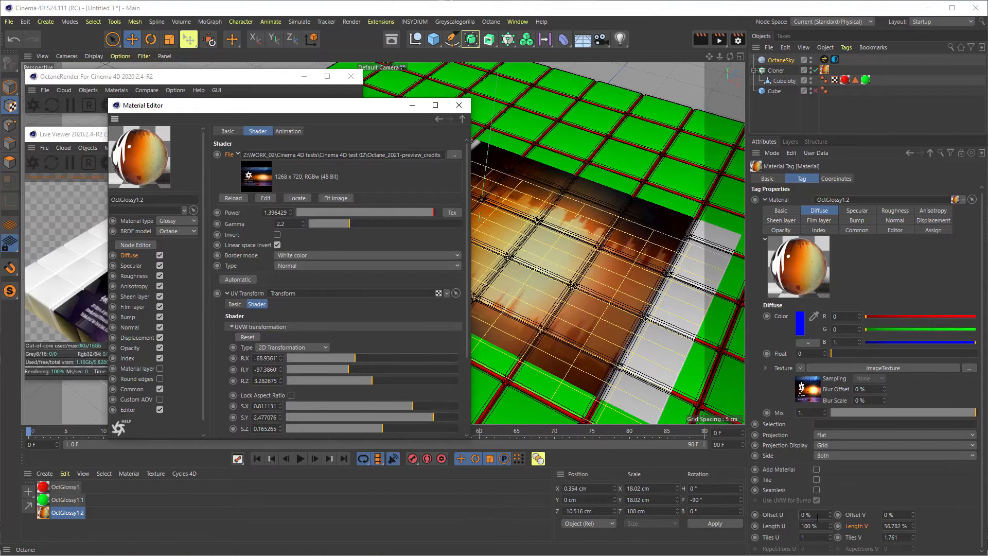
pyautogui.click(251, 338)
pyautogui.click(283, 327)
pyautogui.click(283, 327)
pyautogui.click(283, 327)
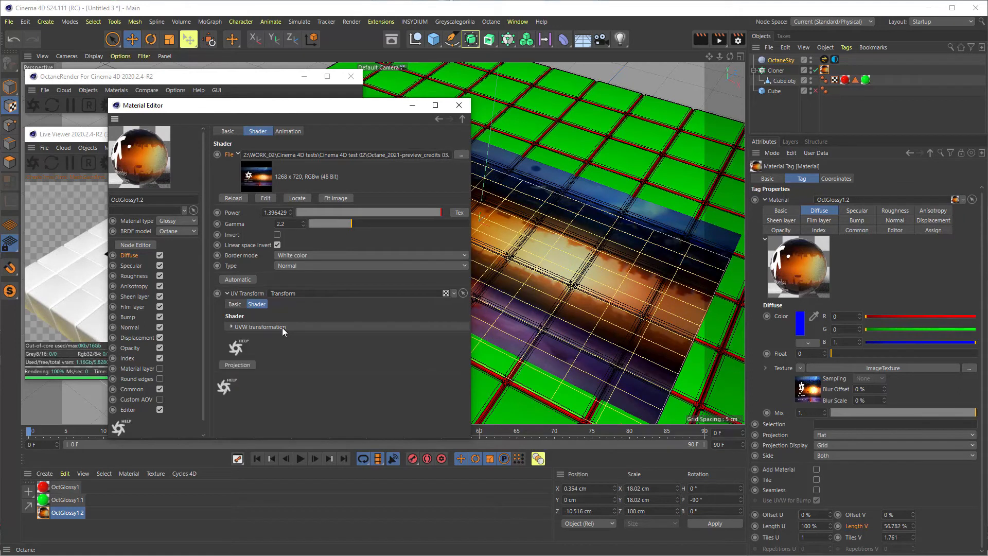
pyautogui.click(227, 296)
pyautogui.rightClick(239, 295)
pyautogui.press('Escape')
pyautogui.click(453, 293)
pyautogui.click(491, 304)
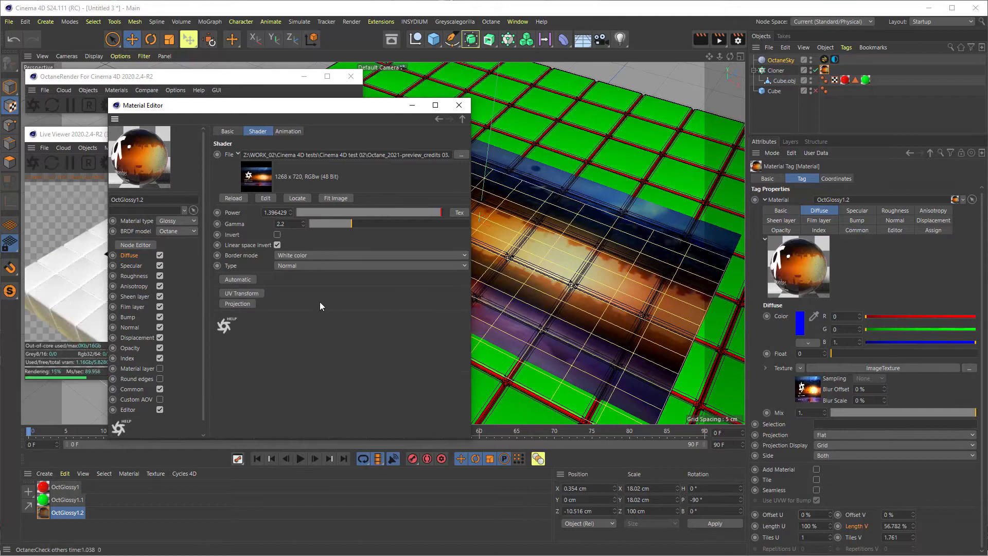
# Step: Add a Texture Projection to the ImageTexture's Projection slot and expand its settings
pyautogui.click(238, 303)
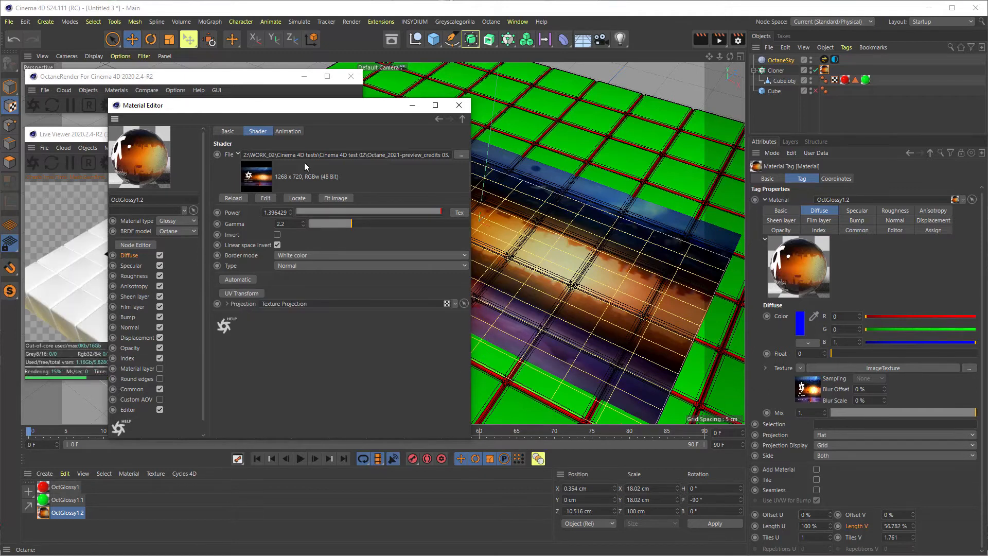
pyautogui.moveTo(266, 111); pyautogui.dragTo(466, 111)
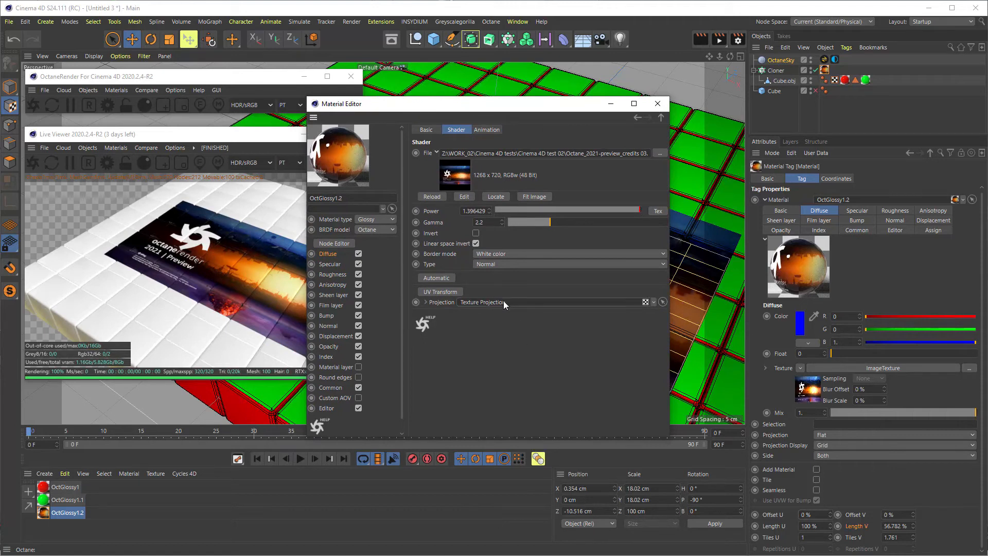
pyautogui.click(427, 302)
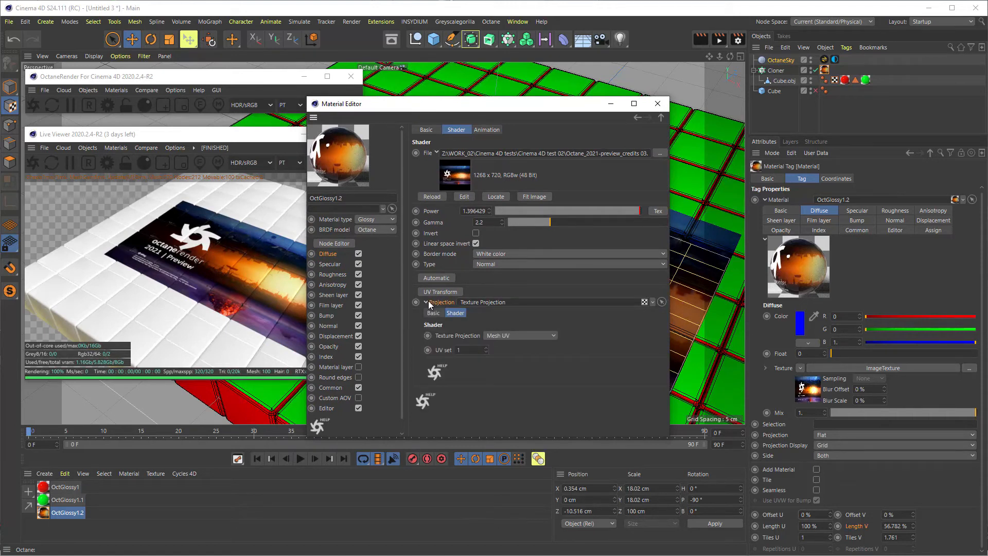
# Step: Try the Osl projection, Perspective and Spherical types for the Texture Projection
pyautogui.click(521, 337)
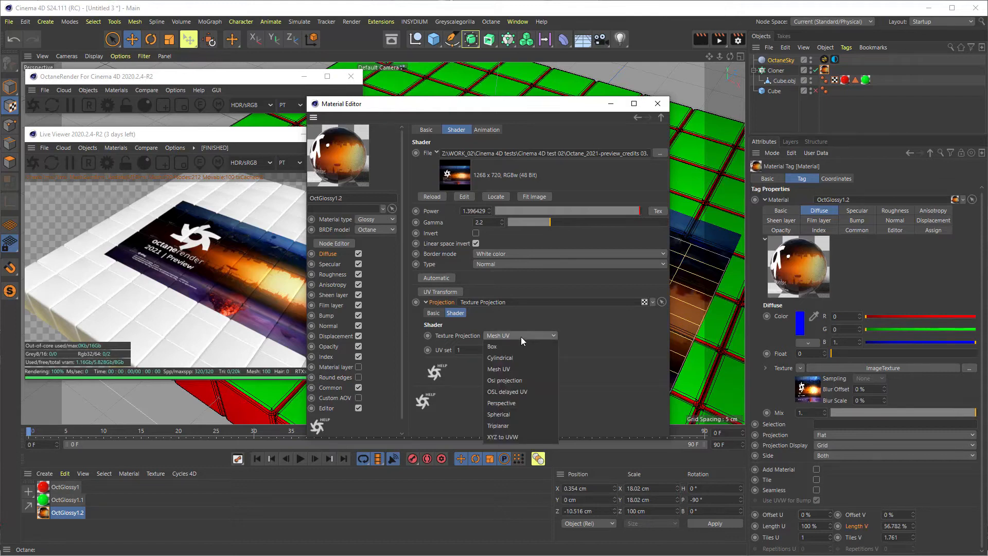
pyautogui.click(520, 375)
pyautogui.click(521, 335)
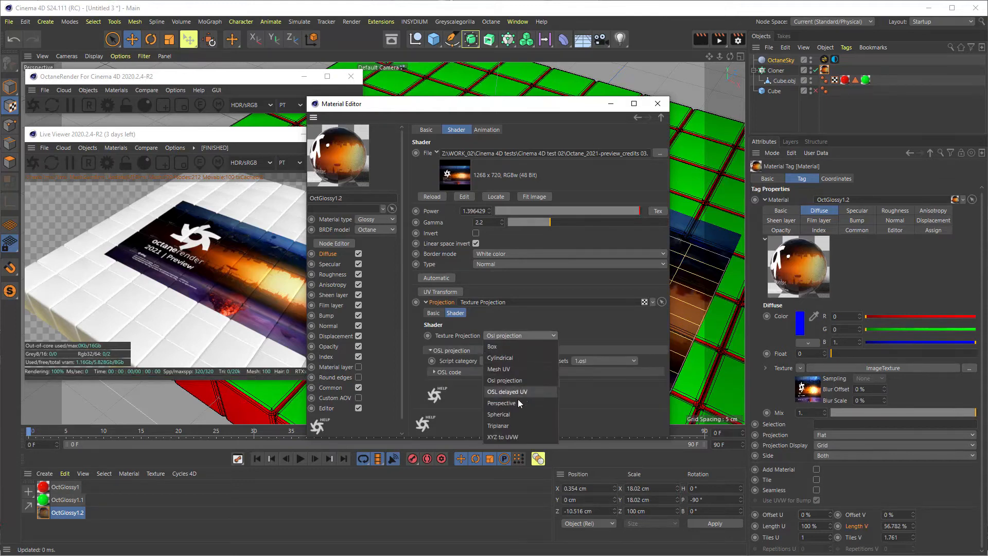
pyautogui.click(519, 409)
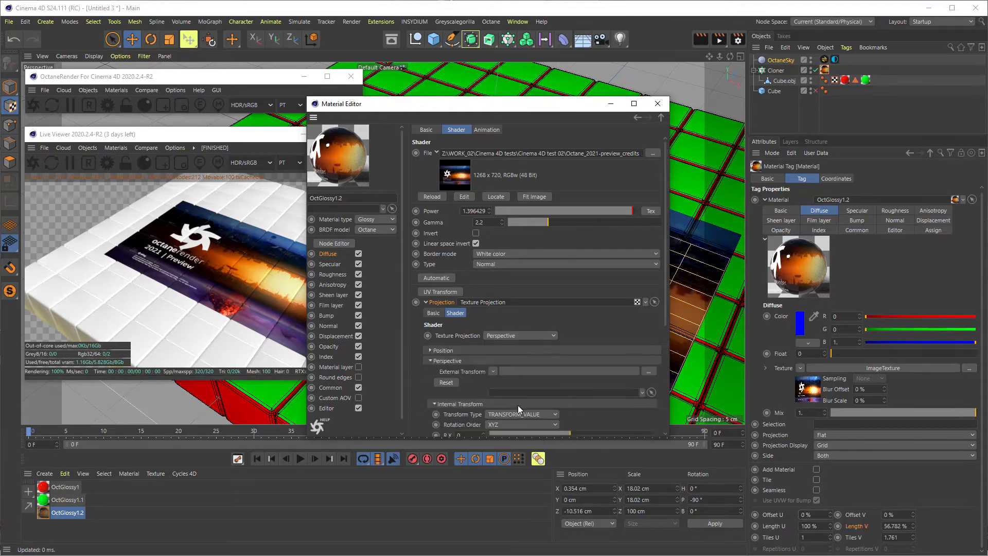
pyautogui.click(524, 334)
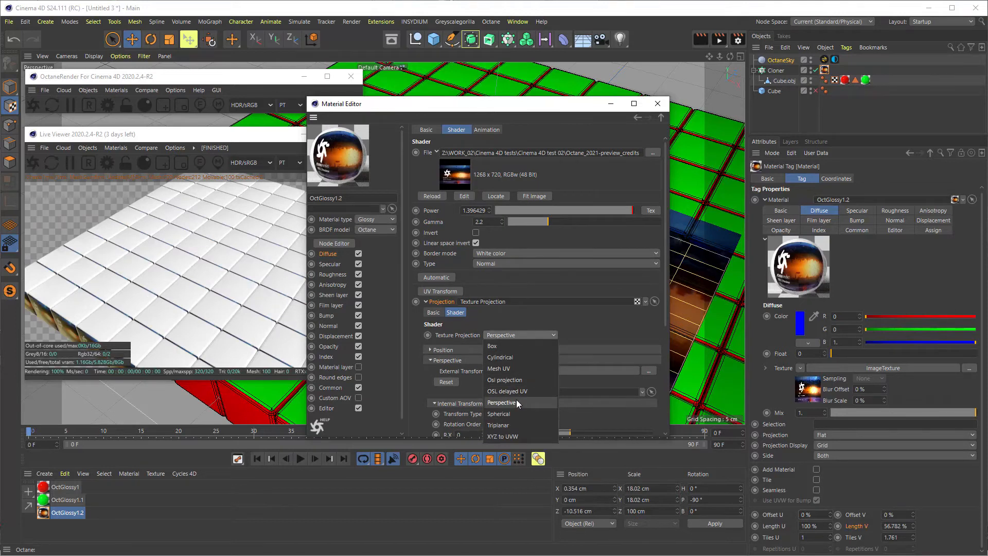
pyautogui.click(516, 403)
pyautogui.click(514, 338)
pyautogui.click(499, 413)
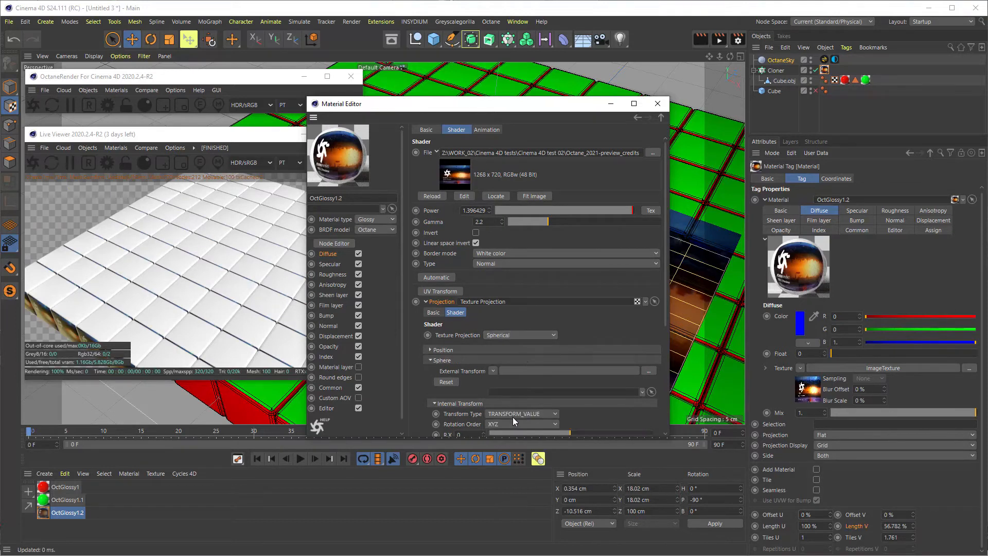
# Step: Try Box projection with R.X about -192.08, R.Y about 58.66, S.X about 0.024 and S.Y about 0.059 in its internal transform
pyautogui.click(513, 337)
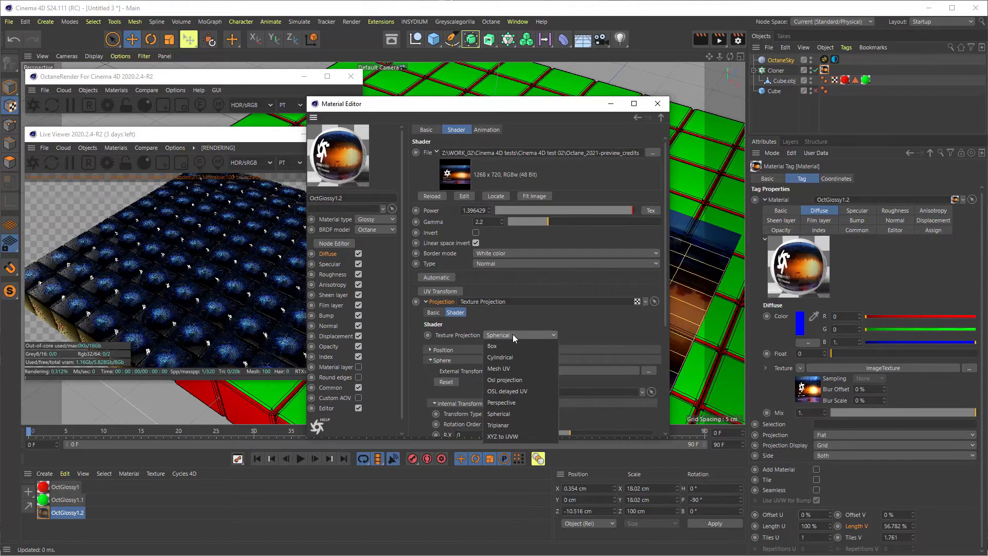
pyautogui.click(517, 305)
pyautogui.click(523, 337)
pyautogui.click(520, 348)
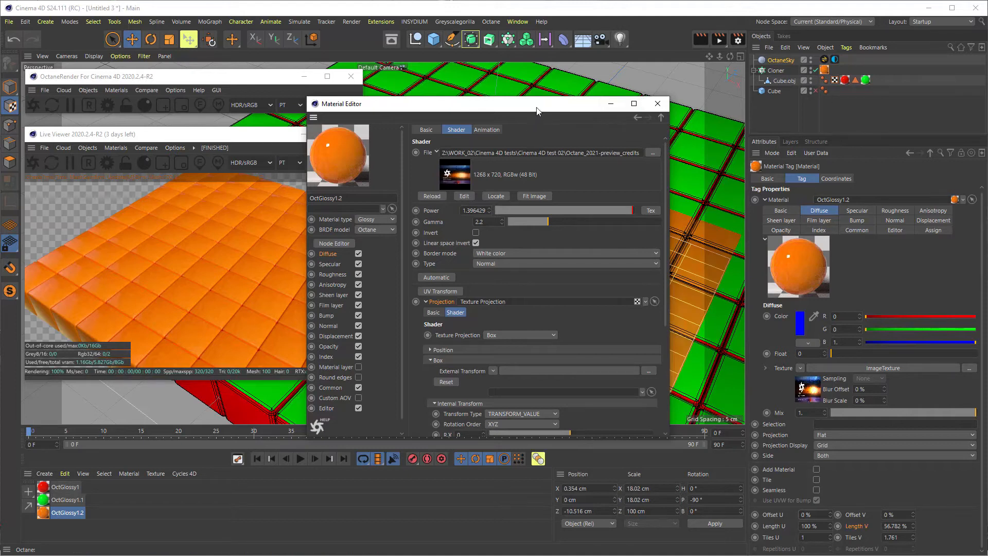
pyautogui.moveTo(536, 107); pyautogui.dragTo(536, 90)
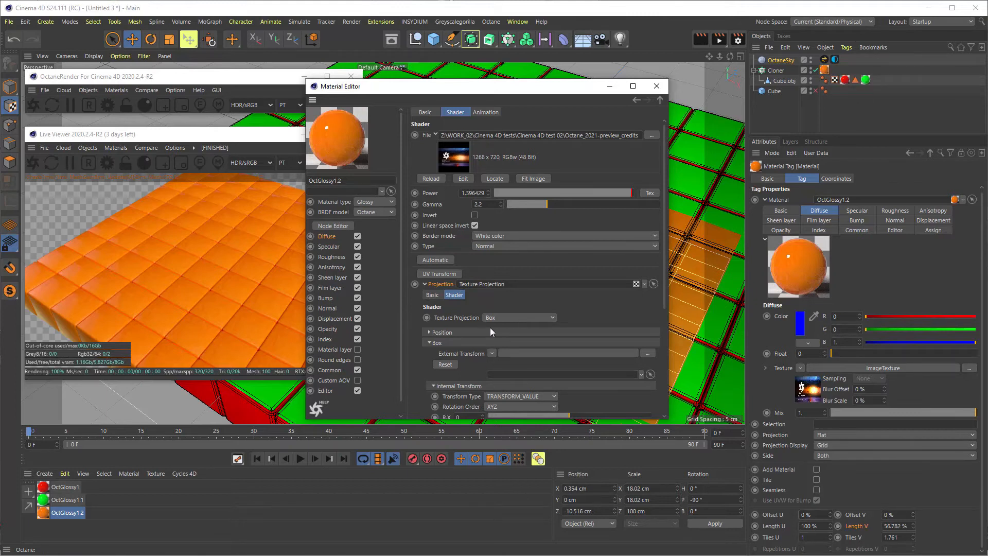
pyautogui.click(504, 315)
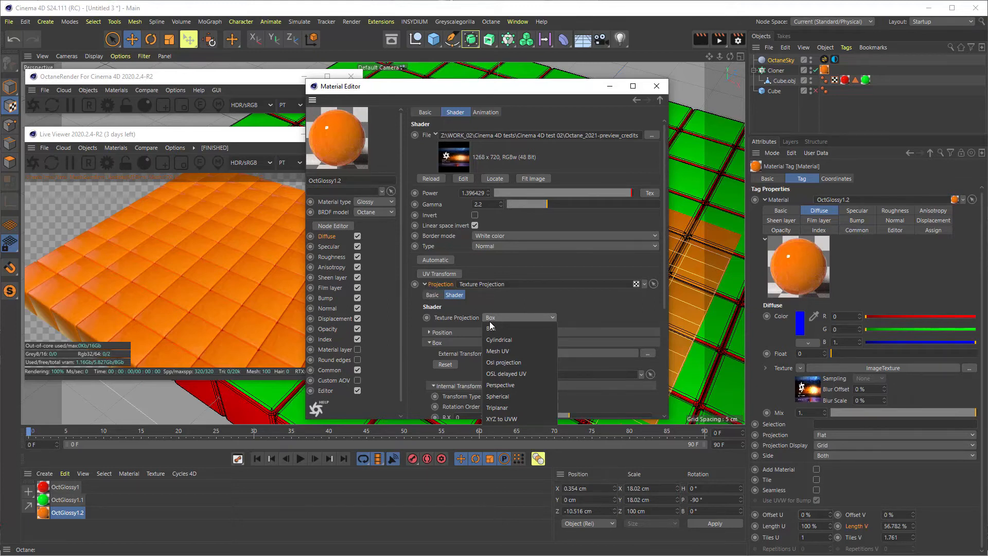
pyautogui.click(506, 329)
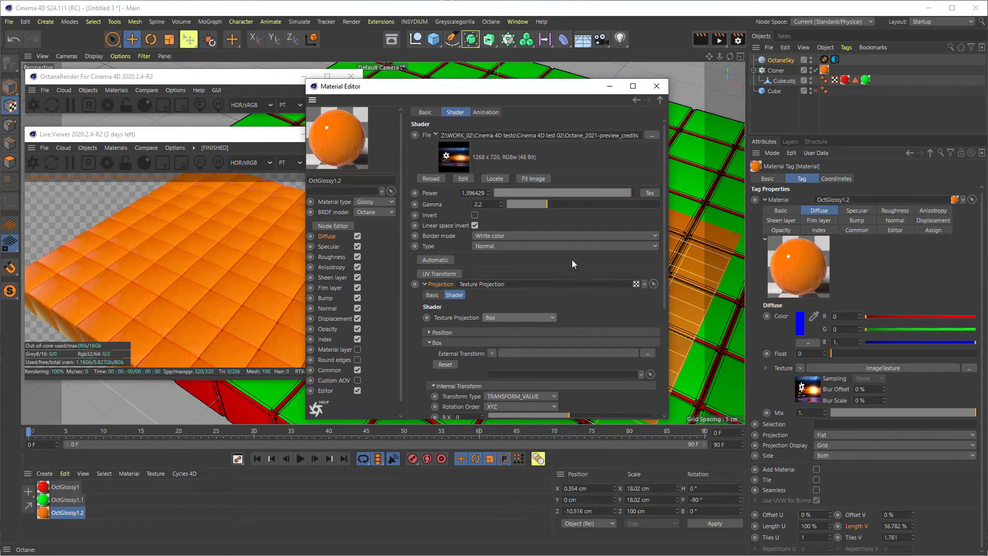
pyautogui.scroll(-4, 412, 325)
pyautogui.moveTo(565, 294); pyautogui.dragTo(597, 301)
pyautogui.moveTo(521, 338); pyautogui.dragTo(580, 354)
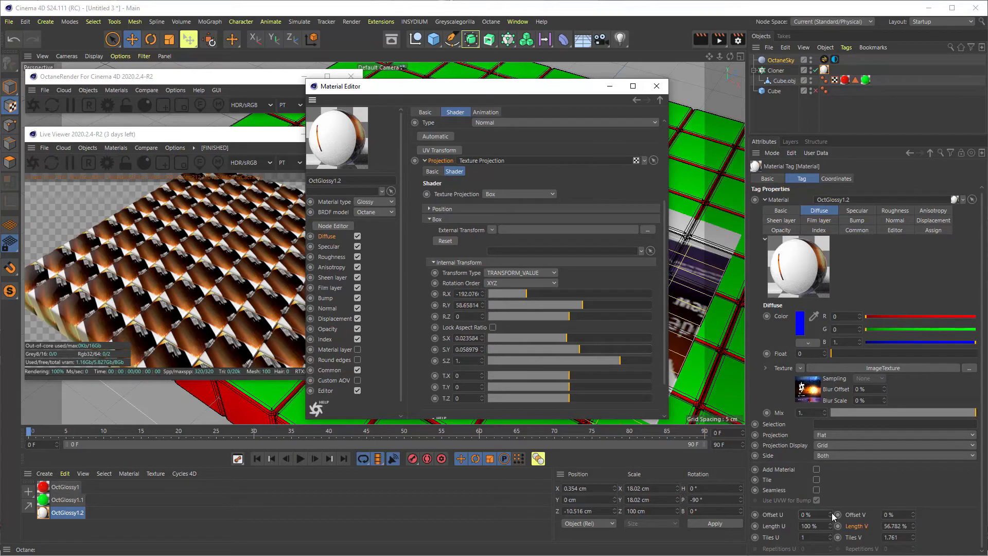
# Step: Try an Offset U of 22 % on the material tag, refresh the live render and lower the offset to 3 %
pyautogui.moveTo(832, 516); pyautogui.dragTo(833, 519)
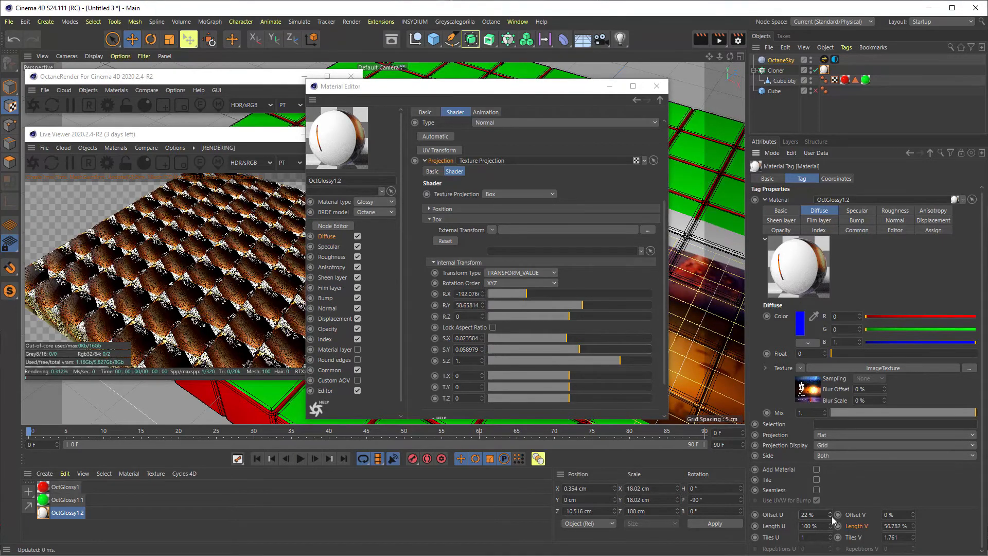
pyautogui.click(35, 166)
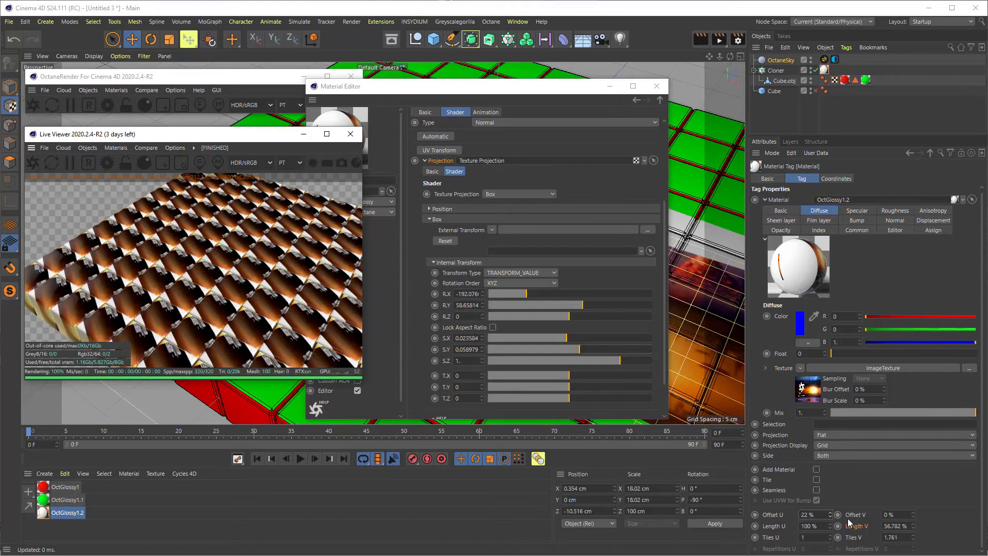
pyautogui.moveTo(830, 514); pyautogui.dragTo(830, 517)
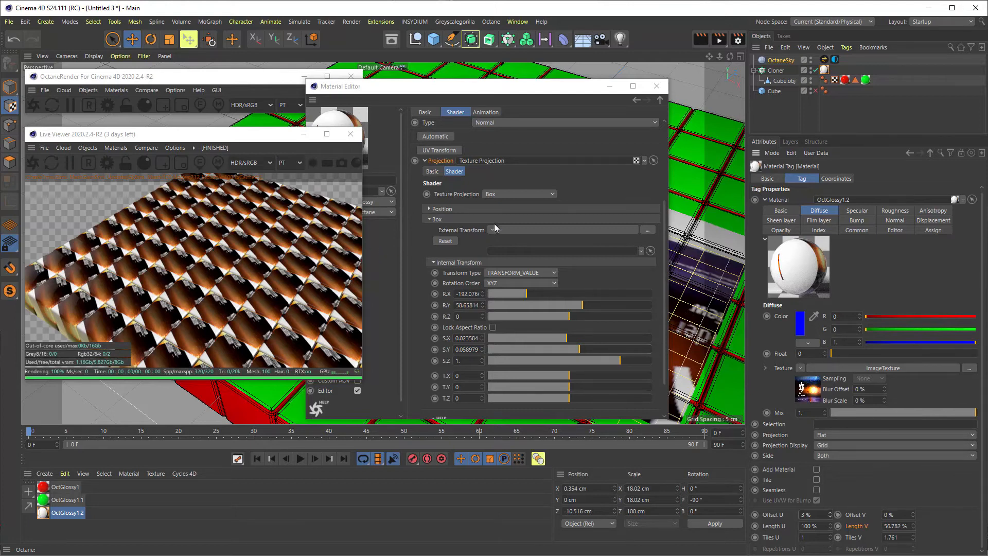
# Step: Set the Texture Projection to Mesh UV, set the material tag's Offset U to 21 % and refresh the live render
pyautogui.click(507, 196)
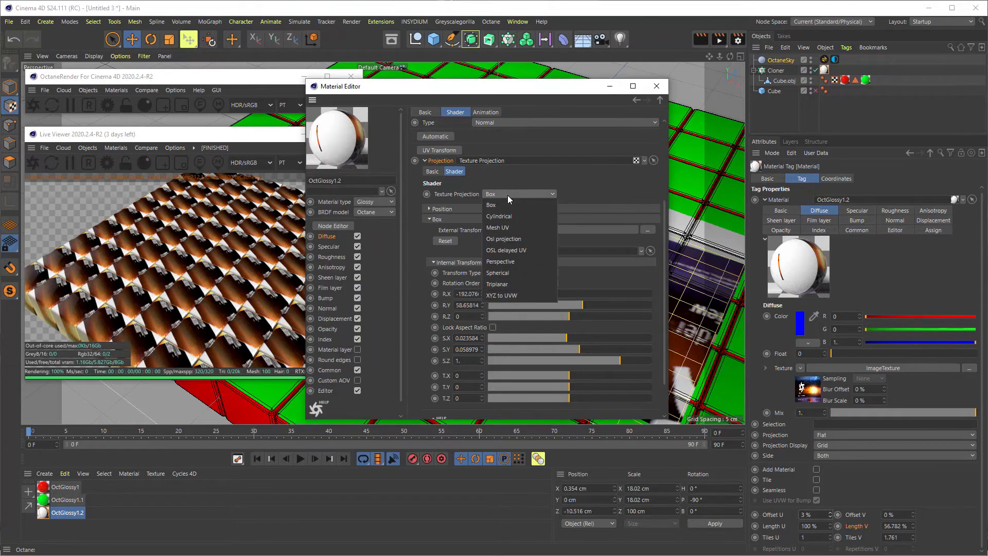
pyautogui.click(511, 228)
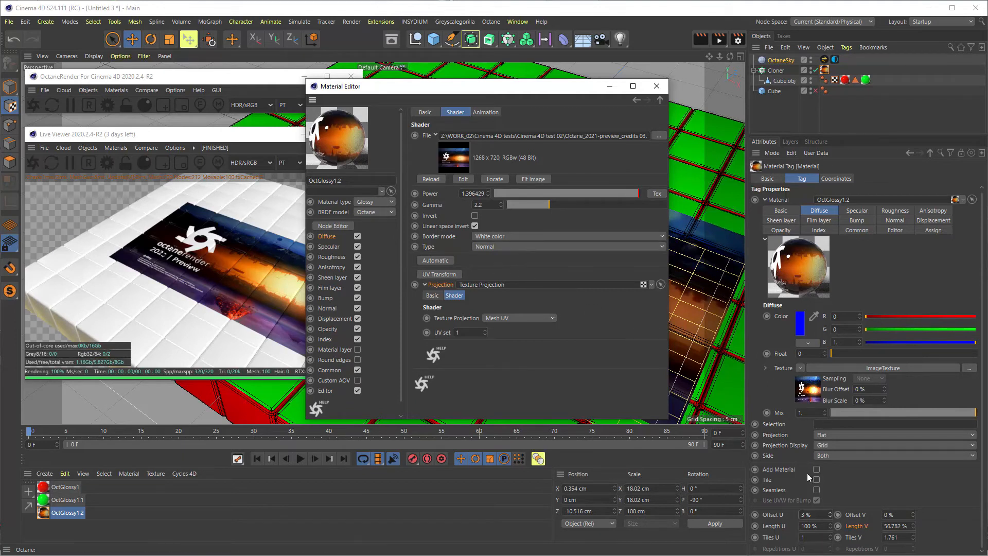
pyautogui.moveTo(830, 515); pyautogui.dragTo(829, 511)
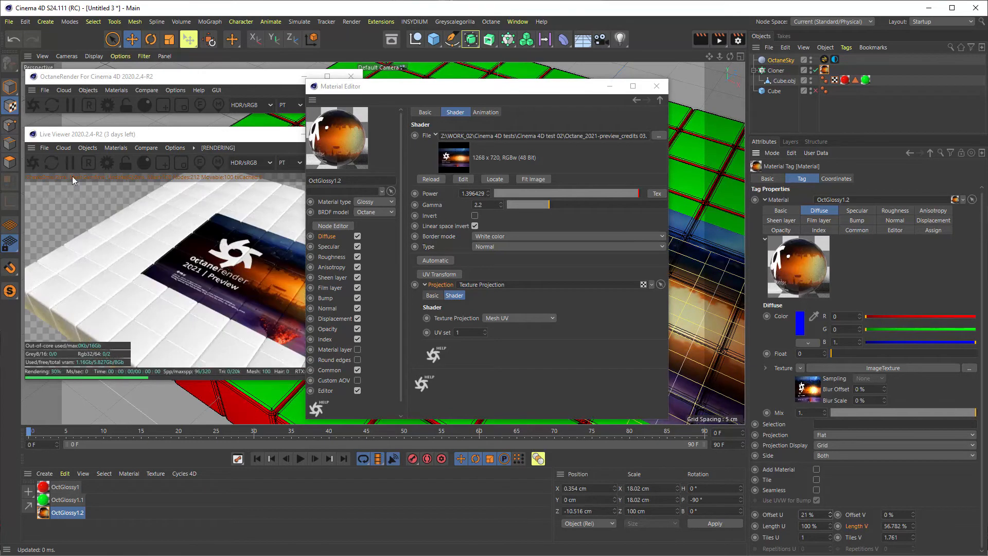
pyautogui.click(36, 164)
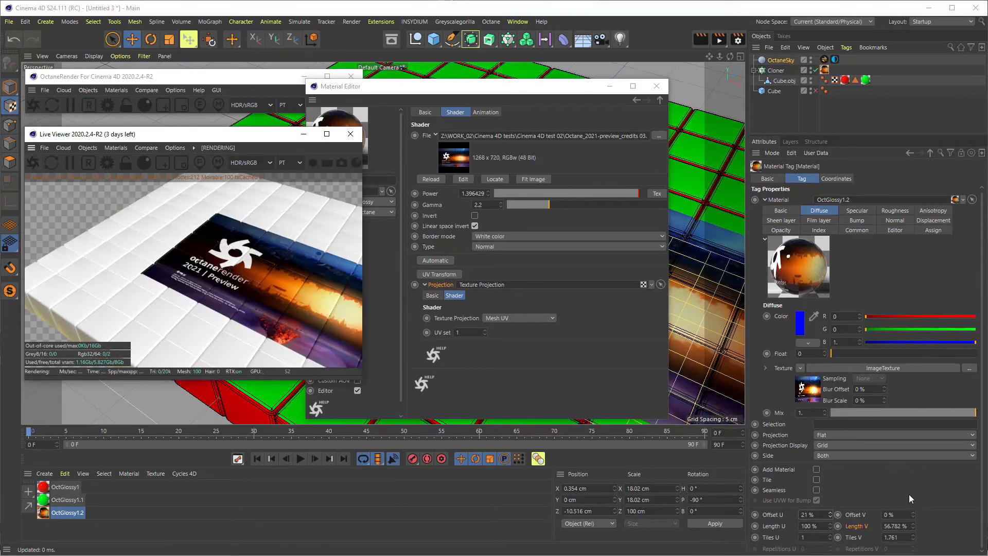
# Step: Lower the material tag's Offset U to 5 % and try the Spherical type for the Texture Projection
pyautogui.moveTo(830, 515)
pyautogui.mouseDown()
pyautogui.moveTo(830, 507)
pyautogui.moveTo(830, 522)
pyautogui.mouseUp()
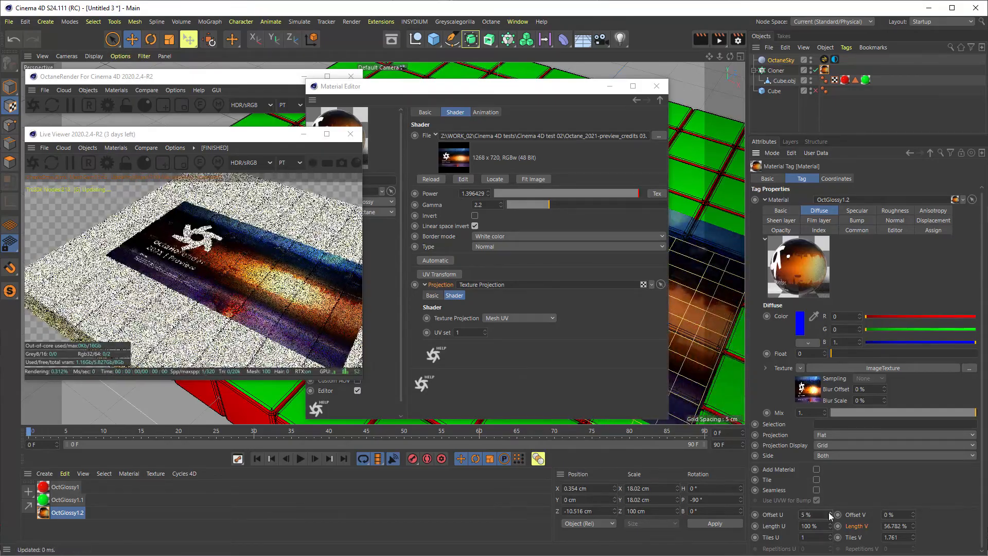
pyautogui.click(505, 318)
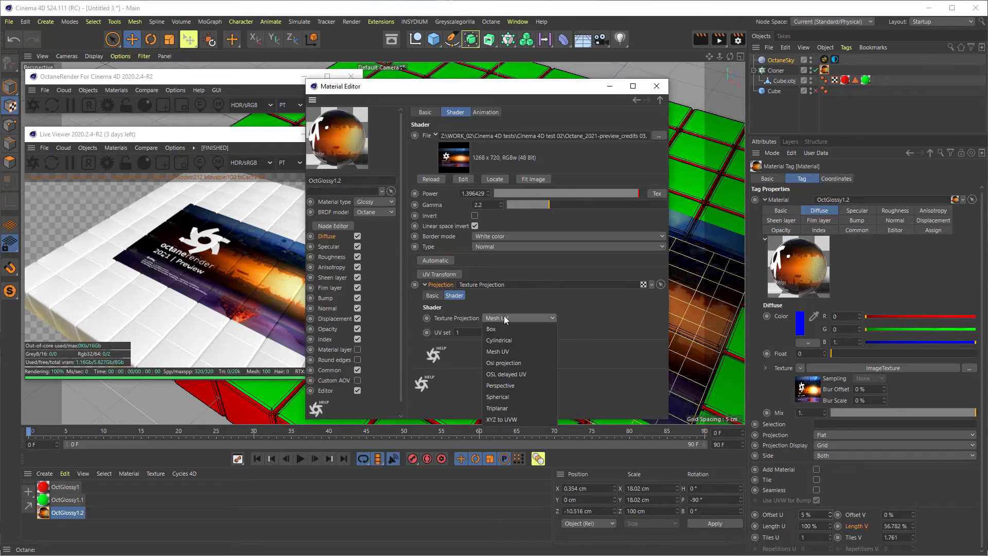
pyautogui.click(486, 278)
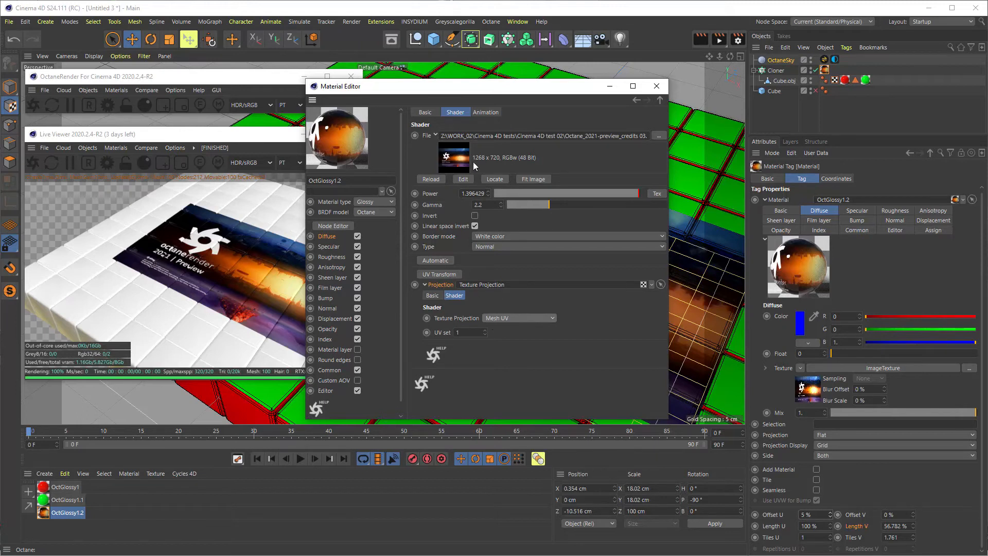
pyautogui.click(510, 317)
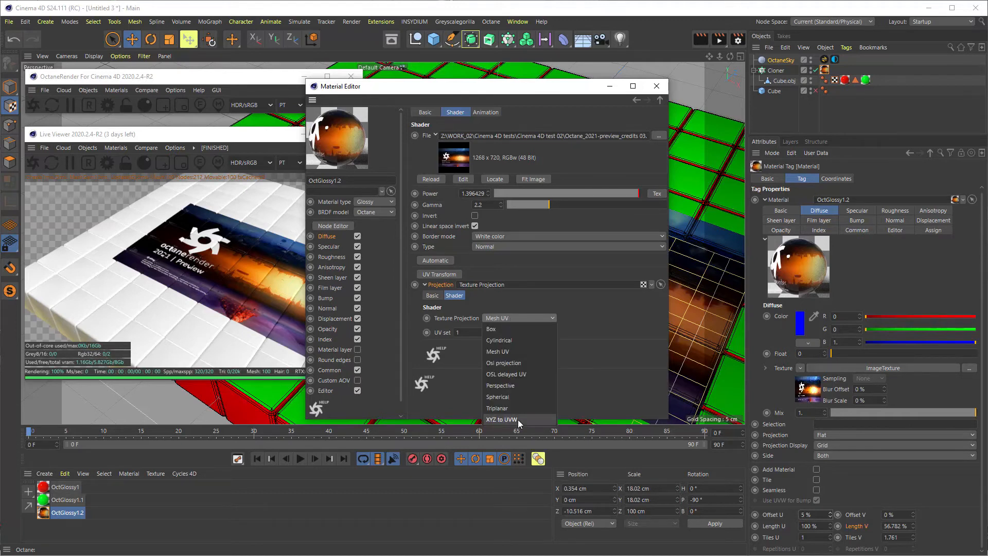
pyautogui.click(852, 504)
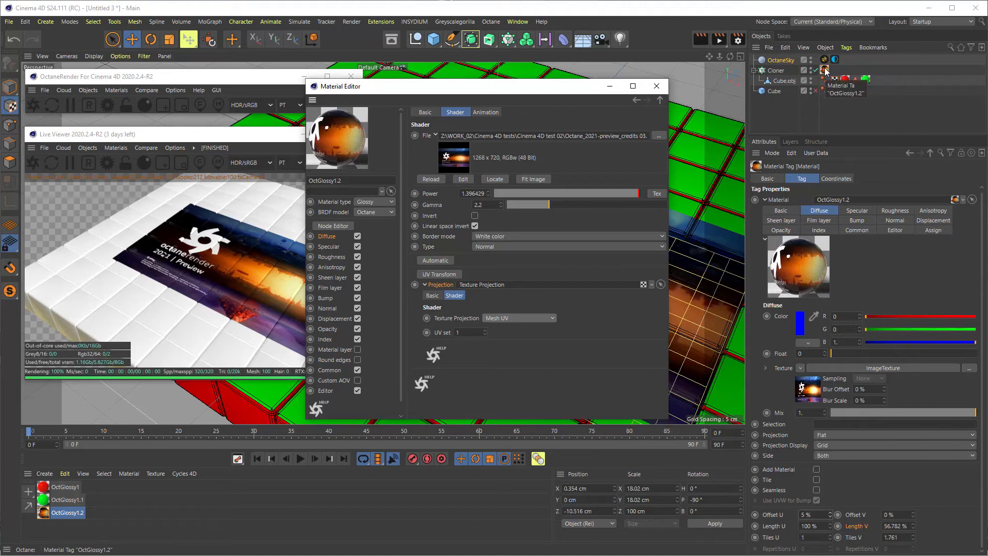
pyautogui.click(500, 319)
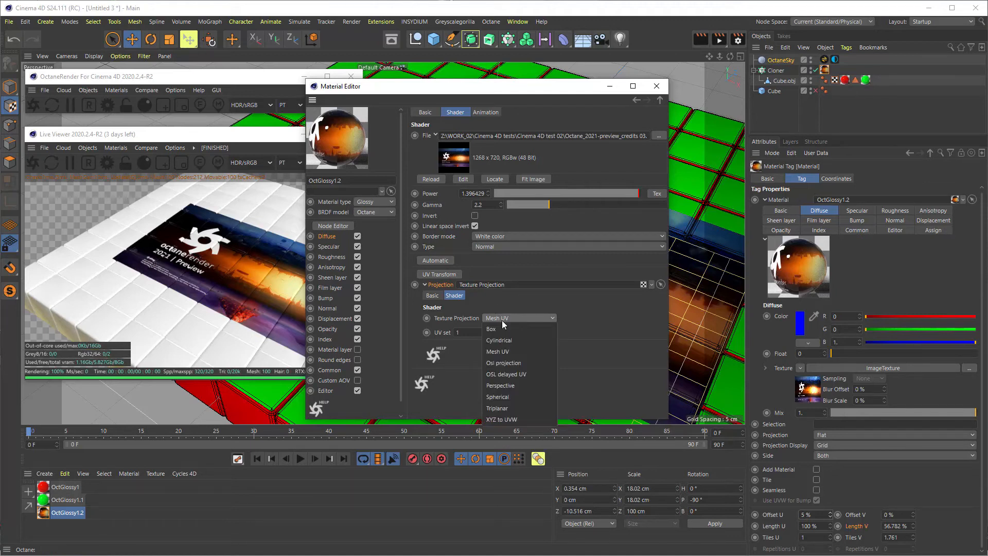
pyautogui.click(531, 397)
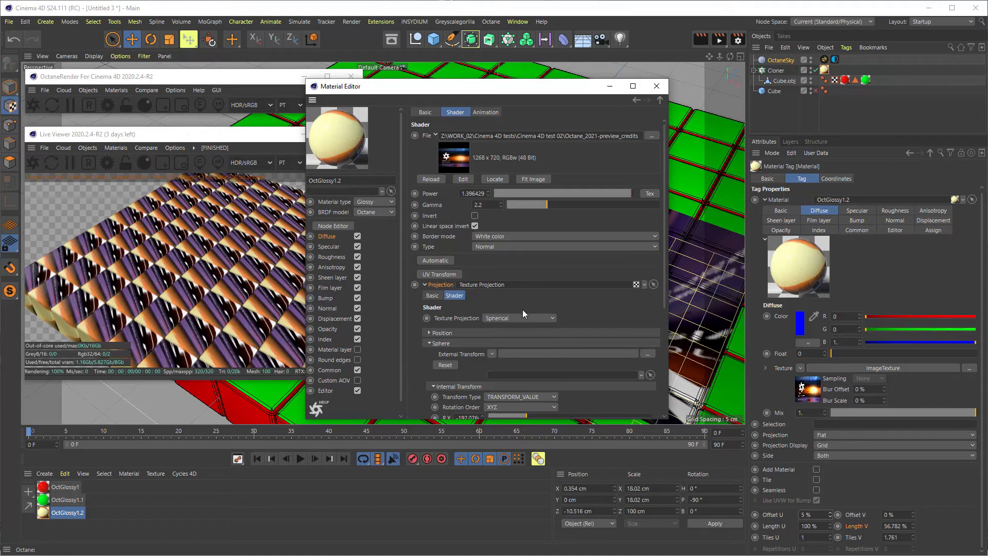
# Step: Clear the Texture Projection from the image texture and set the material tag's Offset U to 0 %
pyautogui.click(644, 286)
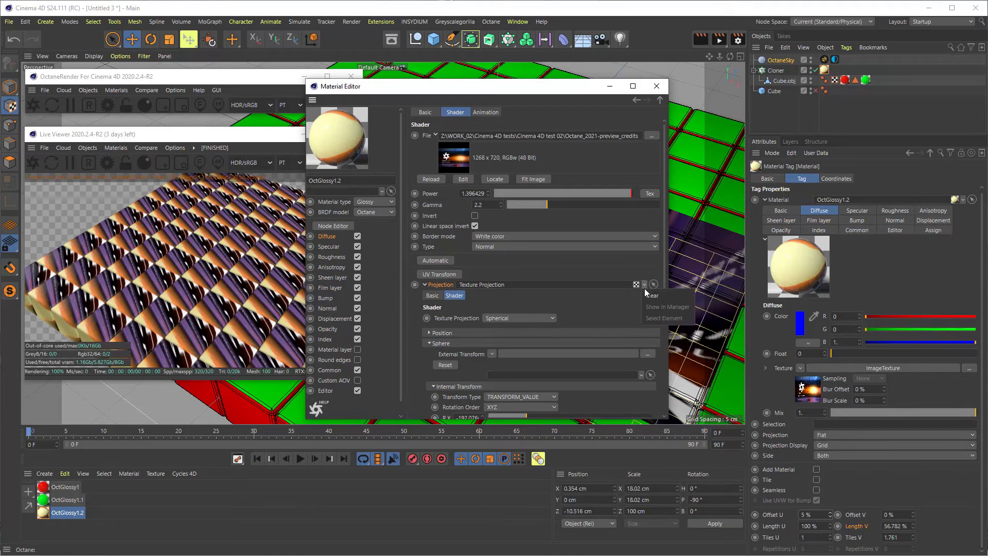
pyautogui.click(646, 294)
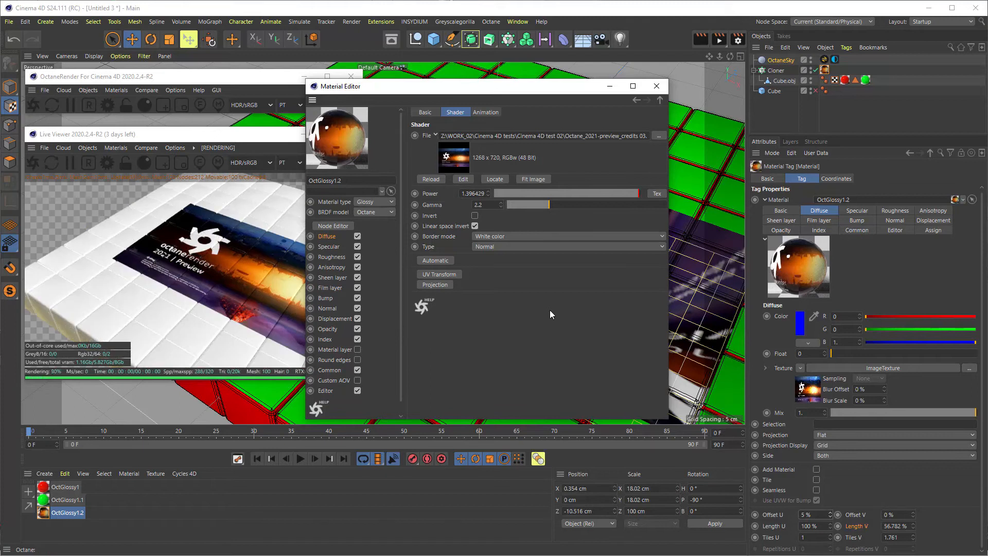
pyautogui.click(656, 86)
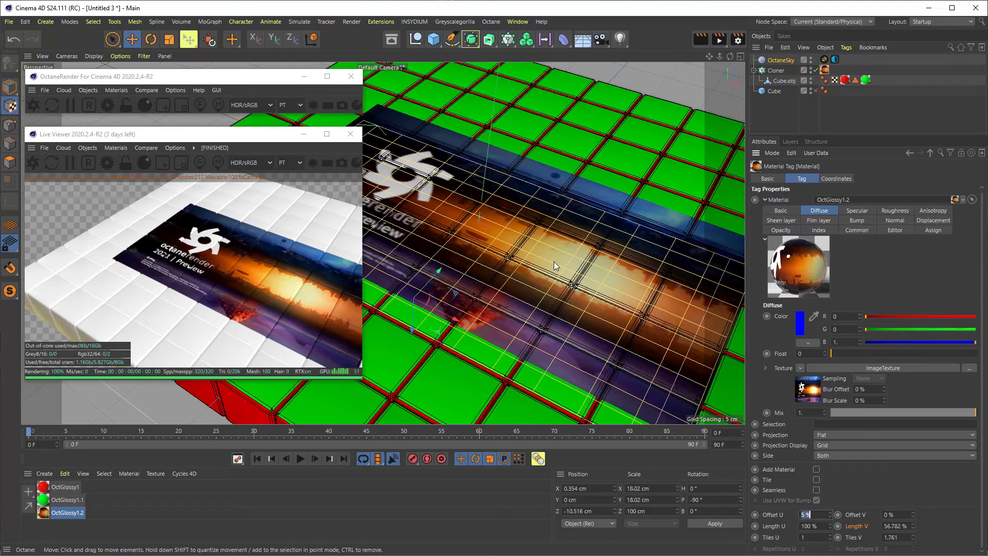
pyautogui.write('0')
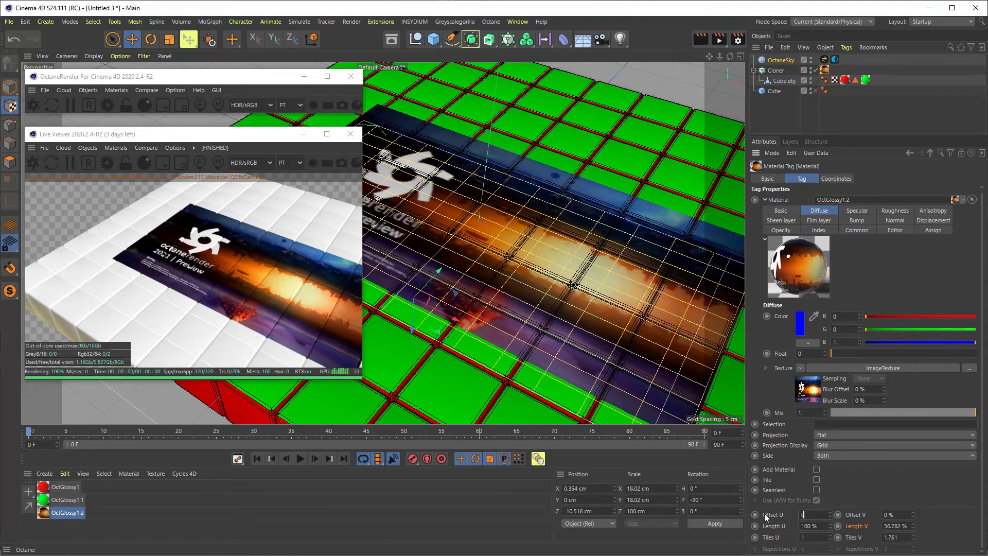
pyautogui.press('Return')
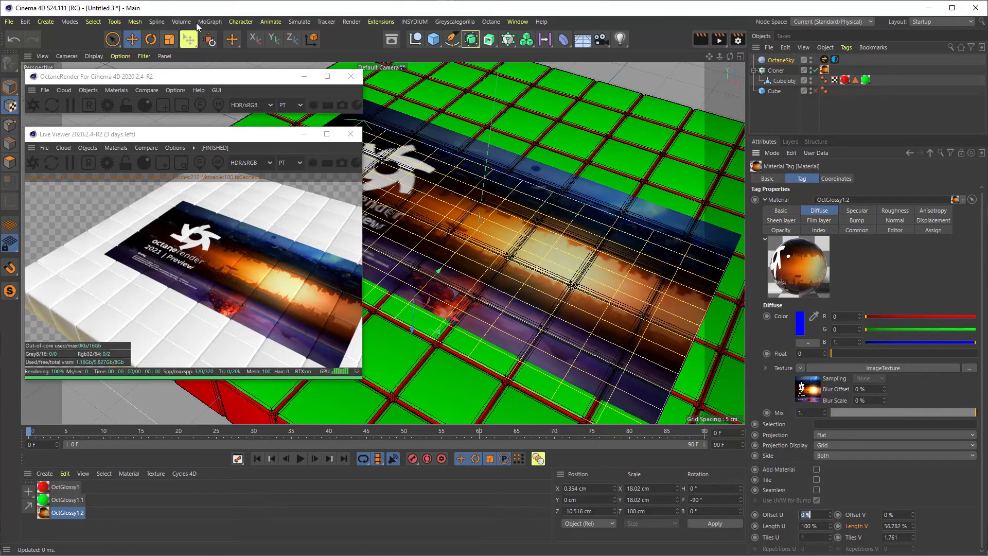
# Step: Add a Plain effector to the Cloner and frame the cube grid in the viewport
pyautogui.click(776, 71)
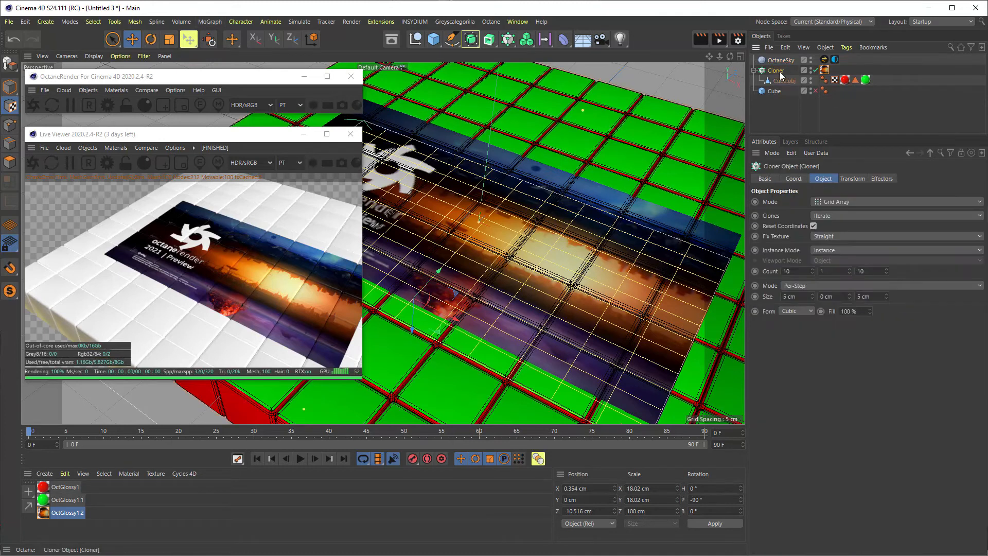
pyautogui.click(209, 22)
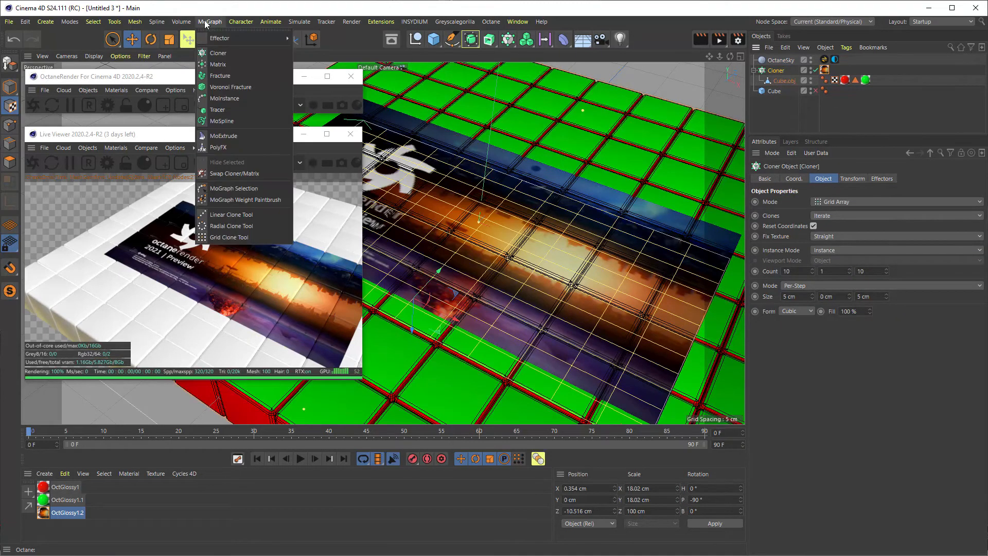
pyautogui.moveTo(208, 39)
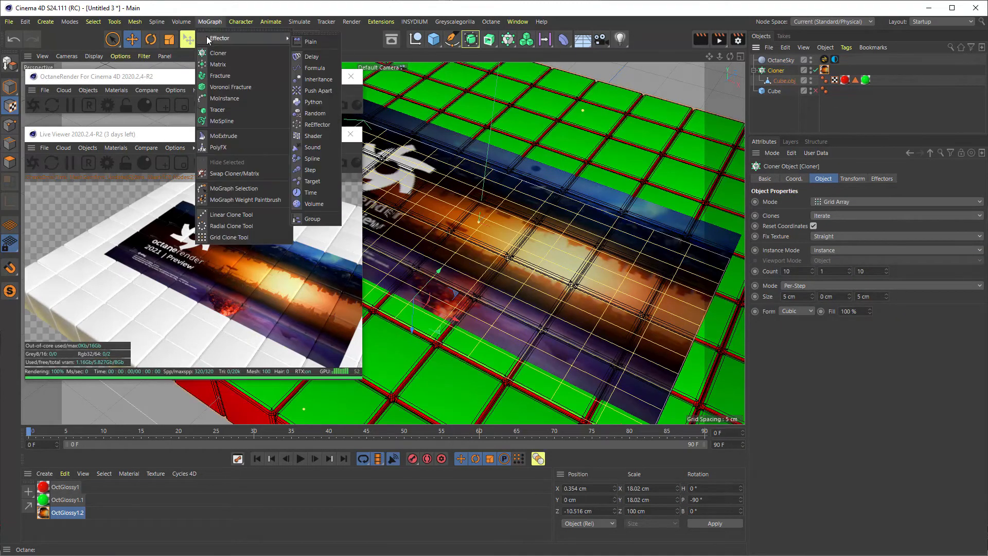
pyautogui.click(311, 42)
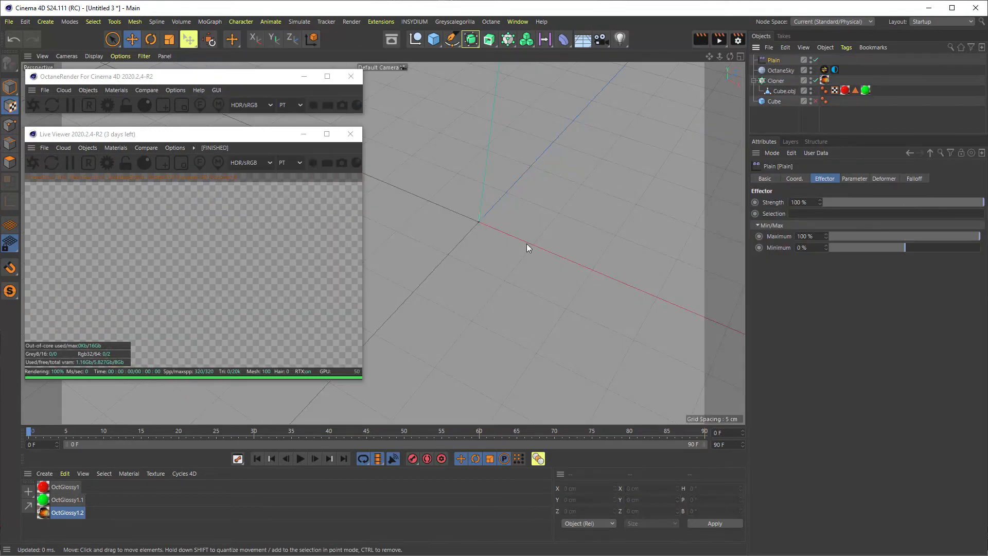
pyautogui.press('h')
pyautogui.keyDown('alt'); pyautogui.moveTo(465, 221); pyautogui.dragTo(531, 243, button='middle'); pyautogui.keyUp('alt')
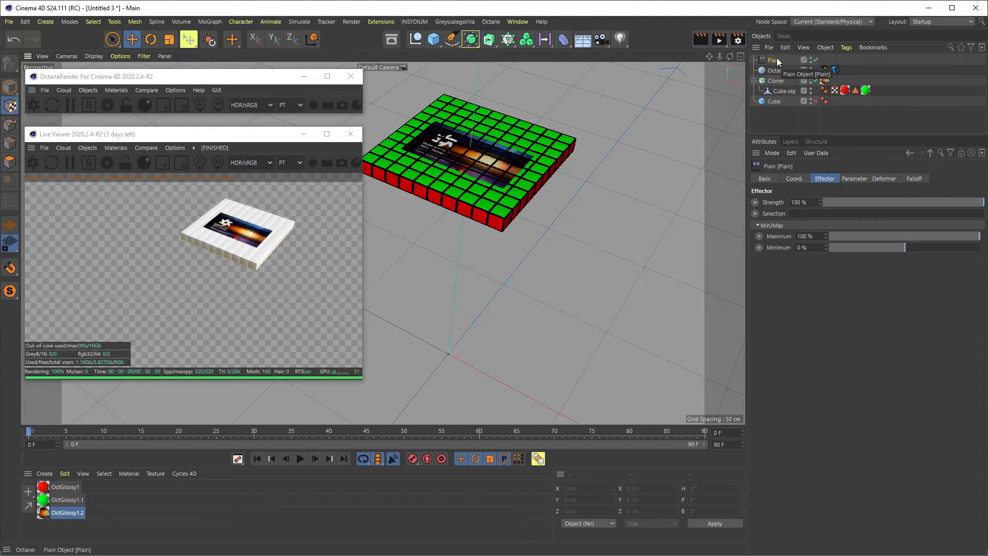
# Step: Switch the Plain effector off and on in the Cloner's effector list, and delete the effector
pyautogui.click(774, 81)
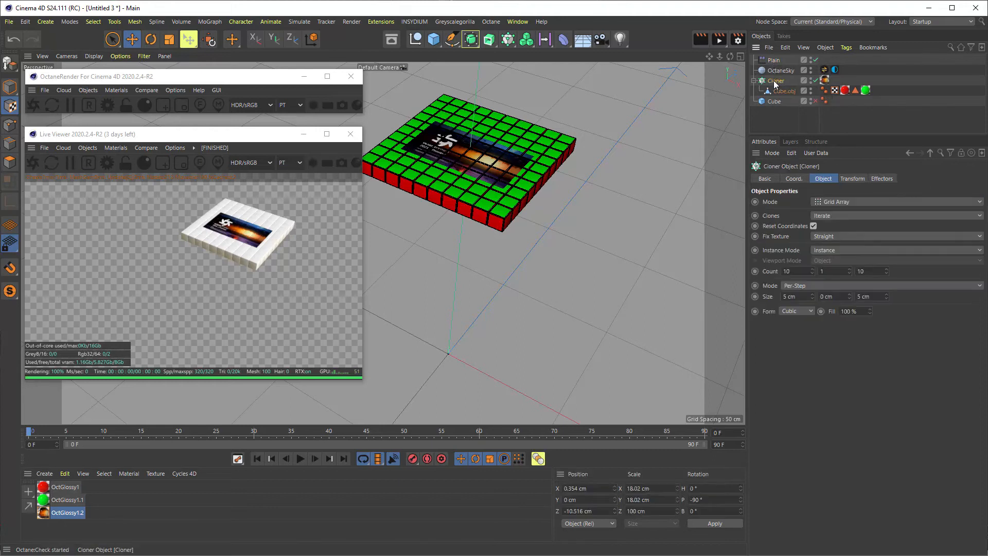
pyautogui.click(880, 179)
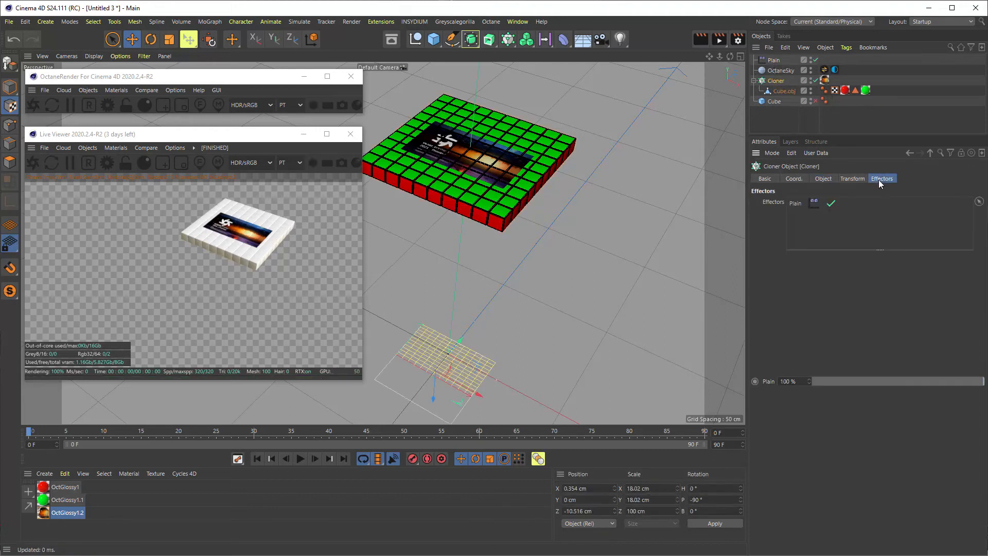
pyautogui.click(831, 204)
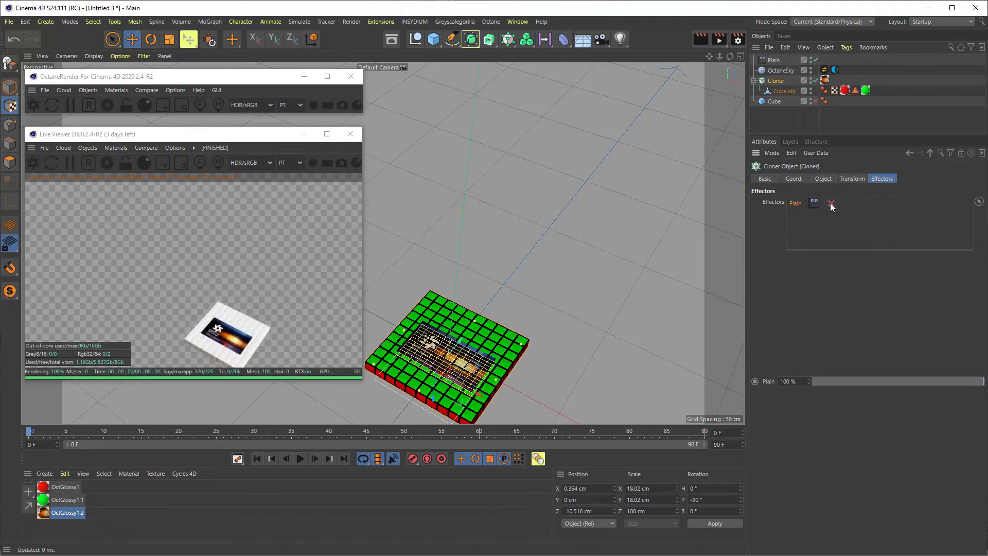
pyautogui.click(830, 204)
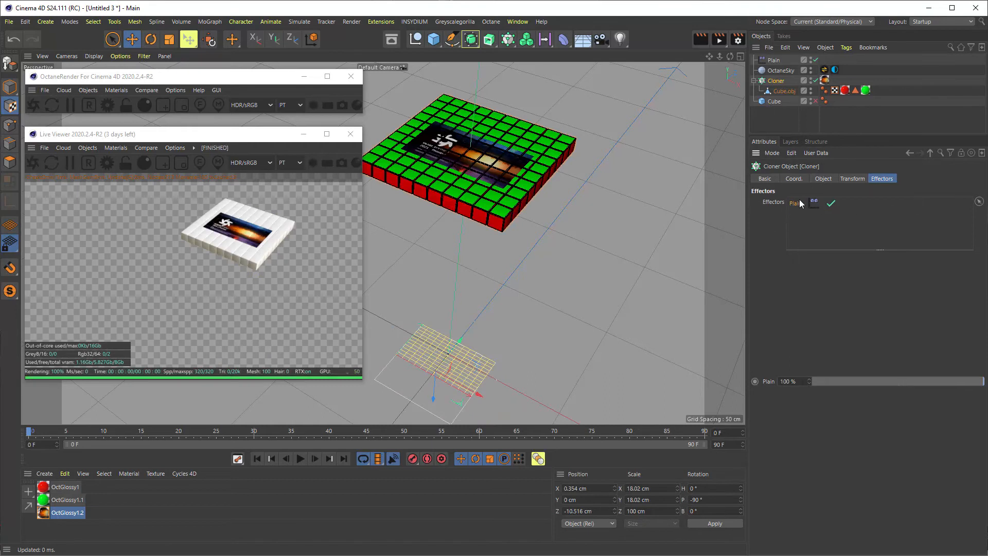
pyautogui.click(773, 61)
pyautogui.press('Delete')
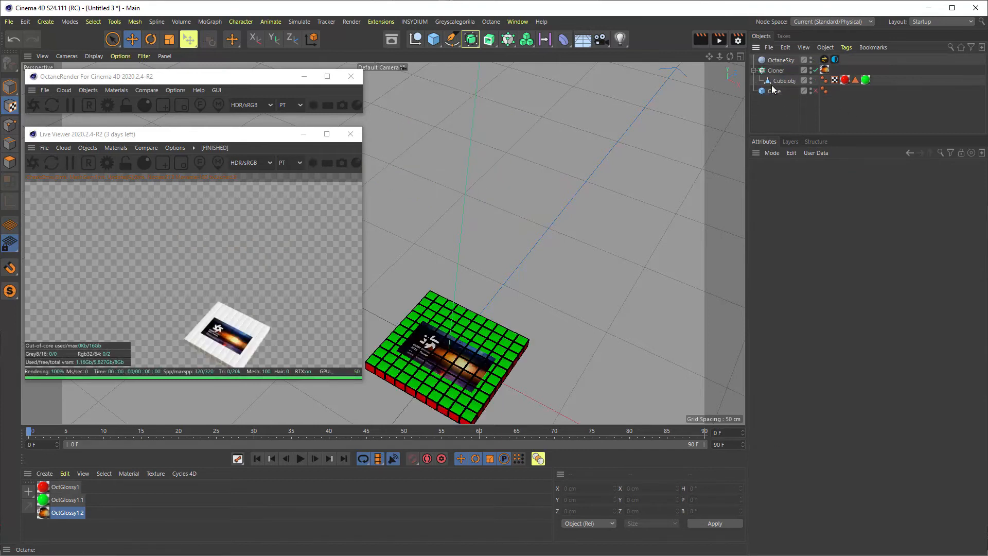
# Step: Create a Plain effector with nothing selected and assign it manually to the Cloner's effector list
pyautogui.click(200, 23)
pyautogui.moveTo(205, 38)
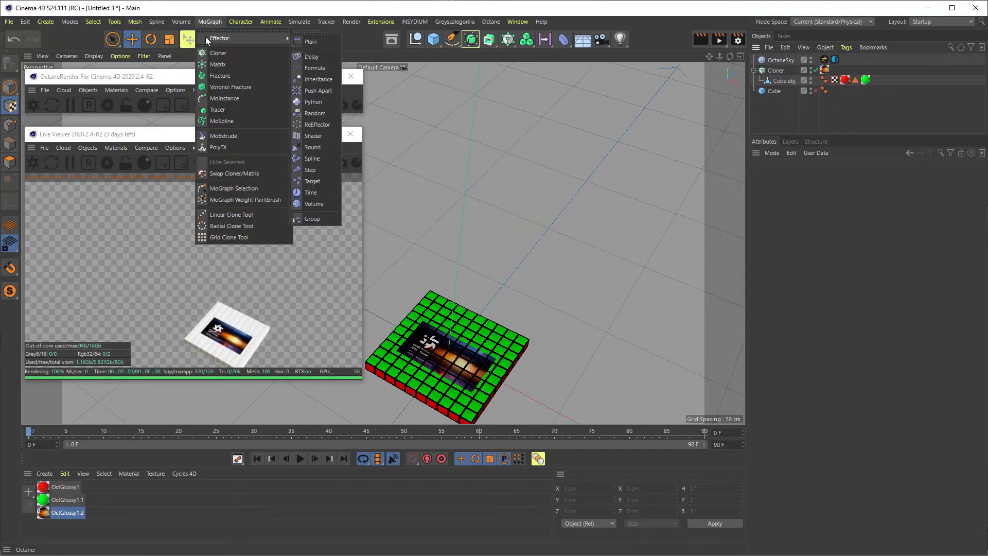
pyautogui.click(327, 41)
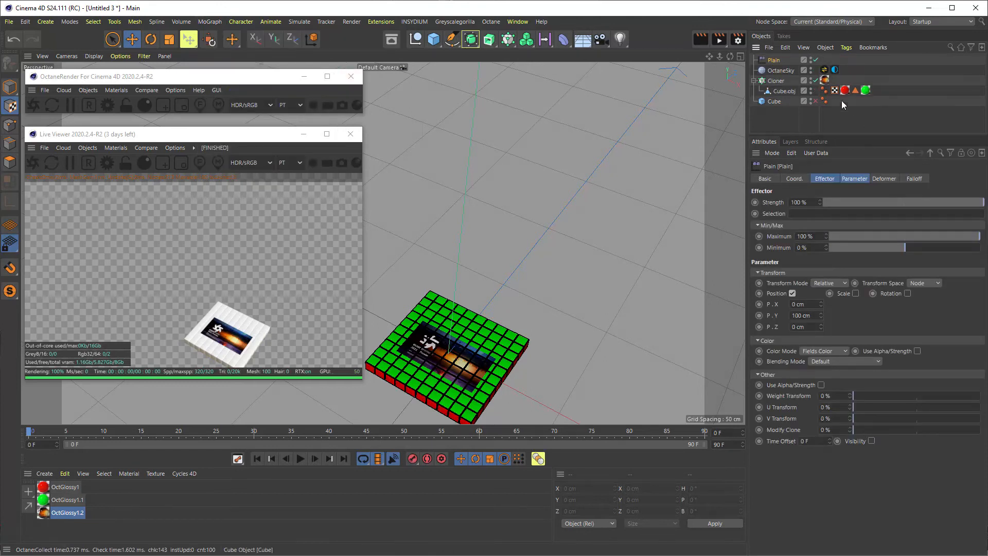
pyautogui.click(776, 81)
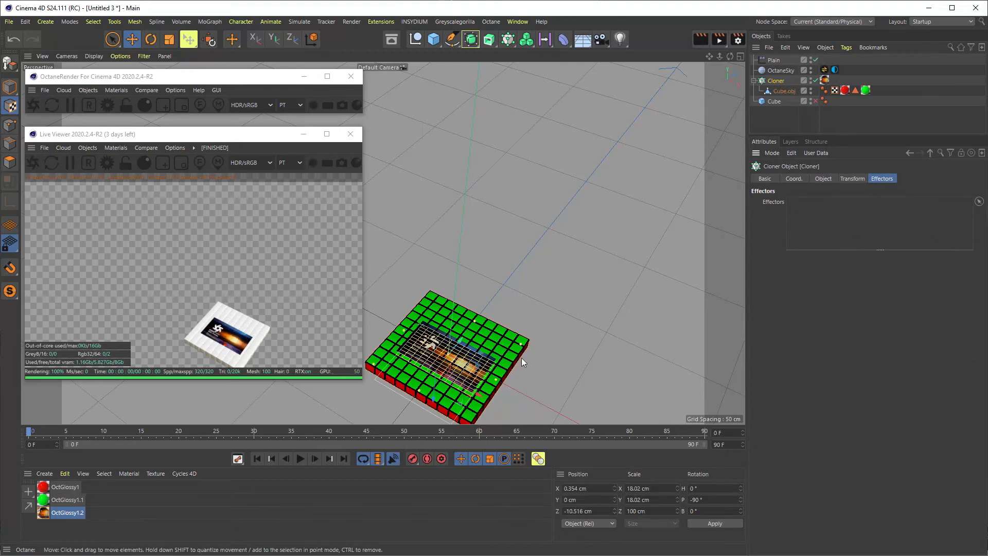
pyautogui.moveTo(776, 60); pyautogui.dragTo(830, 217)
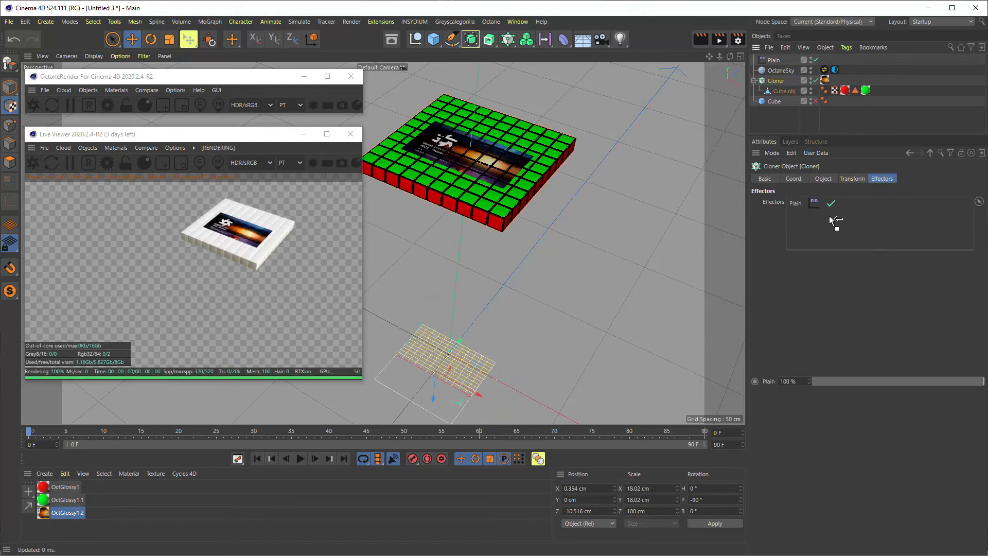
# Step: Vary the Plain effector's Strength, restore it to 100 %, and set its P.Y position to 36 cm
pyautogui.click(774, 63)
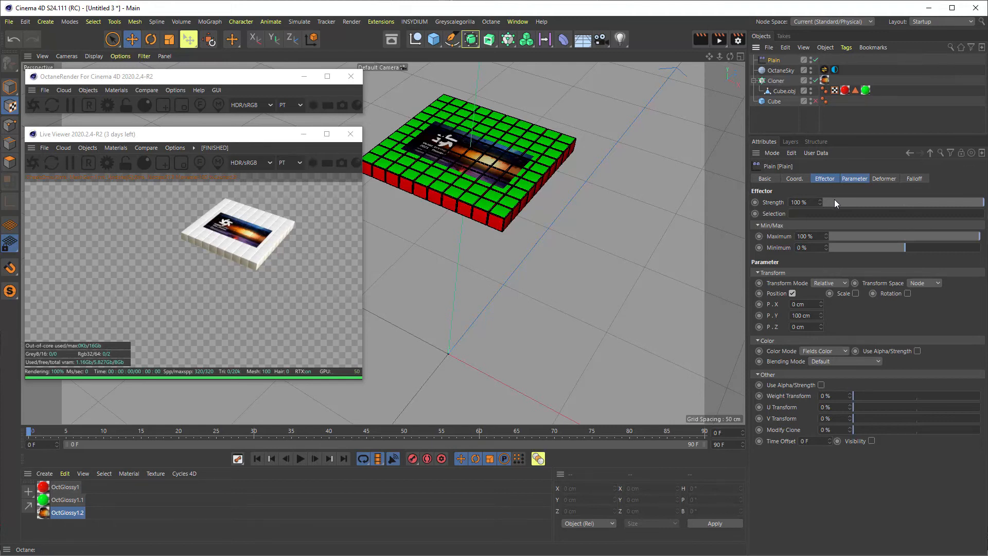
pyautogui.moveTo(863, 199); pyautogui.dragTo(982, 206)
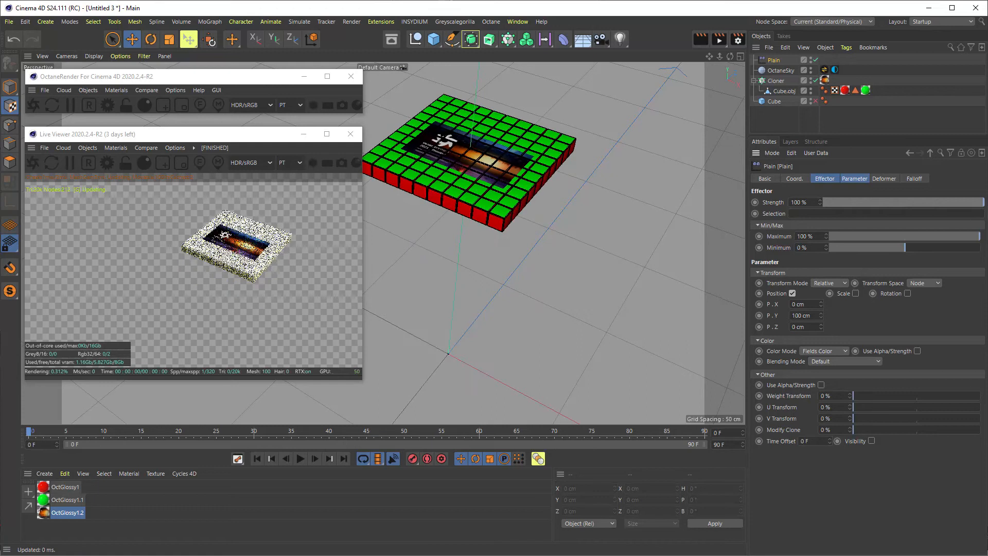
pyautogui.click(857, 178)
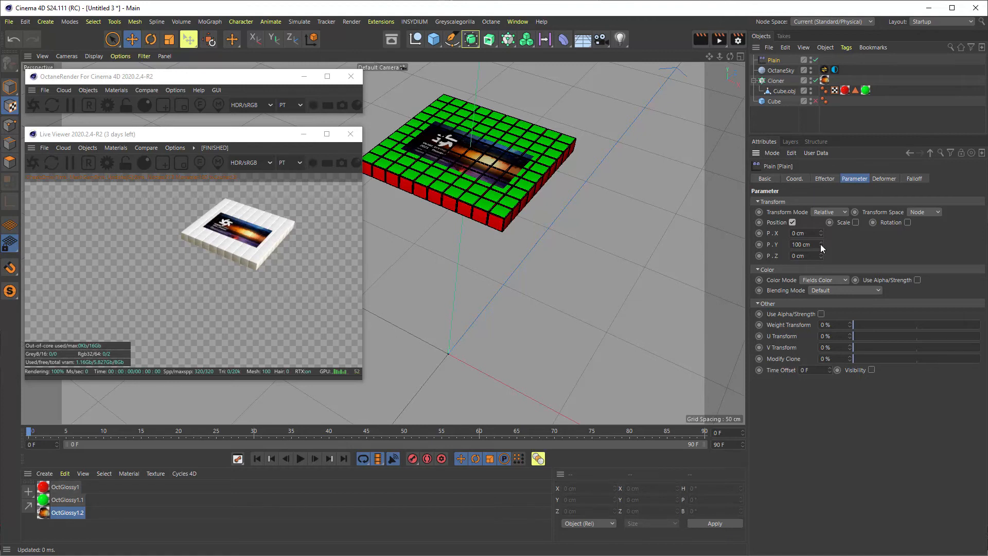
pyautogui.moveTo(820, 244); pyautogui.dragTo(820, 264)
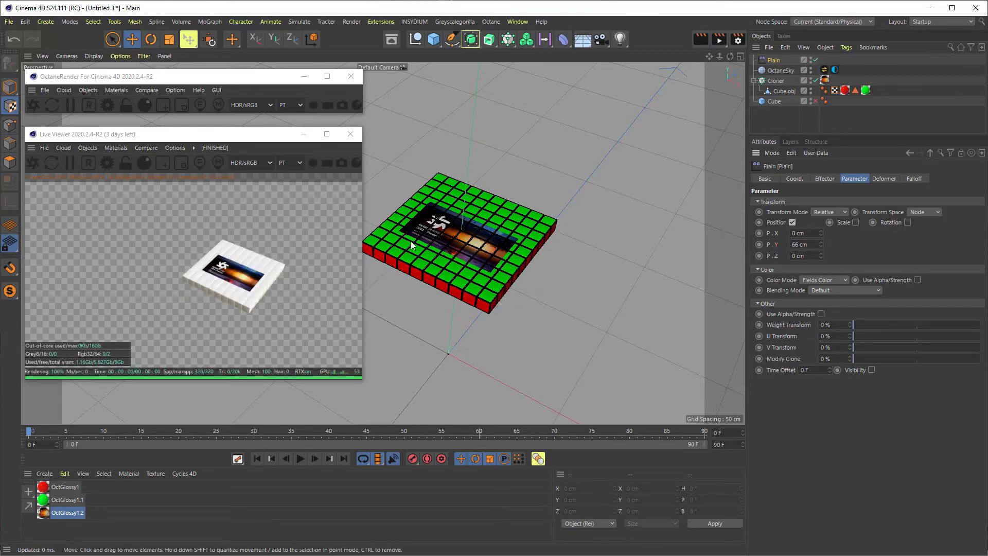
pyautogui.moveTo(820, 247)
pyautogui.mouseDown()
pyautogui.moveTo(820, 289)
pyautogui.moveTo(830, 195)
pyautogui.mouseUp()
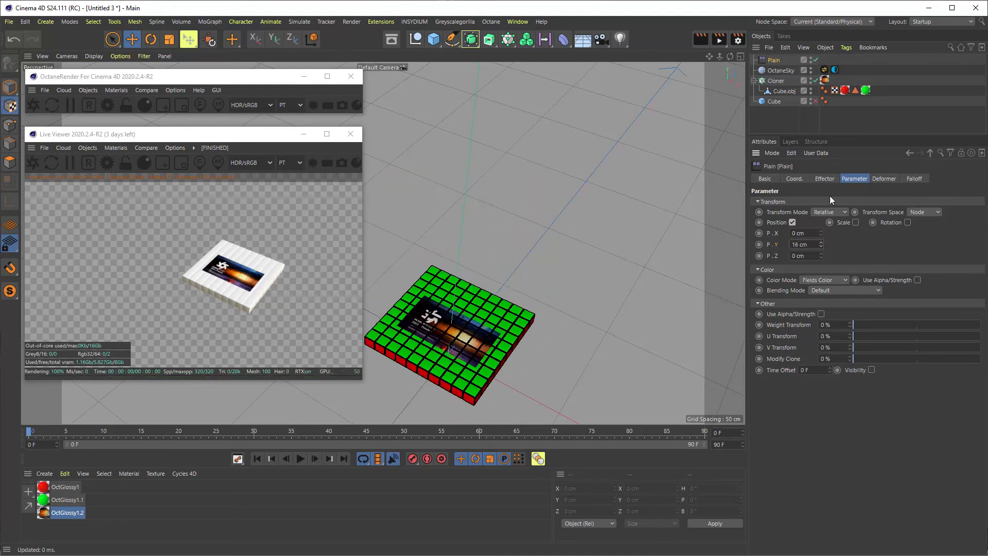
pyautogui.moveTo(821, 234)
pyautogui.mouseDown()
pyautogui.moveTo(821, 211)
pyautogui.moveTo(822, 242)
pyautogui.moveTo(619, 273)
pyautogui.mouseUp()
pyautogui.hotkey('ctrl', 'z')
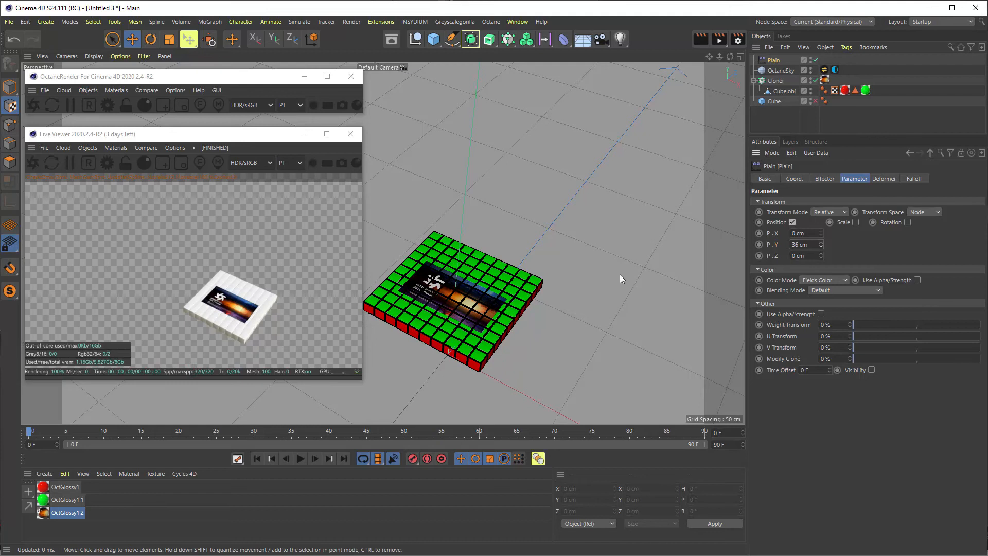
# Step: Look at the Plain effector's Falloff field settings and return to its transform parameters
pyautogui.keyDown('alt'); pyautogui.moveTo(535, 279); pyautogui.dragTo(581, 225, button='middle'); pyautogui.keyUp('alt')
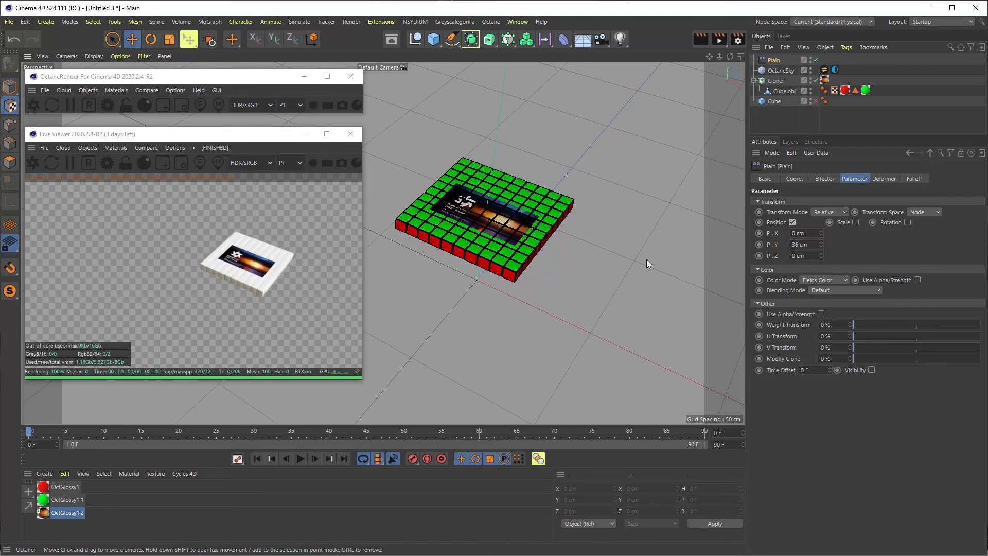
pyautogui.click(909, 180)
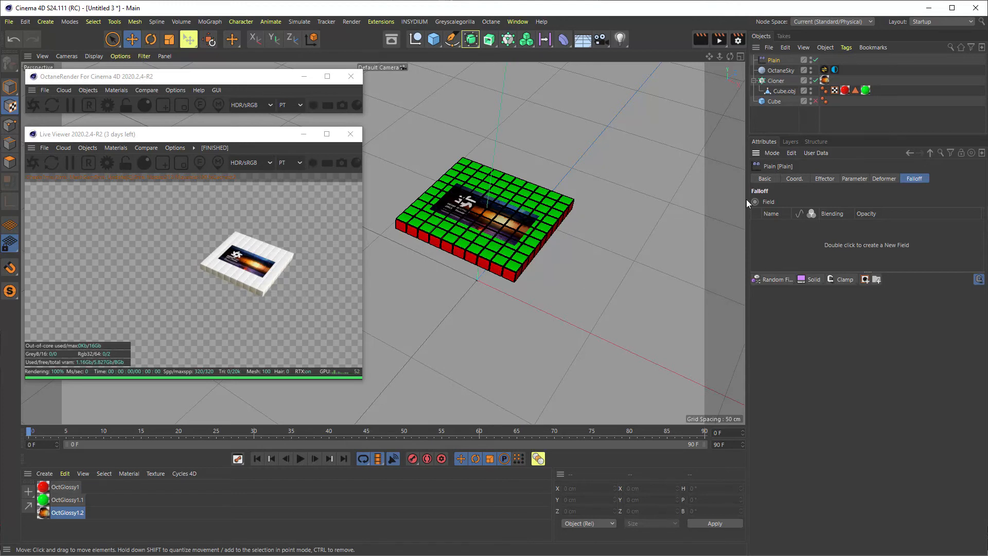
pyautogui.click(853, 179)
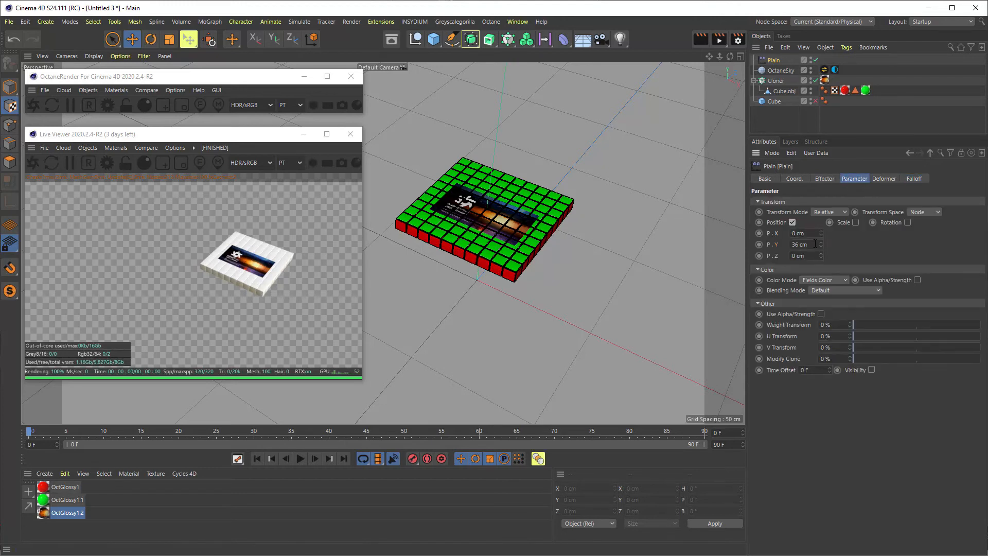
# Step: Set the Plain effector's P.Y position to 30 cm and add a Random Field to its falloff
pyautogui.press('Return')
pyautogui.write('30')
pyautogui.press('Return')
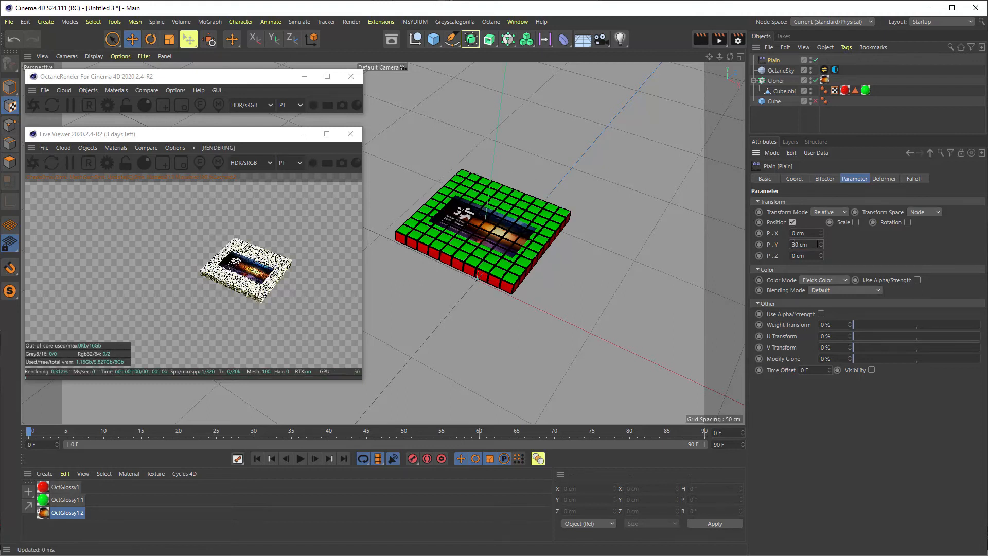
pyautogui.click(914, 179)
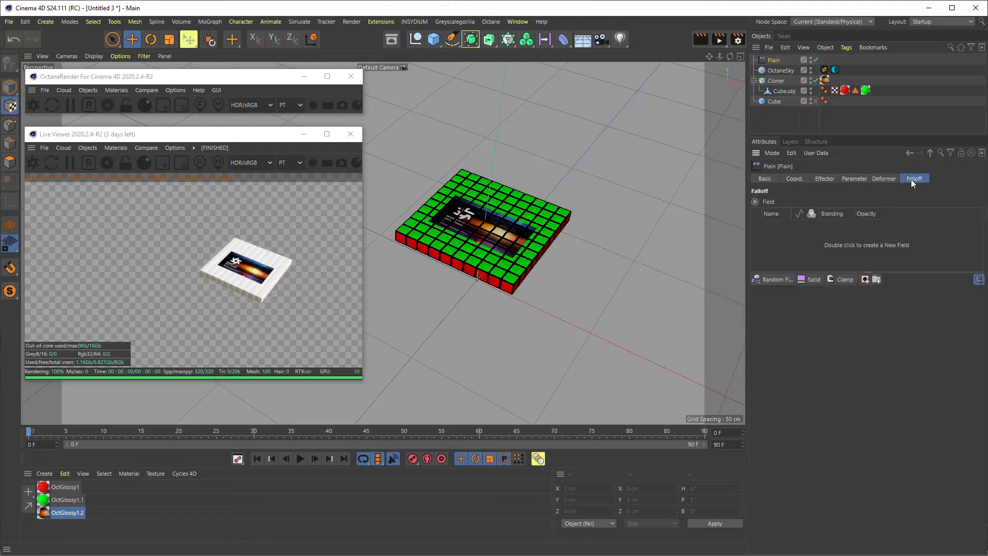
pyautogui.click(777, 278)
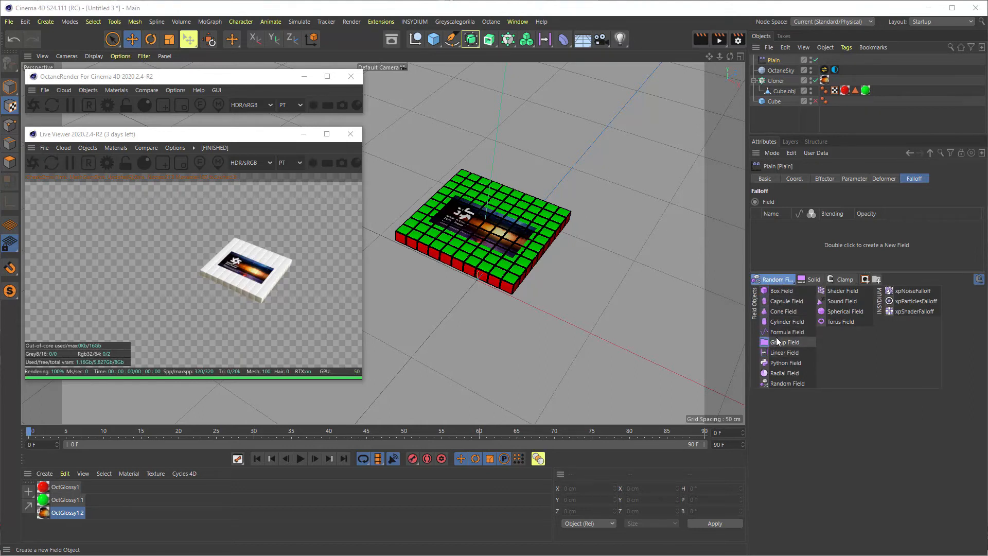
pyautogui.click(779, 383)
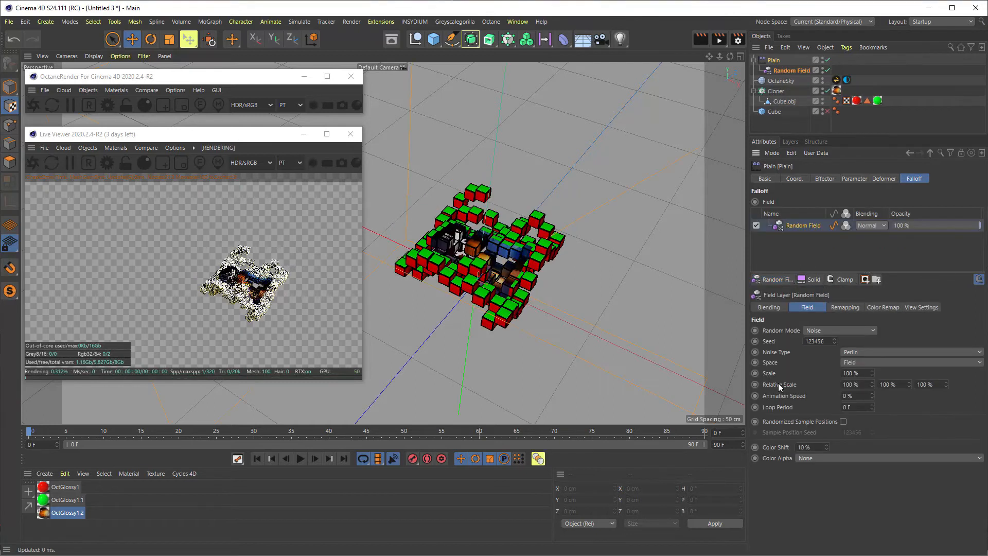
# Step: Set the Random Field's Animation Speed to 50 % and scrub the timeline to frame 53 to preview the motion
pyautogui.scroll(3, 543, 260)
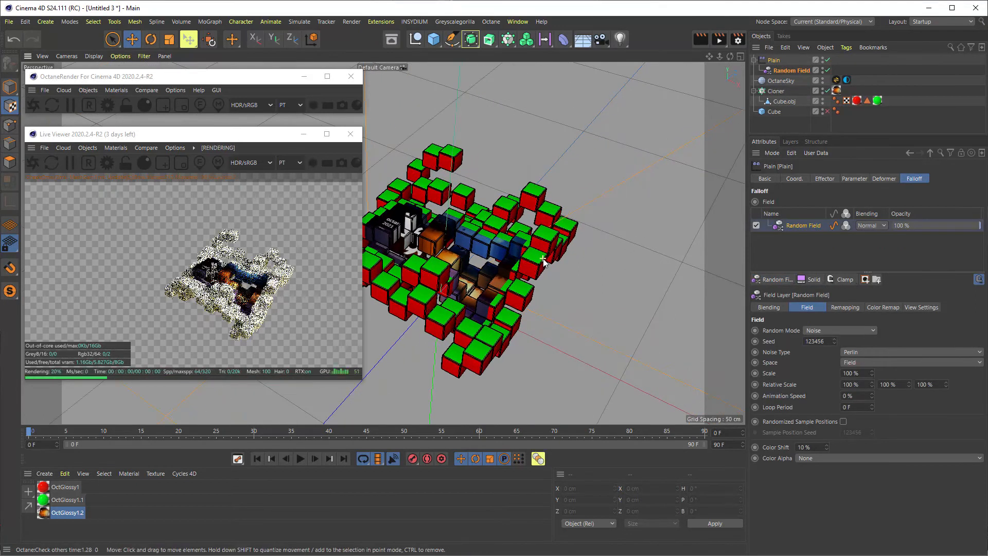
pyautogui.scroll(-10, 543, 259)
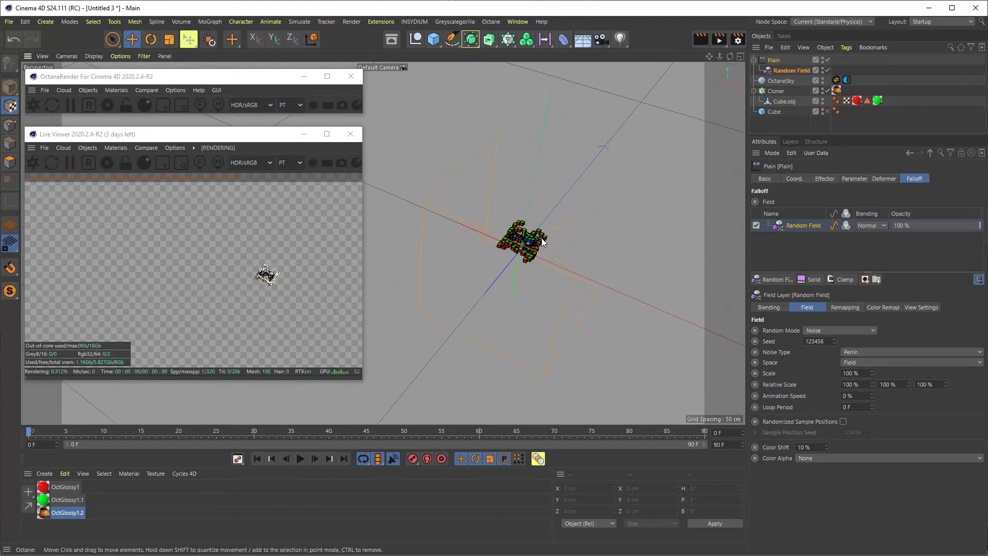
pyautogui.scroll(-1, 542, 241)
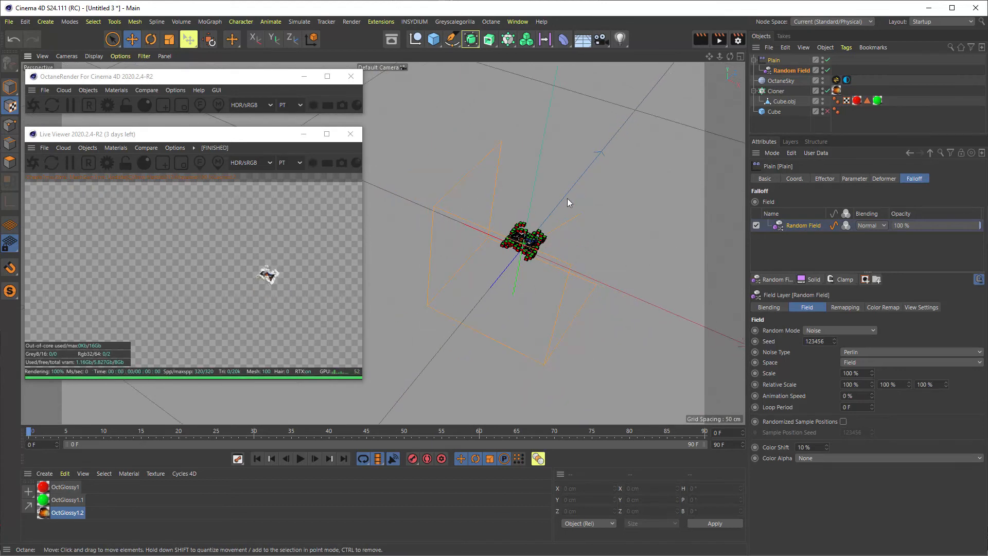
pyautogui.scroll(10, 535, 249)
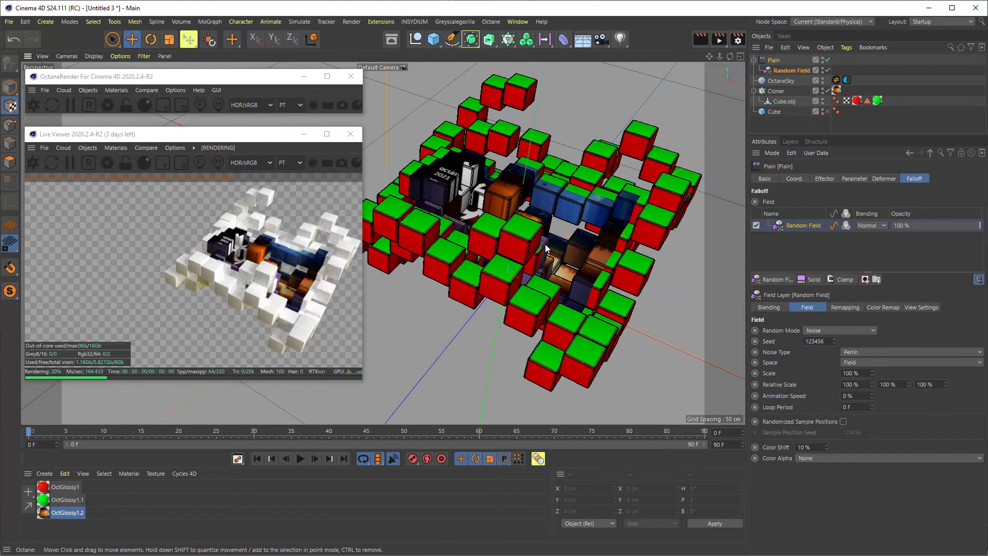
pyautogui.scroll(-2, 547, 248)
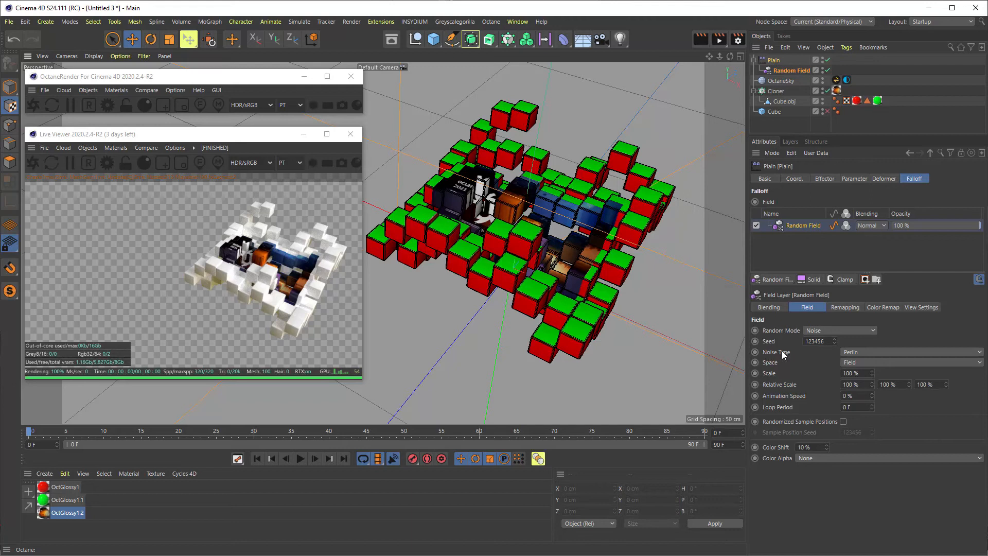
pyautogui.click(852, 353)
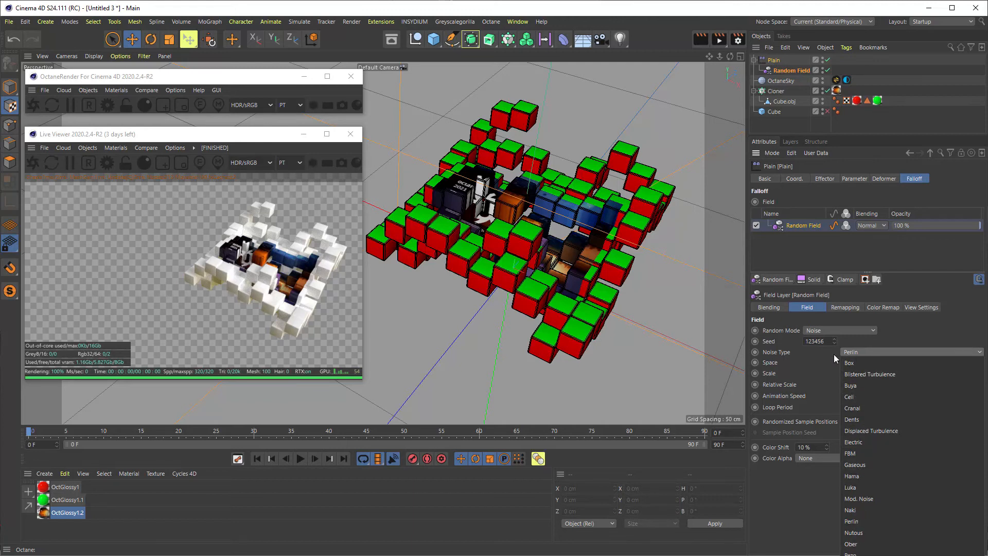
pyautogui.click(807, 356)
pyautogui.moveTo(867, 397); pyautogui.dragTo(726, 393)
pyautogui.write('50')
pyautogui.press('Return')
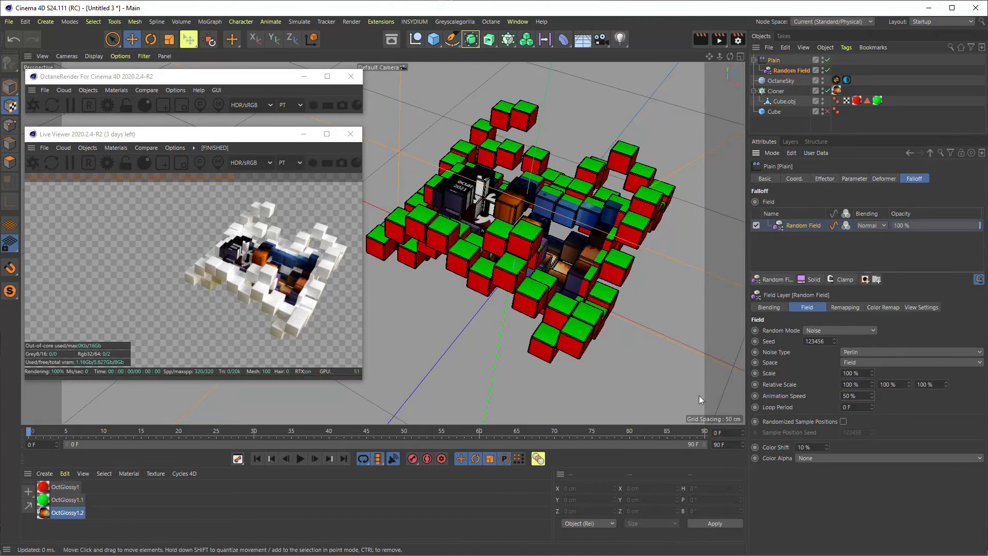
pyautogui.click(71, 434)
pyautogui.moveTo(74, 434); pyautogui.dragTo(427, 435)
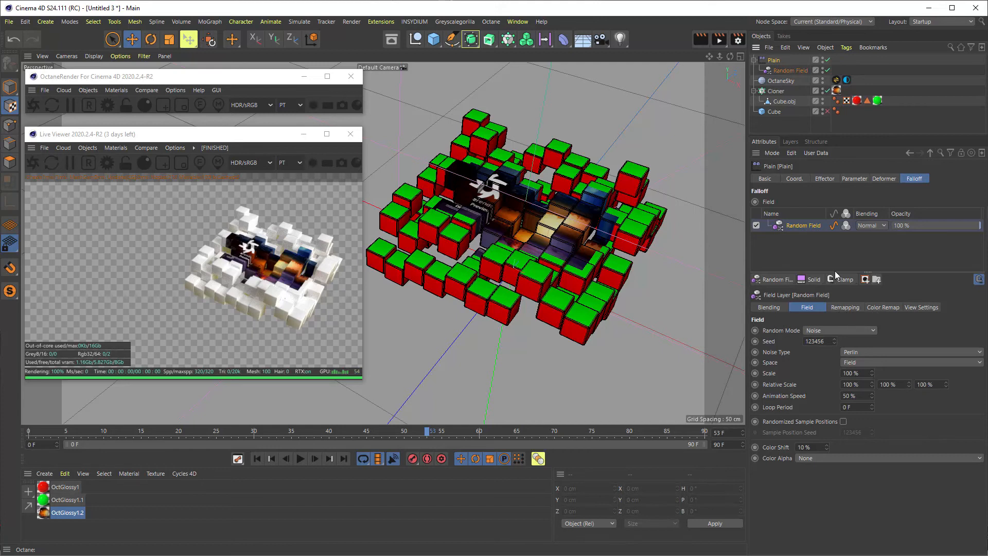
# Step: Raise the Plain effector's P.Y position to 46 cm and vary its Strength, returning it to 100 %
pyautogui.click(824, 179)
pyautogui.click(854, 179)
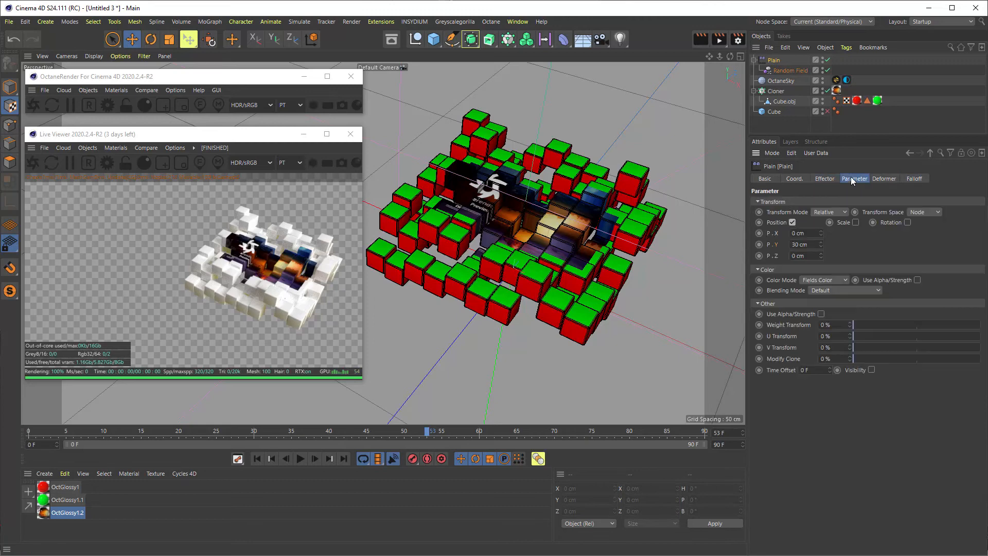
pyautogui.moveTo(819, 241); pyautogui.dragTo(820, 226)
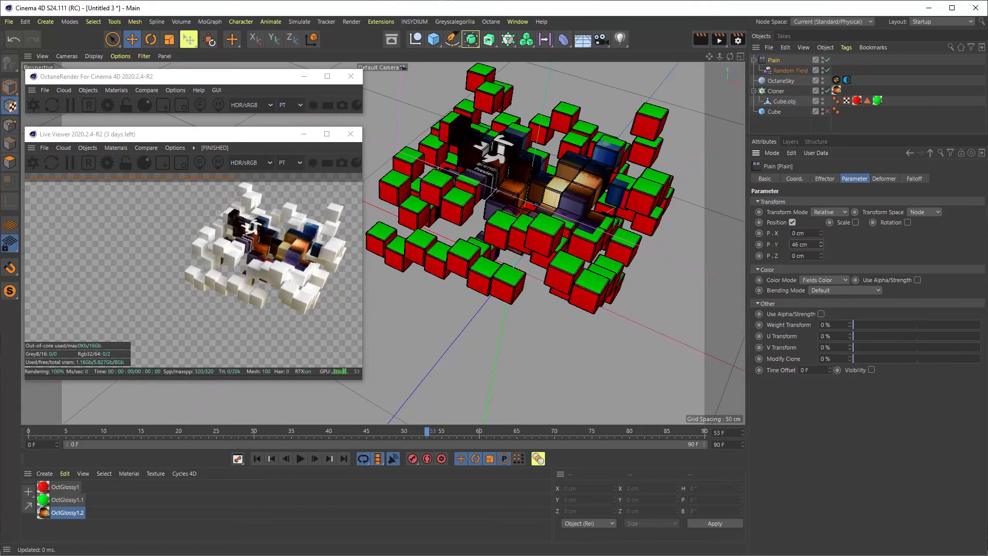
pyautogui.click(826, 179)
pyautogui.click(767, 227)
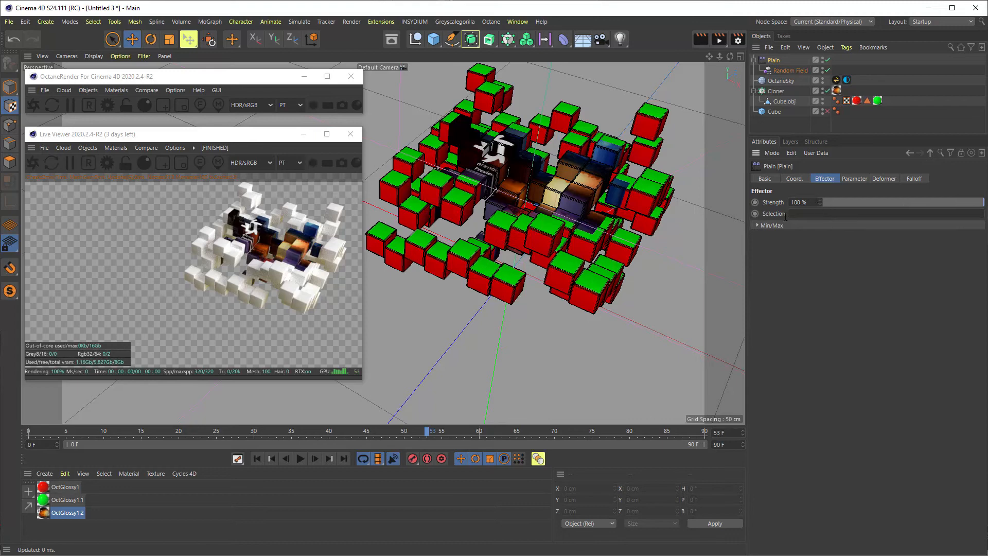
pyautogui.moveTo(972, 204)
pyautogui.mouseDown()
pyautogui.moveTo(812, 201)
pyautogui.moveTo(986, 203)
pyautogui.mouseUp()
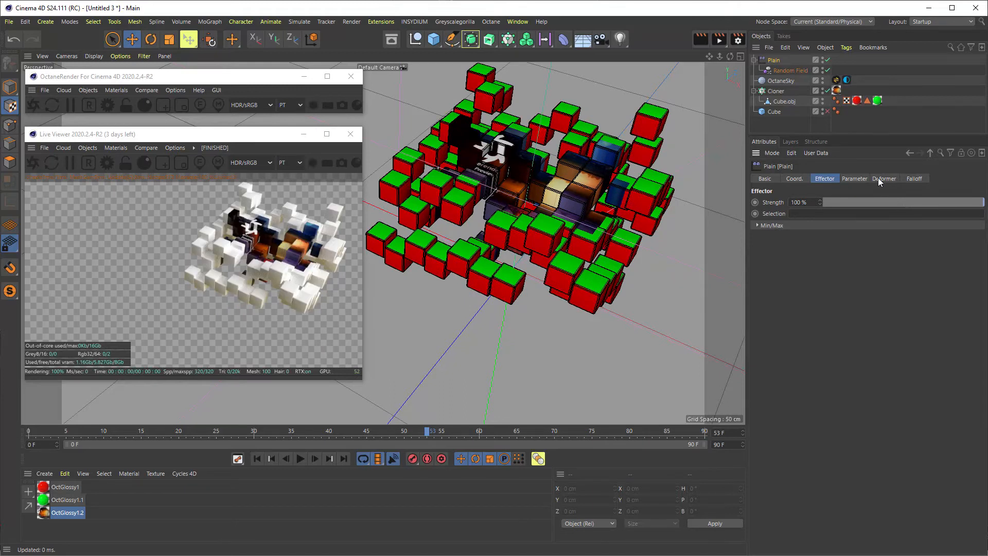
# Step: Set the Plain effector's P.Y position to 245 cm and test its Strength, leaving it at 100 %
pyautogui.click(854, 179)
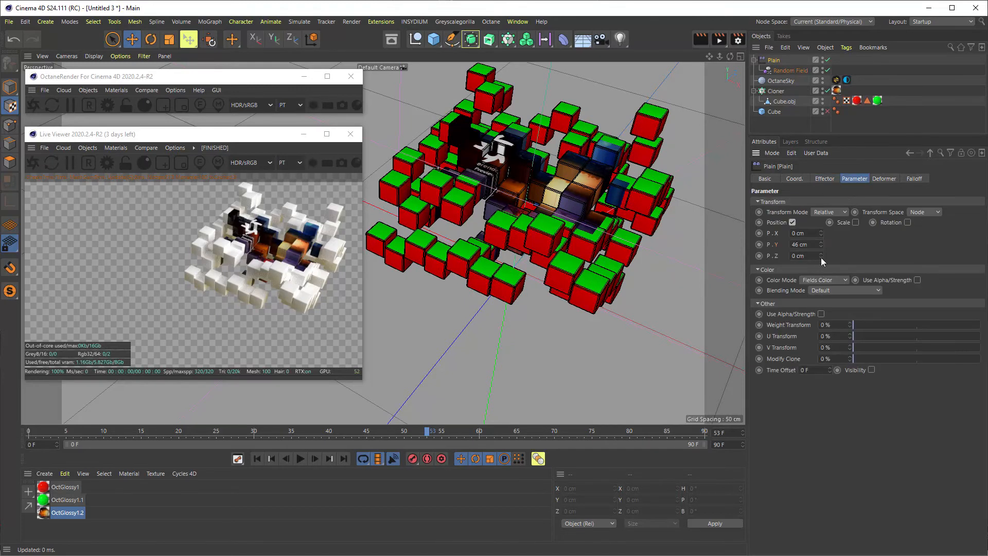
pyautogui.moveTo(823, 245); pyautogui.dragTo(821, 221)
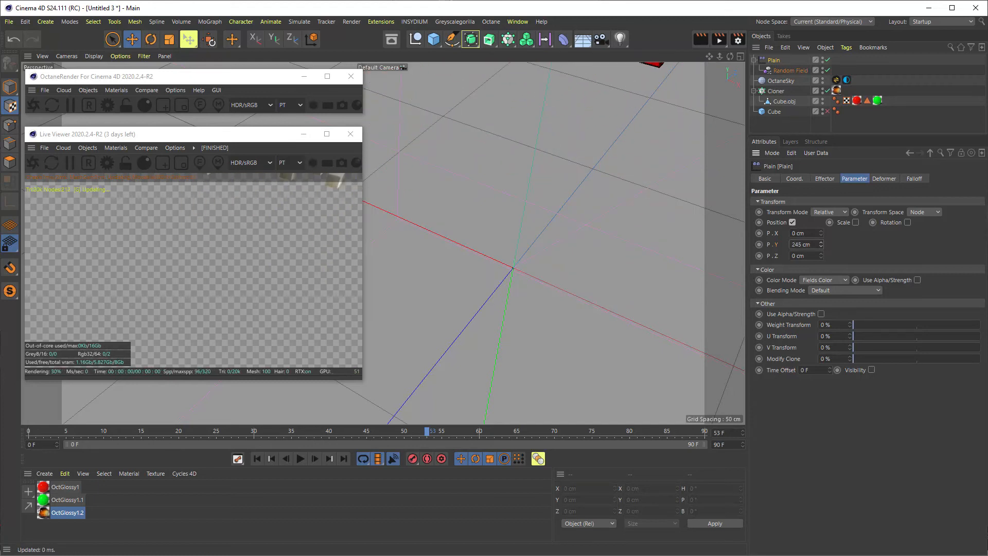
pyautogui.click(825, 180)
pyautogui.moveTo(959, 205); pyautogui.dragTo(984, 203)
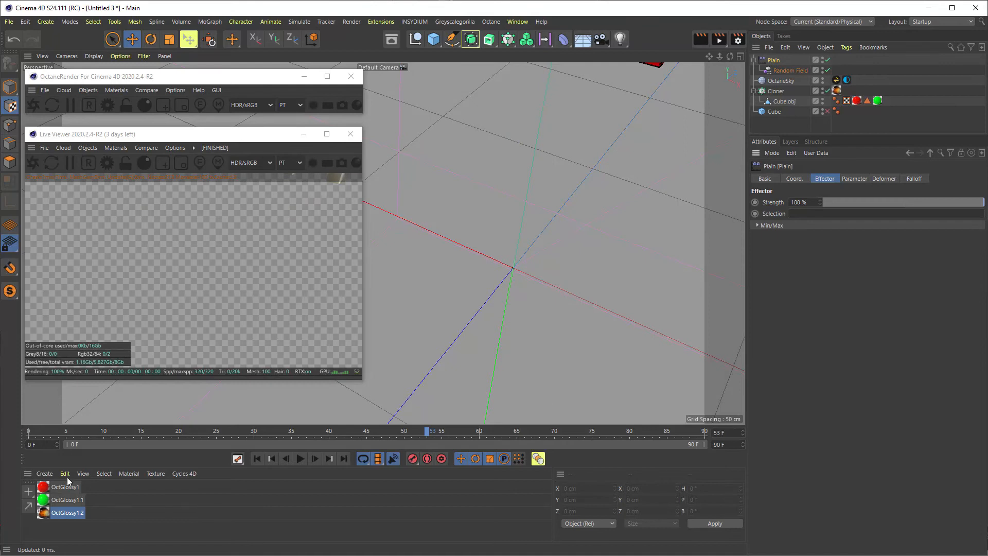
# Step: Keyframe the Plain effector's Strength at 100 % on frame 0 and 0 % on frame 90
pyautogui.moveTo(62, 430); pyautogui.dragTo(26, 433)
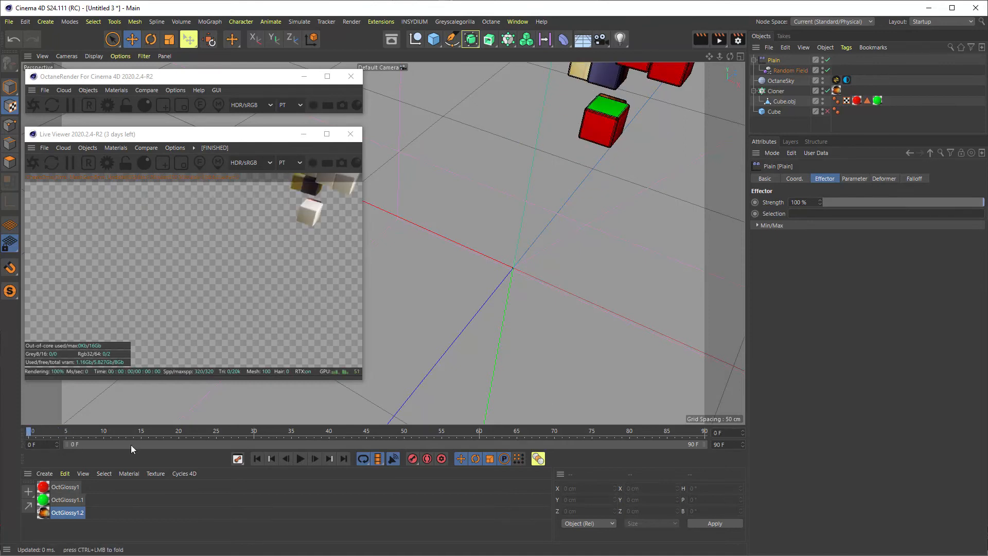
pyautogui.click(754, 202)
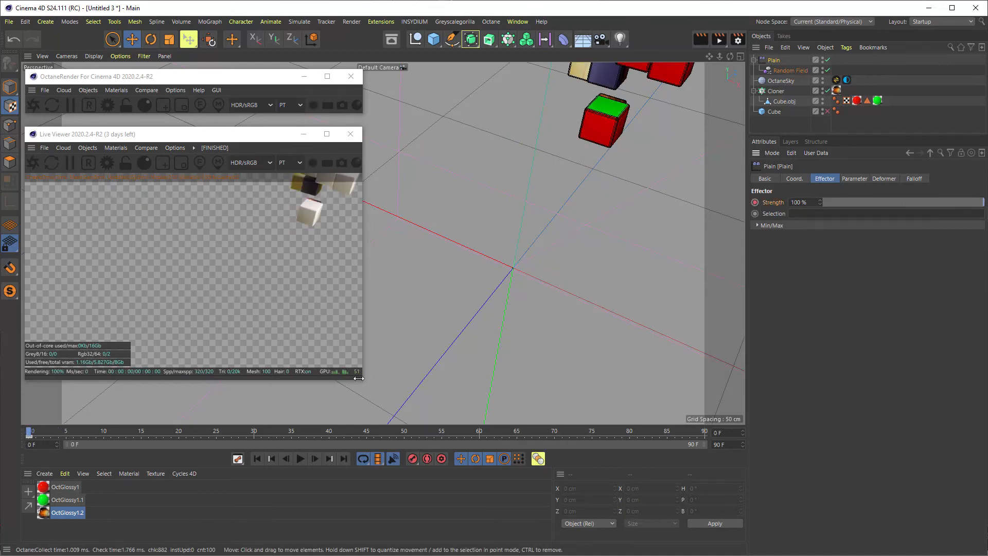
pyautogui.moveTo(39, 432); pyautogui.dragTo(705, 434)
pyautogui.click(805, 203)
pyautogui.write('0')
pyautogui.press('Return')
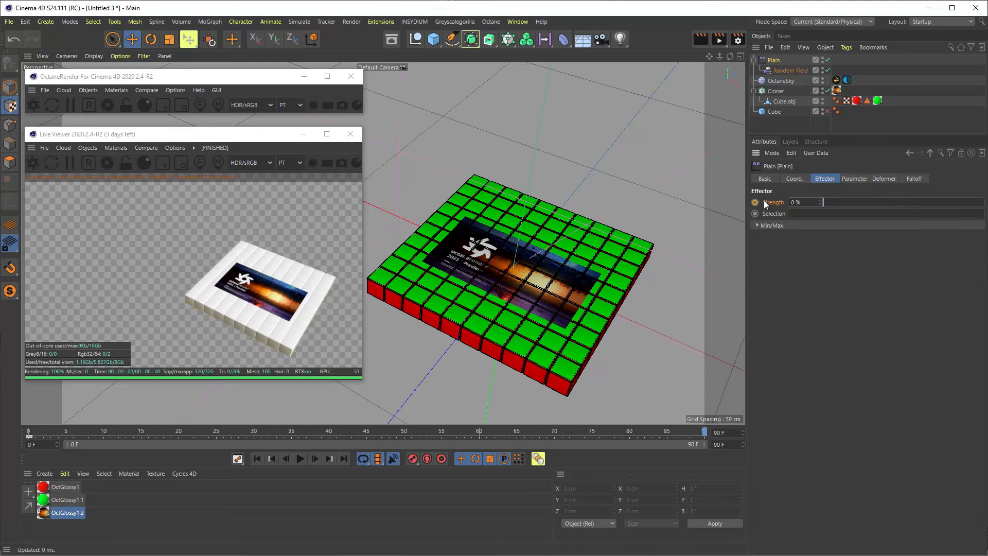
pyautogui.click(755, 203)
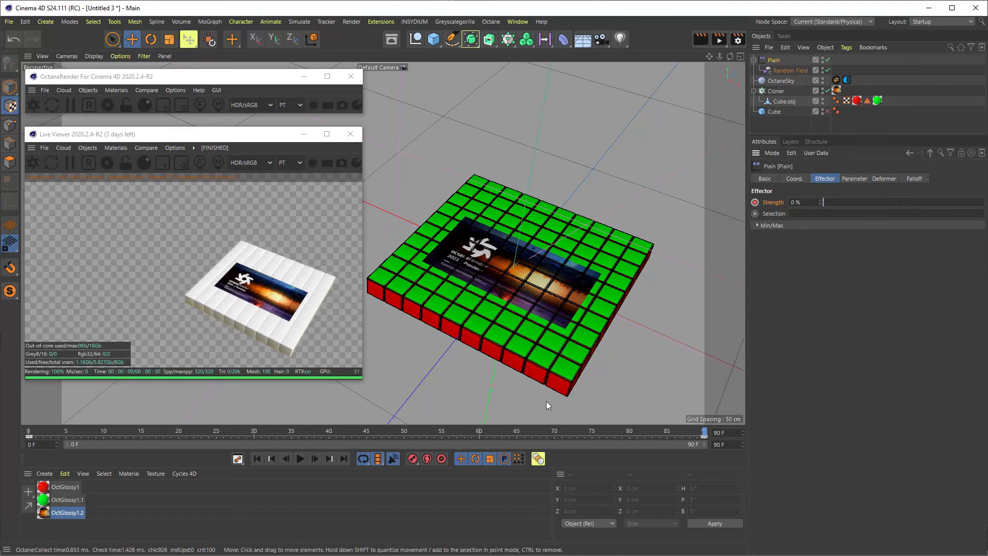
# Step: Scrub through the timeline to preview the Strength animation, stopping at frame 40
pyautogui.click(36, 432)
pyautogui.moveTo(36, 432); pyautogui.dragTo(718, 443)
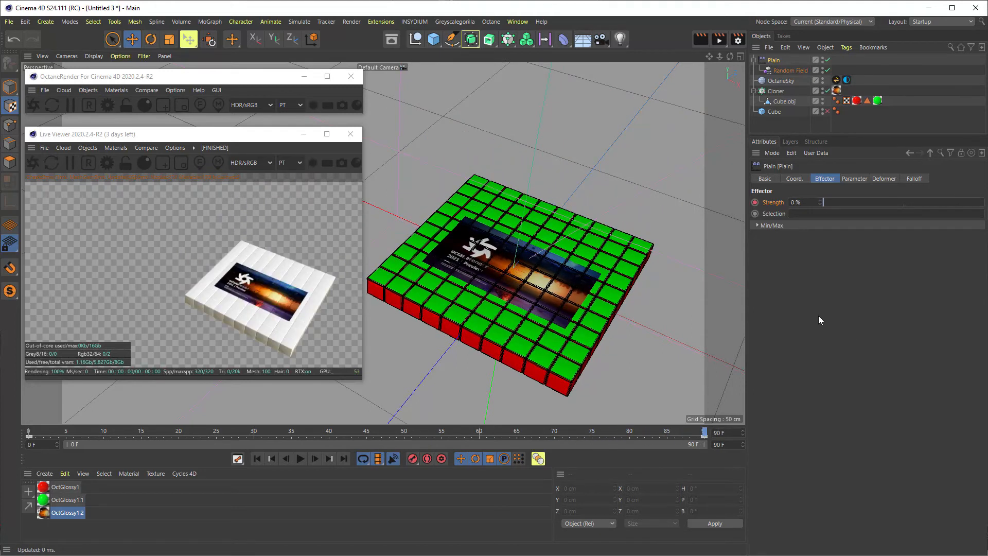
pyautogui.moveTo(360, 432); pyautogui.dragTo(329, 442)
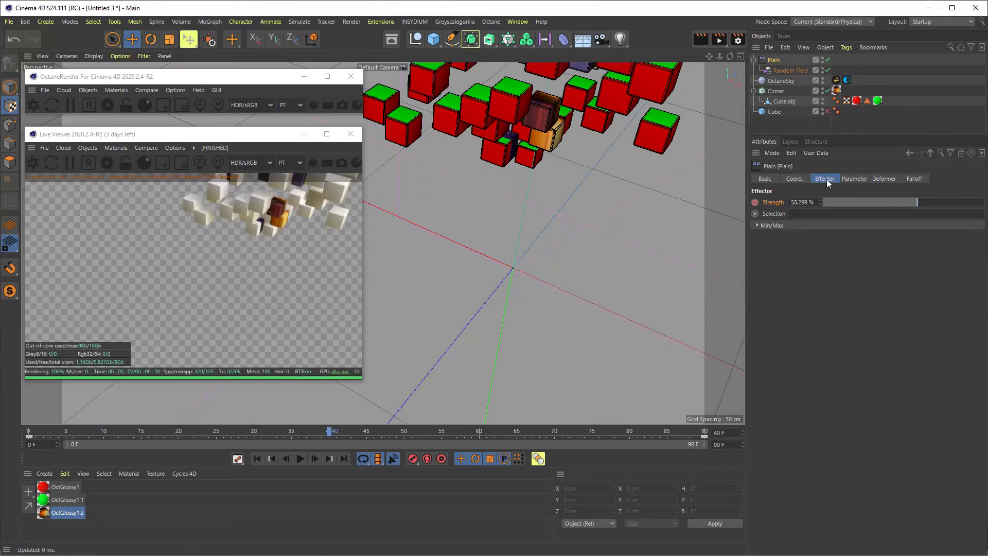
# Step: Examine the Plain effector's Min/Max range and its Color Mode options
pyautogui.click(771, 227)
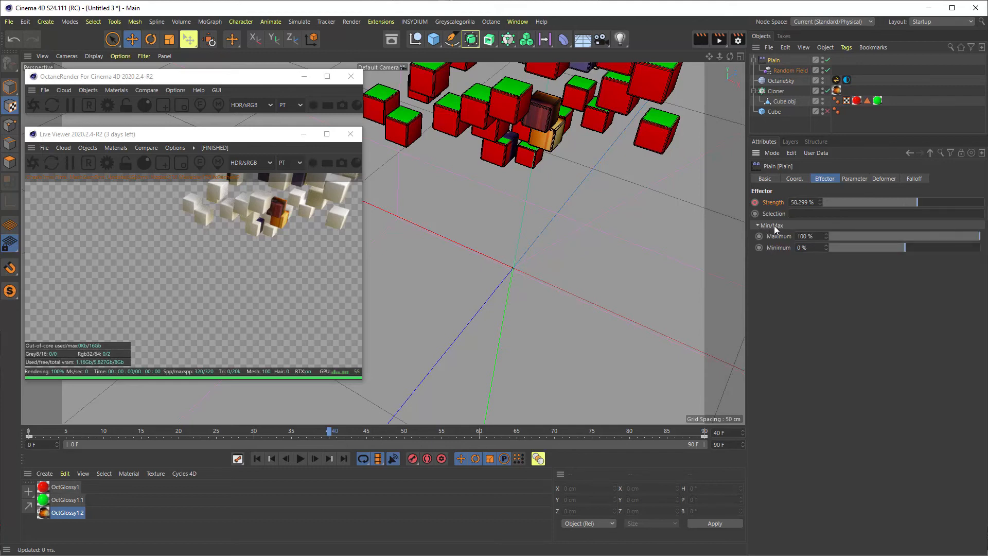
pyautogui.moveTo(905, 248)
pyautogui.mouseDown()
pyautogui.moveTo(827, 246)
pyautogui.moveTo(981, 247)
pyautogui.moveTo(790, 245)
pyautogui.moveTo(906, 252)
pyautogui.mouseUp()
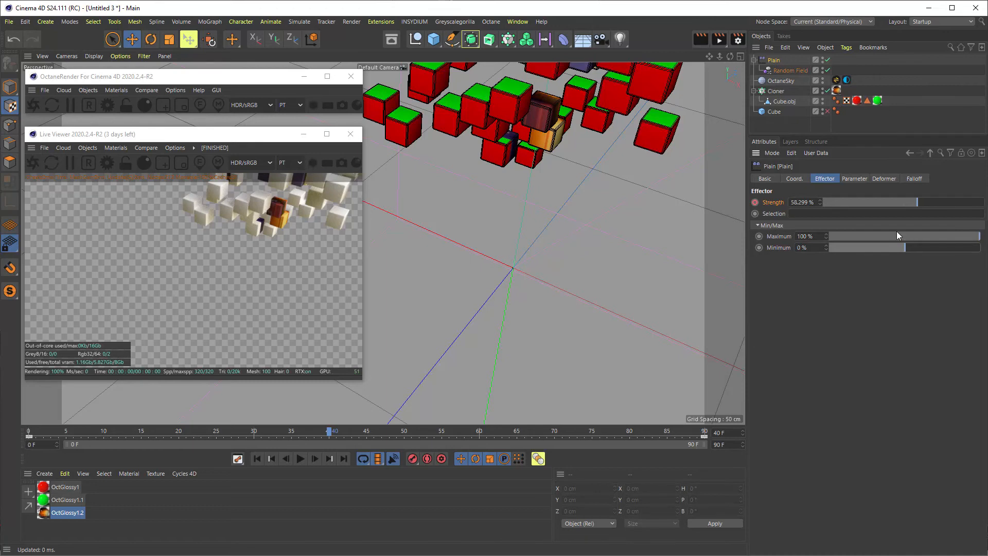
pyautogui.click(859, 179)
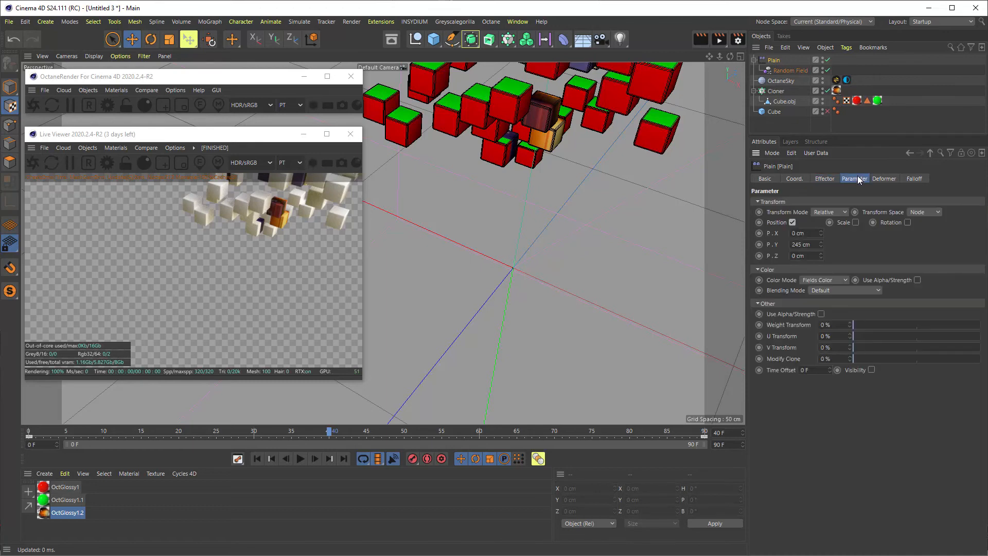
pyautogui.click(811, 281)
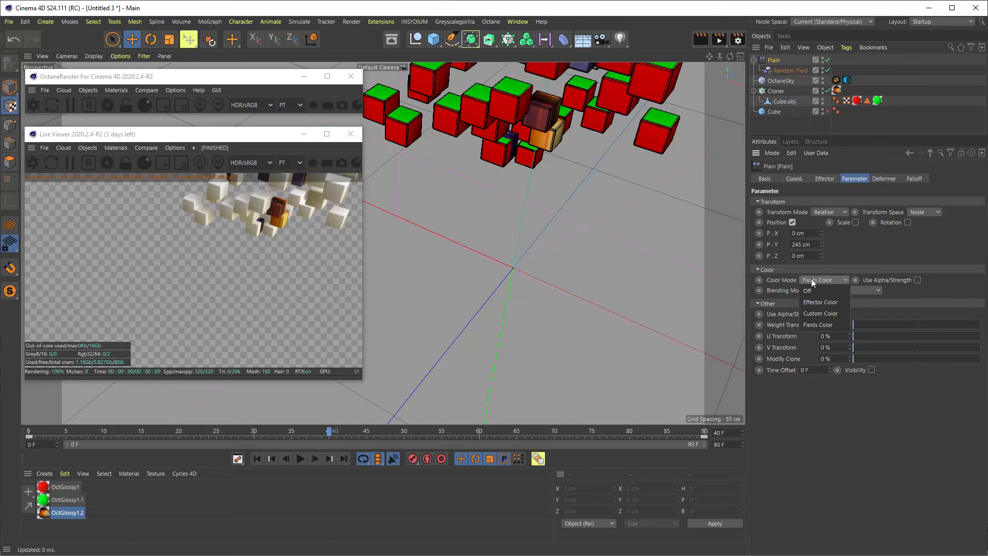
pyautogui.click(876, 250)
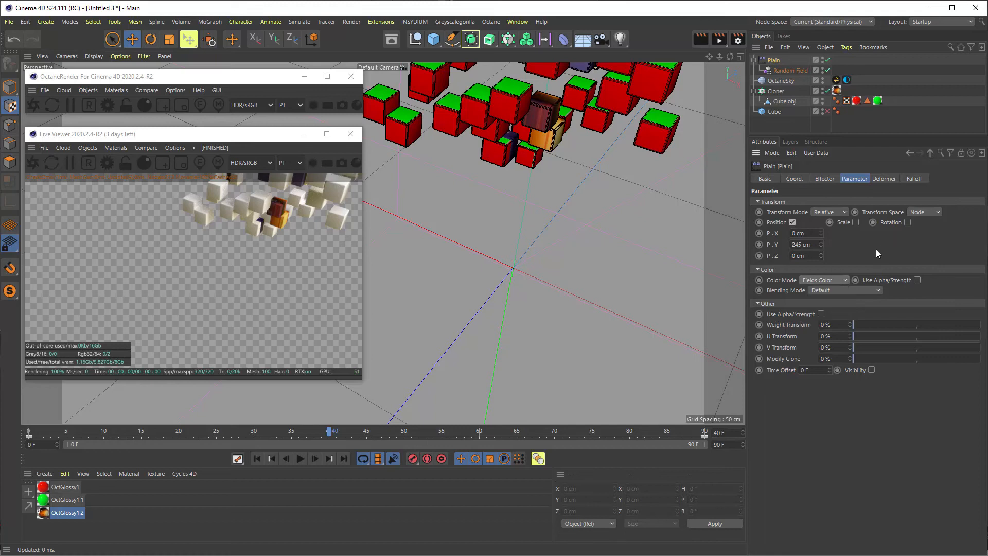
pyautogui.click(826, 178)
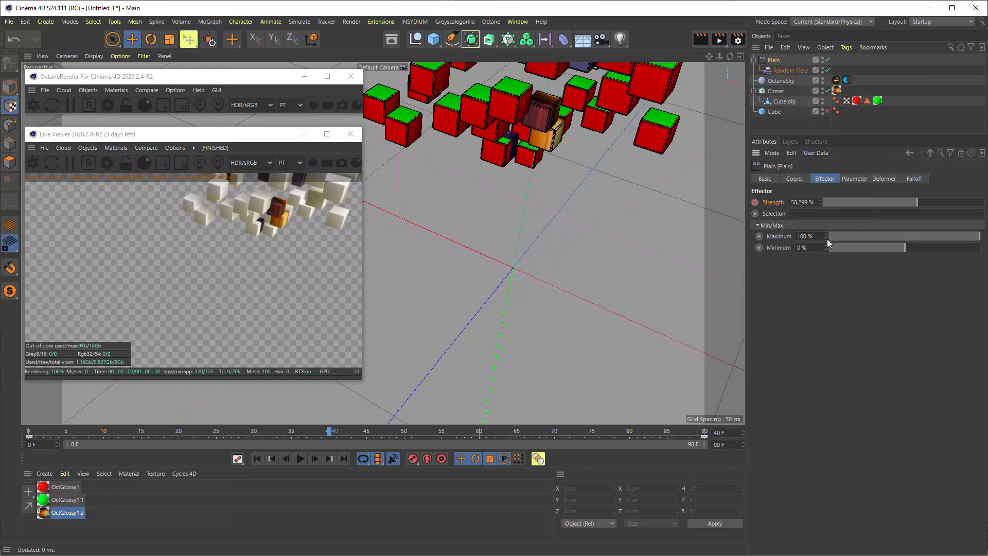
# Step: Set the Plain effector's Minimum to -100 % with Maximum at 100 %, and scrub the timeline to frame 72
pyautogui.moveTo(816, 237); pyautogui.dragTo(769, 233)
pyautogui.moveTo(962, 236)
pyautogui.mouseDown()
pyautogui.moveTo(799, 237)
pyautogui.moveTo(967, 244)
pyautogui.moveTo(796, 242)
pyautogui.moveTo(980, 239)
pyautogui.mouseUp()
pyautogui.moveTo(884, 245); pyautogui.dragTo(986, 237)
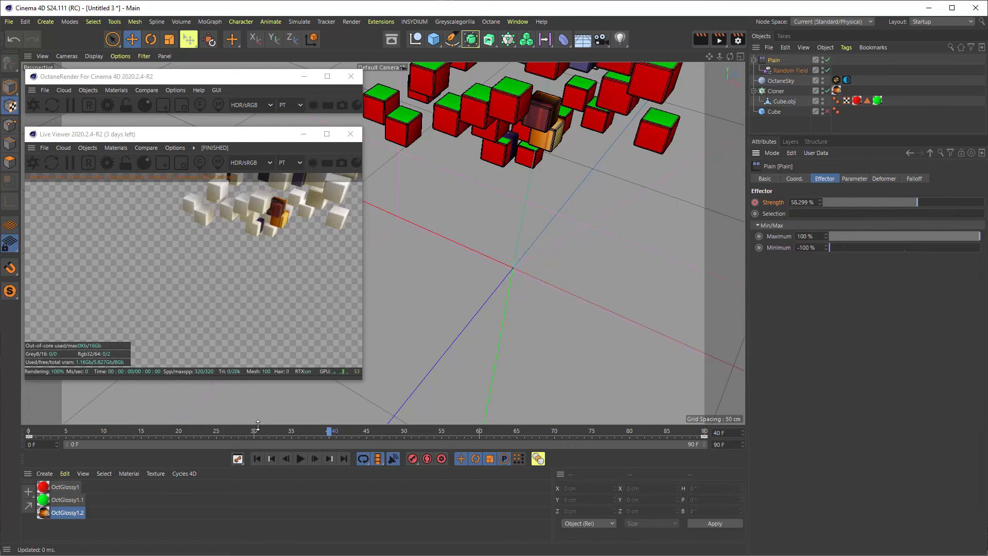
pyautogui.moveTo(257, 428); pyautogui.dragTo(570, 434)
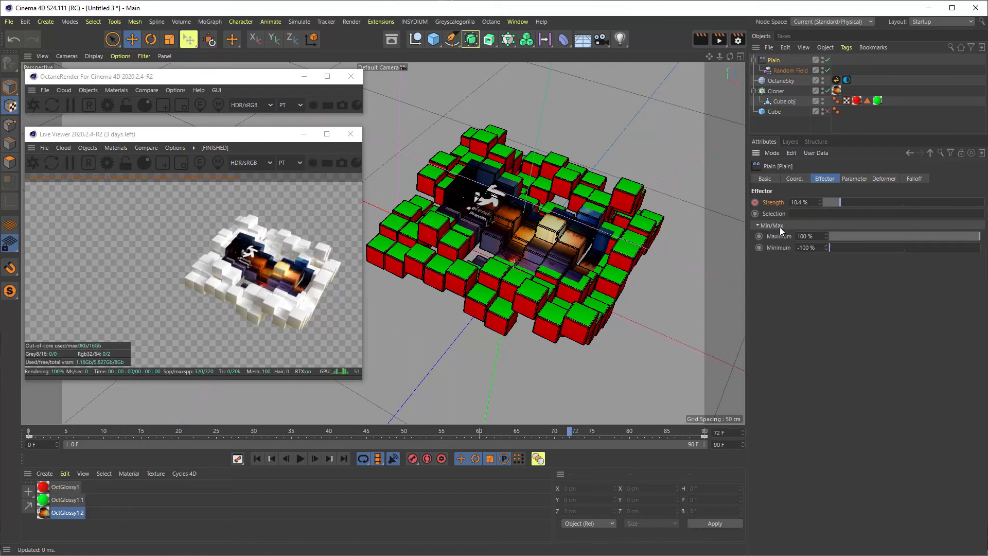
pyautogui.moveTo(835, 247); pyautogui.dragTo(810, 249)
# Step: Add a MoGraph Shader effector to the scene
pyautogui.click(216, 23)
pyautogui.moveTo(227, 38)
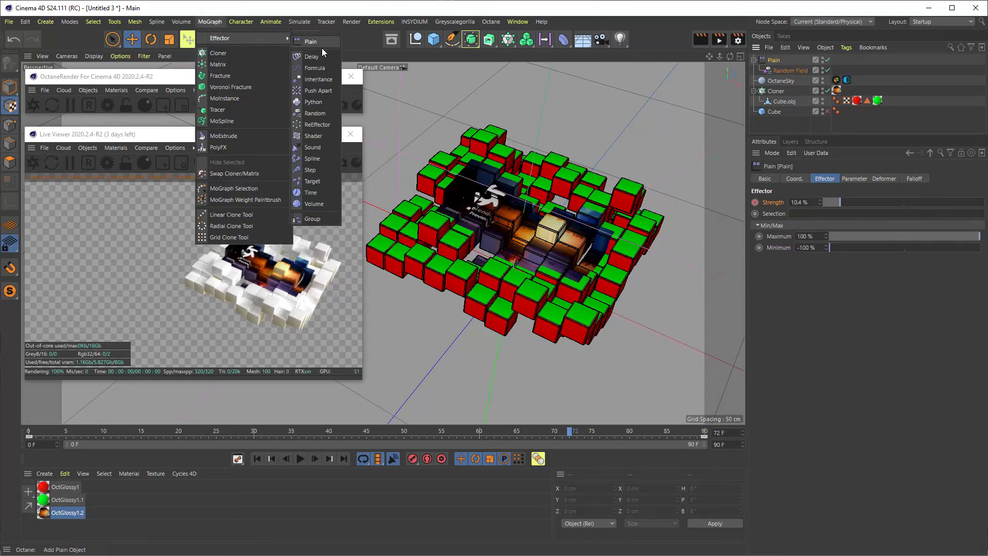
pyautogui.click(319, 137)
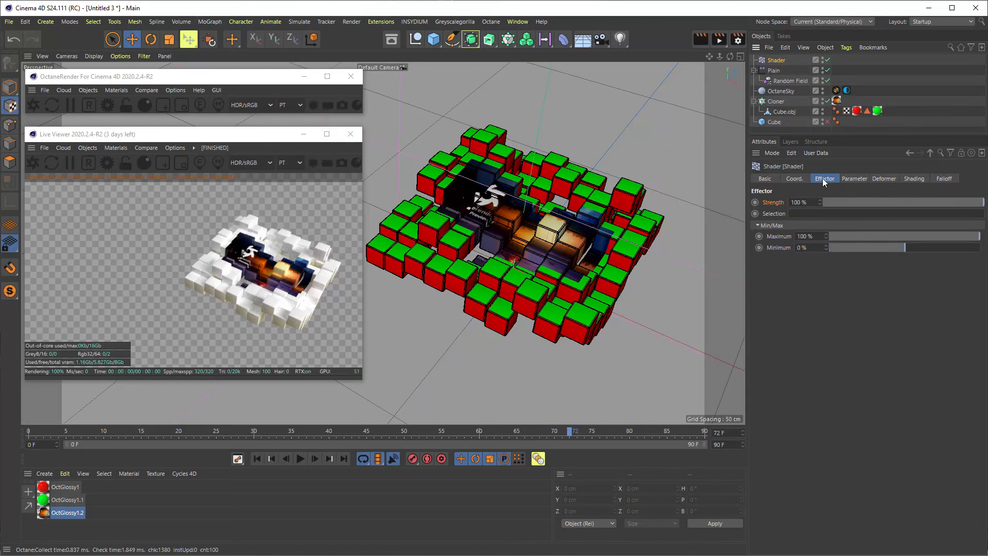
# Step: Set the Shader effector's Minimum to -100 %
pyautogui.click(783, 237)
pyautogui.click(806, 247)
pyautogui.moveTo(901, 247); pyautogui.dragTo(892, 248)
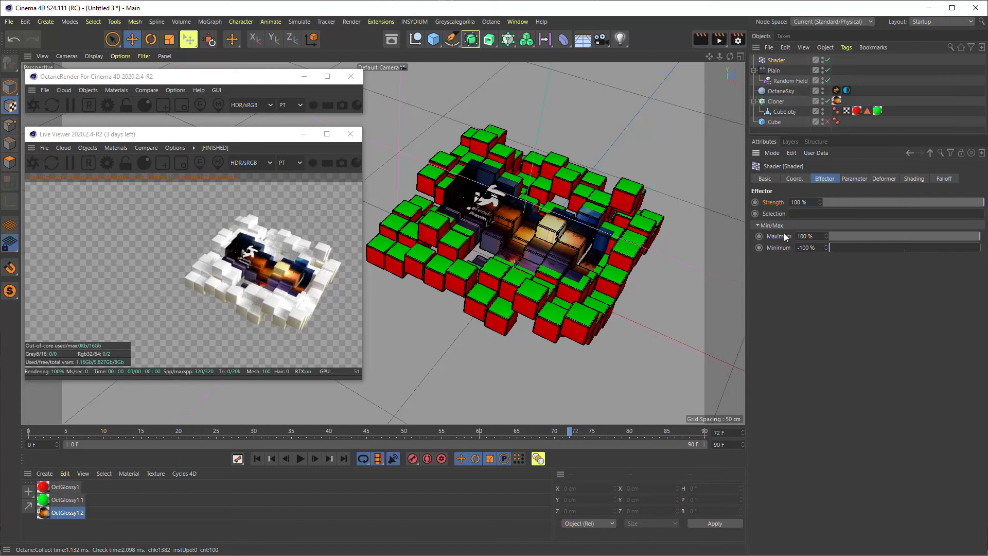
pyautogui.click(772, 226)
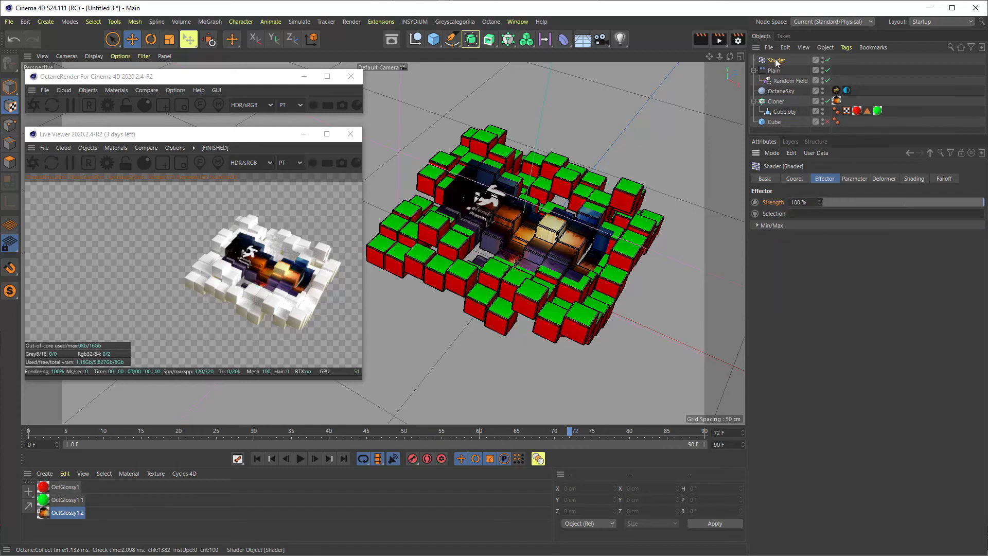
# Step: Delete the Shader effector, and scrub the timeline to frame 68 with the Plain effector selected
pyautogui.press('Delete')
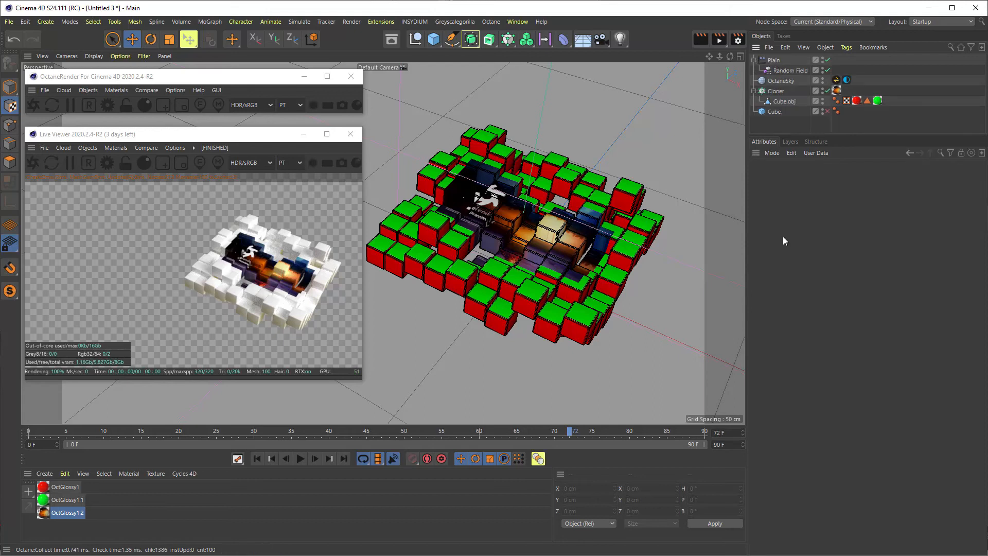
pyautogui.click(773, 61)
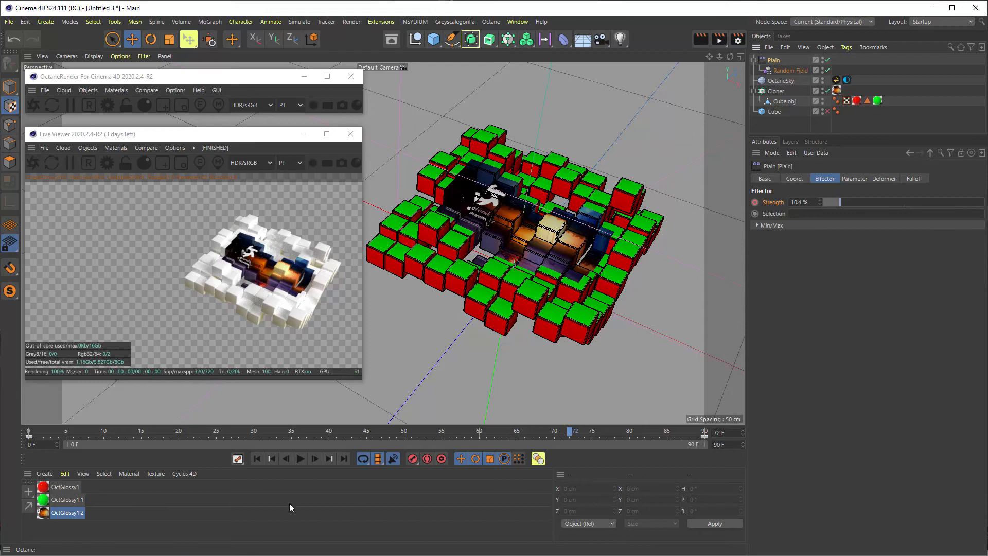
pyautogui.moveTo(245, 426); pyautogui.dragTo(539, 436)
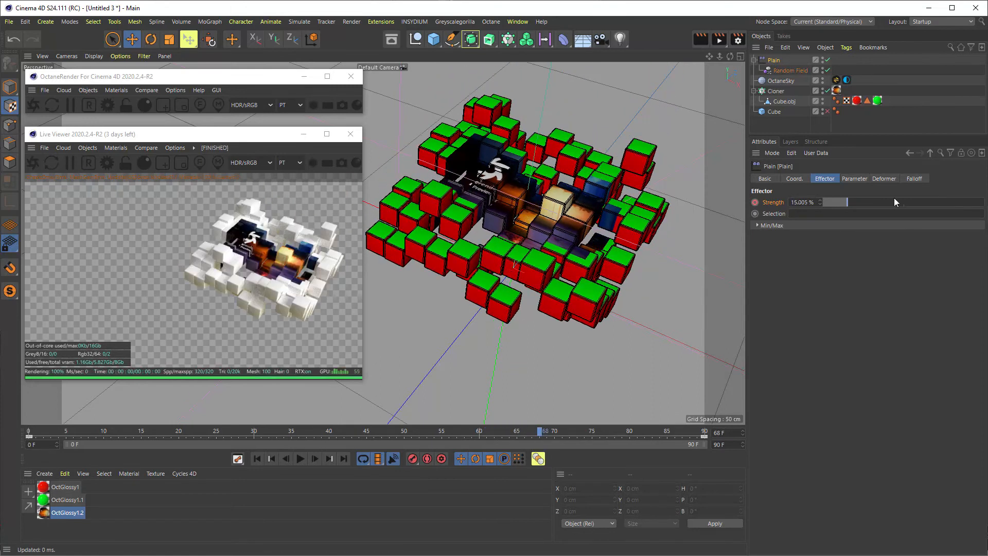
# Step: Try a P.X position offset of -615 cm on the Plain effector, and undo it
pyautogui.click(856, 179)
pyautogui.moveTo(821, 233)
pyautogui.mouseDown()
pyautogui.moveTo(885, 234)
pyautogui.moveTo(731, 234)
pyautogui.moveTo(746, 233)
pyautogui.mouseUp()
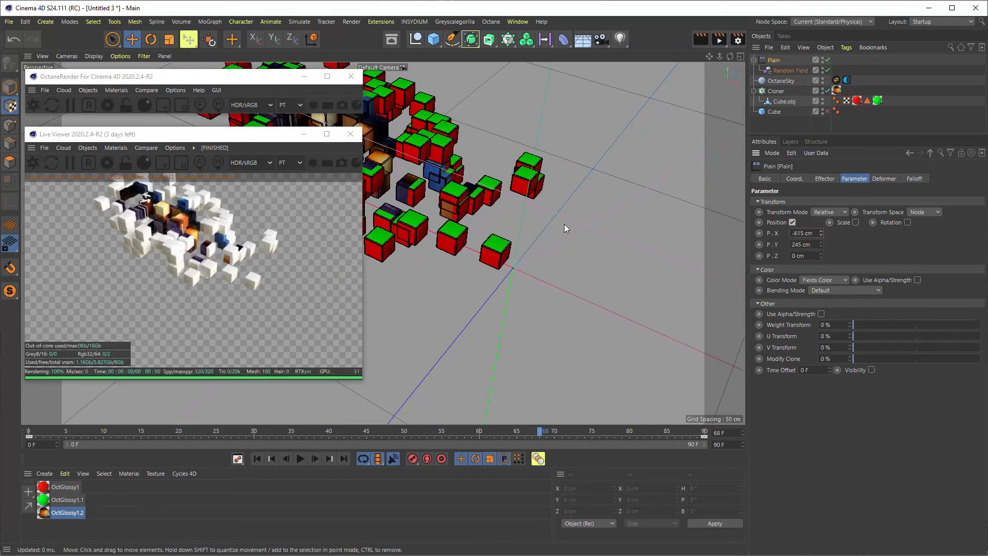
pyautogui.hotkey('ctrl', 'z')
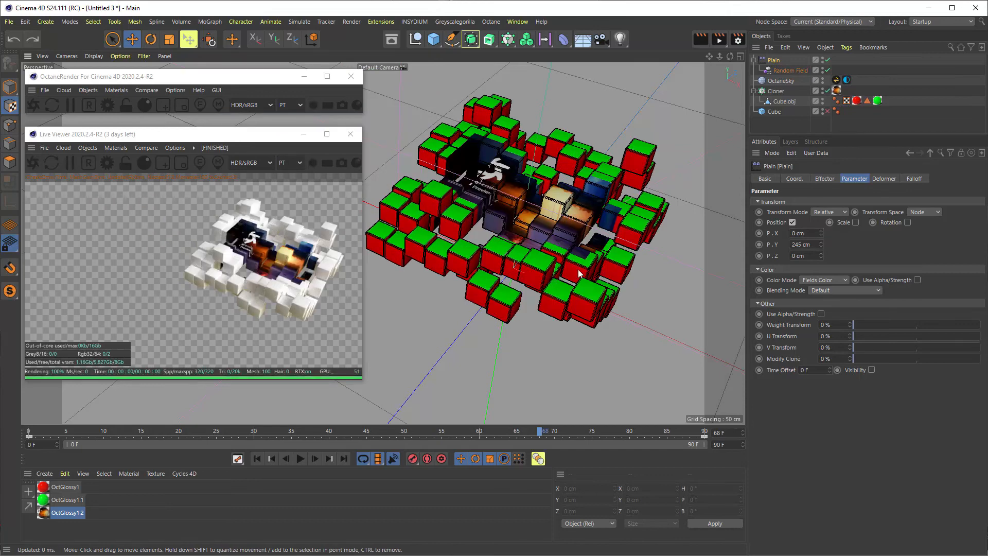
# Step: Enable Rotation on the Plain effector and set R.H to 454°, R.P to 614° and R.B to 402°
pyautogui.moveTo(490, 283)
pyautogui.keyDown('alt'); pyautogui.mouseDown()
pyautogui.moveTo(520, 294)
pyautogui.moveTo(588, 281)
pyautogui.moveTo(566, 231)
pyautogui.moveTo(536, 251)
pyautogui.moveTo(532, 277)
pyautogui.mouseUp(); pyautogui.keyUp('alt')
pyautogui.scroll(3, 532, 280)
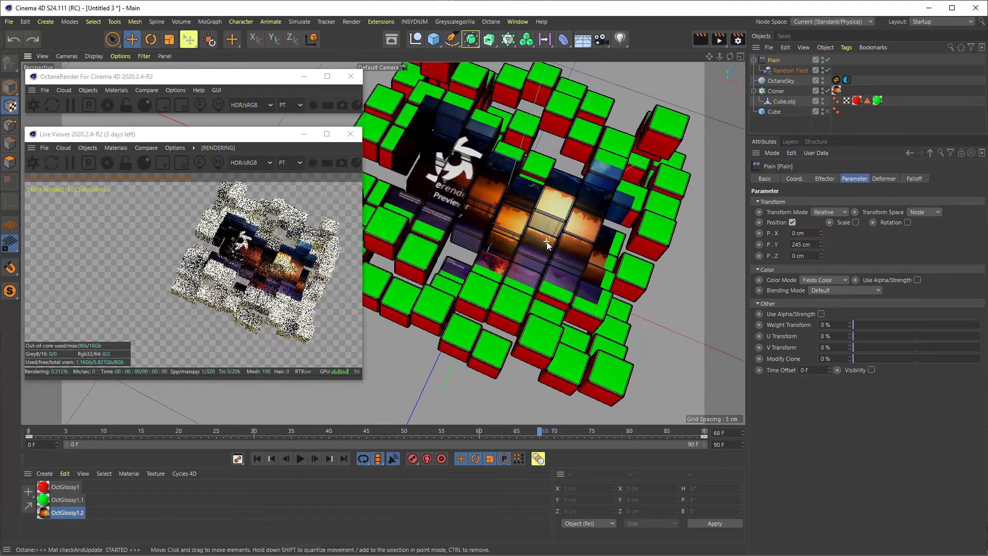
pyautogui.click(908, 222)
pyautogui.moveTo(821, 234)
pyautogui.mouseDown()
pyautogui.moveTo(939, 225)
pyautogui.moveTo(821, 221)
pyautogui.mouseUp()
pyautogui.hotkey('ctrl', 'z')
pyautogui.moveTo(934, 235)
pyautogui.mouseDown()
pyautogui.moveTo(934, 212)
pyautogui.moveTo(937, 247)
pyautogui.mouseUp()
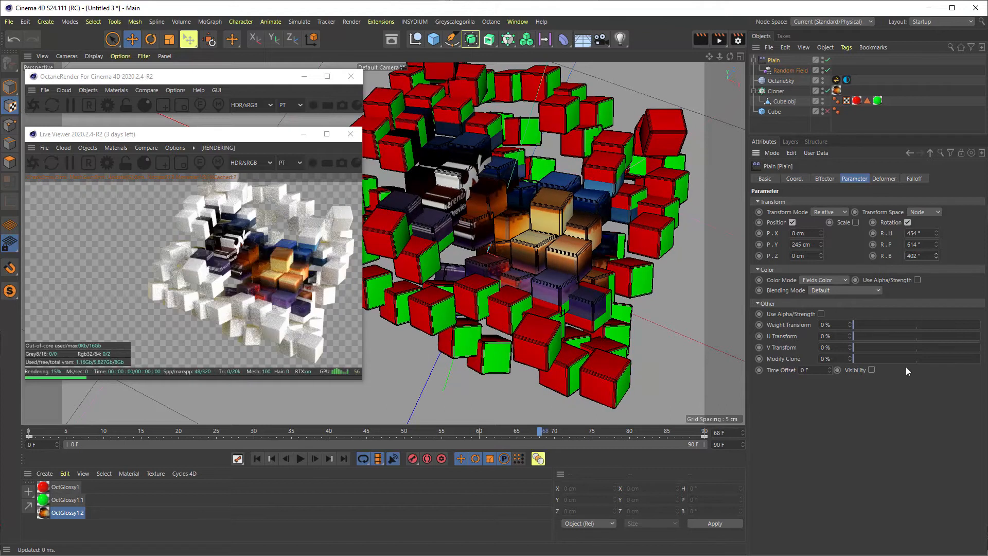
# Step: Scrub the rotation animation to frame 63, inspect the rotated clones up close, and scrub through further frames
pyautogui.moveTo(58, 436); pyautogui.dragTo(502, 401)
pyautogui.scroll(8, 511, 248)
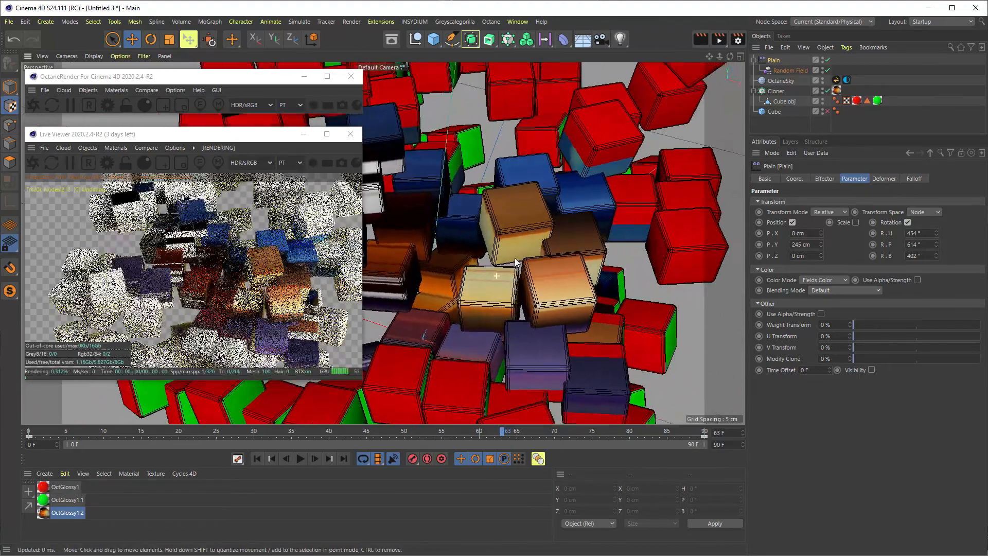
pyautogui.scroll(-2, 516, 263)
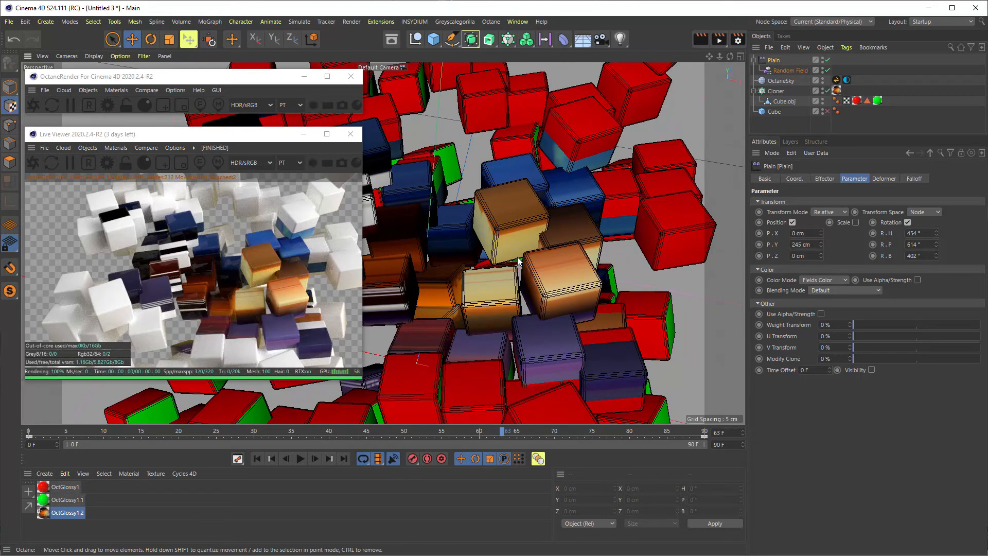
pyautogui.keyDown('alt'); pyautogui.moveTo(552, 276); pyautogui.dragTo(535, 255); pyautogui.keyUp('alt')
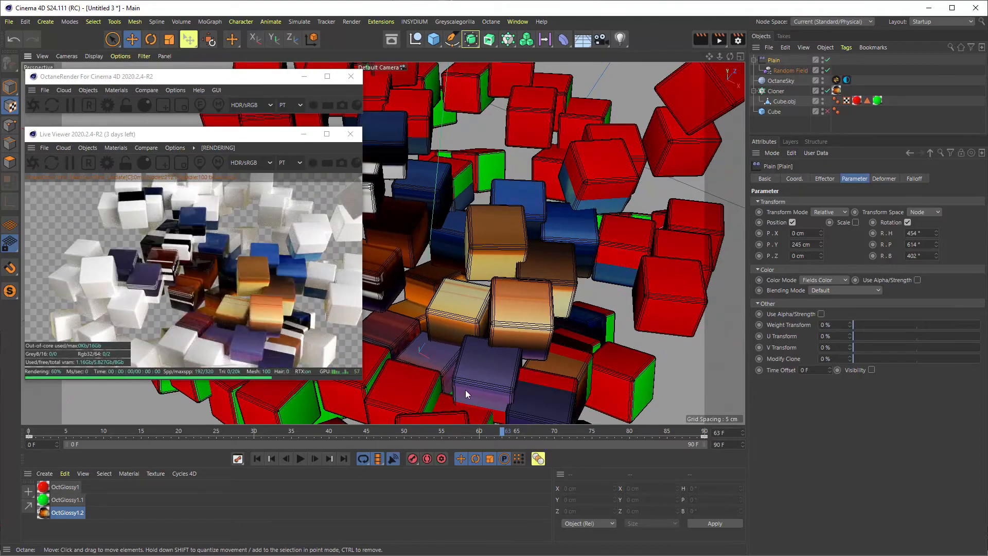
pyautogui.click(449, 431)
pyautogui.moveTo(406, 434); pyautogui.dragTo(524, 434)
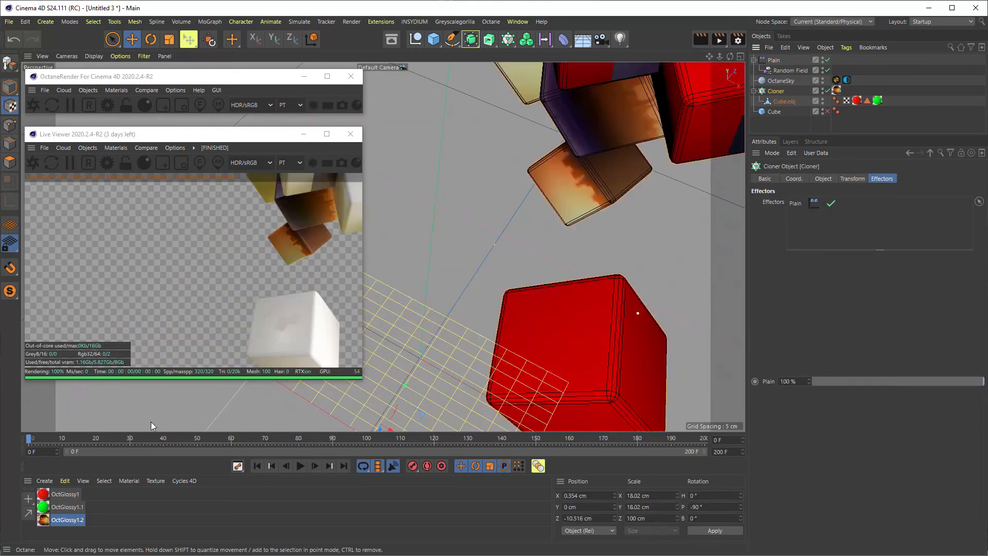
# Step: Move to frame 65 and examine closely where neighbouring cubes intersect each other
pyautogui.moveTo(29, 438); pyautogui.dragTo(248, 439)
pyautogui.scroll(5, 489, 348)
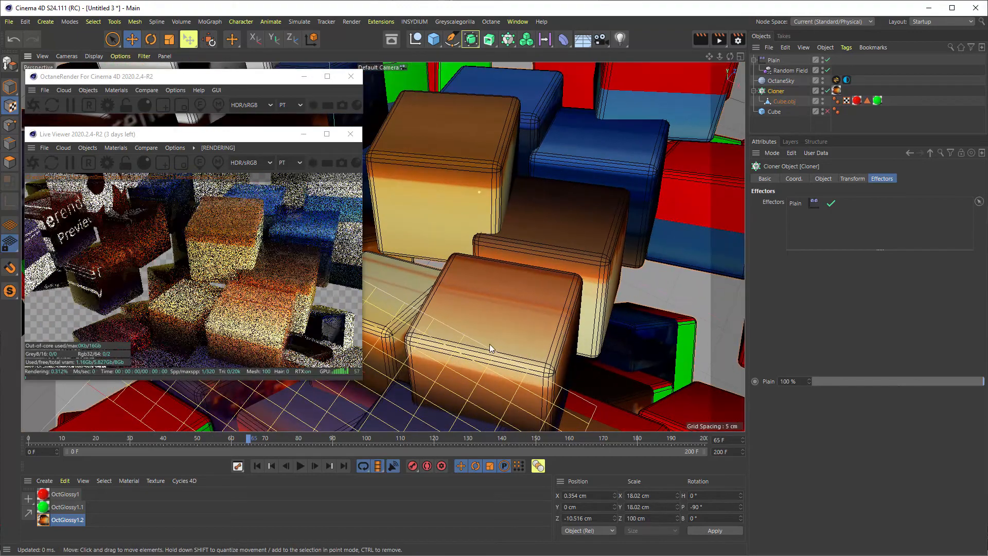
pyautogui.keyDown('alt'); pyautogui.moveTo(467, 349); pyautogui.dragTo(465, 218); pyautogui.keyUp('alt')
pyautogui.scroll(5, 507, 230)
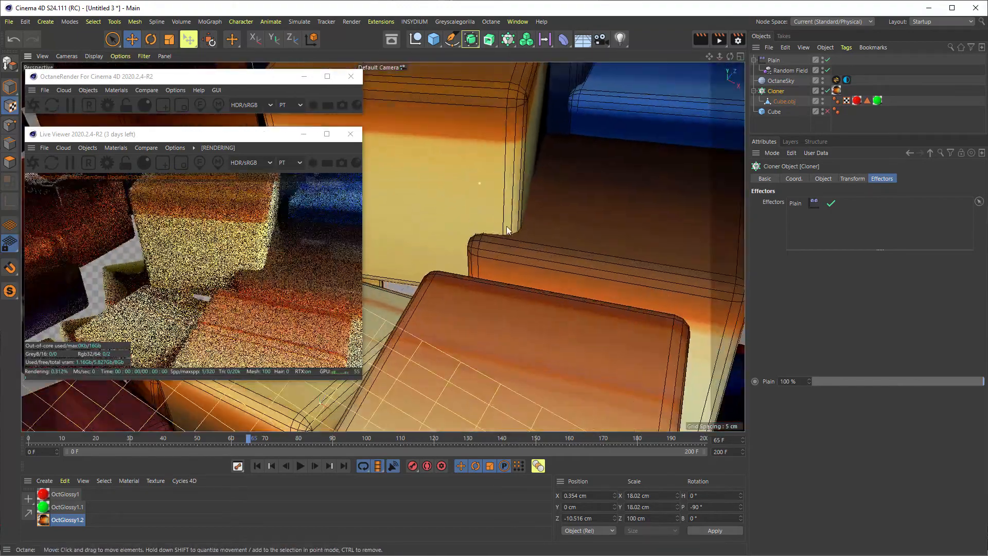
pyautogui.scroll(2, 506, 230)
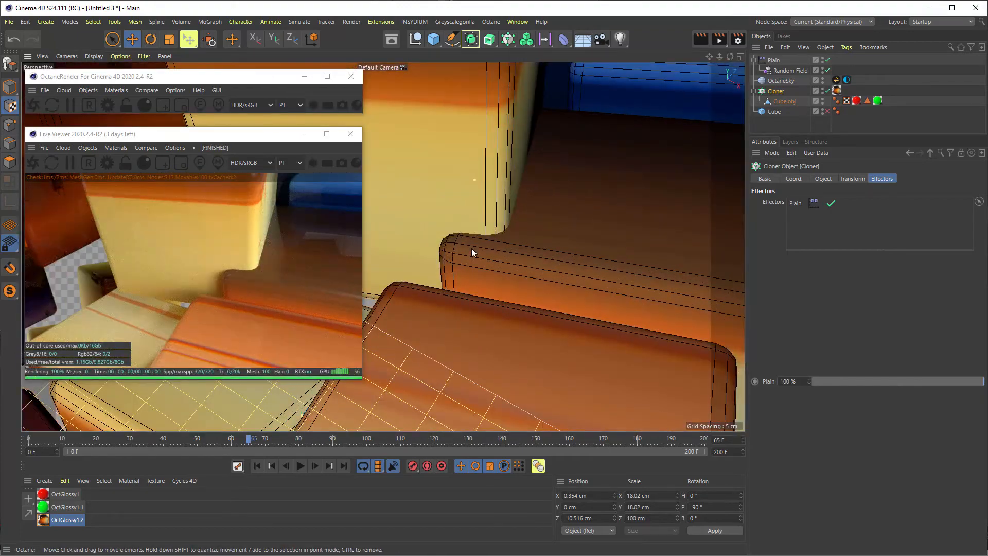
pyautogui.scroll(-10, 471, 248)
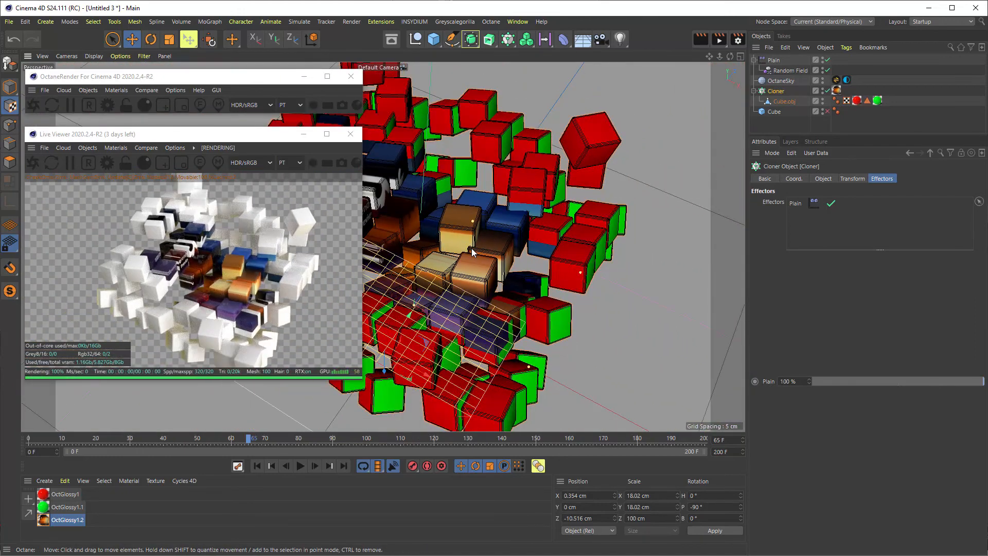
pyautogui.scroll(-3, 472, 251)
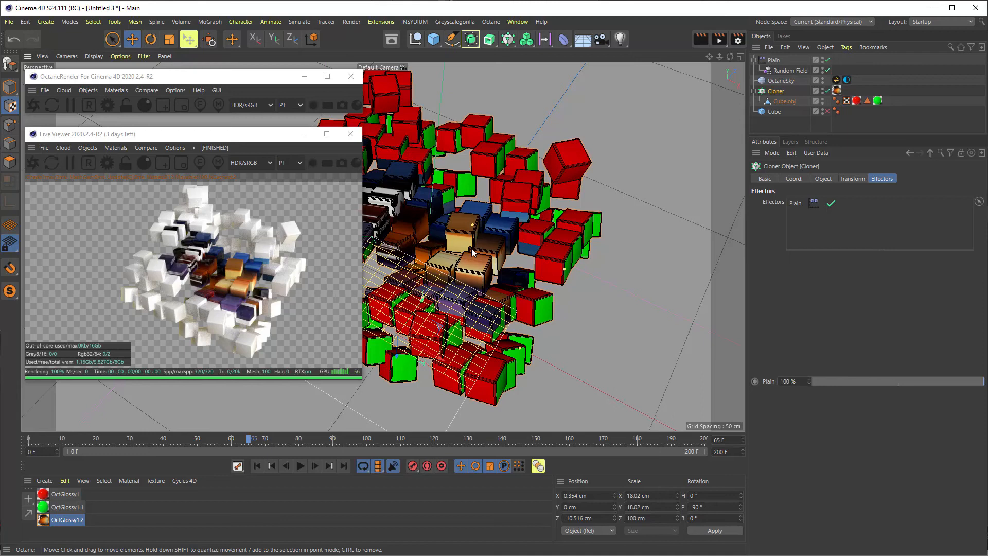
# Step: Examine the overlapping cubes at frame 39, and add a Rigid Body simulation tag to the Cloner
pyautogui.moveTo(230, 439); pyautogui.dragTo(160, 439)
pyautogui.scroll(10, 436, 216)
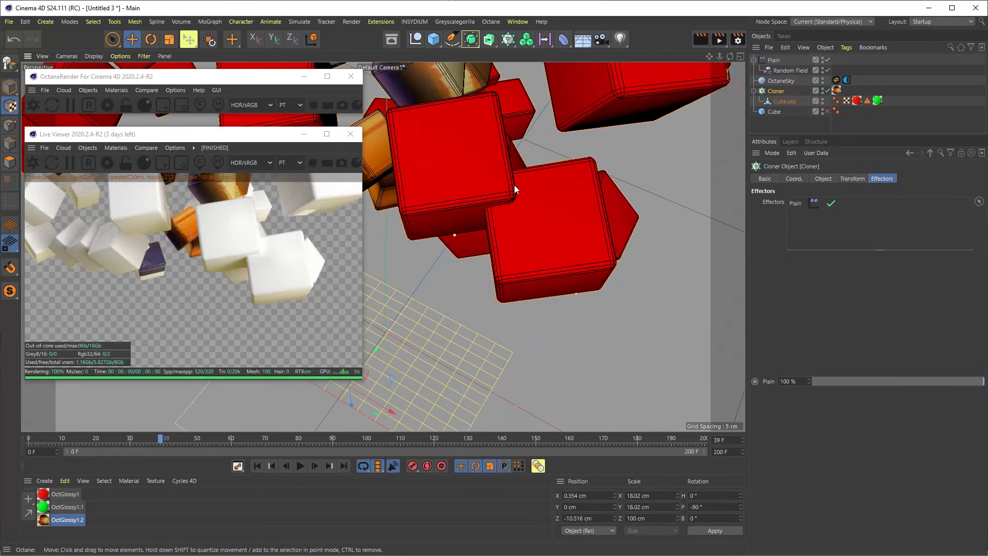
pyautogui.rightClick(779, 93)
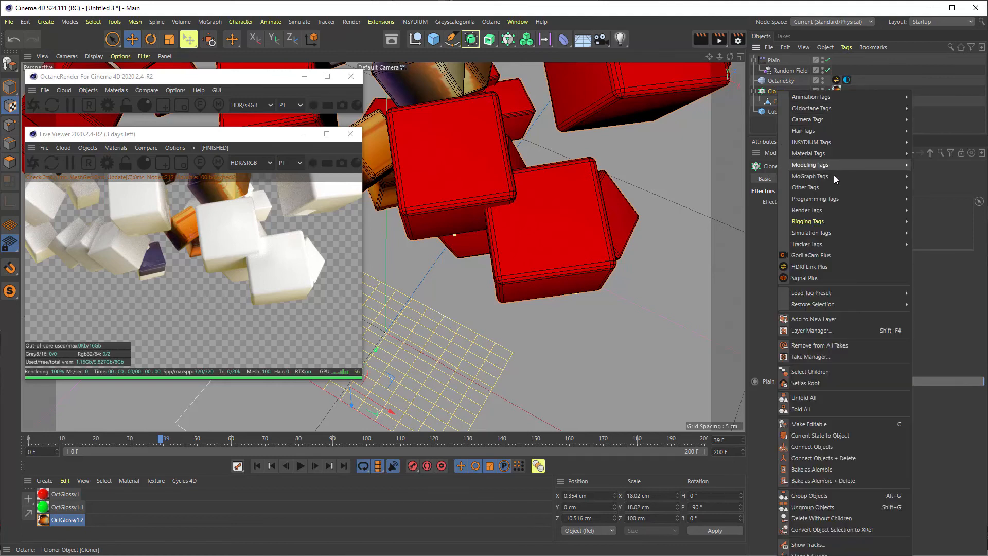
pyautogui.moveTo(820, 235)
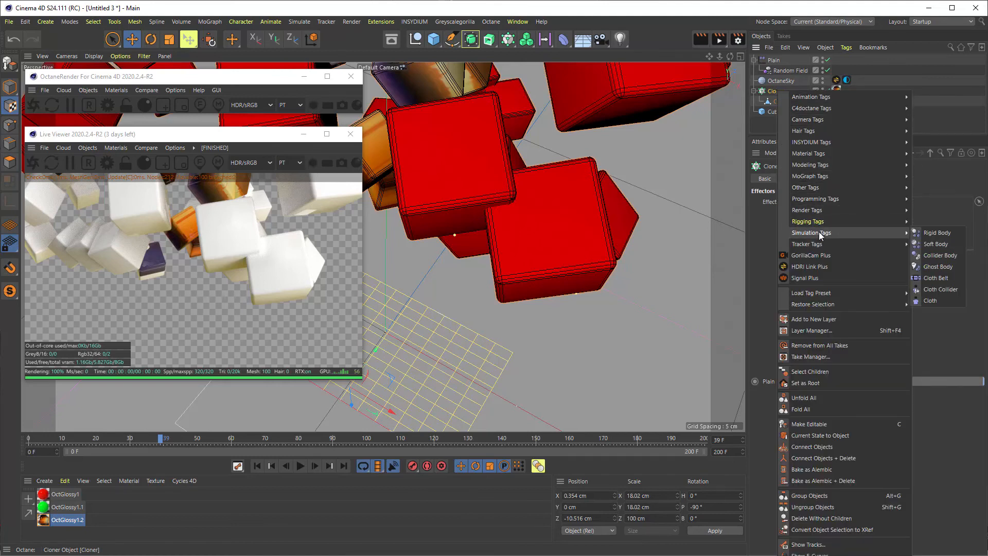
pyautogui.click(938, 235)
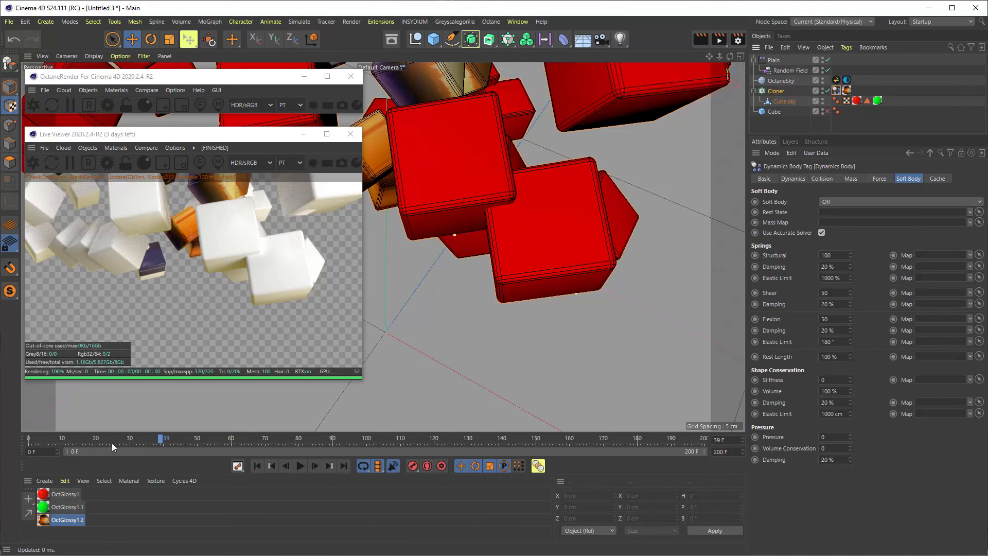
# Step: Rewind the timeline to its start and play the rigid body simulation, stopping at frame 43
pyautogui.moveTo(50, 438); pyautogui.dragTo(21, 442)
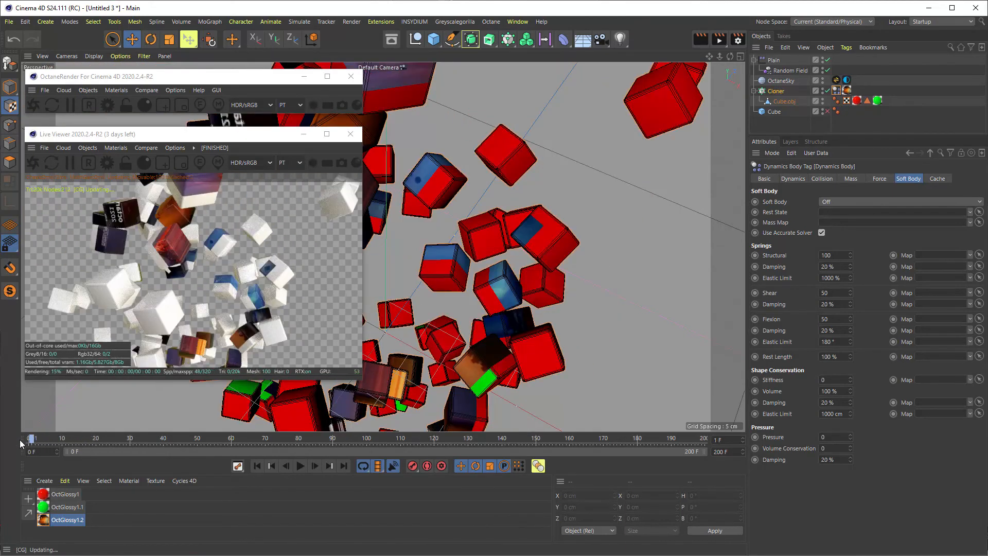
pyautogui.click(300, 467)
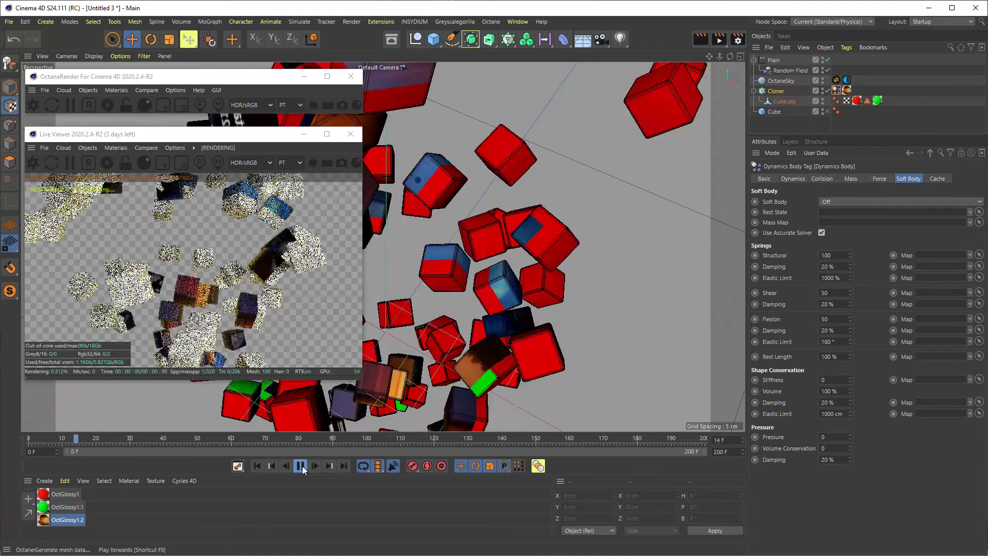
pyautogui.click(300, 466)
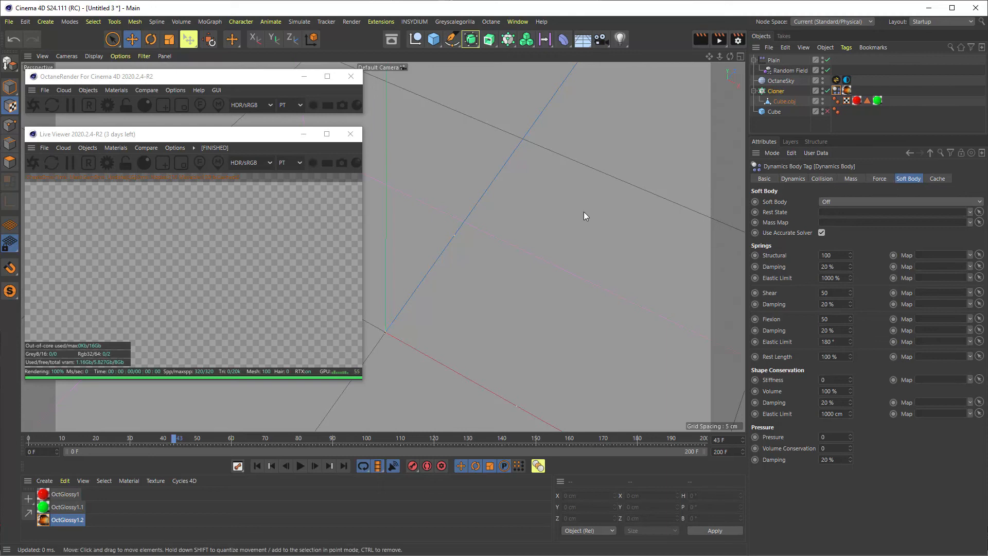
# Step: Set Gravity to 10 cm in the project's general Dynamics settings
pyautogui.hotkey('ctrl', 'd')
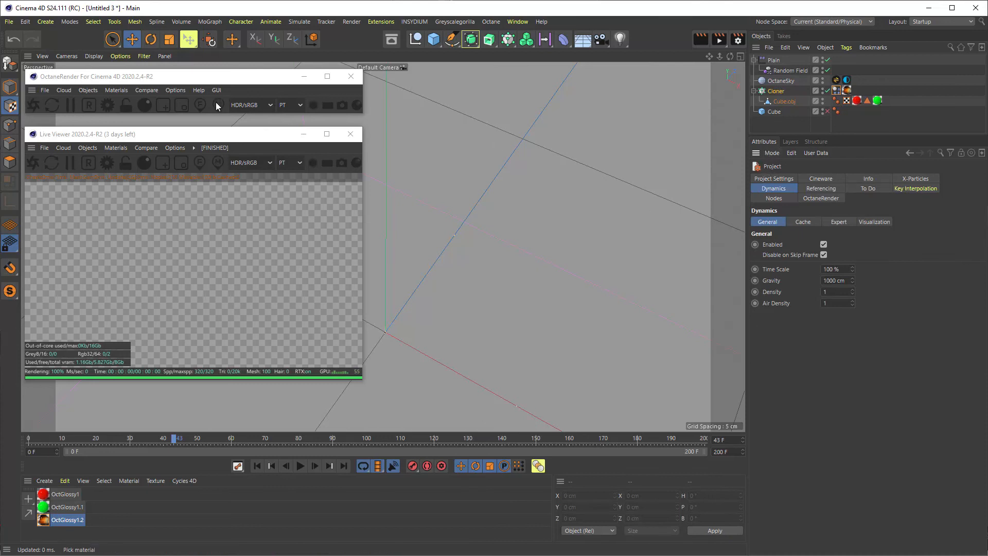
pyautogui.click(25, 23)
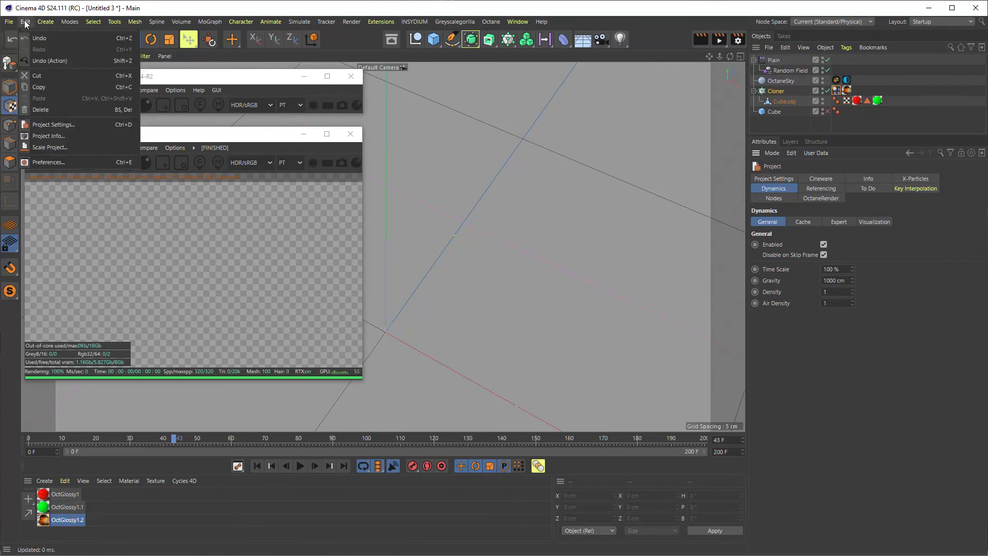
pyautogui.click(50, 125)
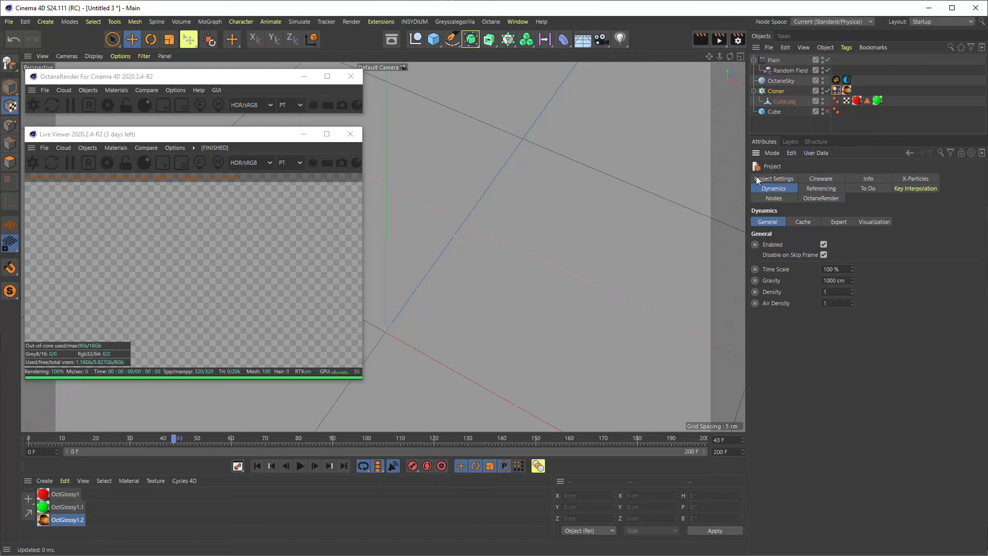
pyautogui.click(776, 179)
pyautogui.click(777, 189)
pyautogui.click(846, 280)
pyautogui.write('10')
pyautogui.press('Return')
# Step: Play the low-gravity simulation from the start, return to frame 0, and inspect the touching cubes
pyautogui.click(258, 467)
pyautogui.click(300, 466)
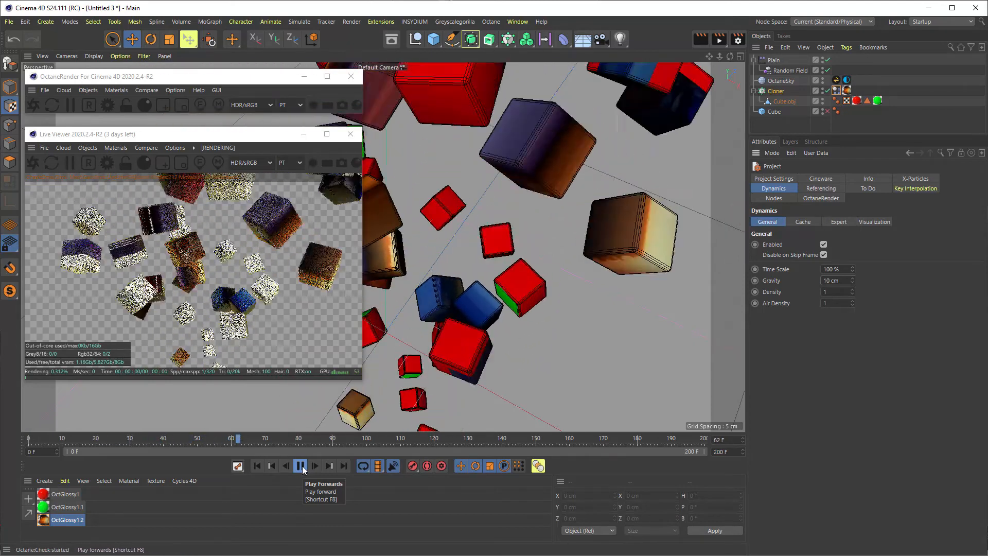
pyautogui.click(300, 466)
pyautogui.click(27, 440)
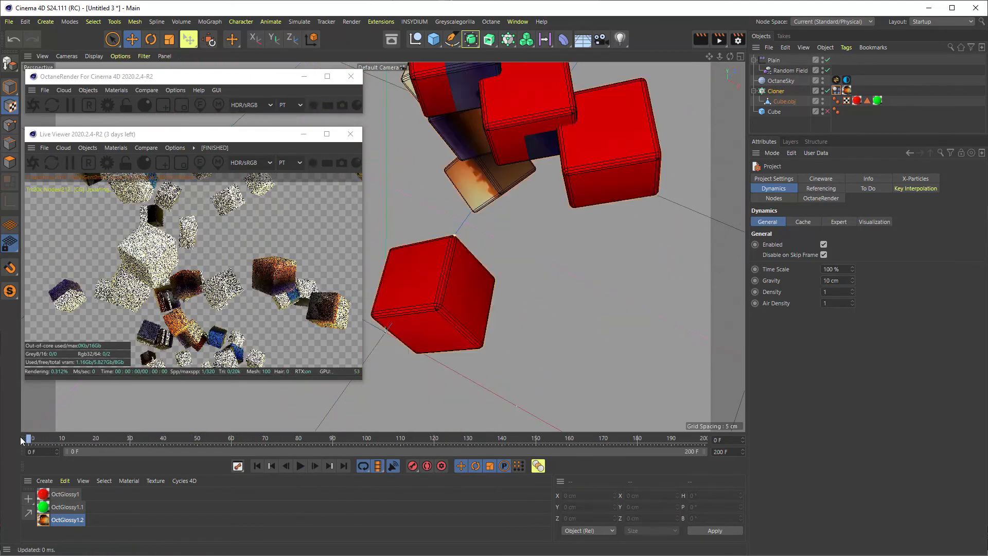
pyautogui.scroll(-6, 514, 199)
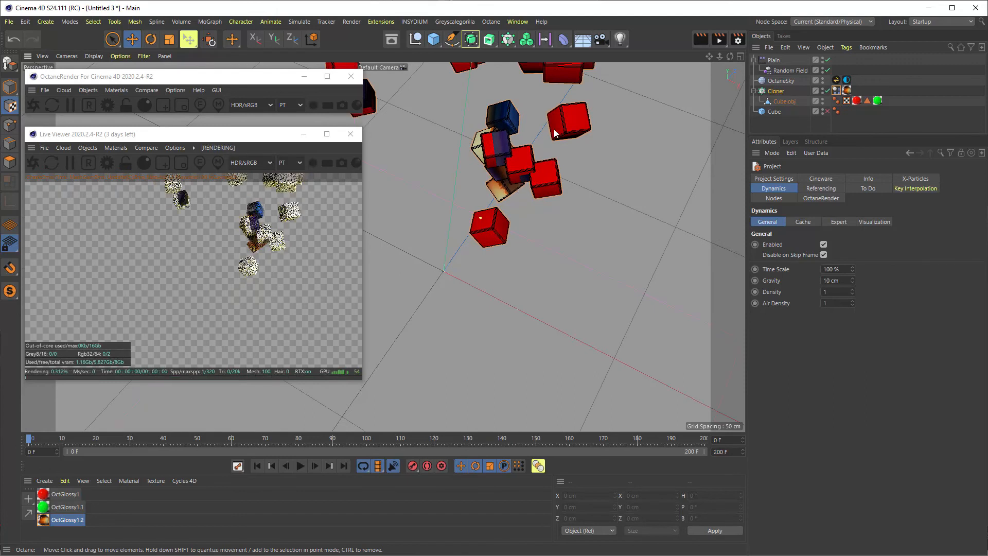
pyautogui.scroll(7, 519, 149)
pyautogui.moveTo(34, 439); pyautogui.dragTo(26, 440)
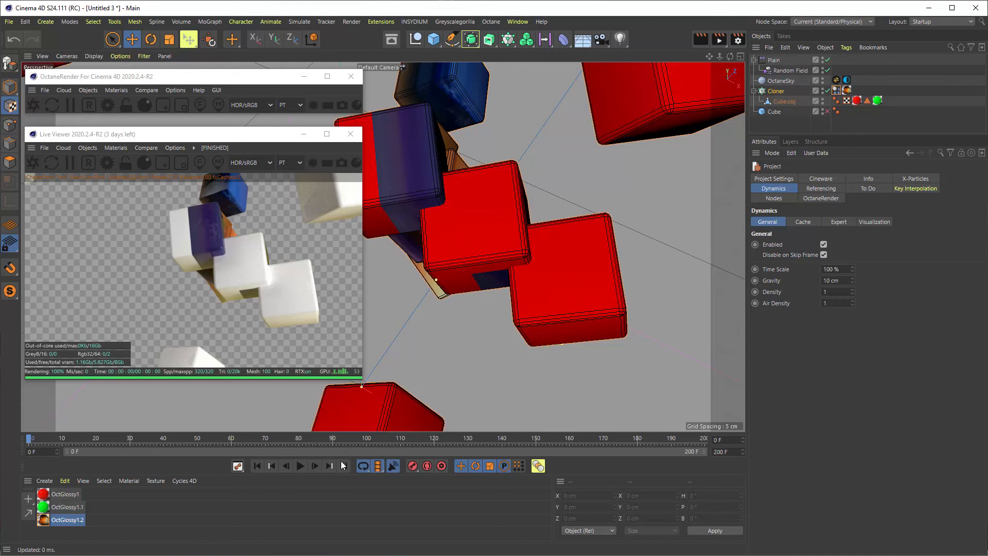
# Step: Advance the simulation frame by frame from frame 0 to examine the collisions, and play it forward
pyautogui.click(313, 466)
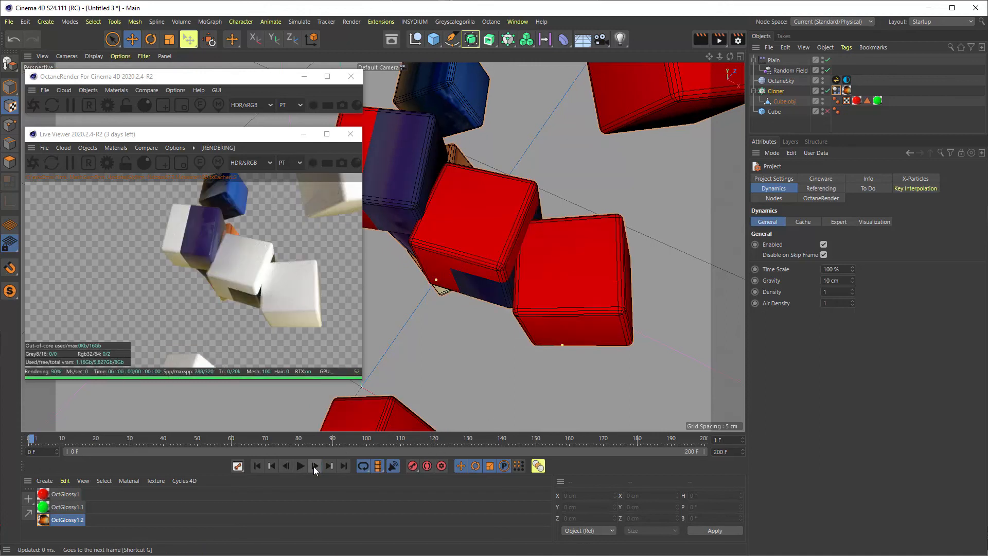
pyautogui.click(314, 466)
pyautogui.click(313, 466)
pyautogui.click(313, 466)
pyautogui.click(313, 466)
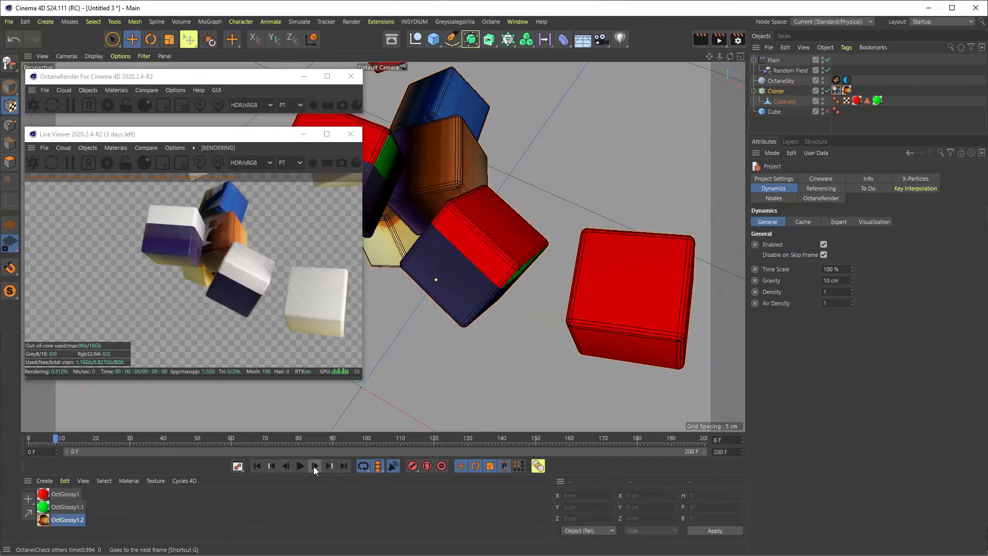
pyautogui.click(313, 466)
pyautogui.click(301, 466)
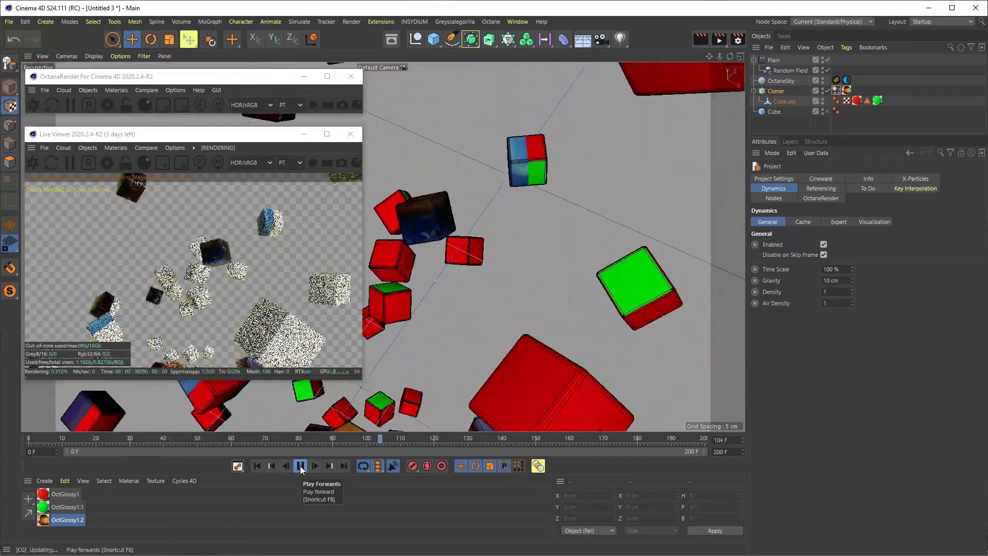
# Step: Pause playback and set Follow Position to 100 in the Force settings of the Cloner's dynamics body tag
pyautogui.click(300, 466)
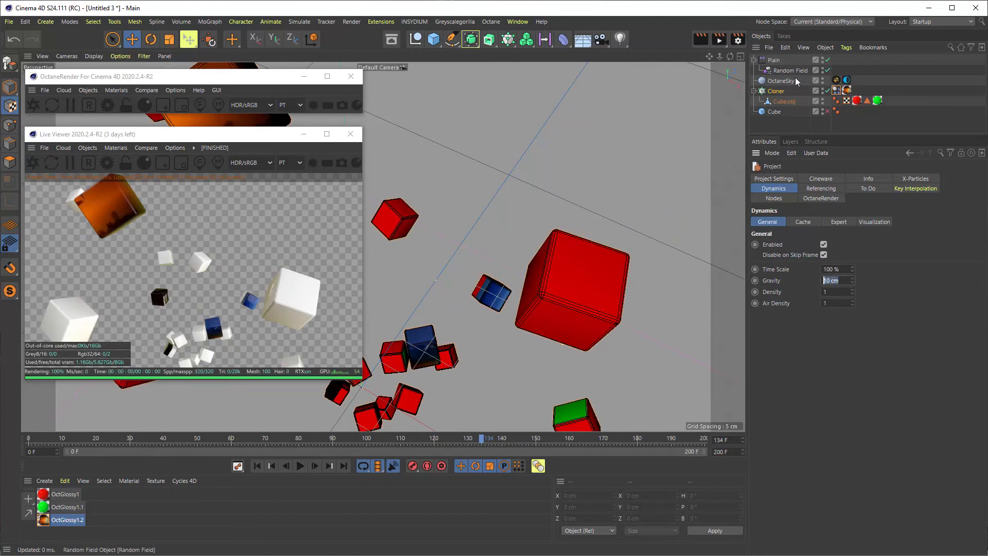
pyautogui.click(836, 92)
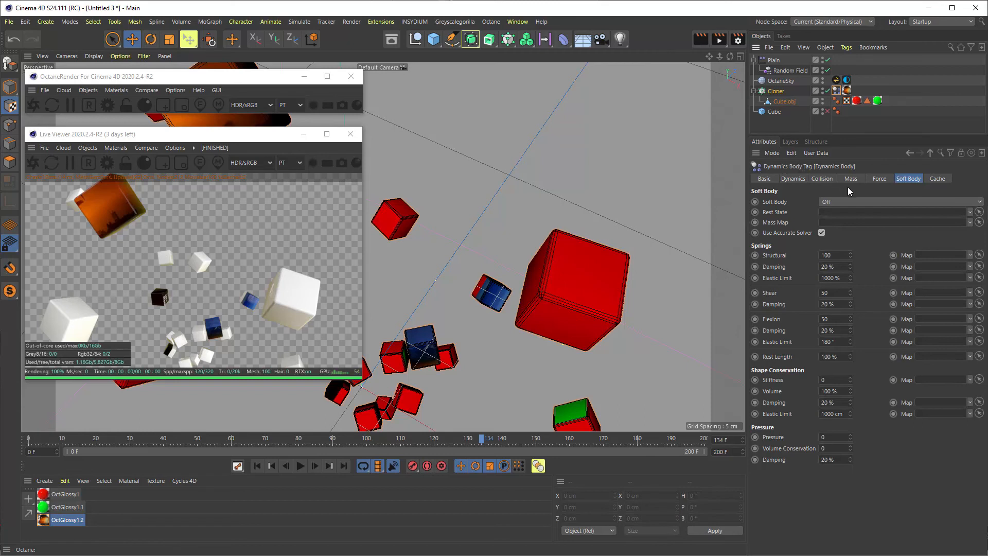
pyautogui.click(882, 181)
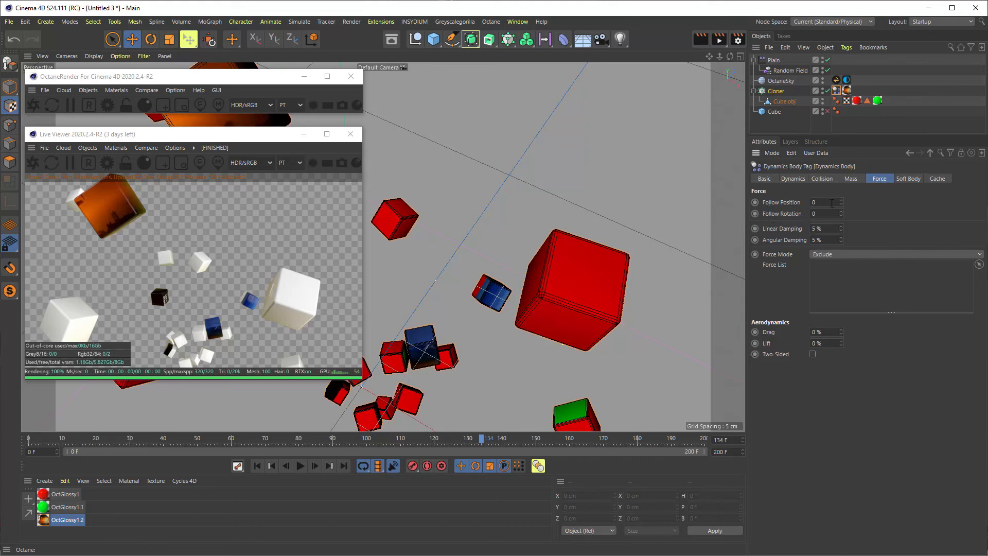
pyautogui.moveTo(842, 205); pyautogui.dragTo(842, 170)
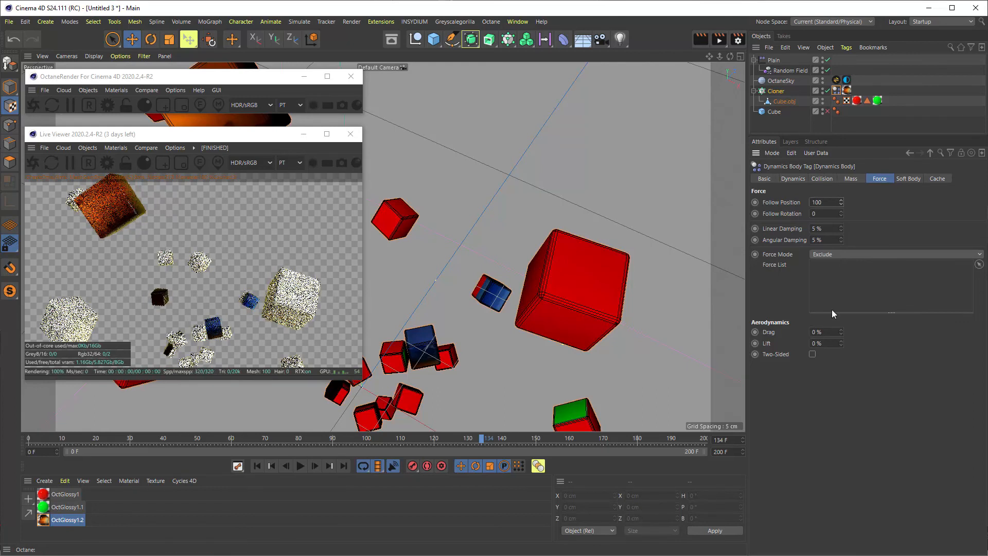
# Step: Scrub the simulation from the start to frame 78 and again to frame 60, checking how the cubes follow their positions
pyautogui.click(28, 440)
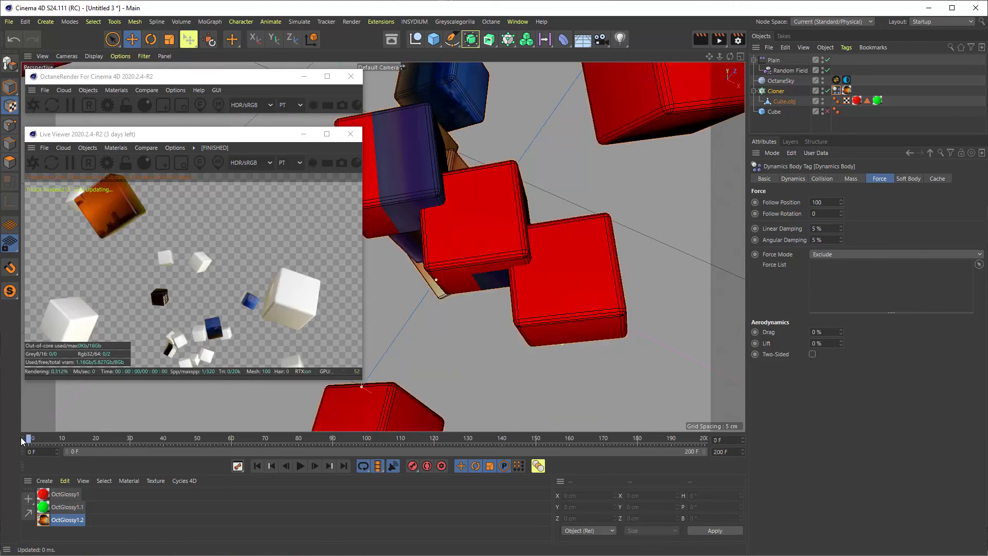
pyautogui.moveTo(30, 440); pyautogui.dragTo(292, 440)
pyautogui.keyDown('alt'); pyautogui.moveTo(484, 322); pyautogui.dragTo(548, 227); pyautogui.keyUp('alt')
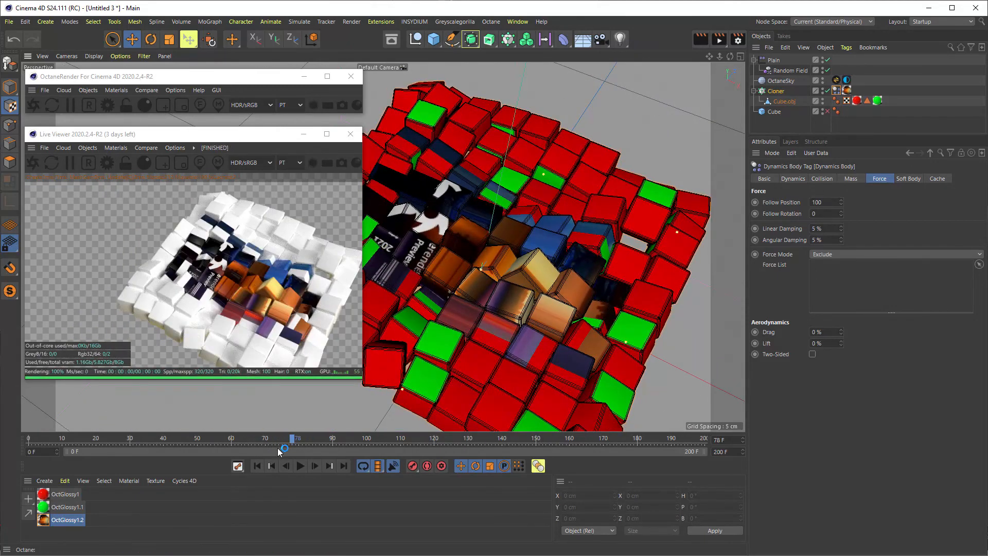
pyautogui.moveTo(295, 439); pyautogui.dragTo(200, 439)
pyautogui.moveTo(63, 441); pyautogui.dragTo(231, 440)
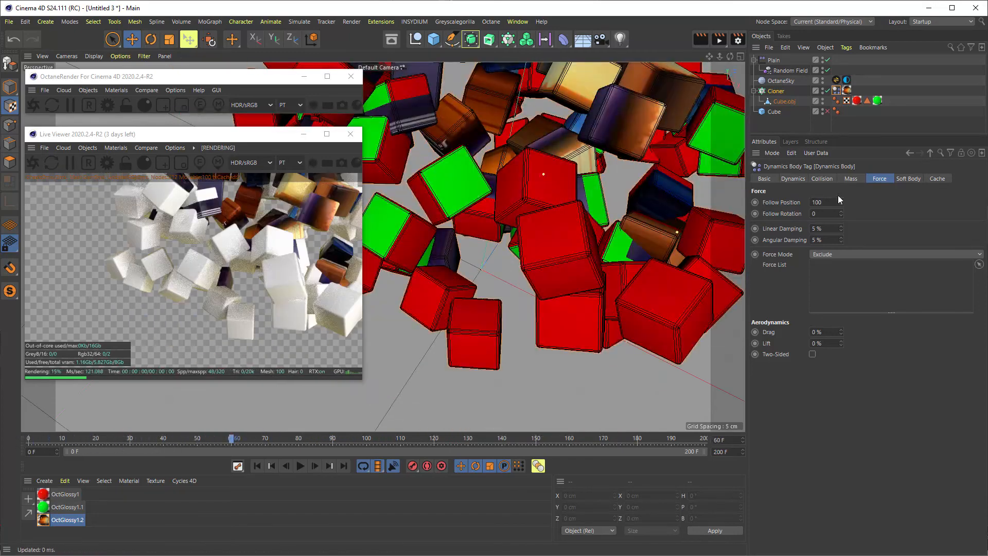
# Step: Set Follow Position to 0 and Follow Rotation to 100 on the dynamics body, and scrub the simulation to frame 173
pyautogui.moveTo(841, 202); pyautogui.dragTo(843, 220)
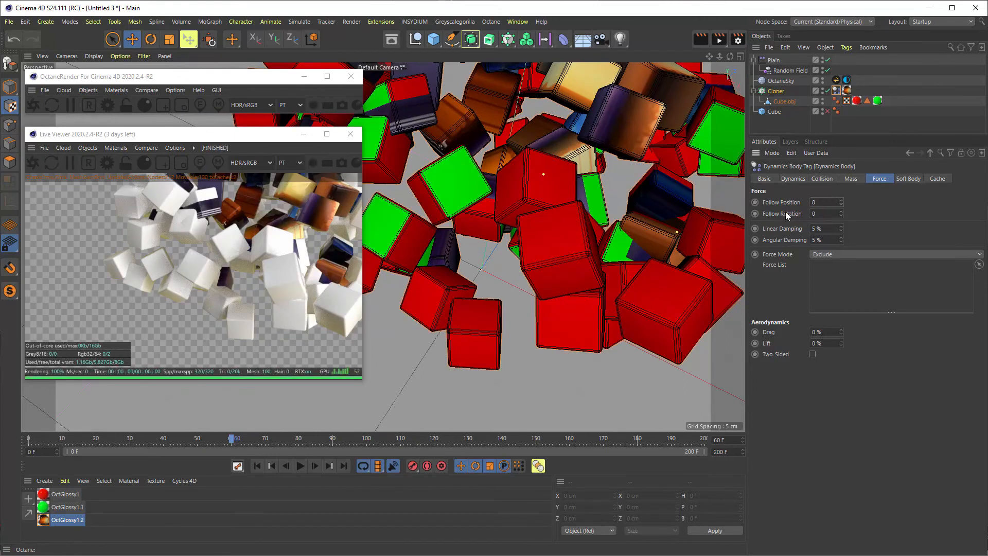
pyautogui.moveTo(841, 214); pyautogui.dragTo(842, 190)
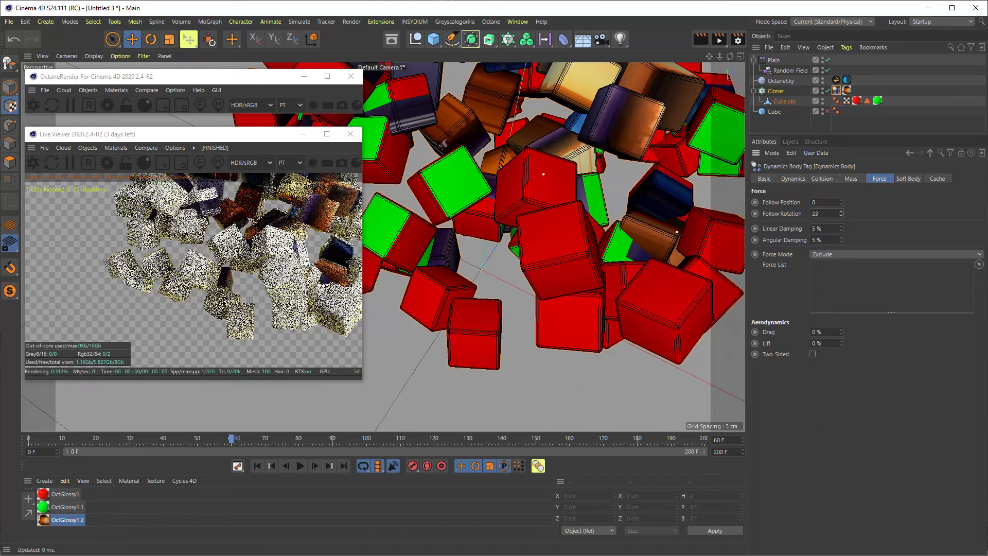
pyautogui.moveTo(30, 445); pyautogui.dragTo(353, 442)
pyautogui.moveTo(101, 438); pyautogui.dragTo(613, 441)
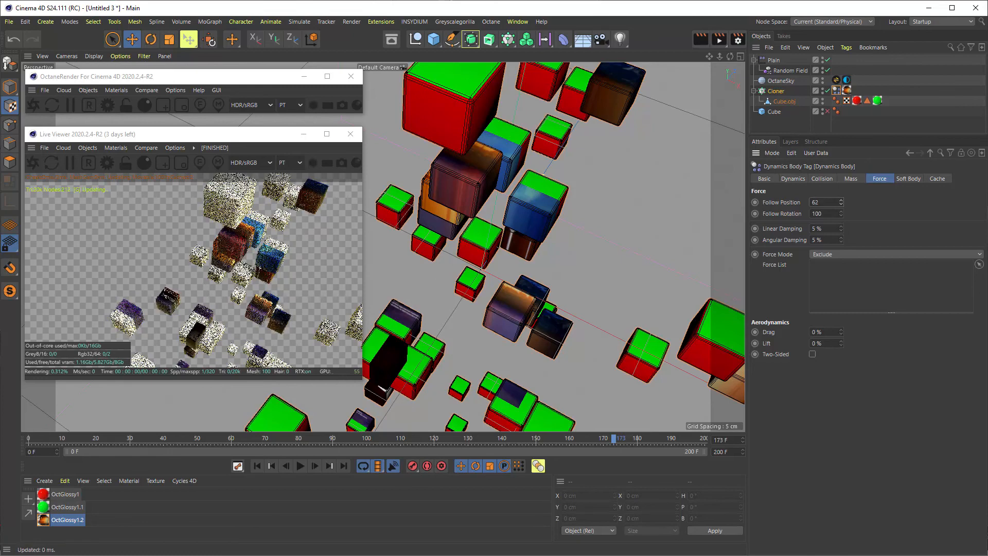
# Step: Set Follow Position to 100 on the dynamics body and run the simulation from its early frames to check the cubes up close
pyautogui.moveTo(41, 440); pyautogui.dragTo(492, 439)
pyautogui.scroll(10, 463, 338)
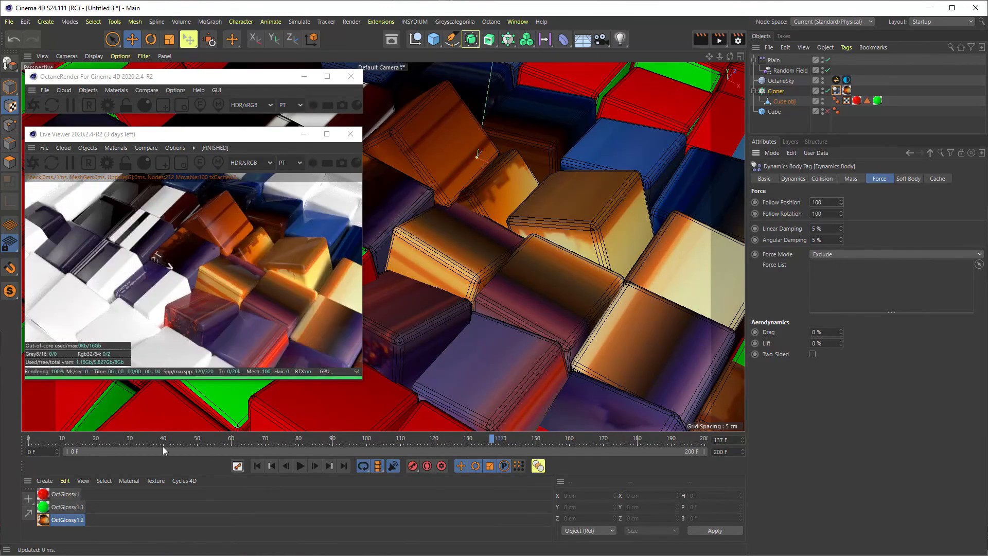
pyautogui.moveTo(38, 439); pyautogui.dragTo(94, 440)
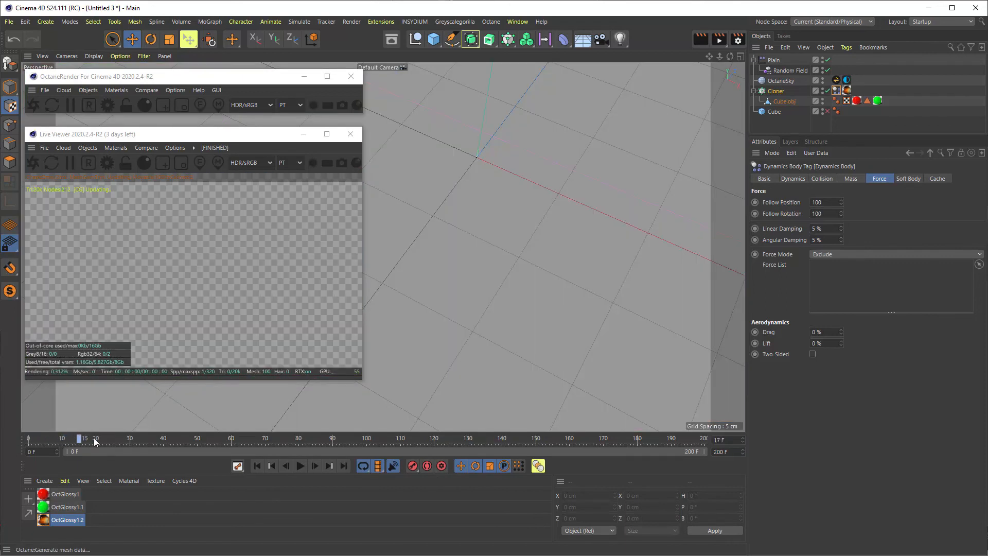
pyautogui.scroll(-3, 545, 283)
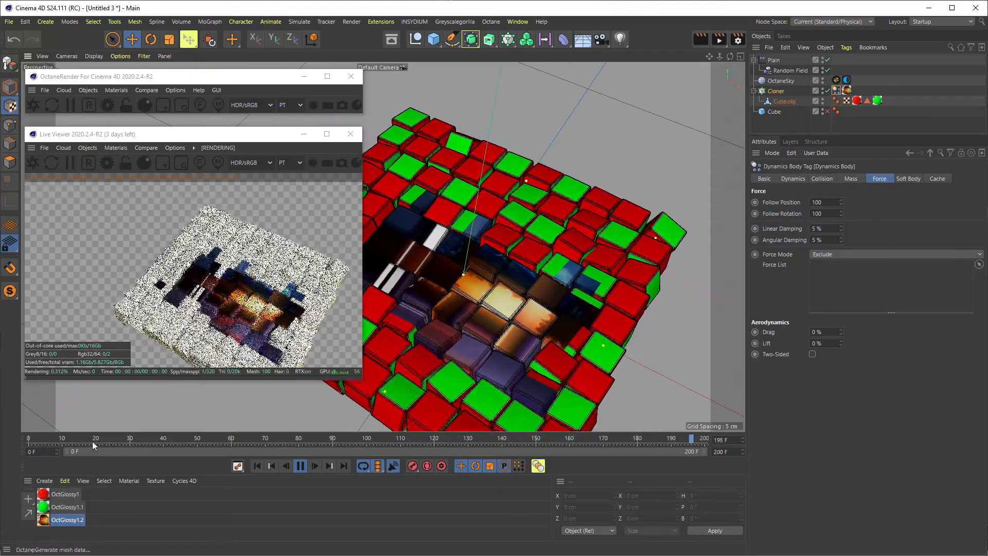
# Step: Set the Cloner's per-step grid size to 7 cm in X and Z while the simulation plays
pyautogui.click(776, 91)
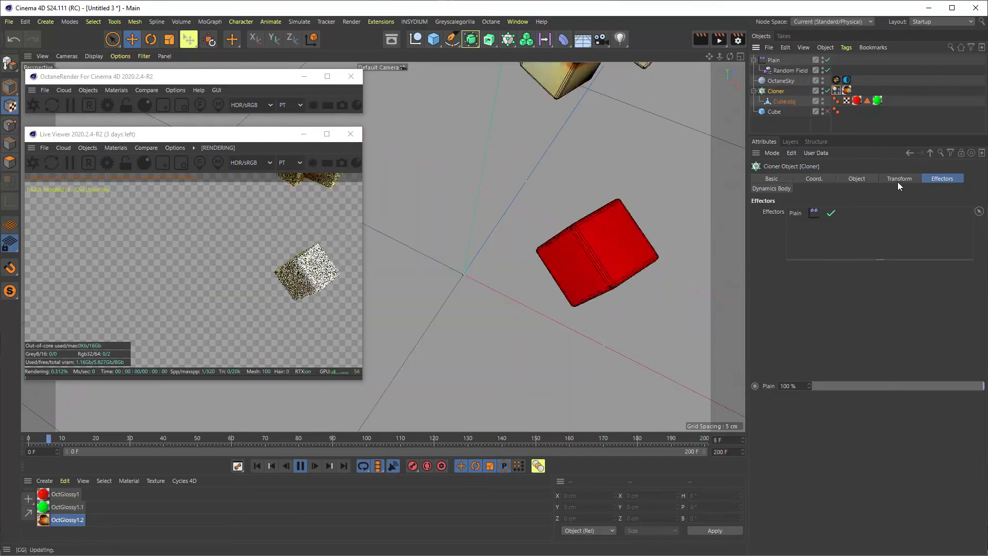
pyautogui.click(870, 178)
pyautogui.click(813, 304)
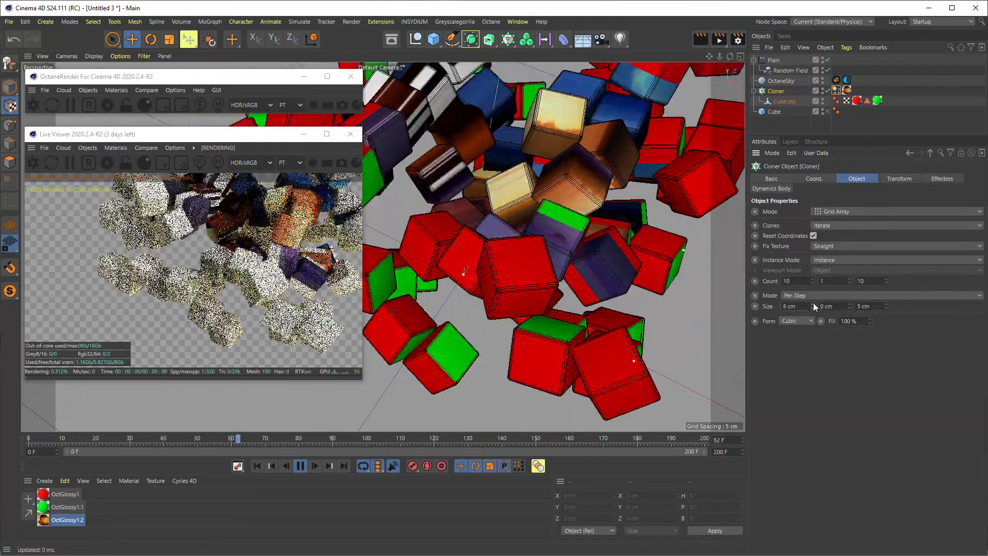
pyautogui.click(812, 307)
pyautogui.moveTo(799, 306); pyautogui.dragTo(735, 300)
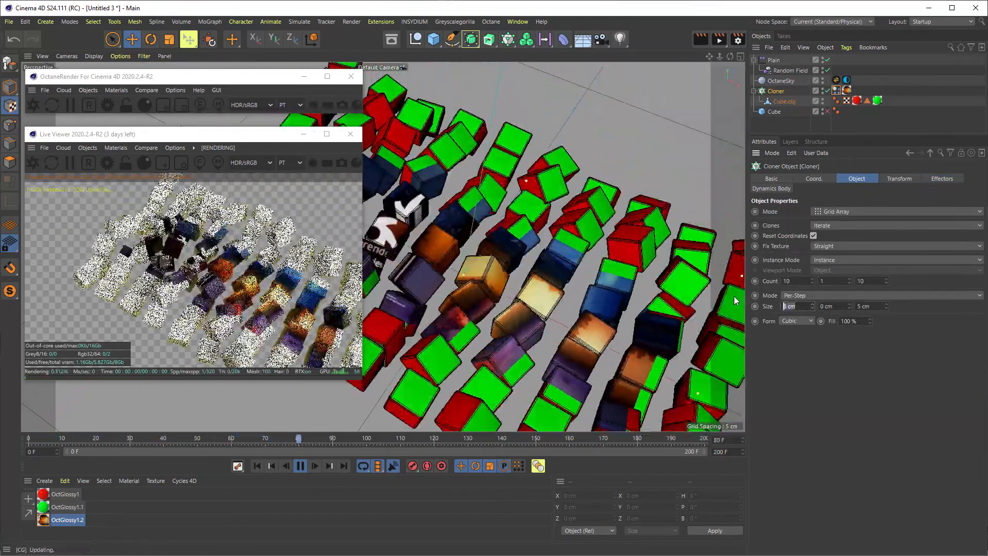
pyautogui.write('7')
pyautogui.press('Tab')
pyautogui.press('Tab')
pyautogui.write('7')
pyautogui.press('Return')
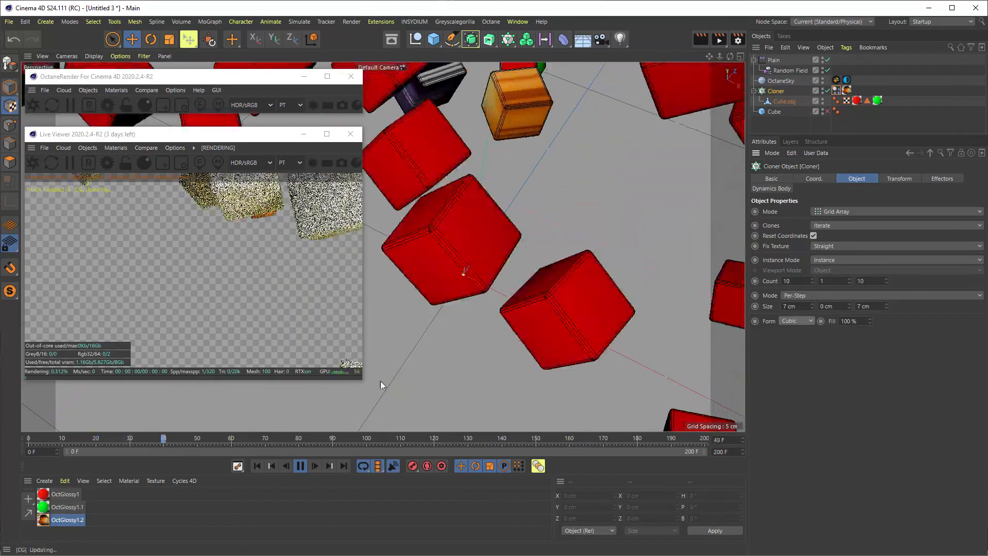
# Step: Reduce the Cloner's per-step grid size to 6 cm in X and Z
pyautogui.moveTo(800, 307); pyautogui.dragTo(704, 311)
pyautogui.write('6')
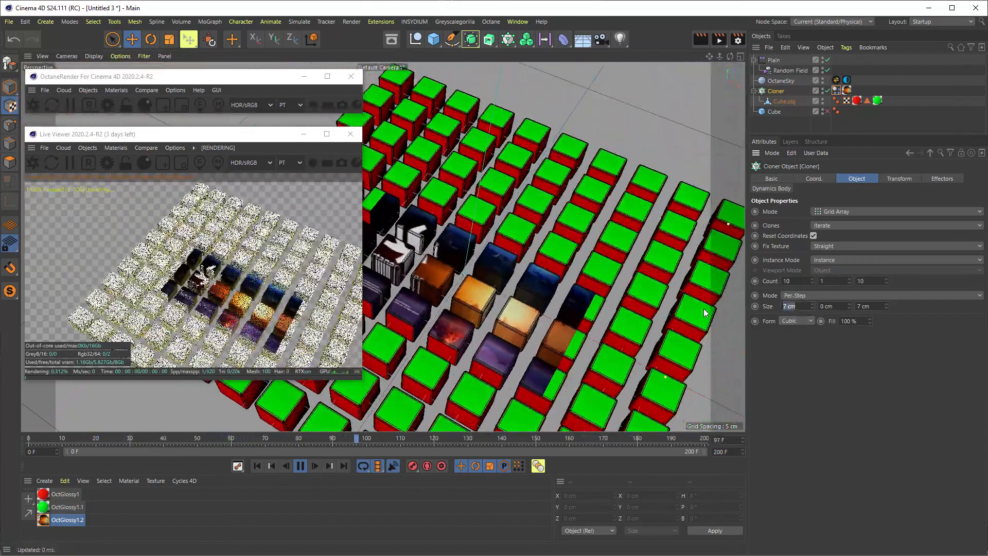
pyautogui.press('Tab')
pyautogui.press('Tab')
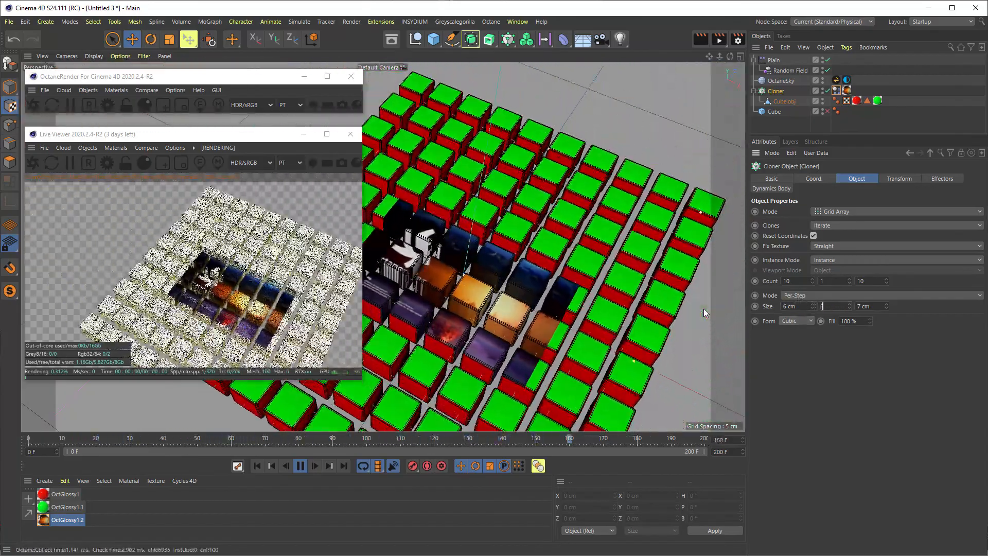
pyautogui.write('6')
pyautogui.press('Tab')
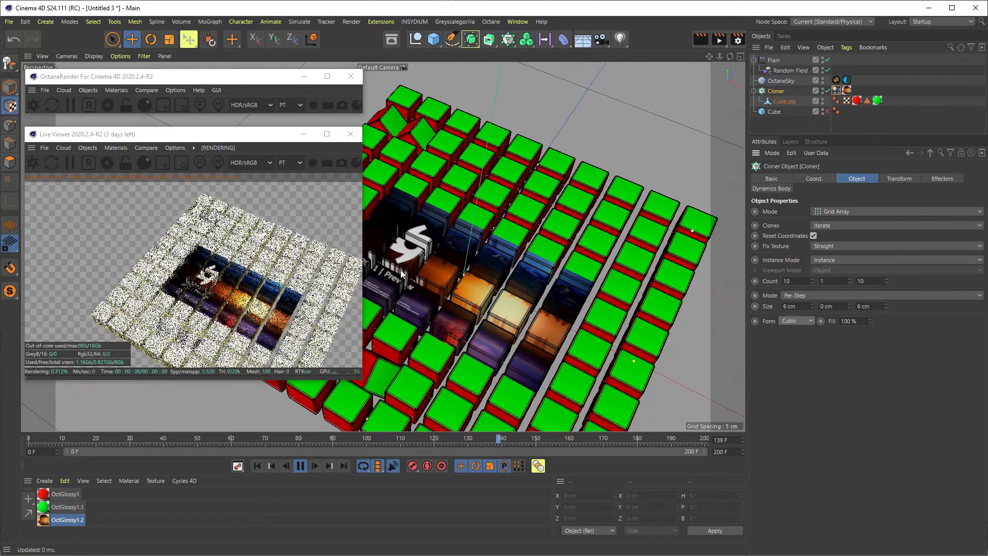
# Step: Stop playback, scrub the simulation to frame 95, and inspect the projected image across the spaced cubes up close
pyautogui.click(489, 302)
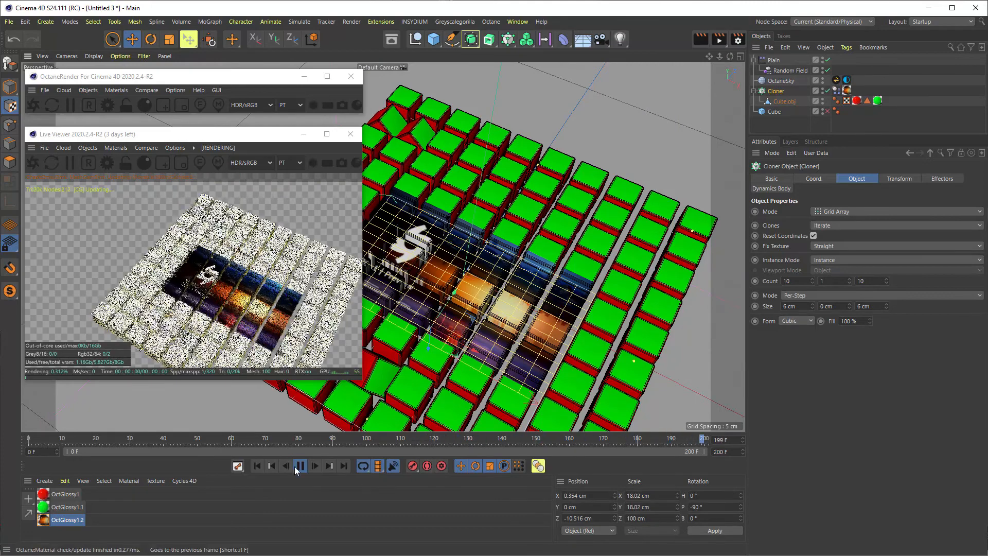
pyautogui.click(302, 467)
pyautogui.moveTo(47, 438); pyautogui.dragTo(351, 440)
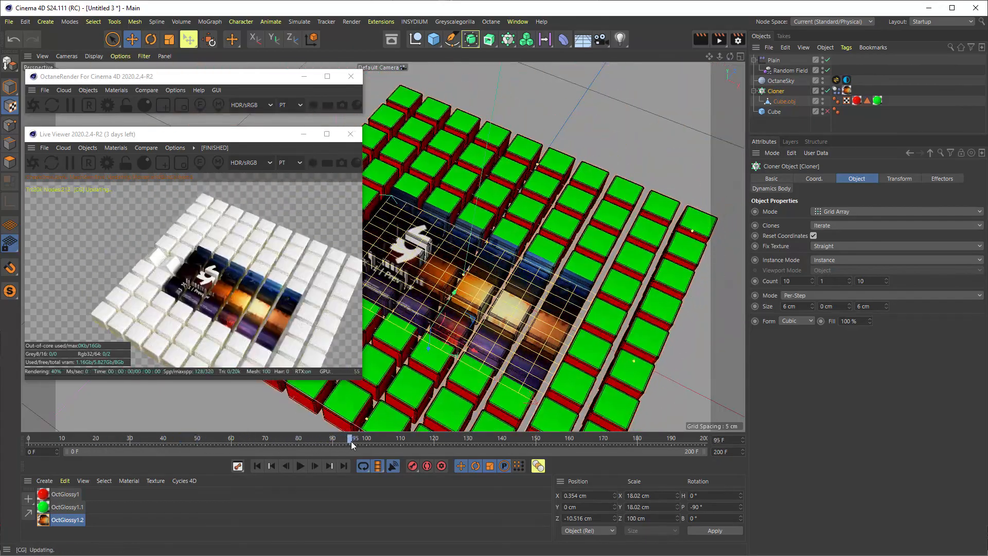
pyautogui.scroll(6, 524, 296)
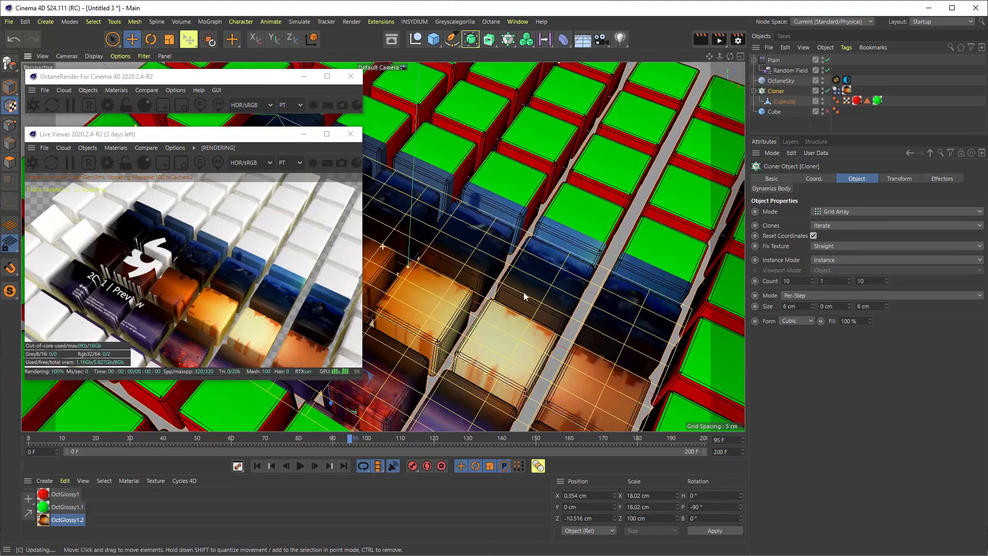
pyautogui.keyDown('alt'); pyautogui.moveTo(524, 296); pyautogui.dragTo(560, 222, button='middle'); pyautogui.keyUp('alt')
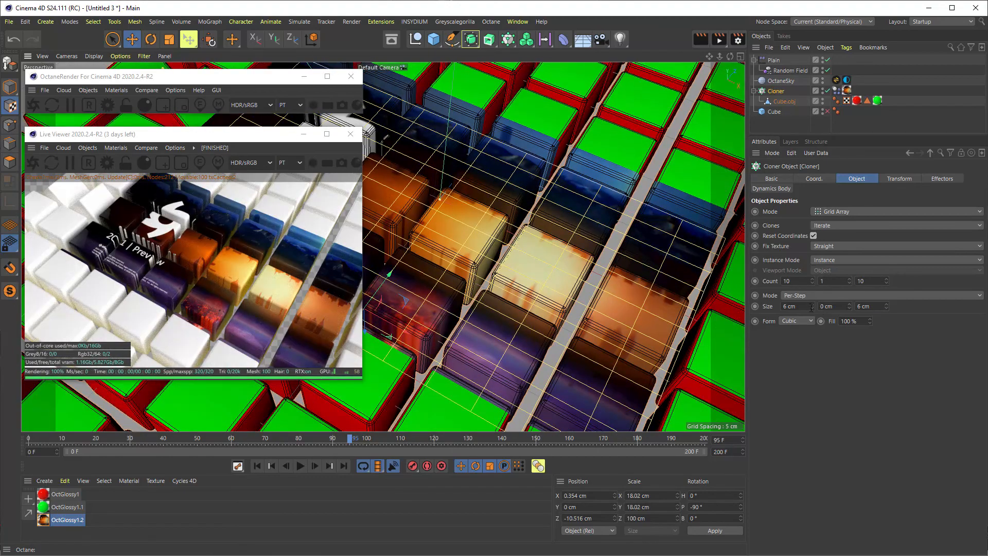
# Step: Set the Cloner's per-step grid size to 5 cm in X and Z, undoing the accidental X value change
pyautogui.click(812, 308)
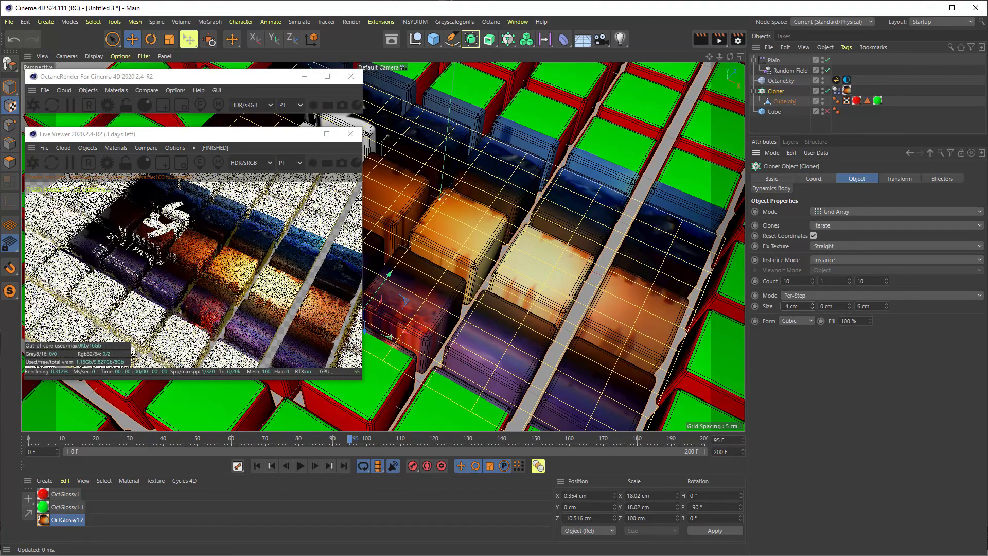
pyautogui.hotkey('ctrl', 'z')
pyautogui.hotkey('ctrl', 'z')
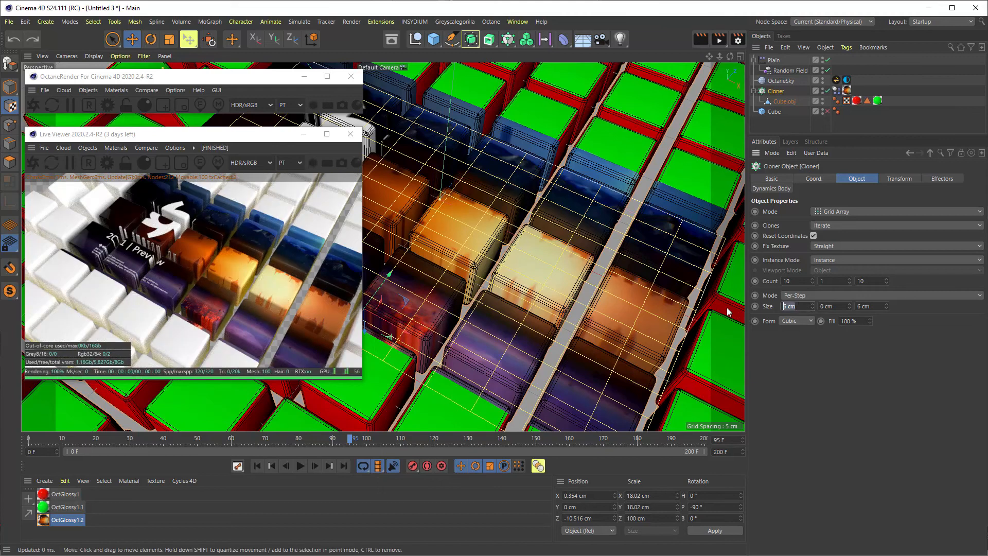
pyautogui.press('Return')
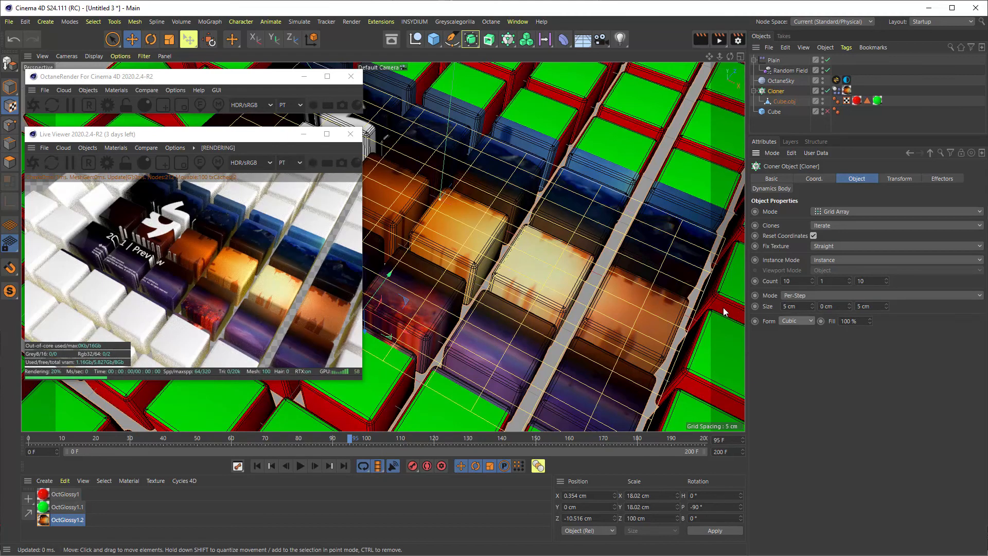
# Step: Play the simulation to frame 140, inspect the logo area of the projected image, and continue playing to frame 186
pyautogui.click(301, 466)
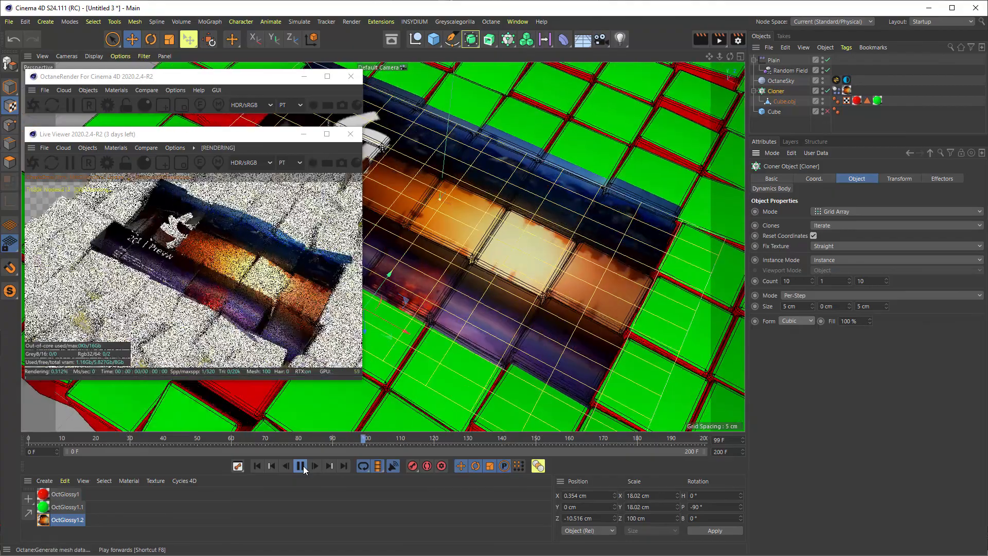
pyautogui.click(302, 467)
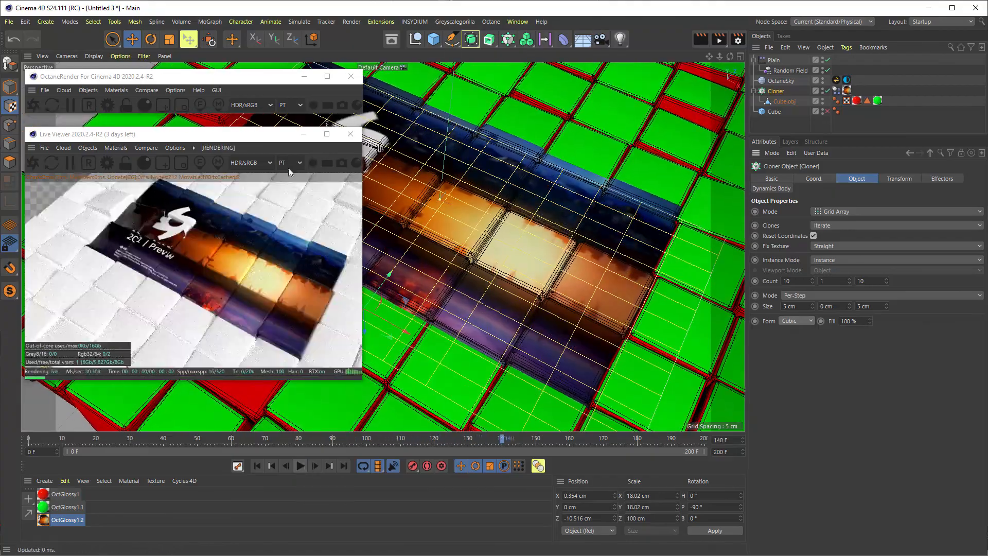
pyautogui.keyDown('alt'); pyautogui.moveTo(458, 210); pyautogui.dragTo(679, 261, button='middle'); pyautogui.keyUp('alt')
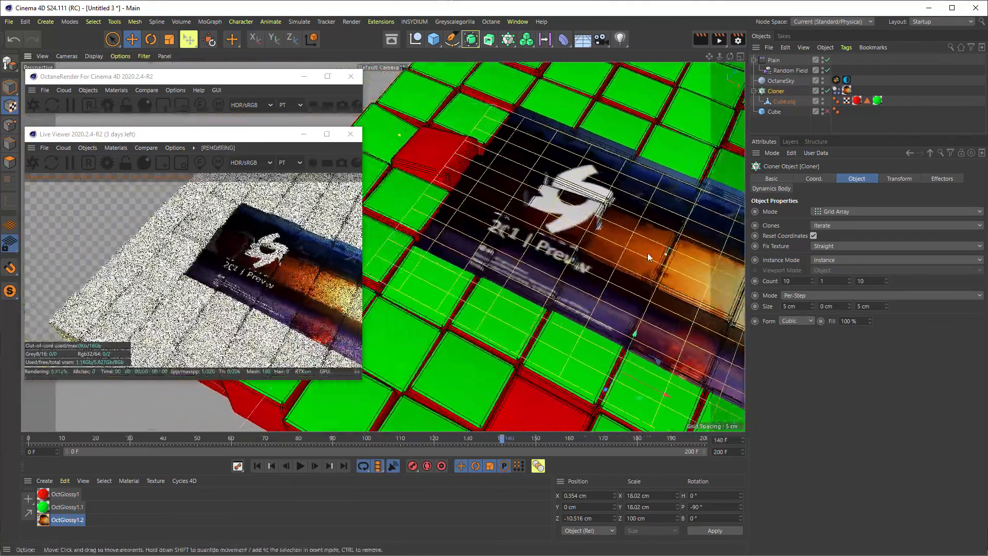
pyautogui.click(301, 466)
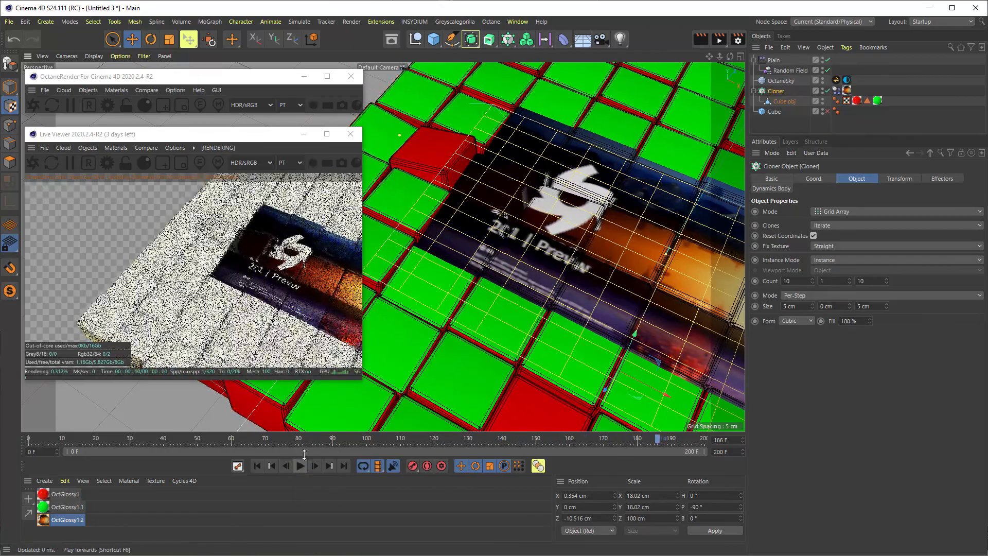
# Step: Enlarge the Octane Live Viewer window and move it higher, with the projected image framed in the render
pyautogui.keyDown('alt'); pyautogui.moveTo(637, 276); pyautogui.dragTo(505, 284, button='middle'); pyautogui.keyUp('alt')
pyautogui.moveTo(362, 377); pyautogui.dragTo(509, 516)
pyautogui.moveTo(302, 134); pyautogui.dragTo(304, 62)
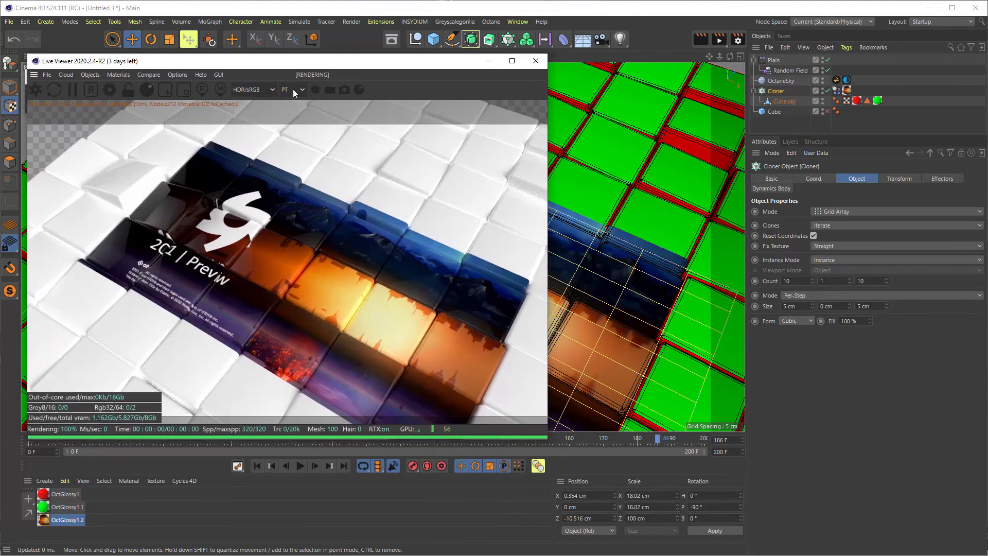